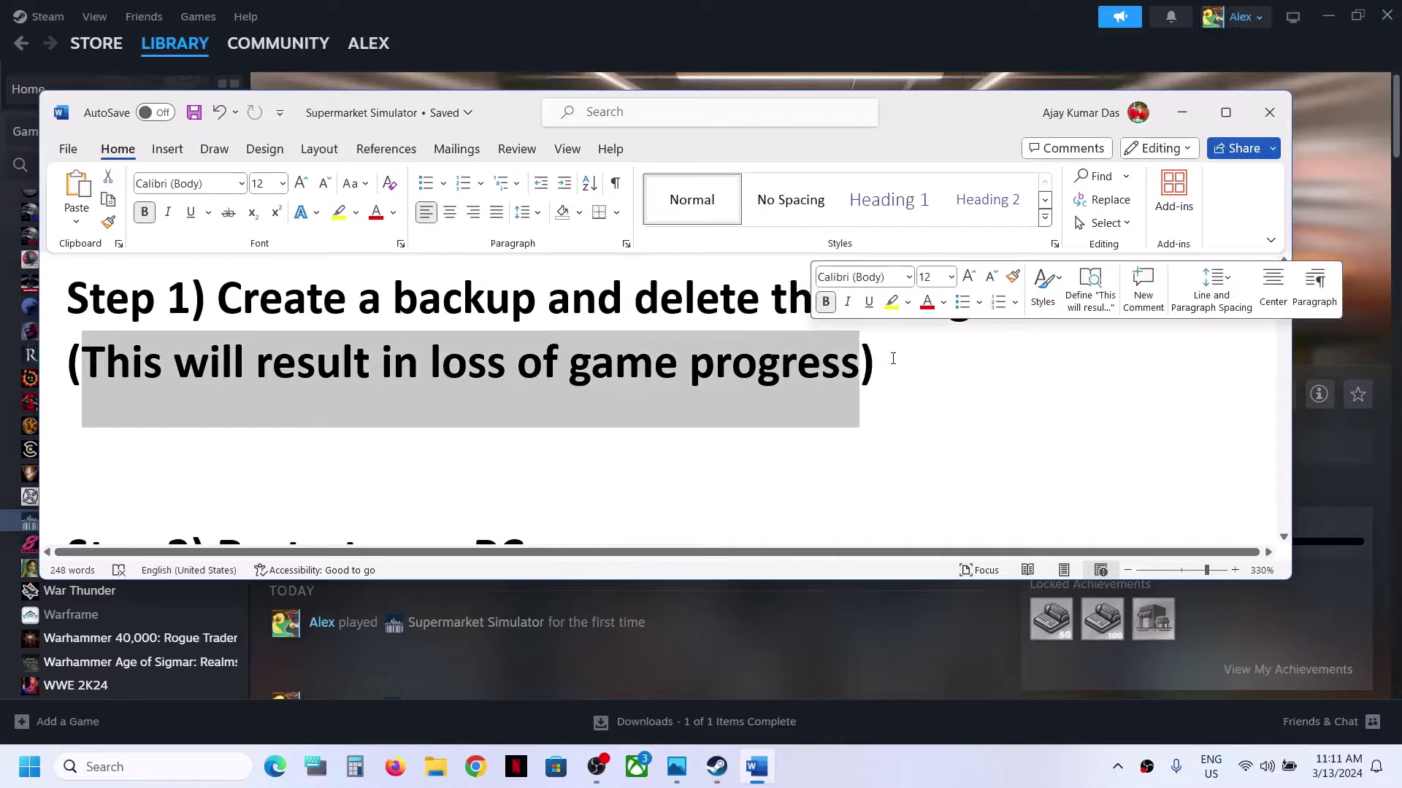
# Step: Read Step 1 of the Word document on backing up and deleting save game files, including the warning about lost progress
pyautogui.click(893, 358)
pyautogui.hotkey('shift', 'Home')
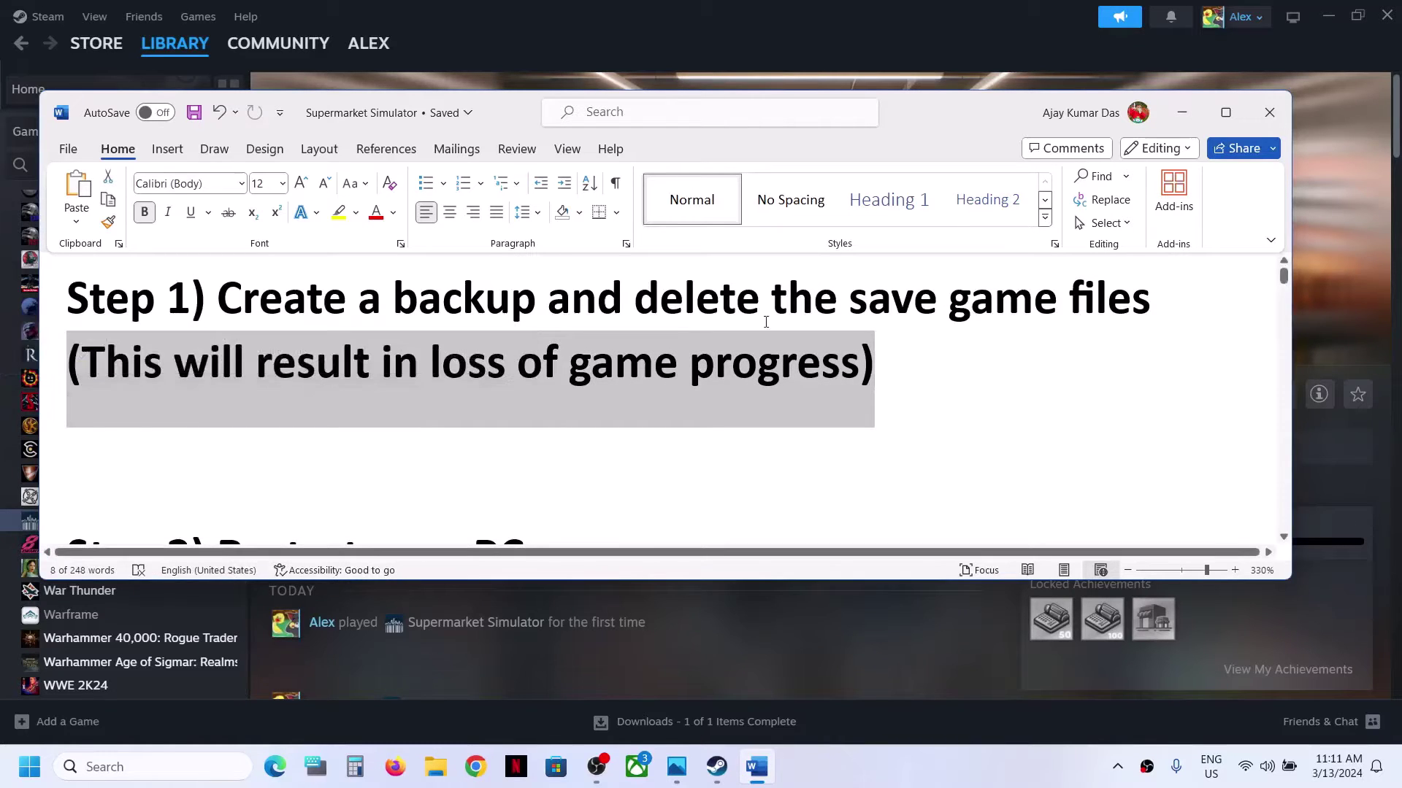
pyautogui.click(934, 369)
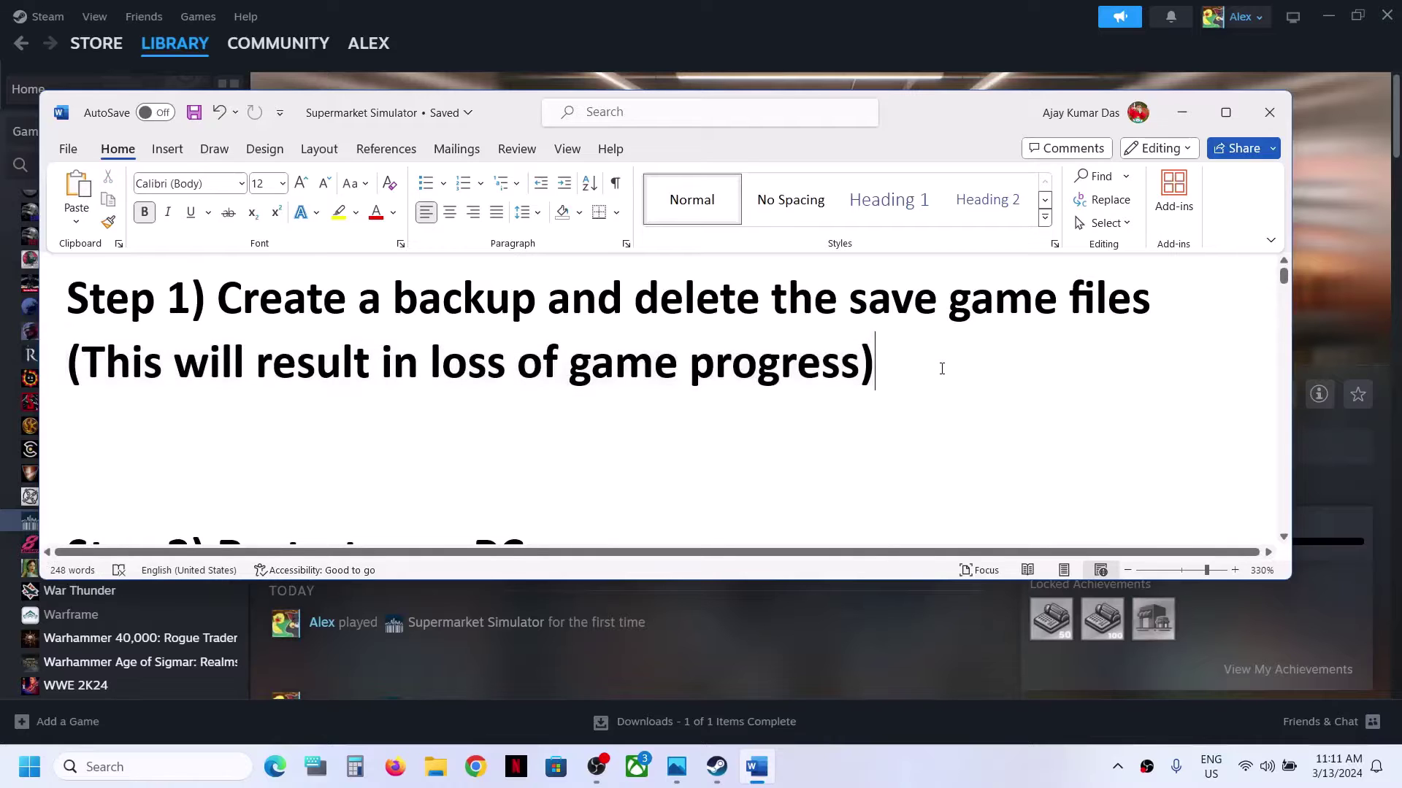
pyautogui.moveTo(938, 369); pyautogui.dragTo(111, 308)
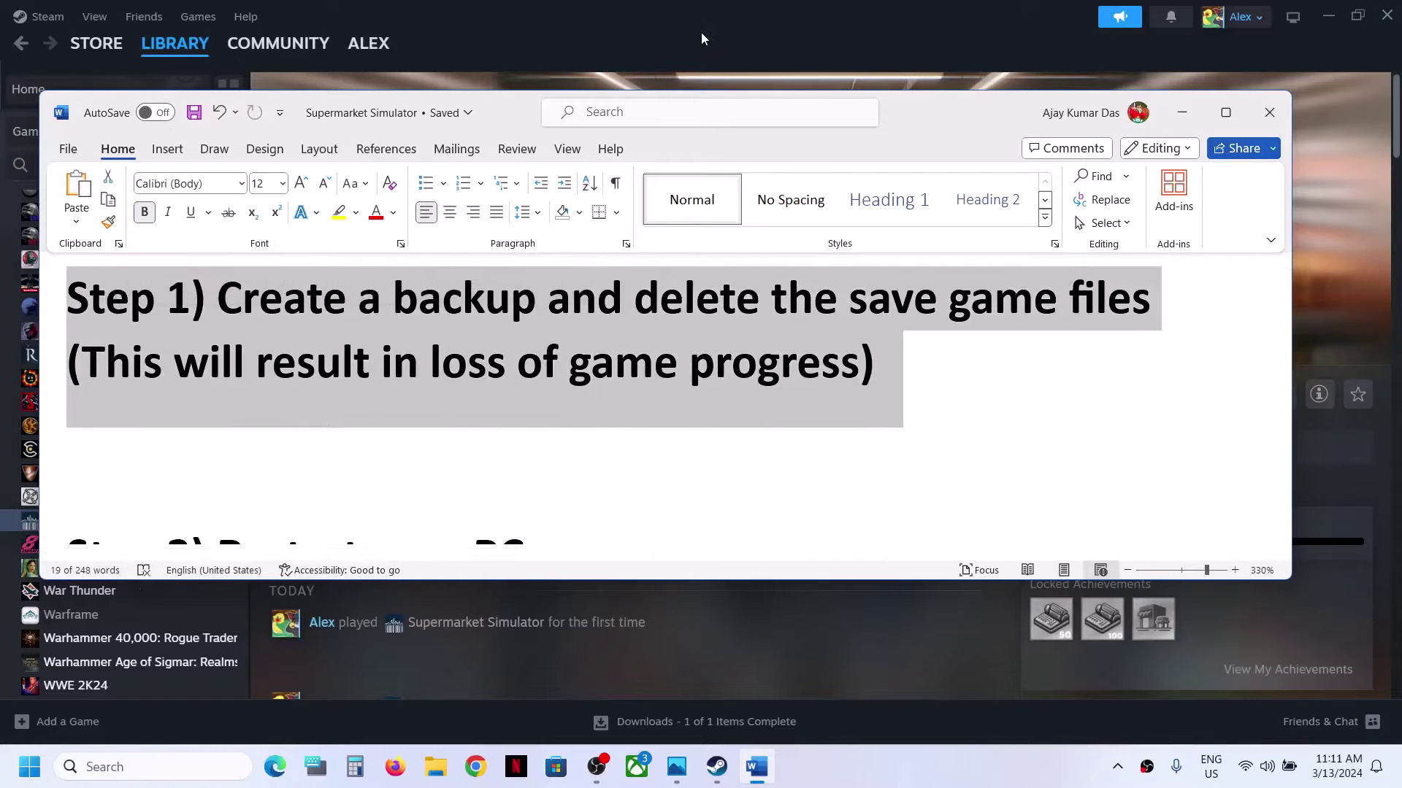
# Step: Switch to File Explorer and open the user's profile folder under Users on the OS (C:) drive
pyautogui.click(698, 33)
pyautogui.click(436, 768)
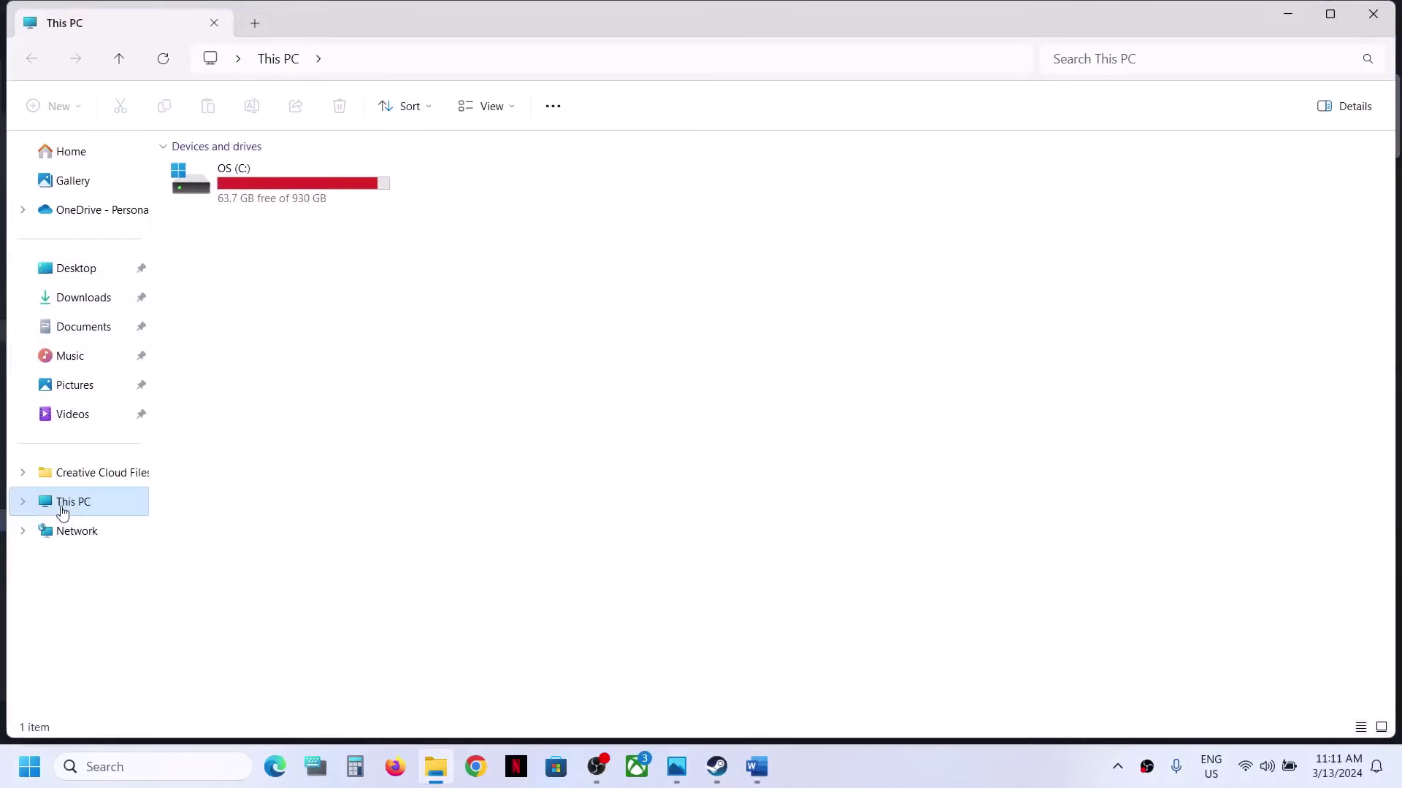
pyautogui.doubleClick(252, 187)
pyautogui.scroll(-3, 289, 557)
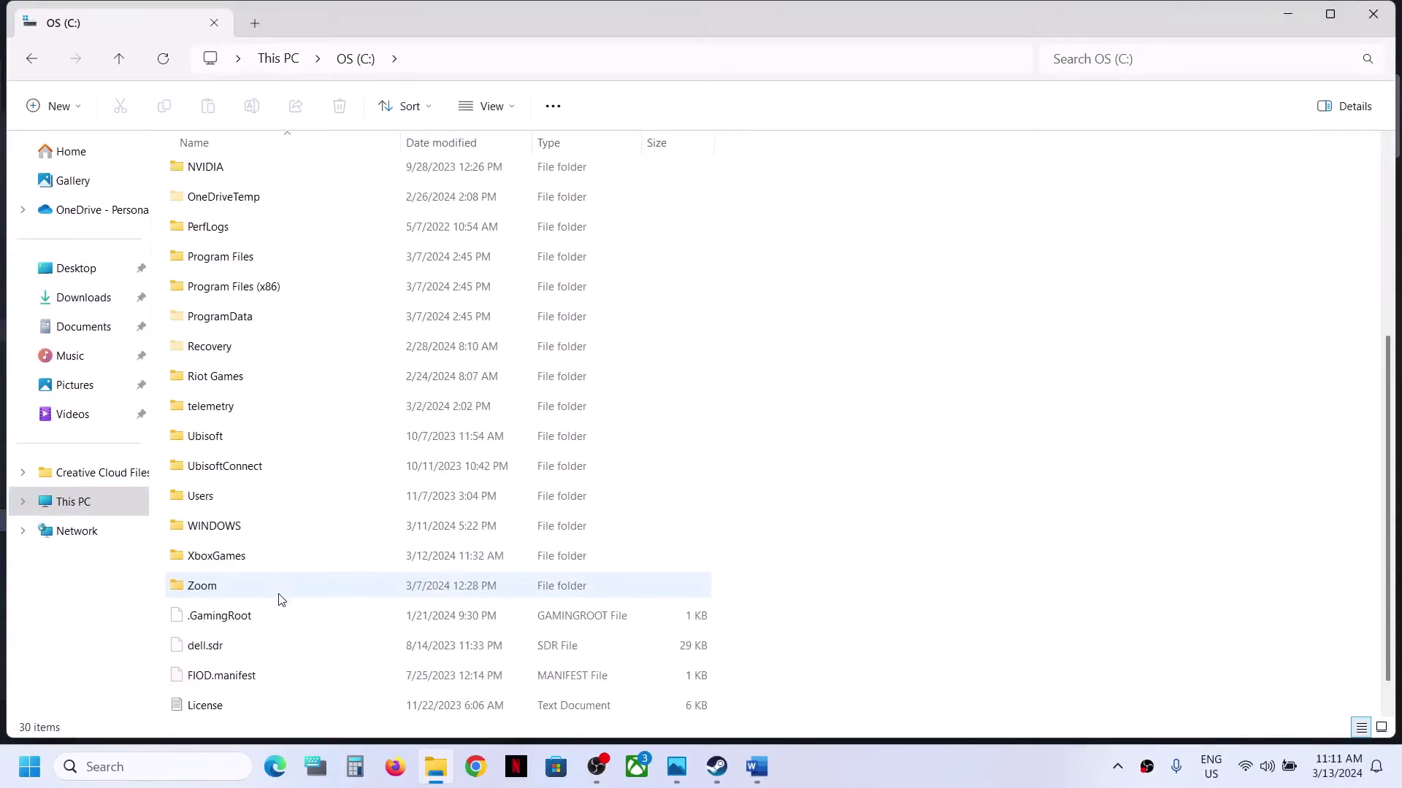
pyautogui.doubleClick(229, 492)
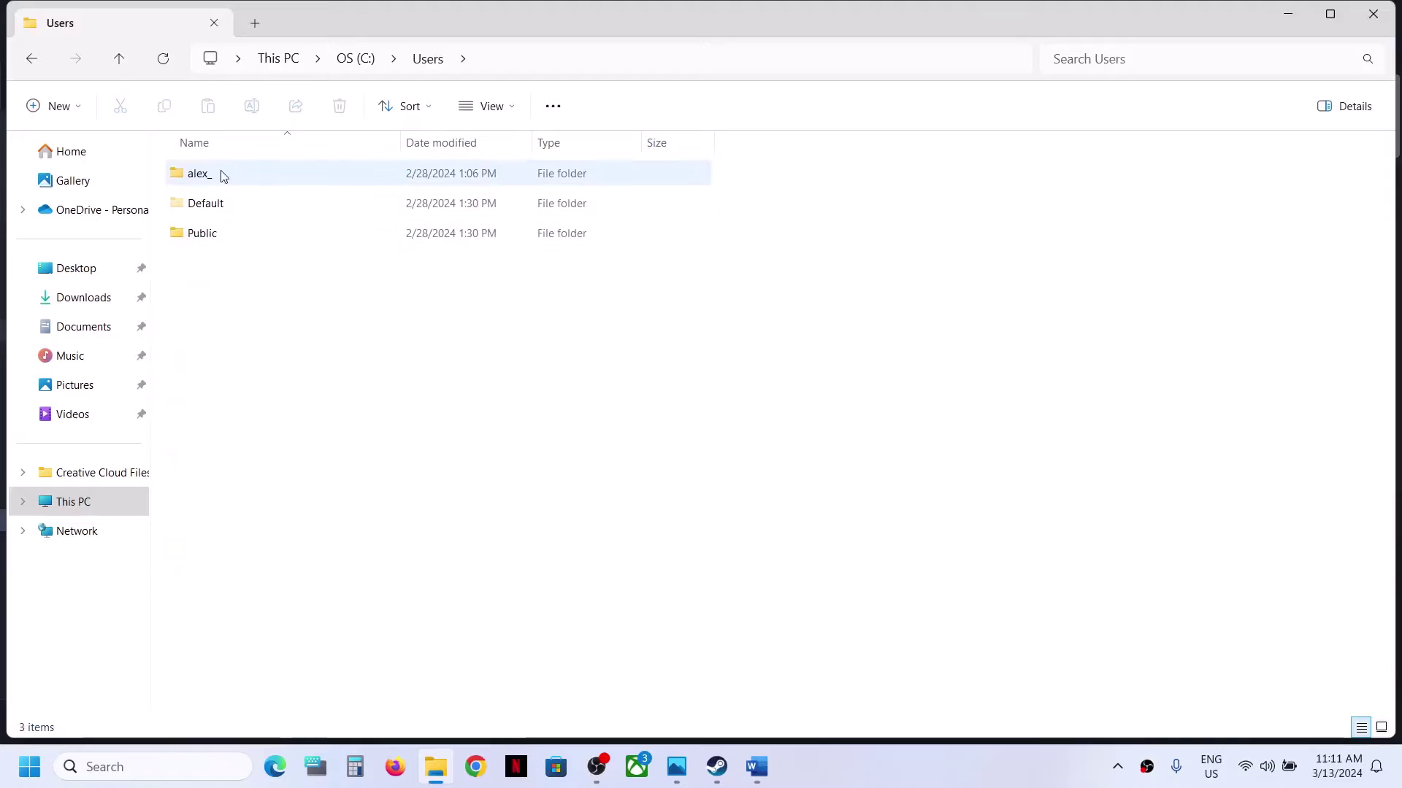
pyautogui.doubleClick(260, 170)
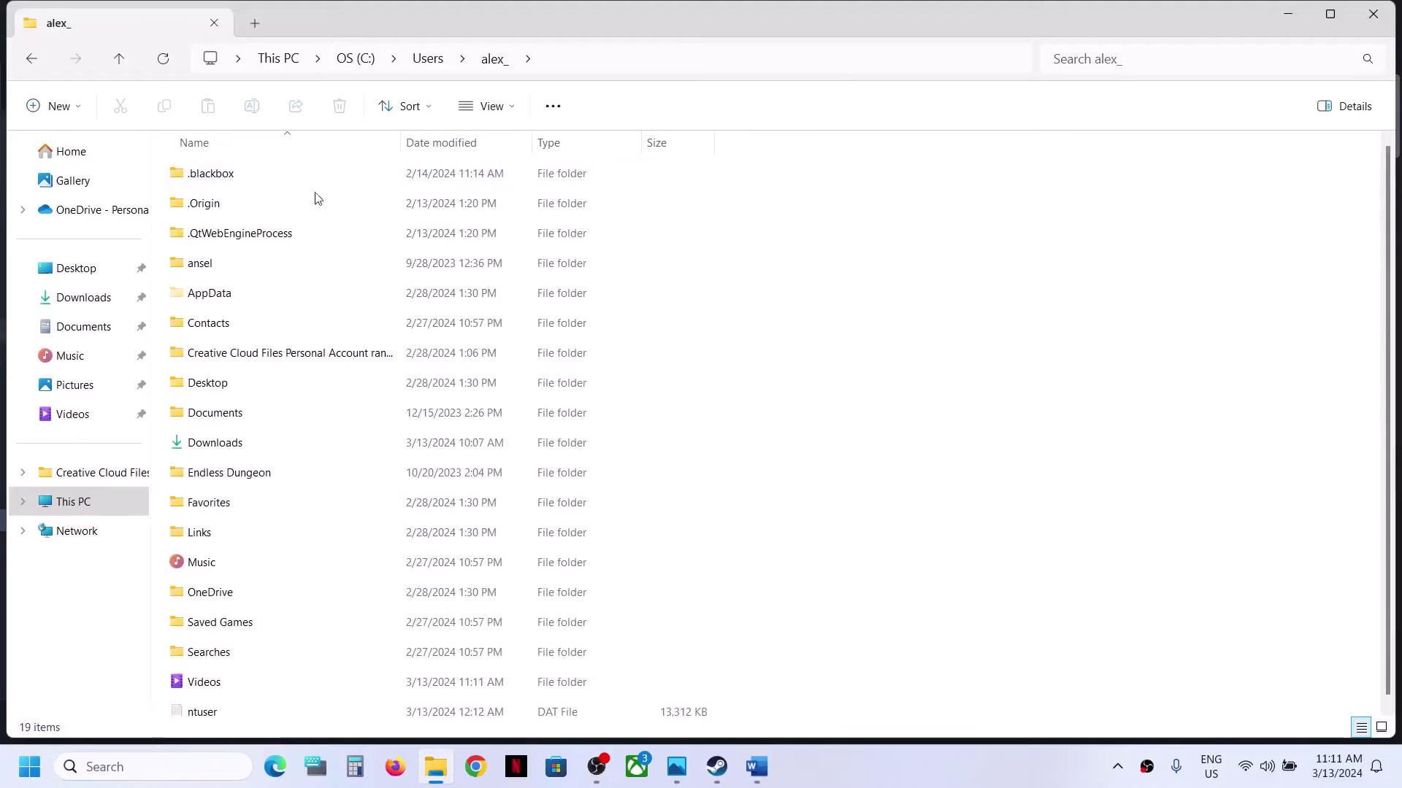
# Step: Check the Hidden items display setting that makes the AppData folder accessible
pyautogui.click(205, 295)
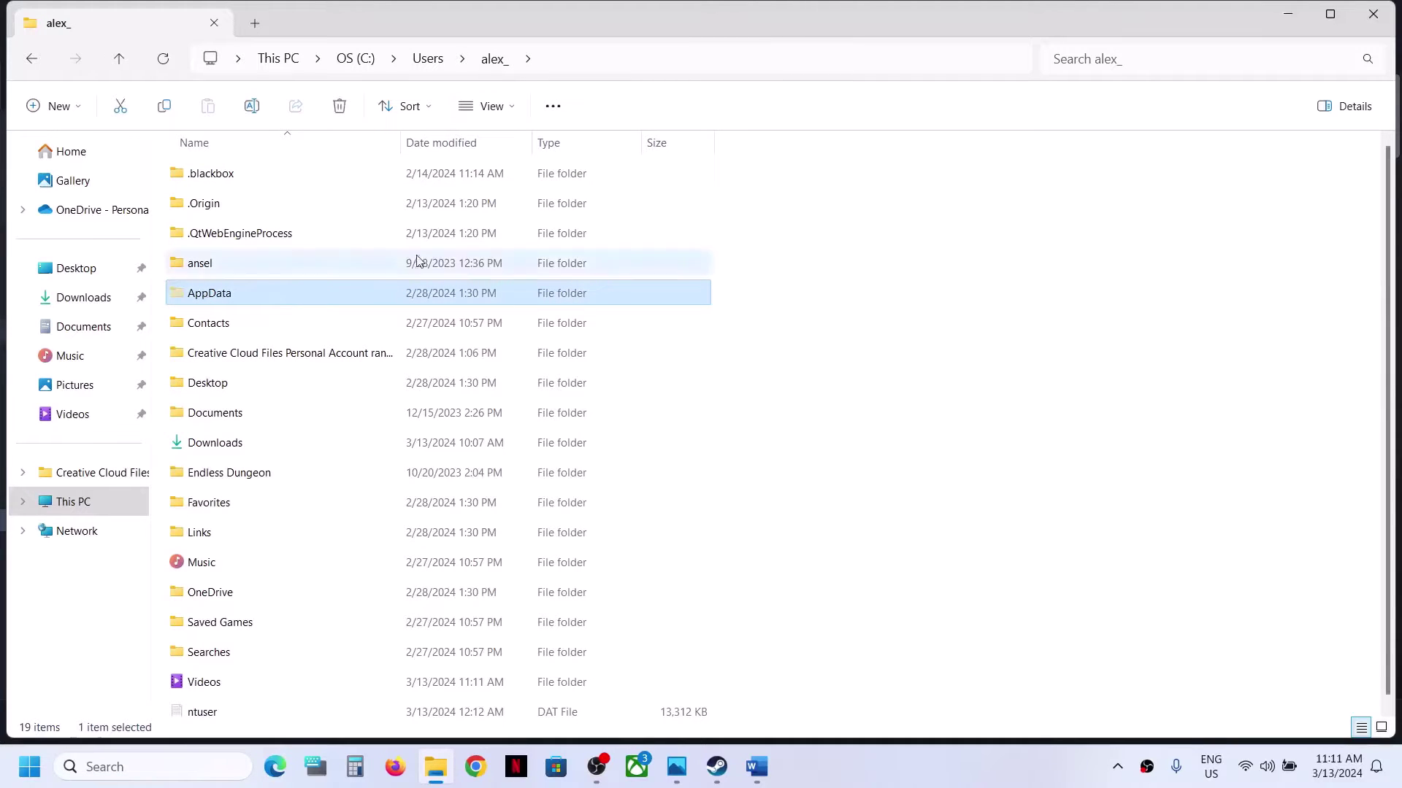
pyautogui.click(513, 108)
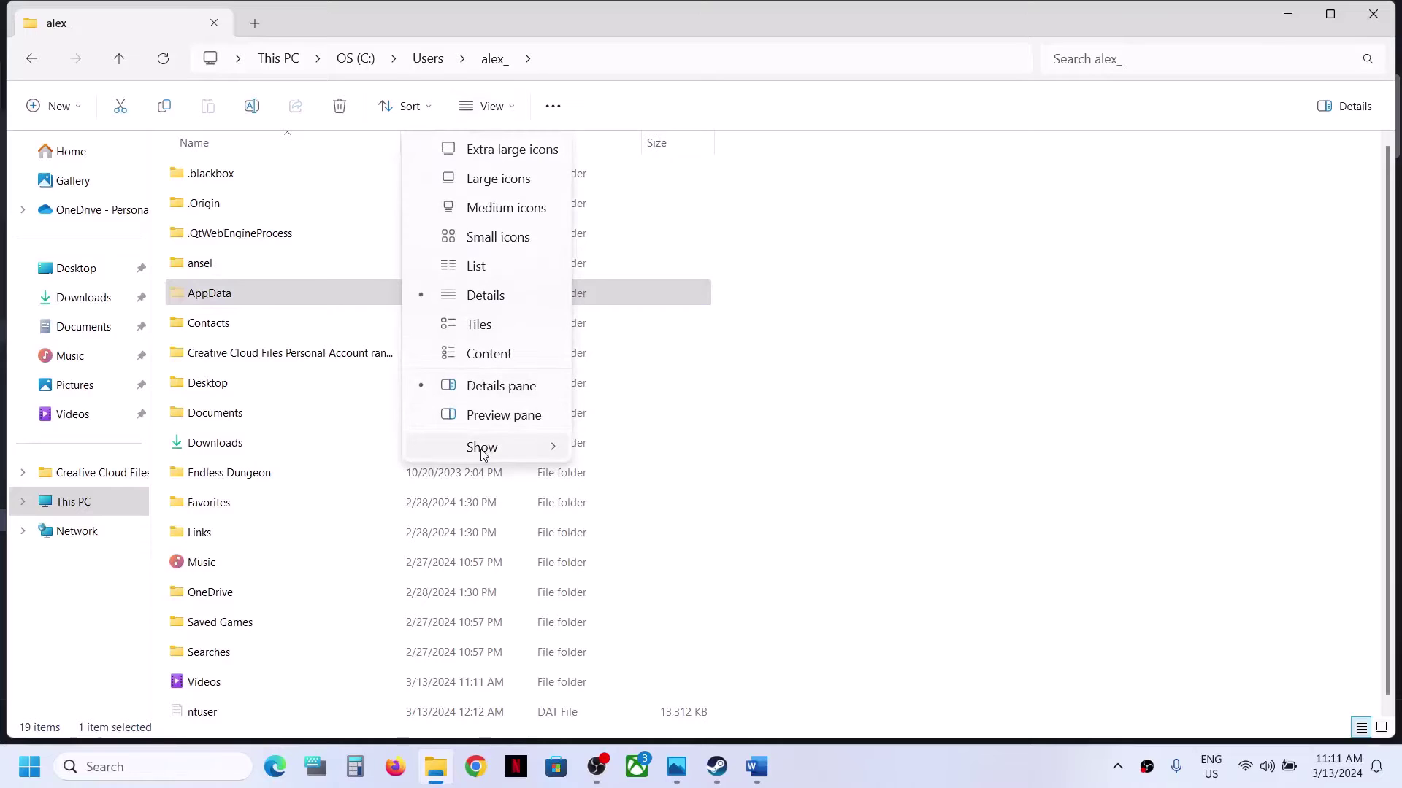
pyautogui.moveTo(485, 447)
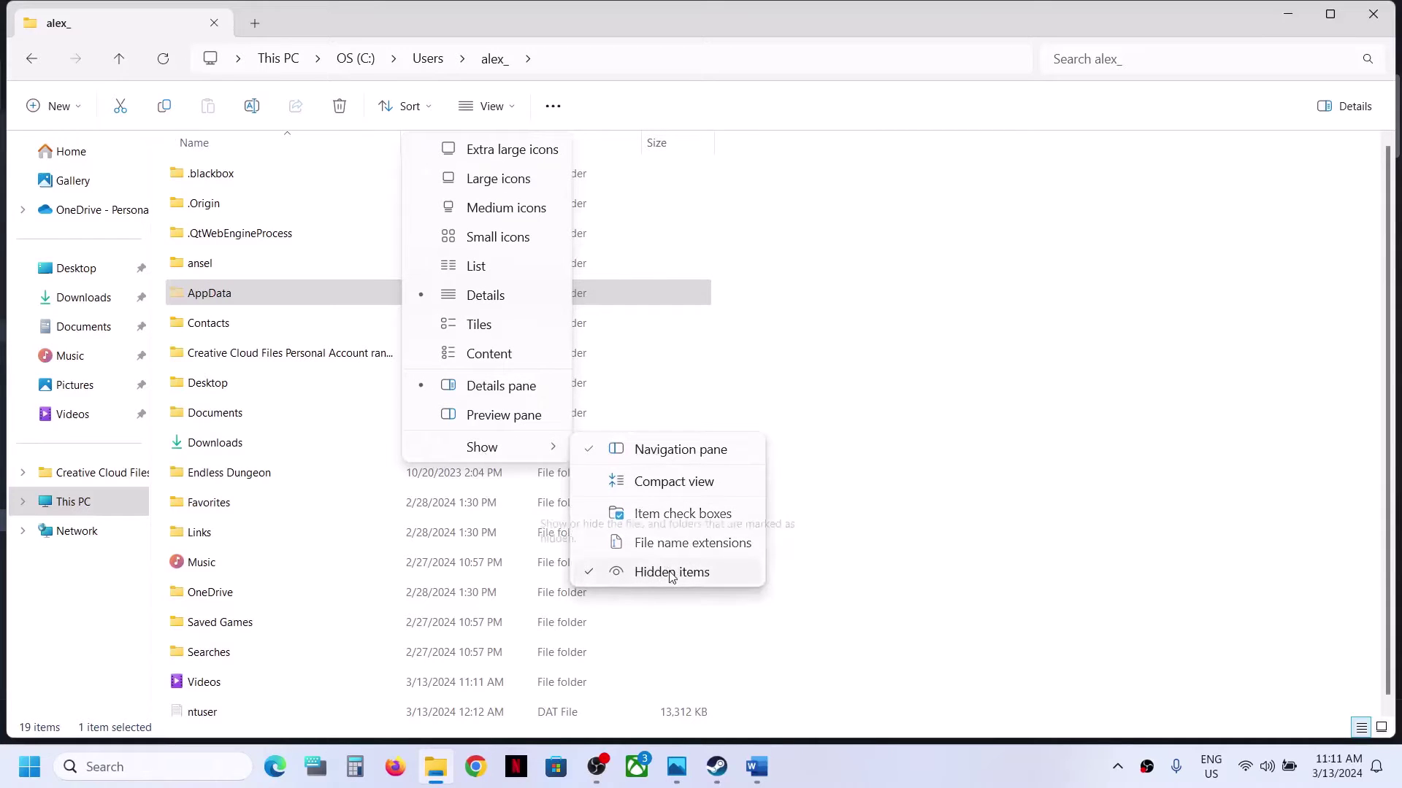
pyautogui.click(235, 301)
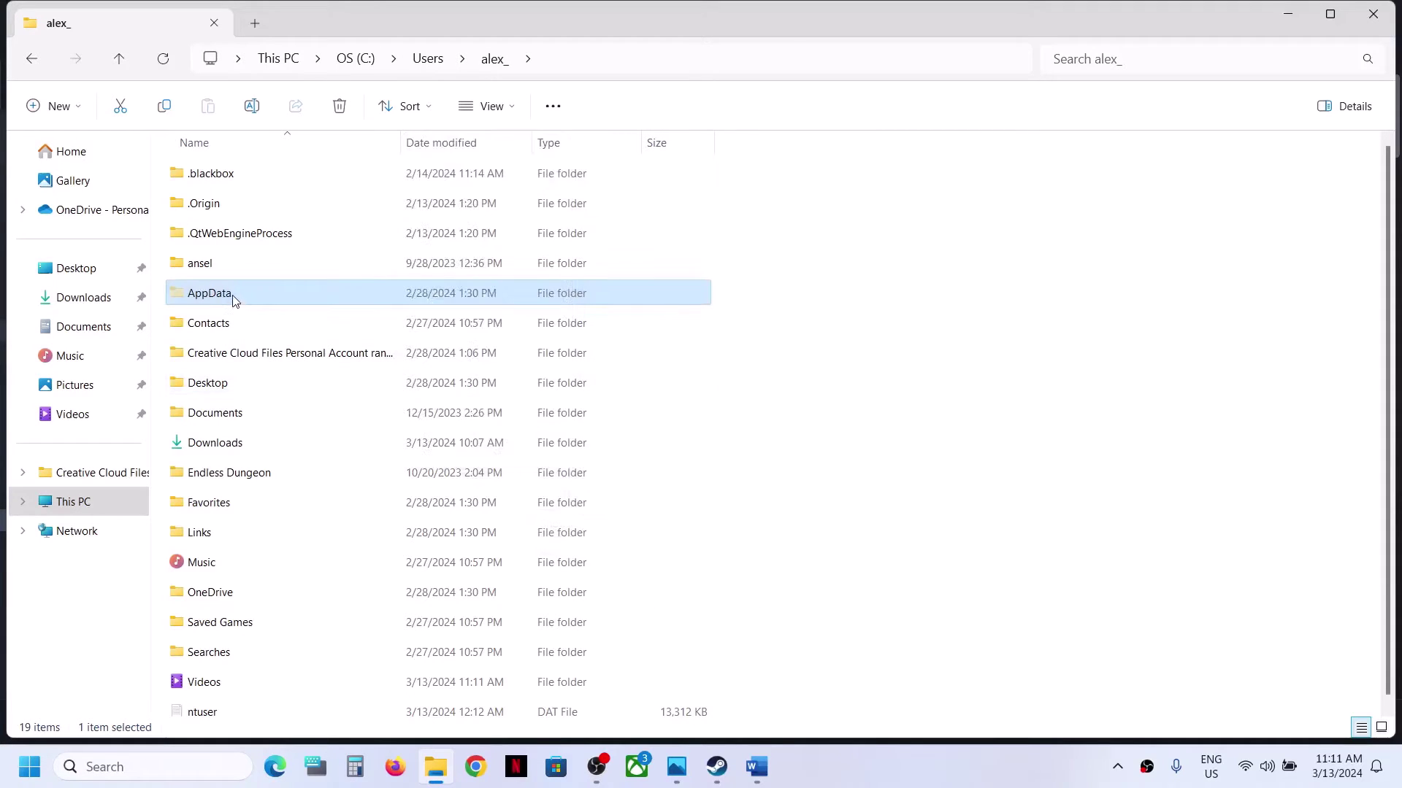
# Step: Open the Nokta Games folder inside AppData\LocalLow
pyautogui.doubleClick(263, 292)
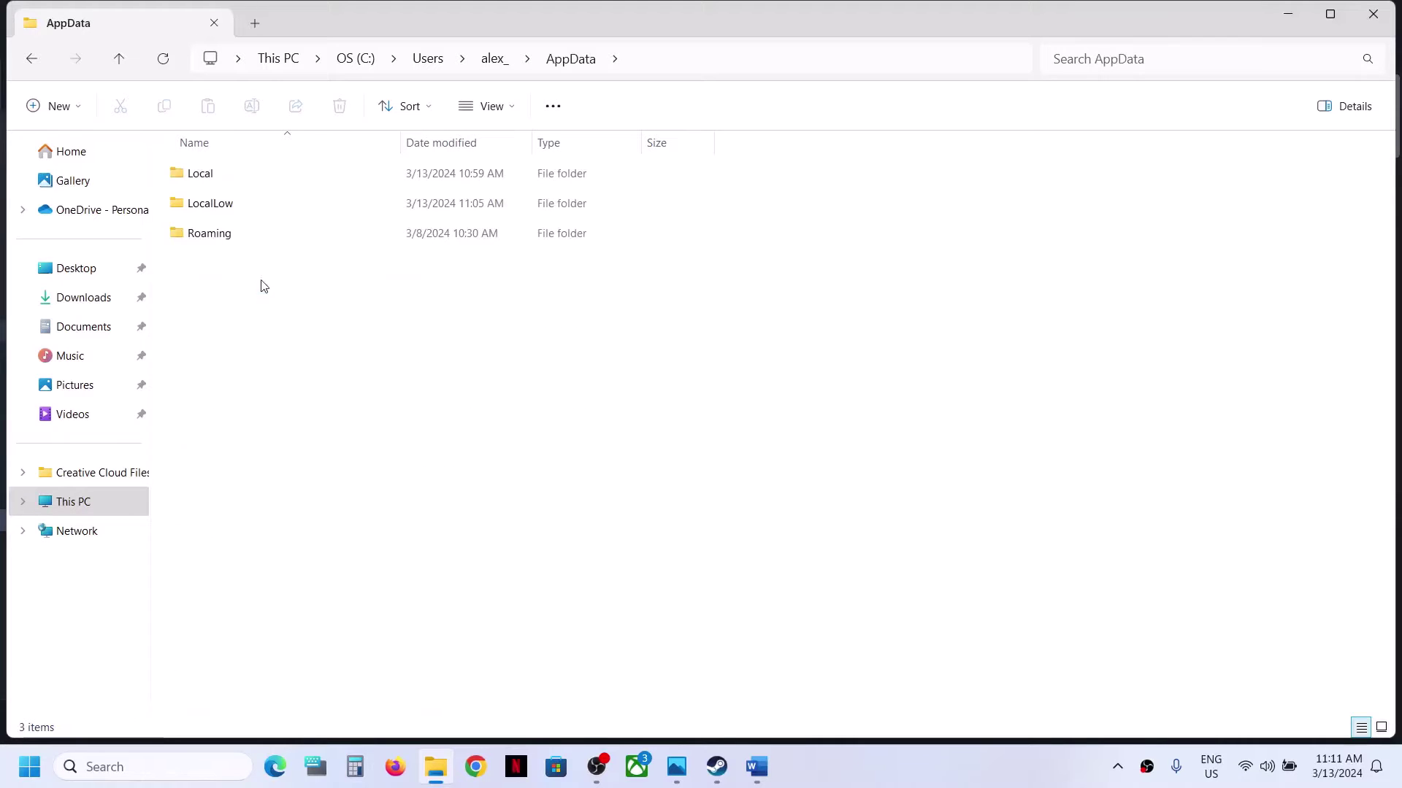
pyautogui.click(238, 213)
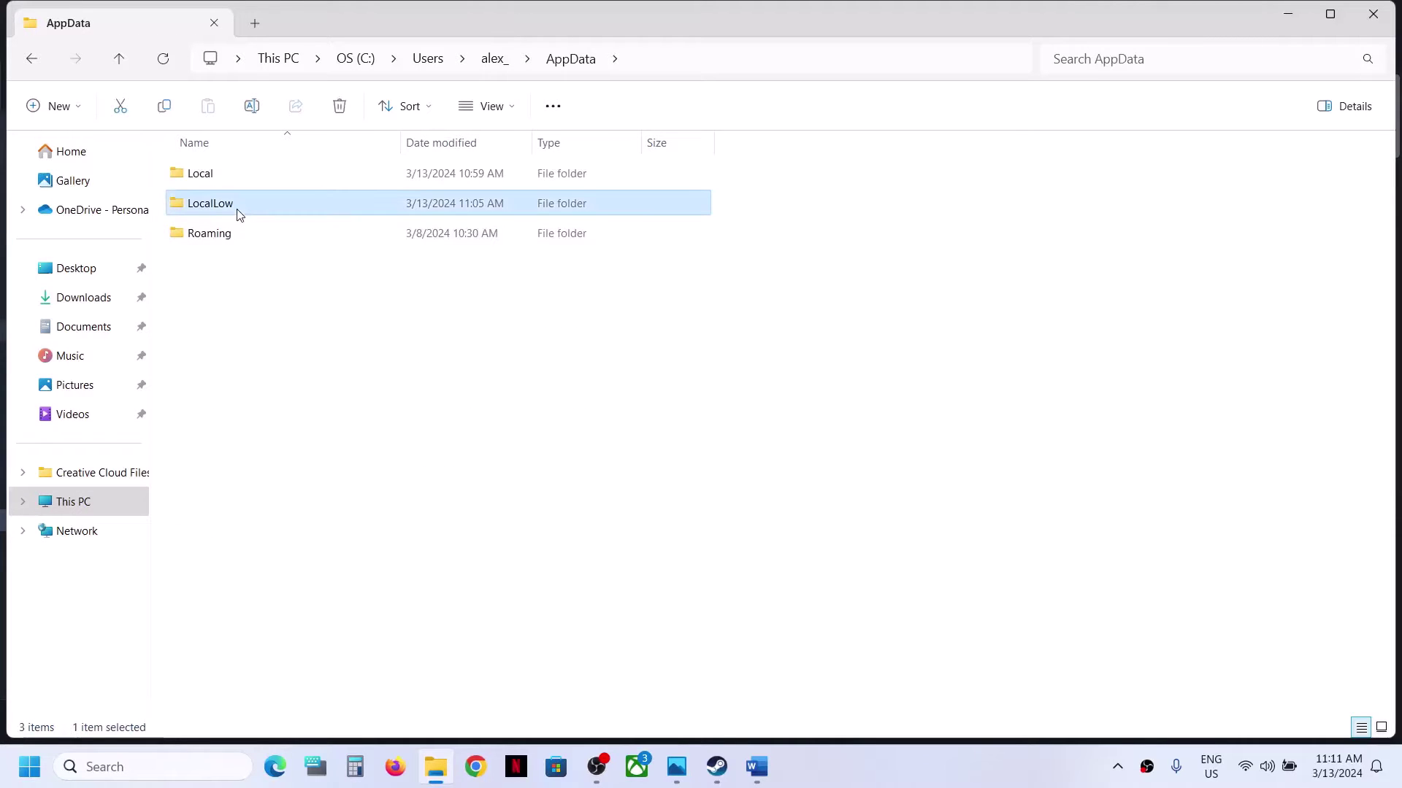
pyautogui.doubleClick(238, 213)
pyautogui.scroll(-18, 309, 454)
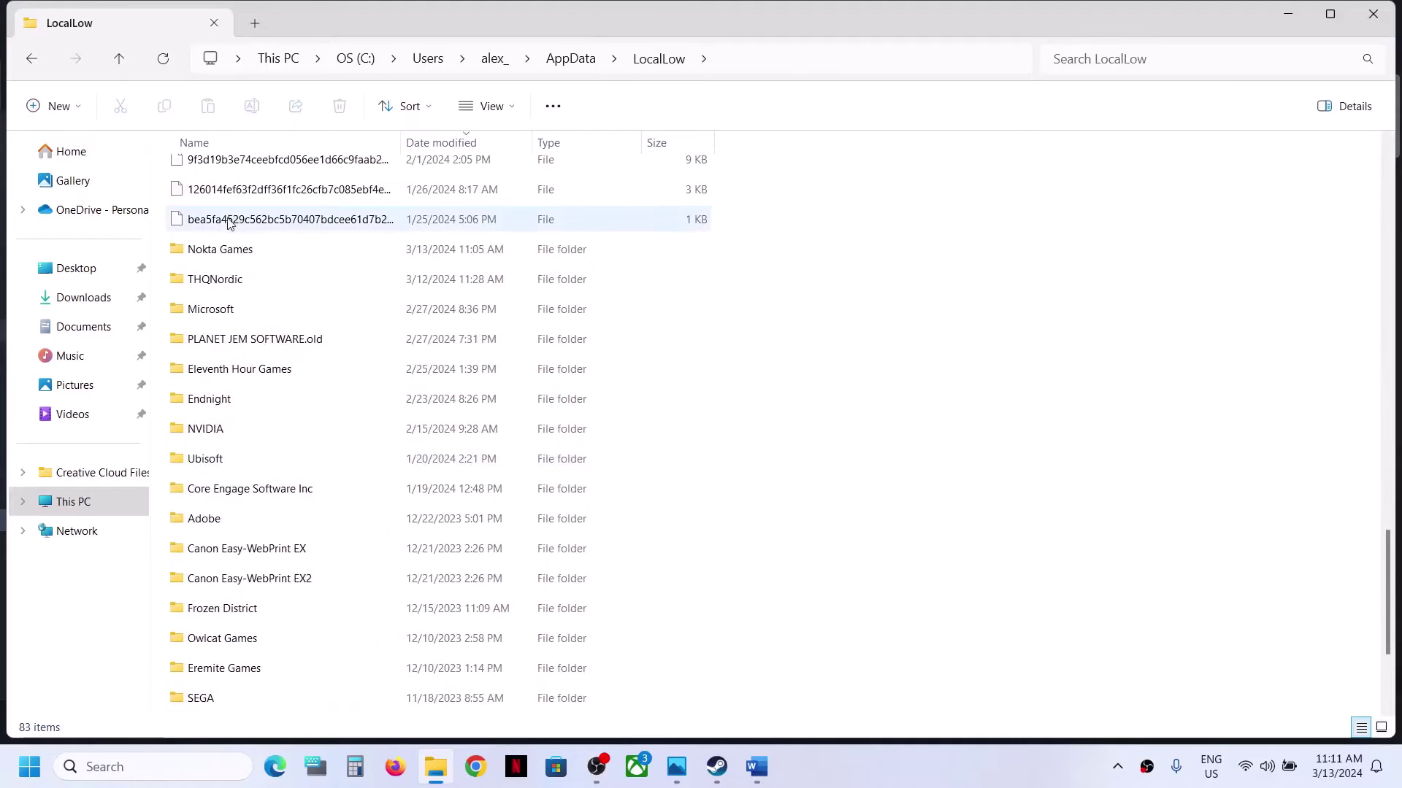
pyautogui.click(220, 260)
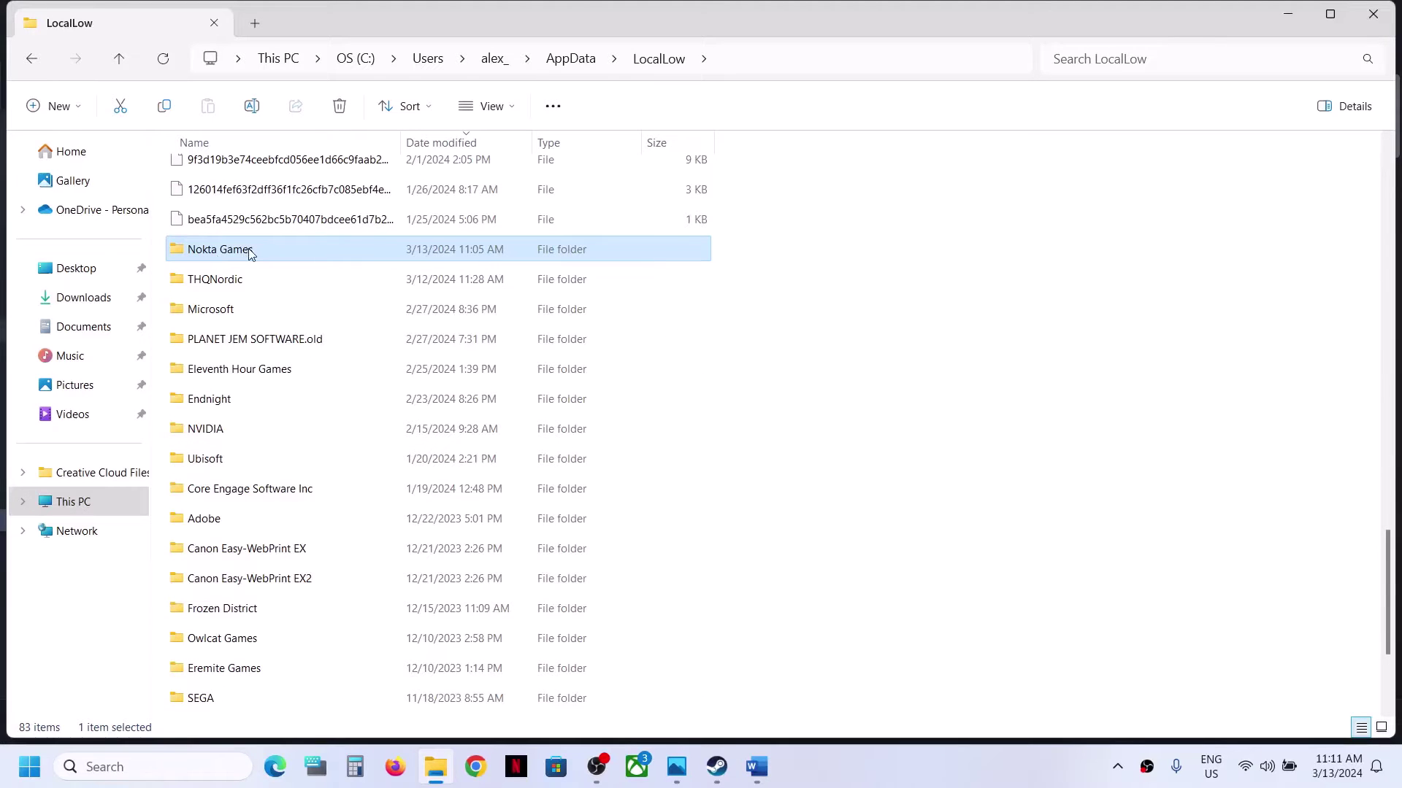
pyautogui.doubleClick(250, 252)
# Step: Inspect SaveFile.es3 in the Supermarket Simulator folder and return to the Nokta Games folder
pyautogui.click(255, 183)
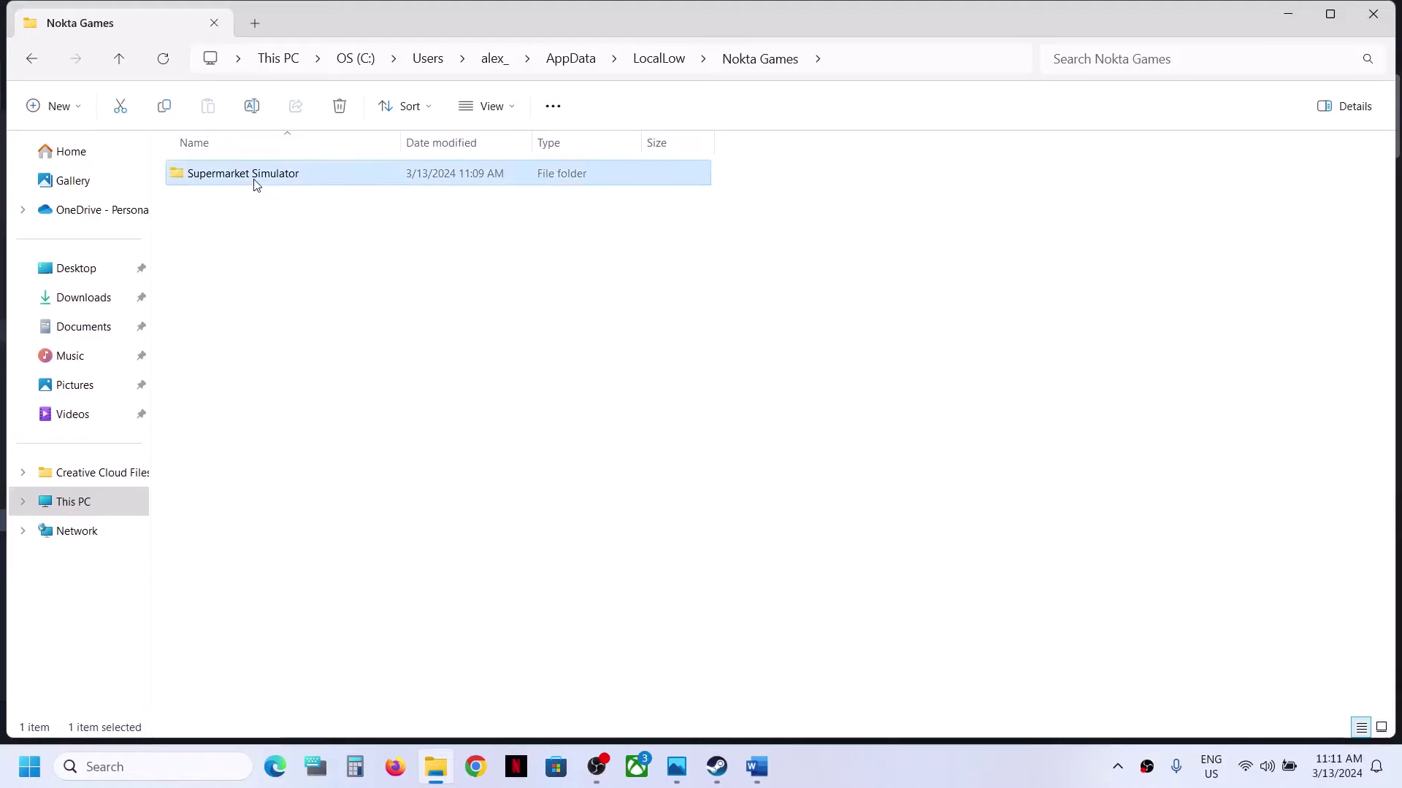
pyautogui.doubleClick(283, 183)
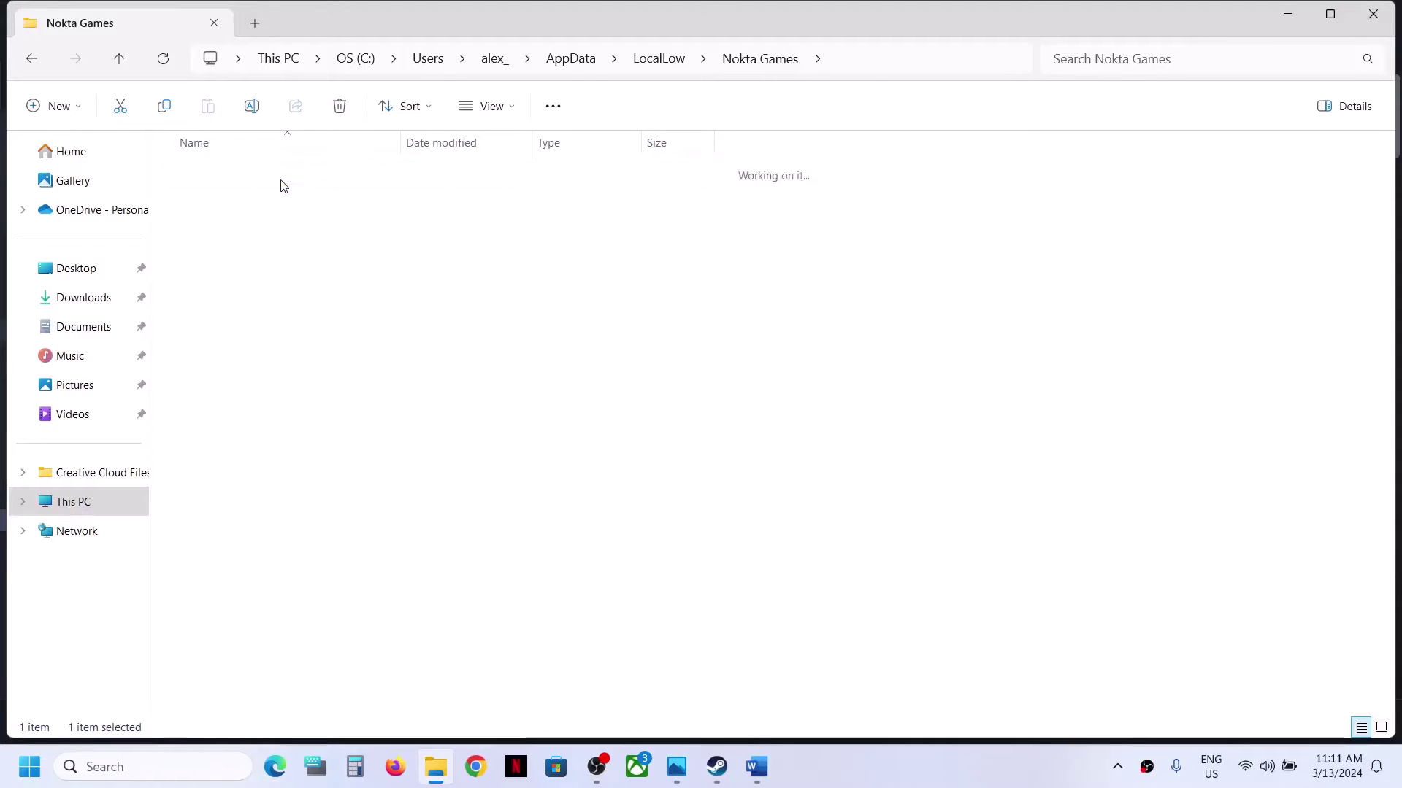
pyautogui.click(219, 203)
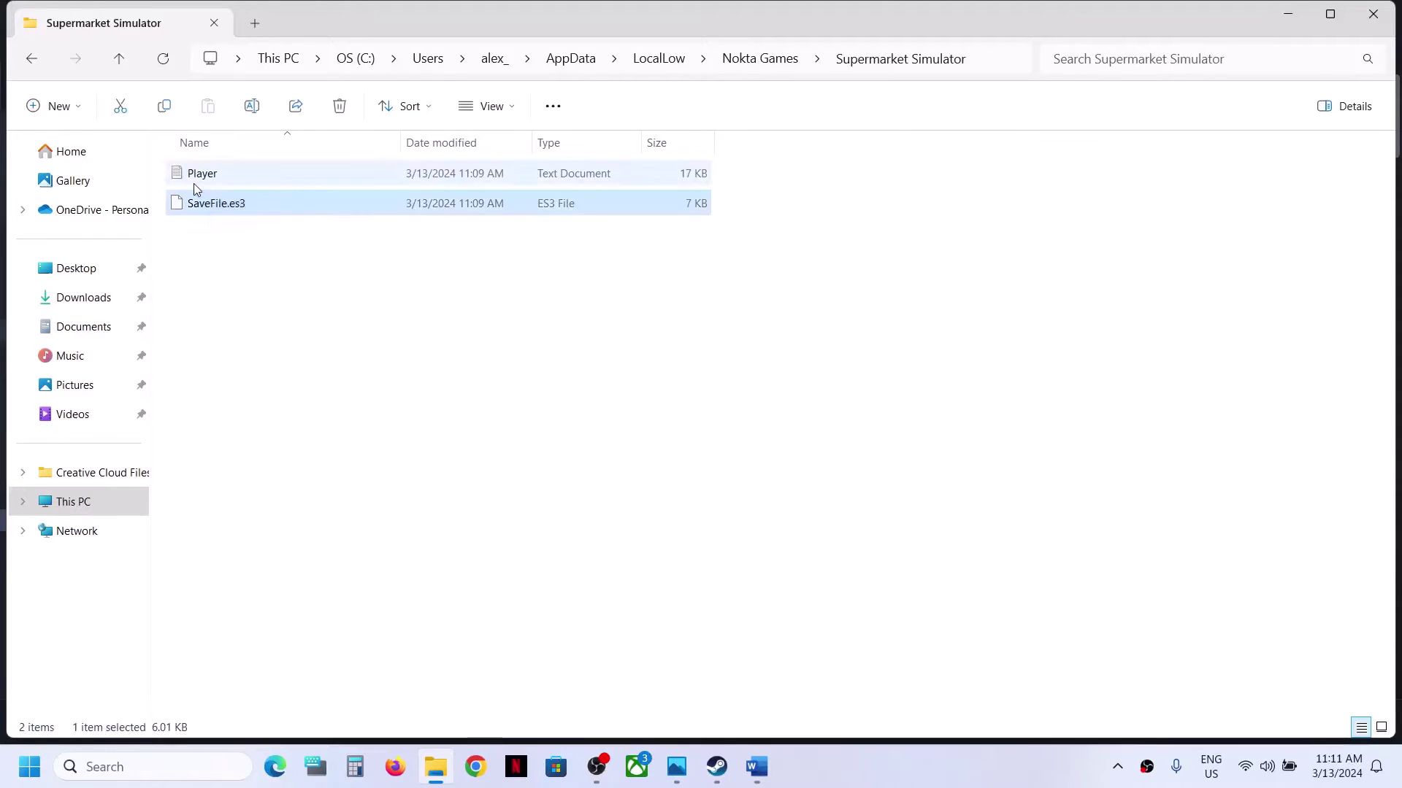
pyautogui.press('F2')
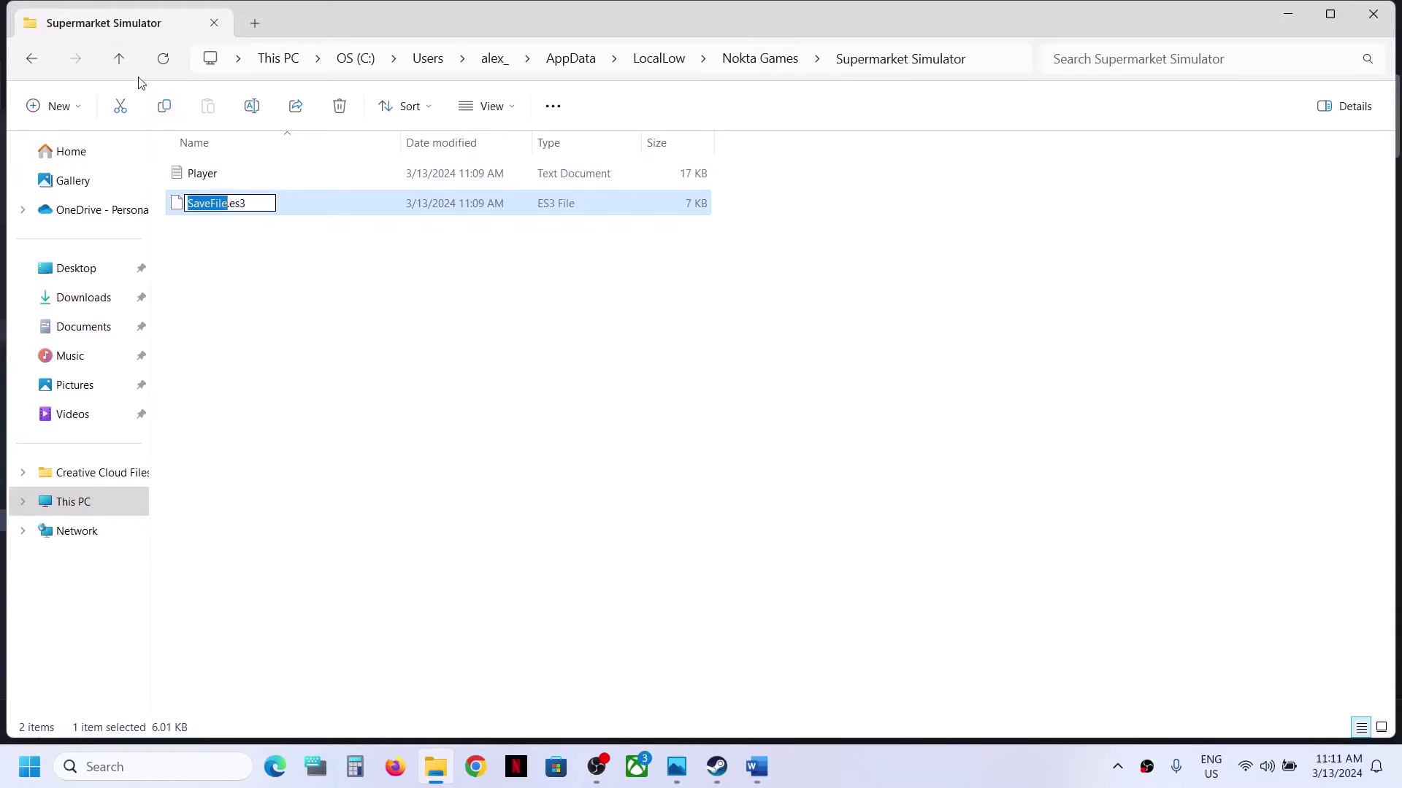
pyautogui.click(120, 60)
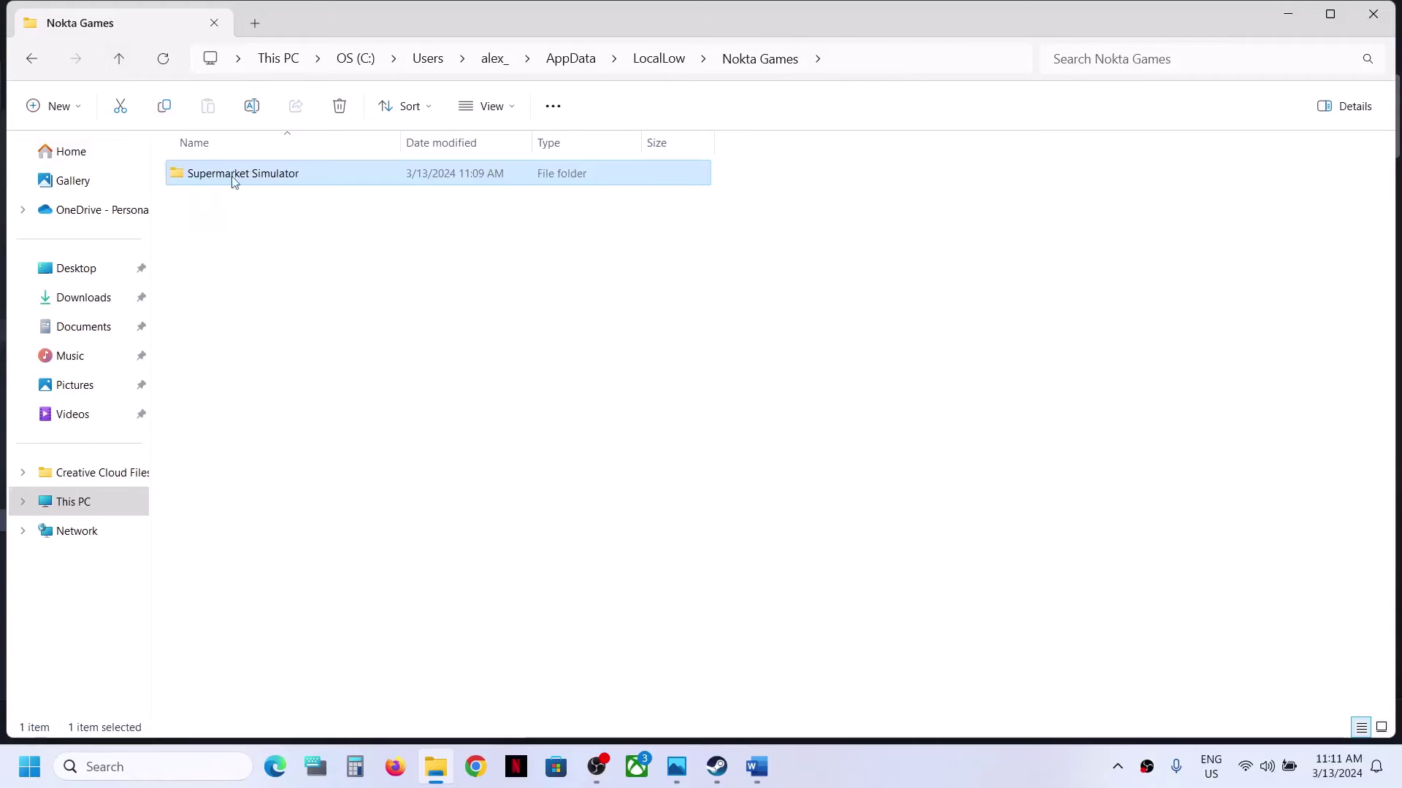
# Step: Copy the Supermarket Simulator save folder to the desktop as a backup
pyautogui.rightClick(249, 183)
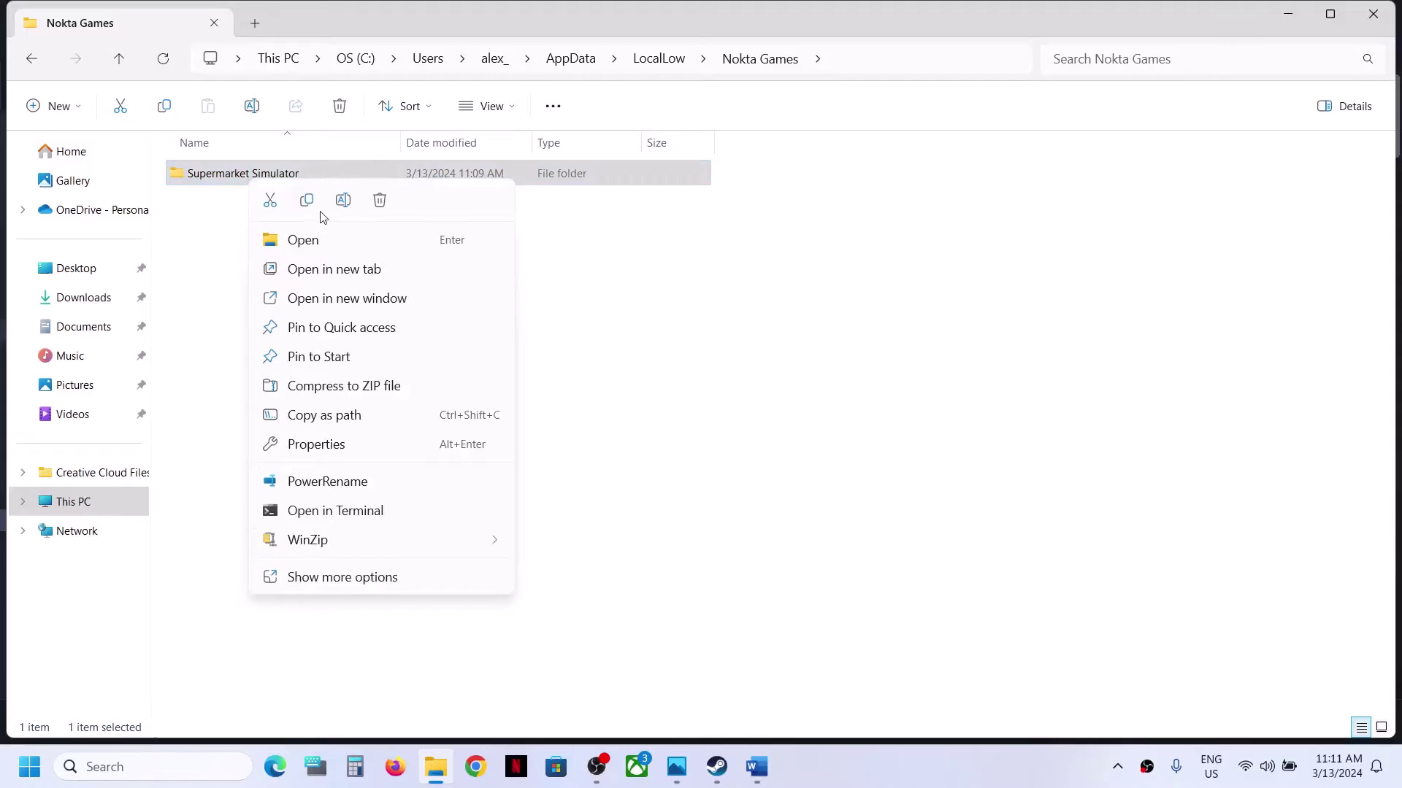
pyautogui.click(311, 205)
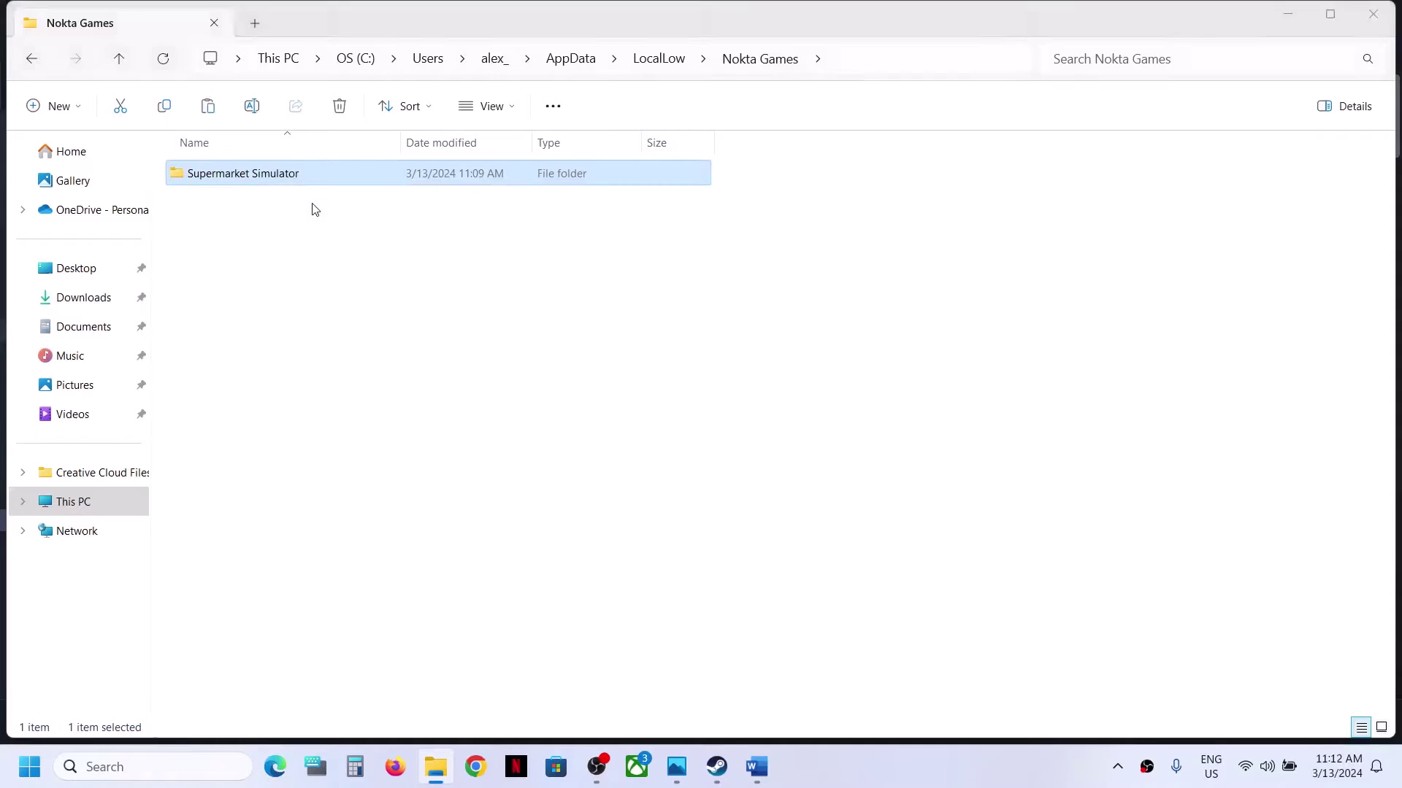
pyautogui.press('super+d')
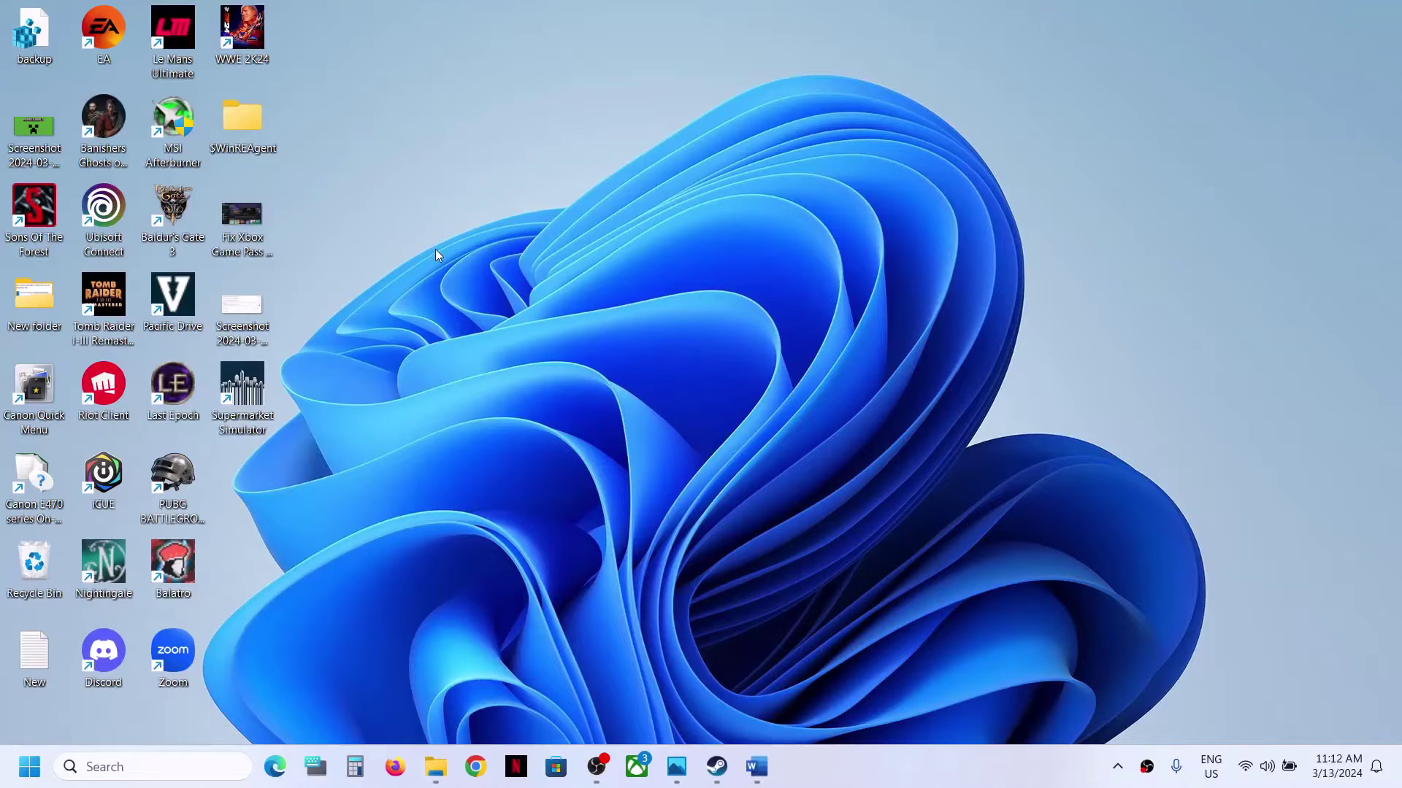
pyautogui.hotkey('ctrl', 'v')
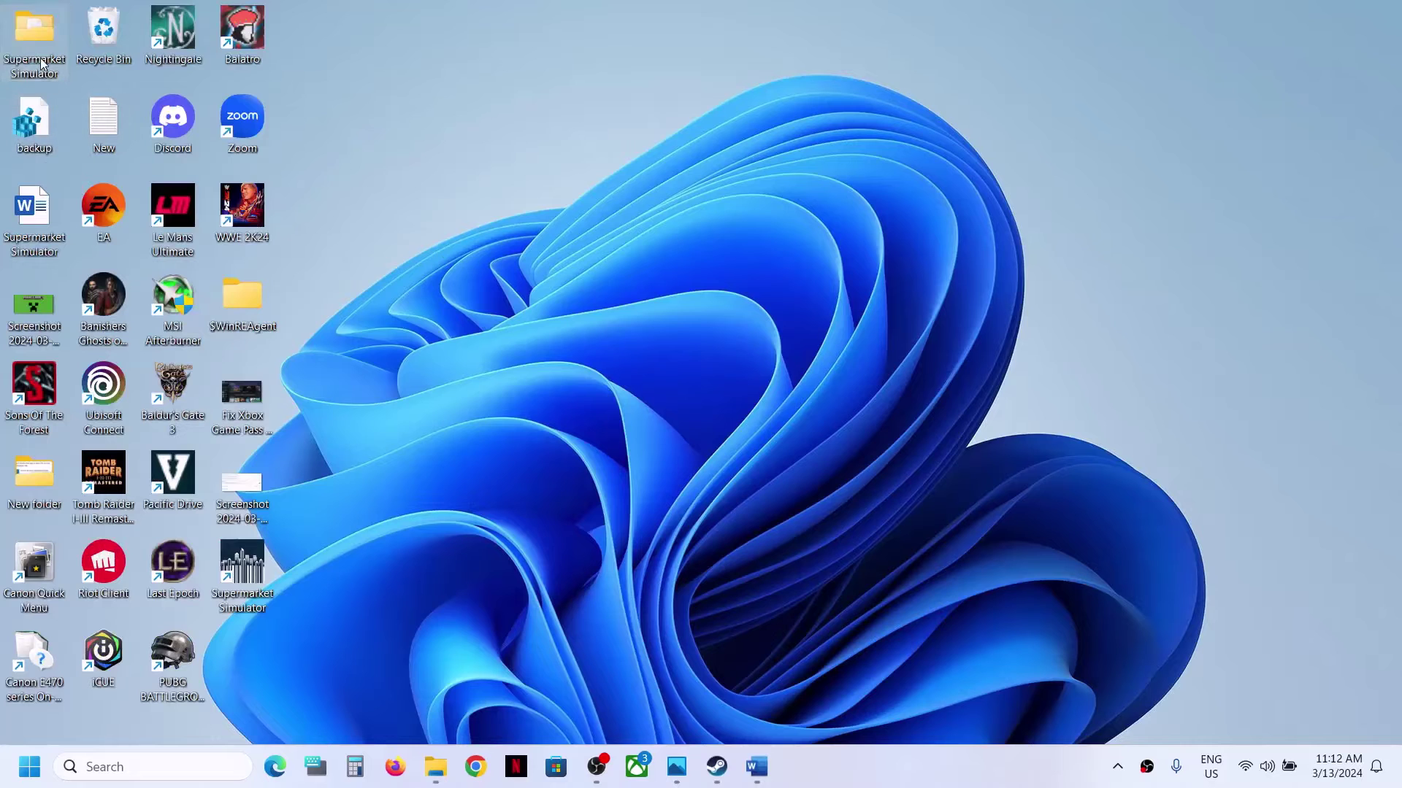
pyautogui.press('Return')
# Step: Delete the original Supermarket Simulator folder from the Nokta Games folder
pyautogui.press('super+d')
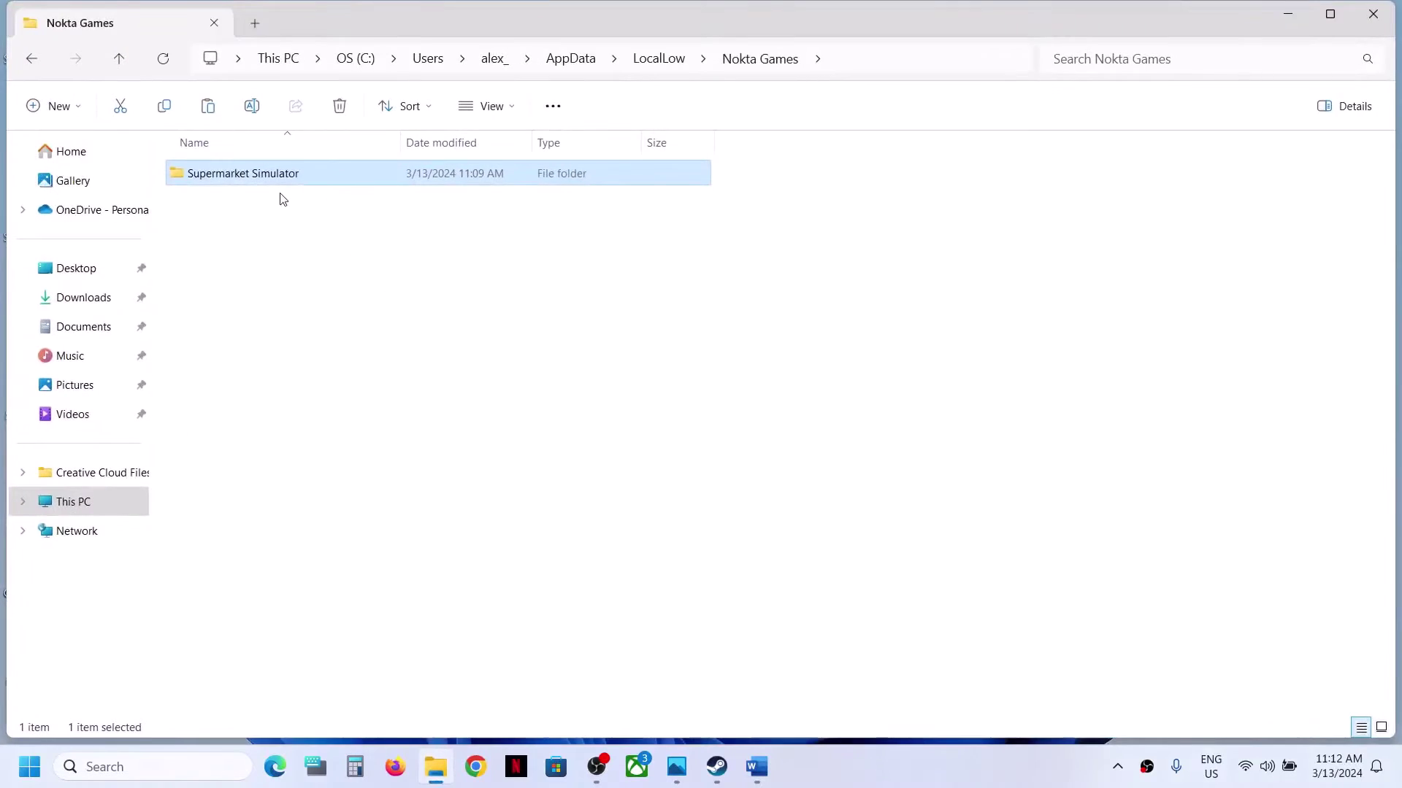
pyautogui.rightClick(276, 179)
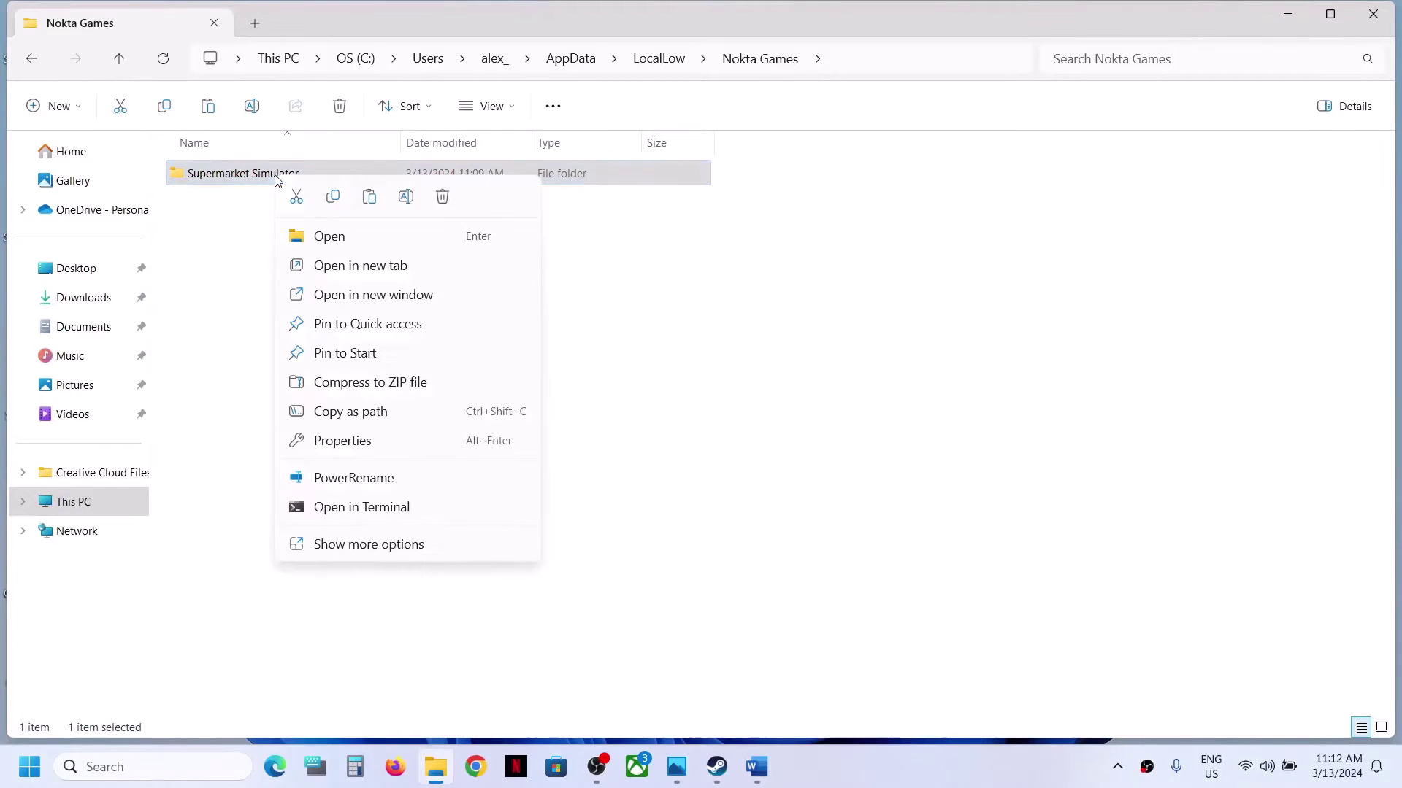
pyautogui.click(443, 198)
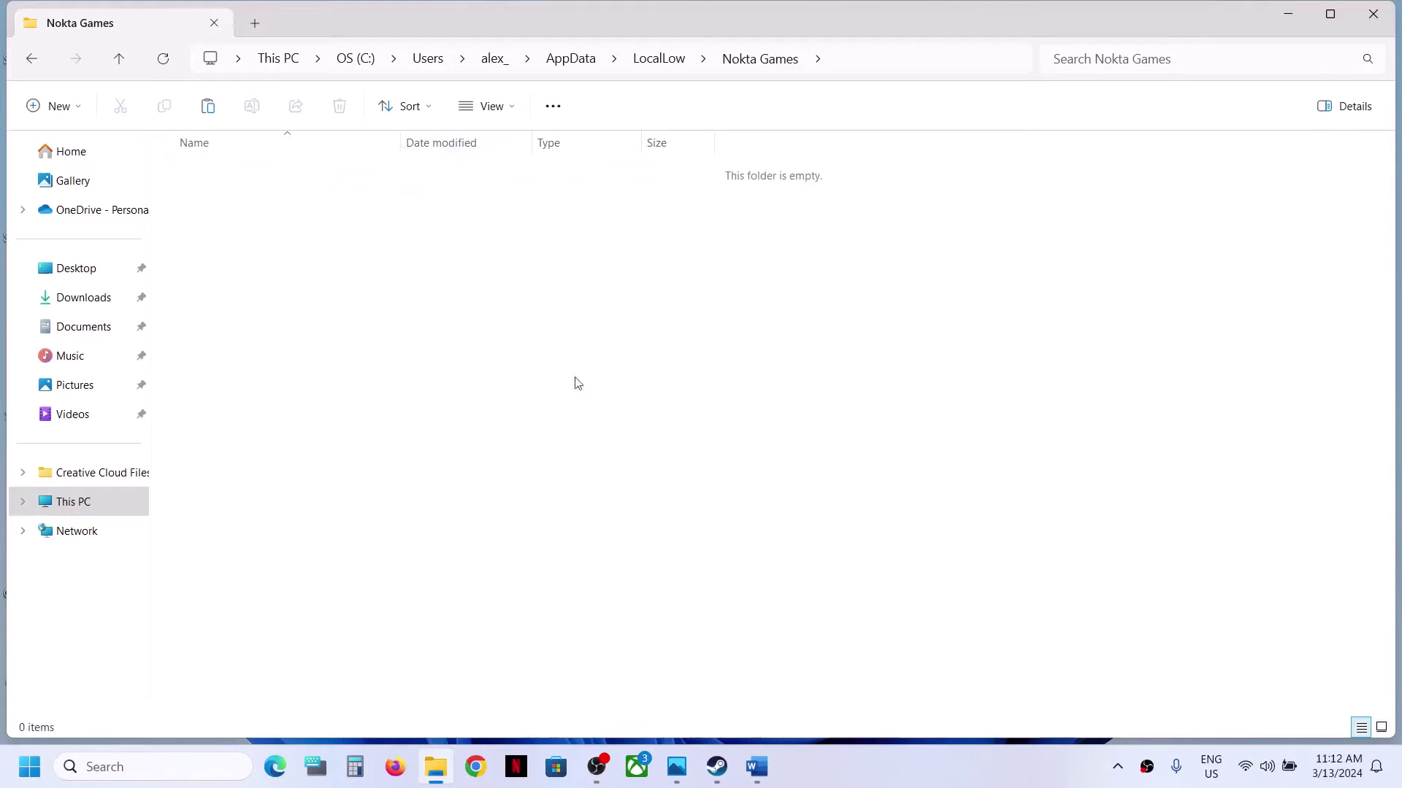
# Step: View the game's Steam library page and reread the Word document's warning about losing game progress
pyautogui.click(732, 764)
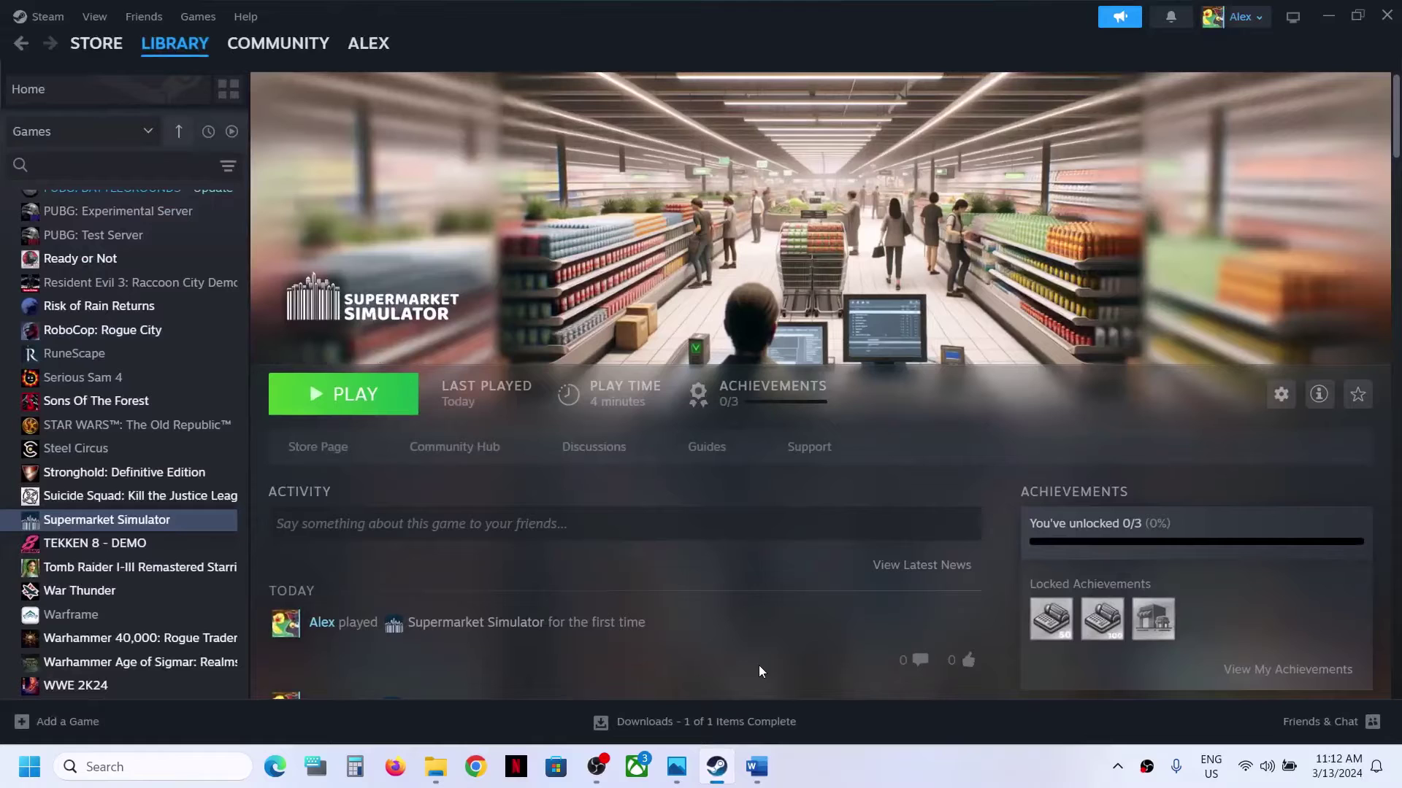
pyautogui.click(756, 767)
pyautogui.click(408, 391)
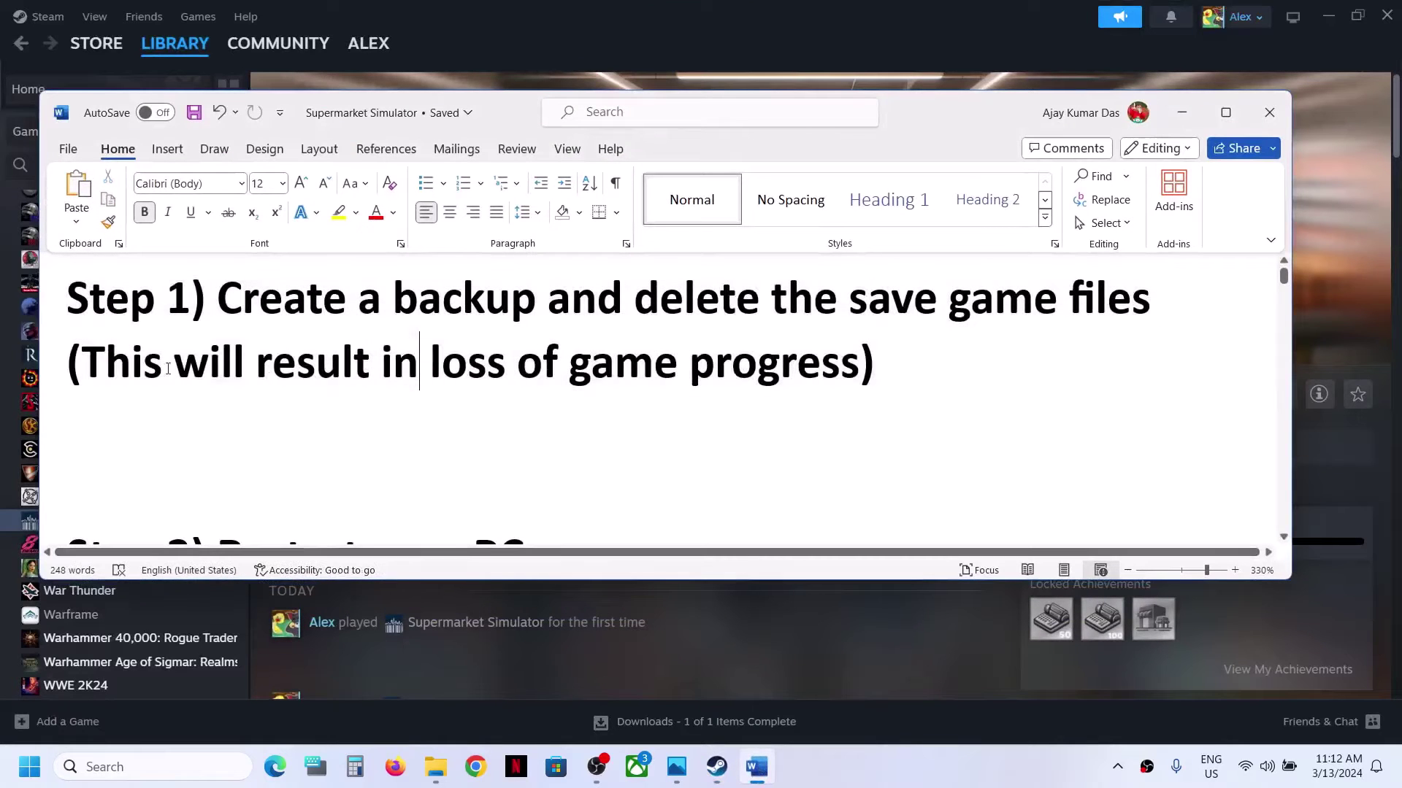
pyautogui.moveTo(82, 363); pyautogui.dragTo(759, 374)
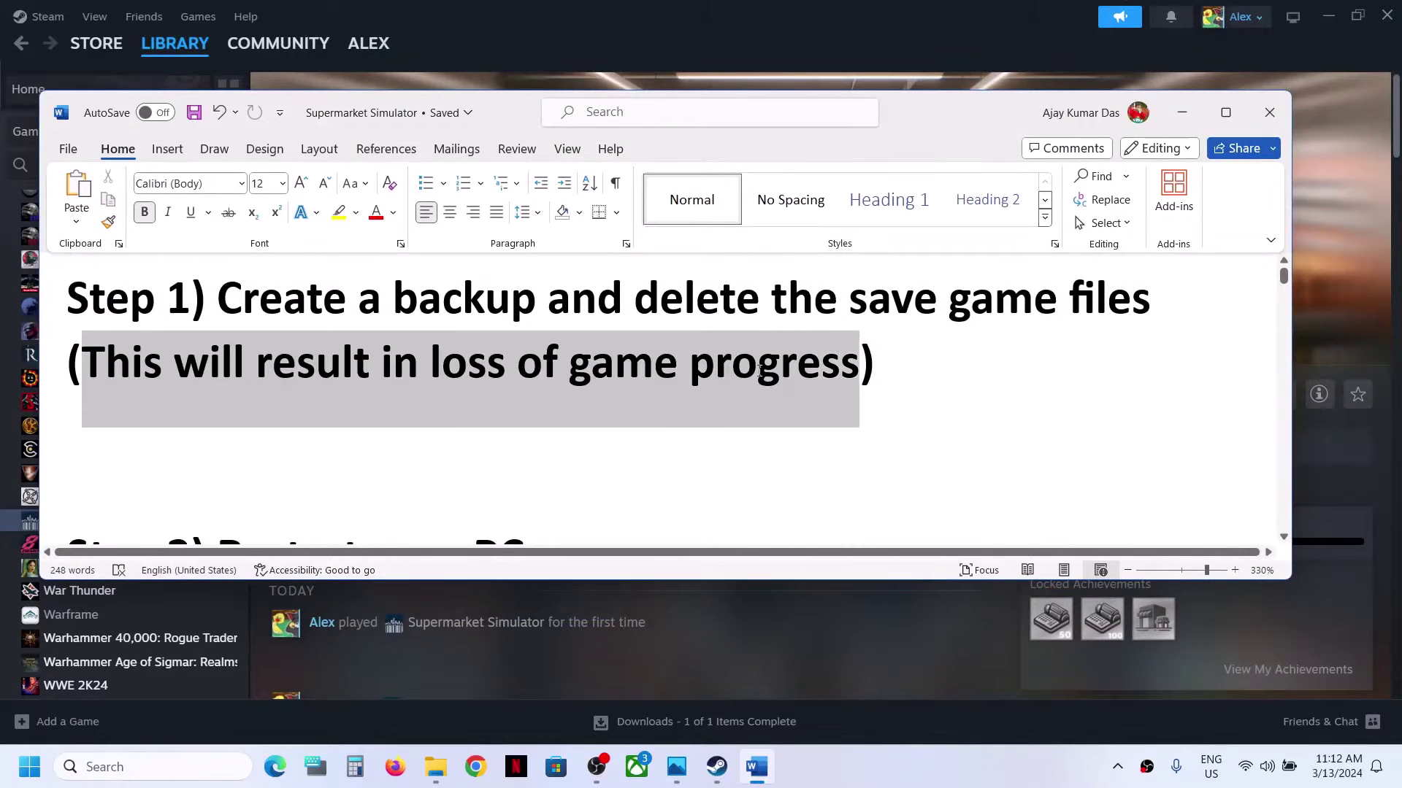
pyautogui.click(575, 373)
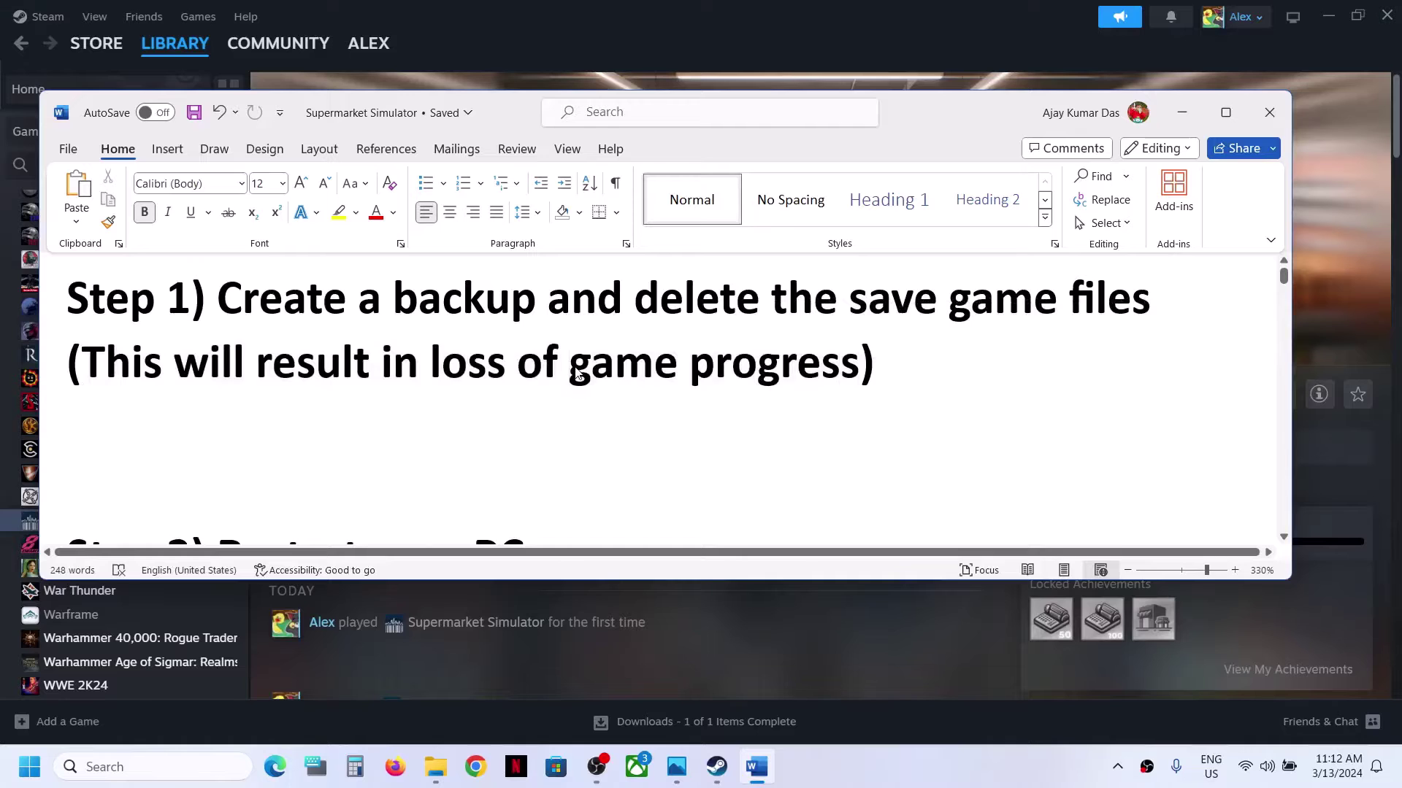
pyautogui.click(613, 28)
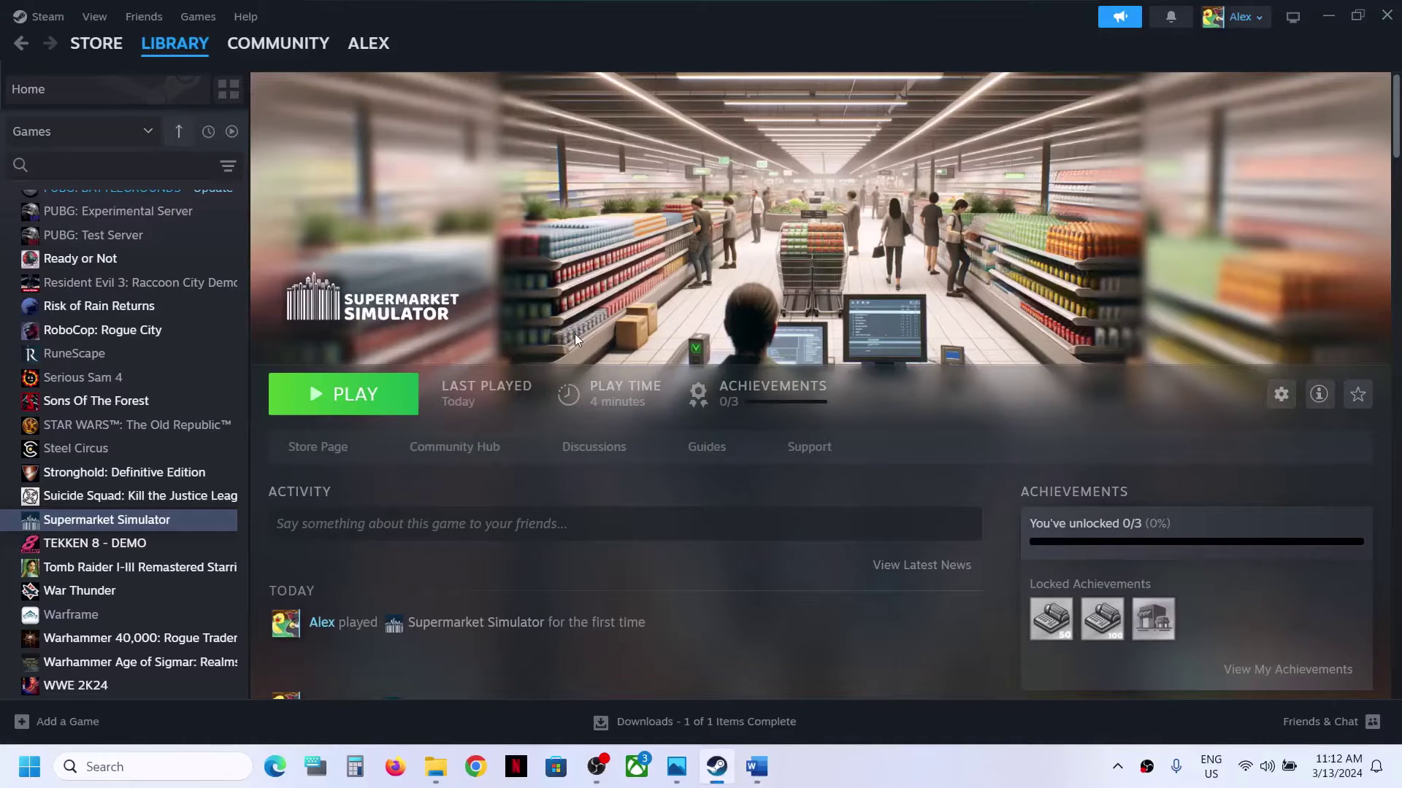
# Step: Switch back to the Word document and read Step 2 about restarting the PC
pyautogui.hotkey('alt', 'Tab')
pyautogui.scroll(-3, 499, 404)
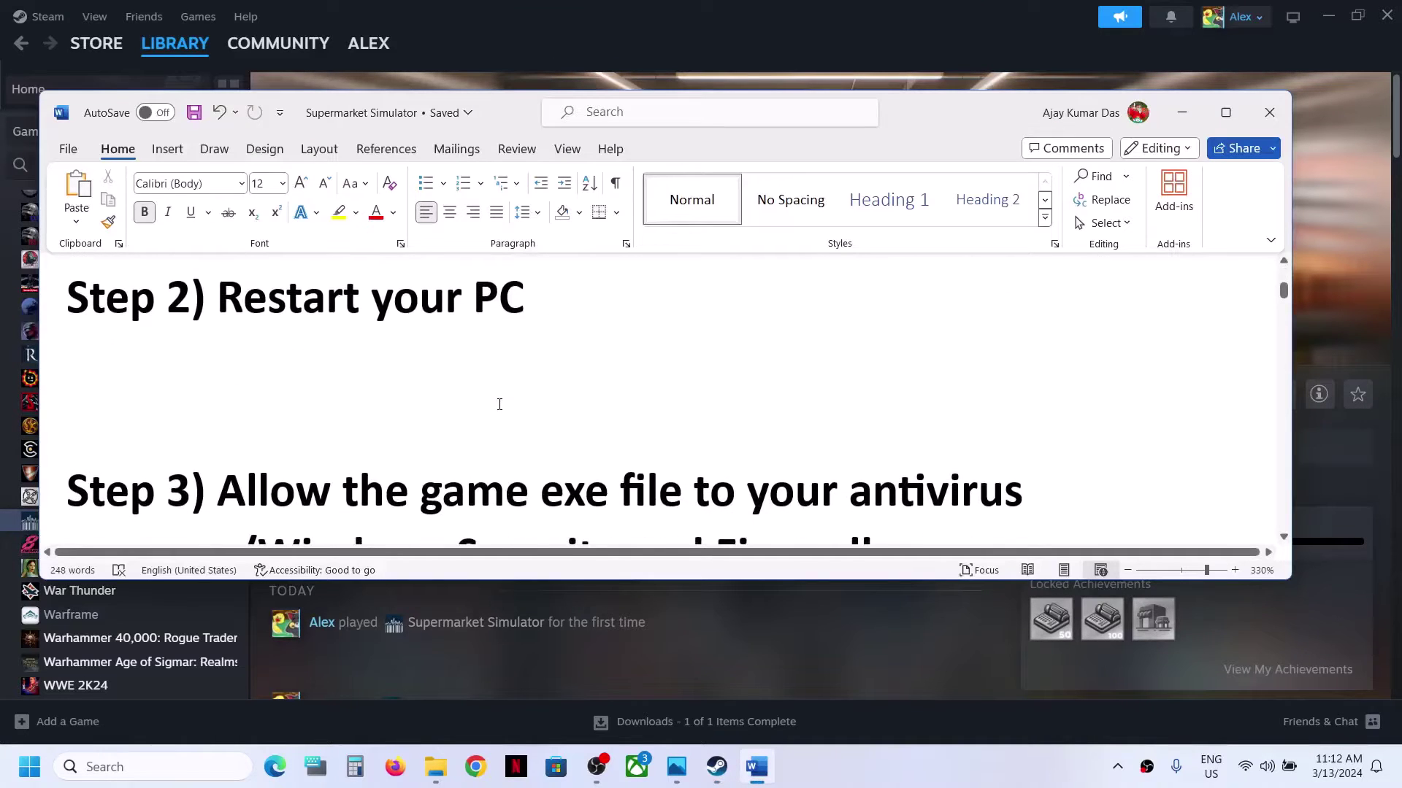
pyautogui.scroll(1, 298, 370)
pyautogui.moveTo(272, 363); pyautogui.dragTo(471, 365)
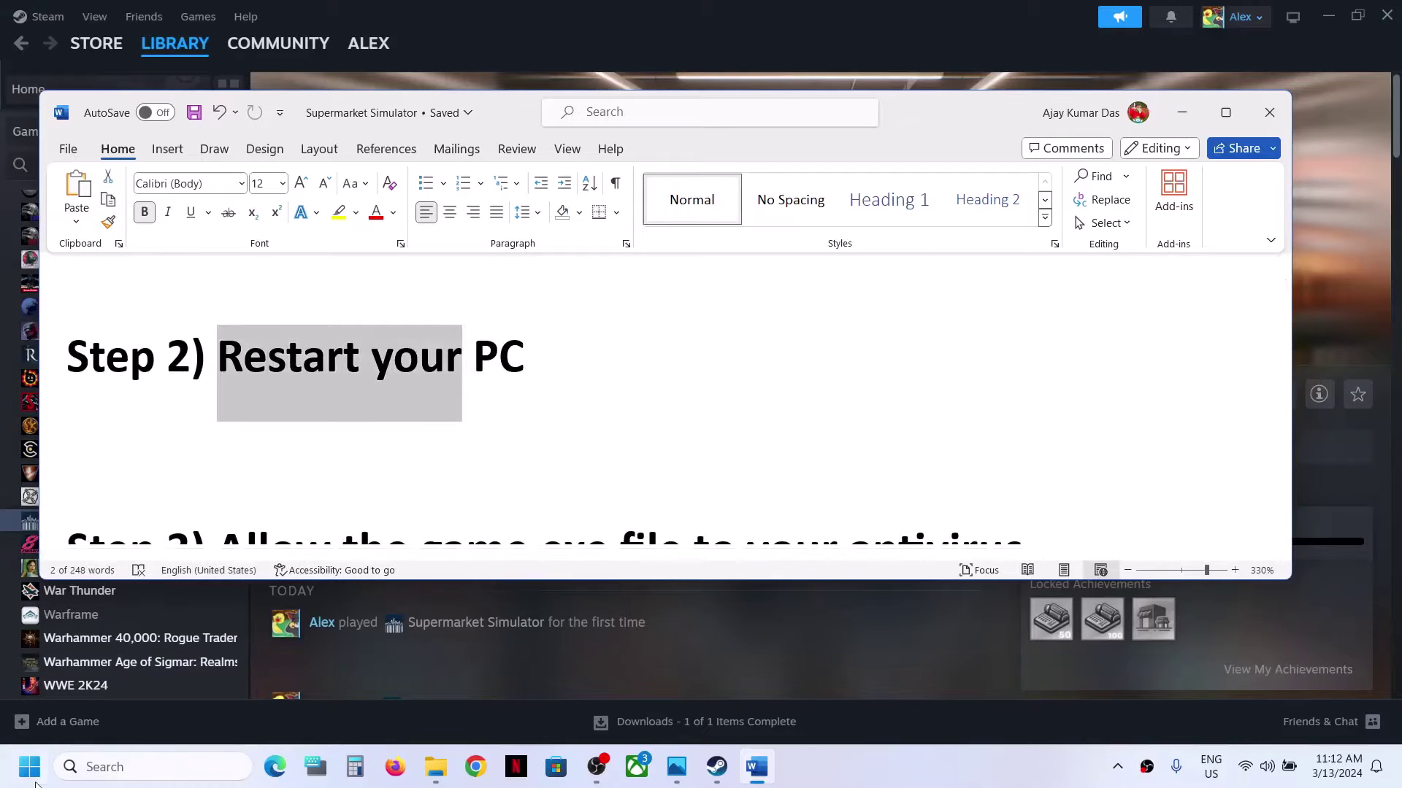
# Step: View the Restart option in the Start menu's power choices and return to the Word document without restarting
pyautogui.click(29, 766)
pyautogui.click(531, 705)
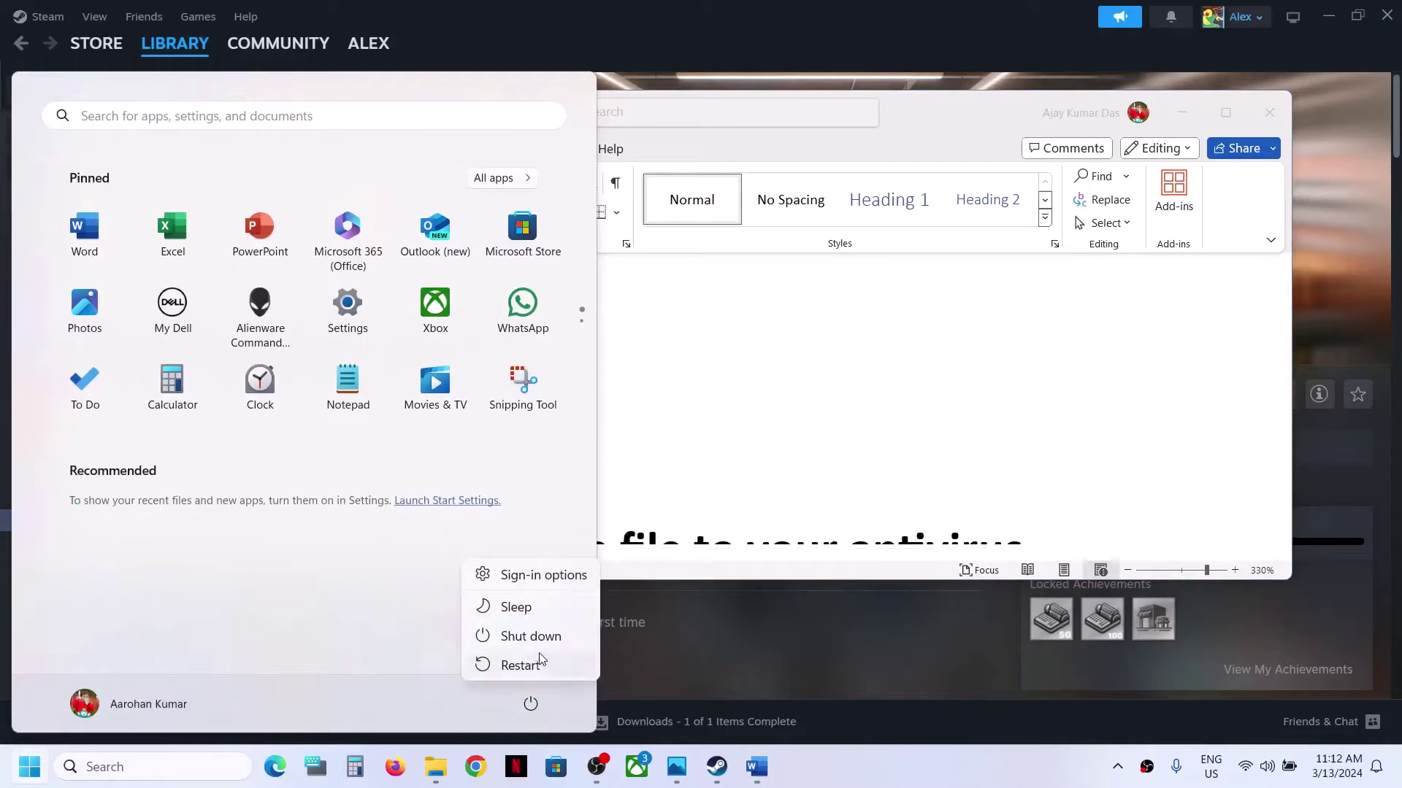
pyautogui.click(807, 347)
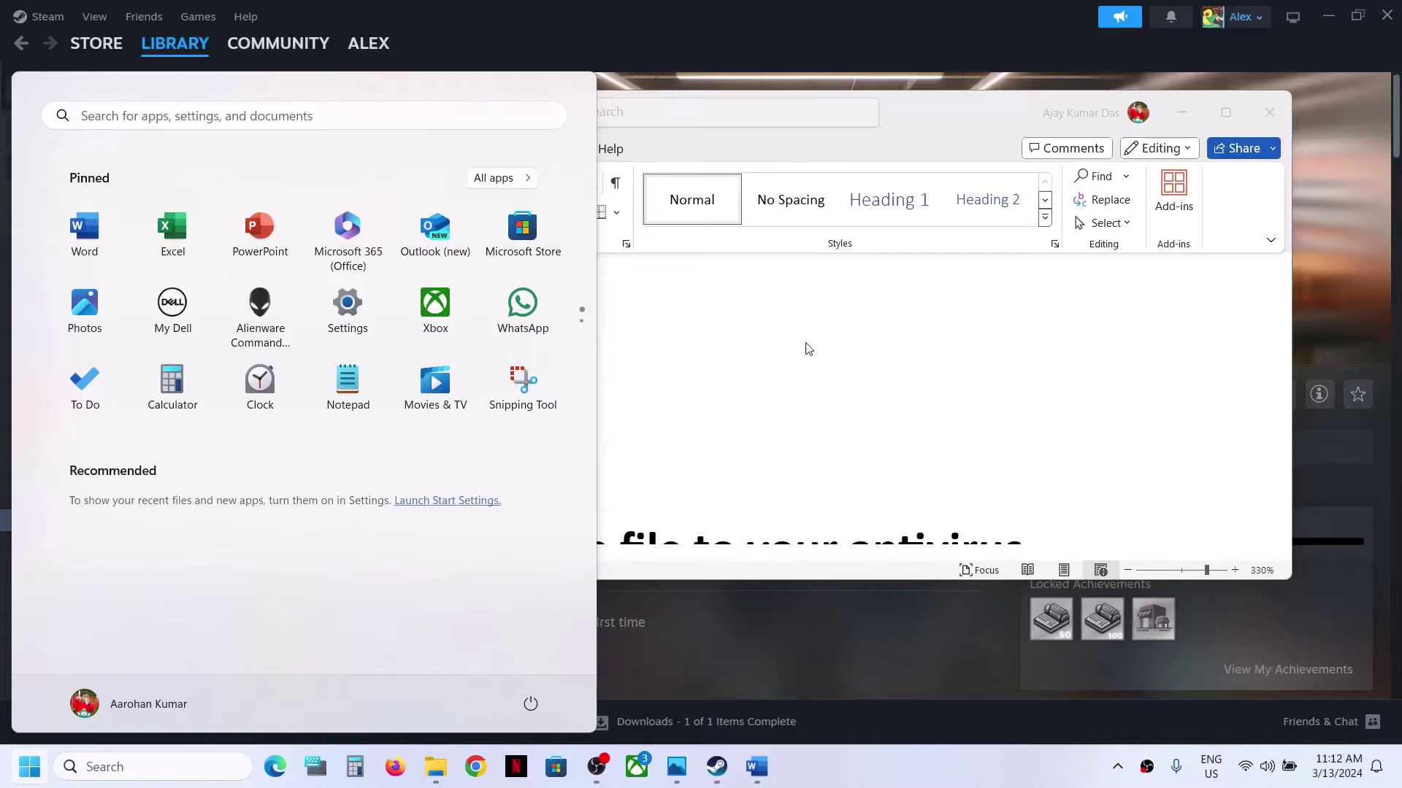
pyautogui.click(635, 408)
# Step: Read Step 3 in the document about allowing the game exe through the antivirus program, Windows Security and Firewall
pyautogui.scroll(-1, 637, 407)
pyautogui.scroll(-2, 635, 403)
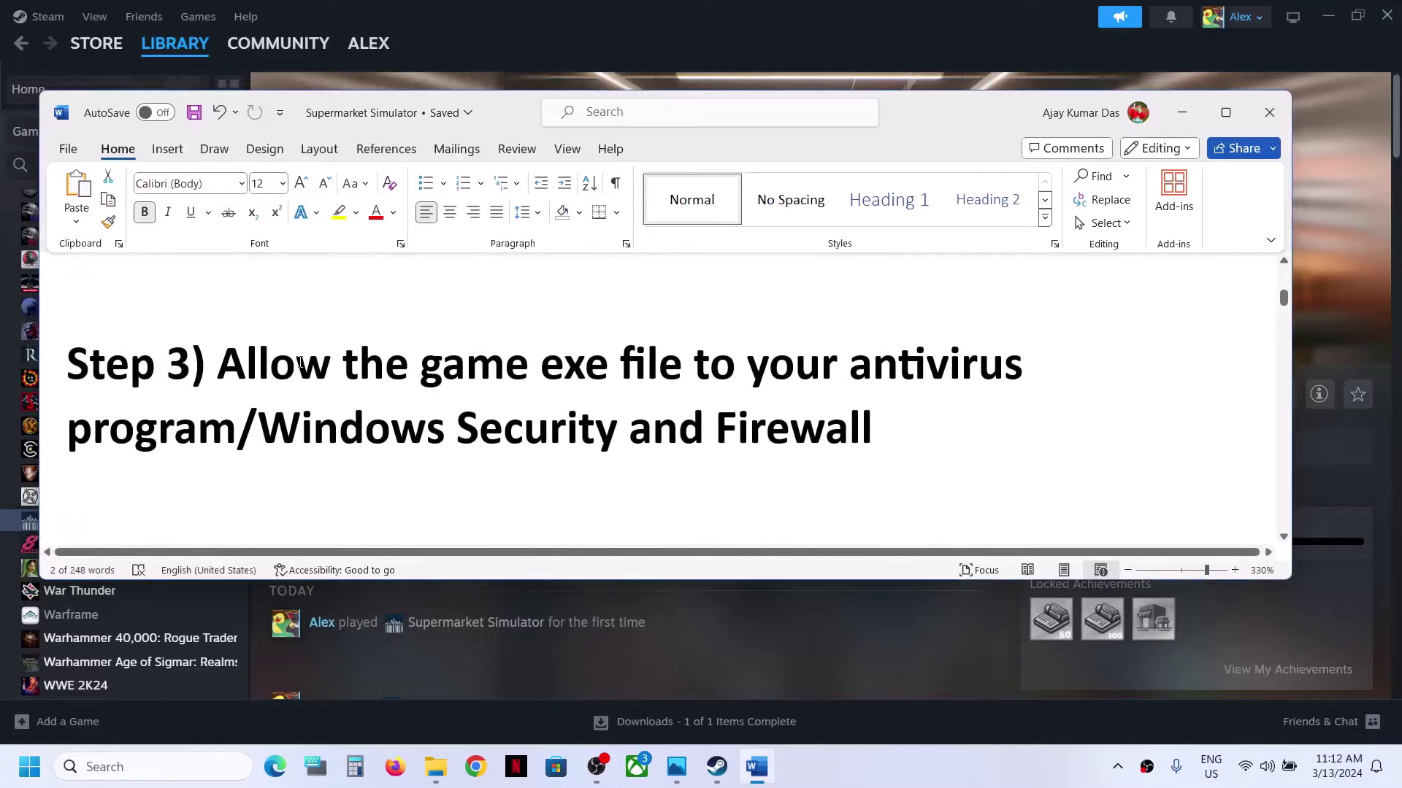
pyautogui.moveTo(238, 373); pyautogui.dragTo(229, 445)
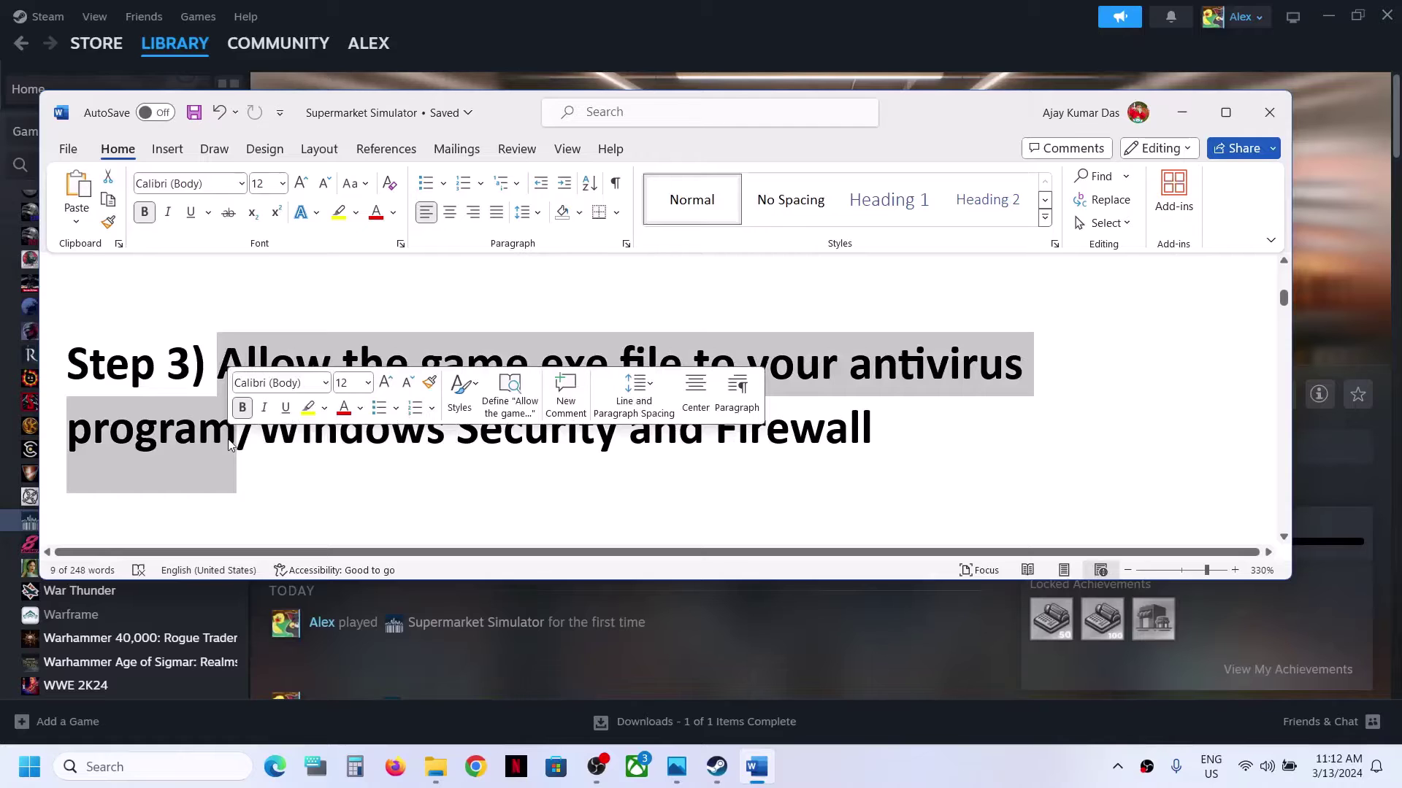
pyautogui.click(407, 492)
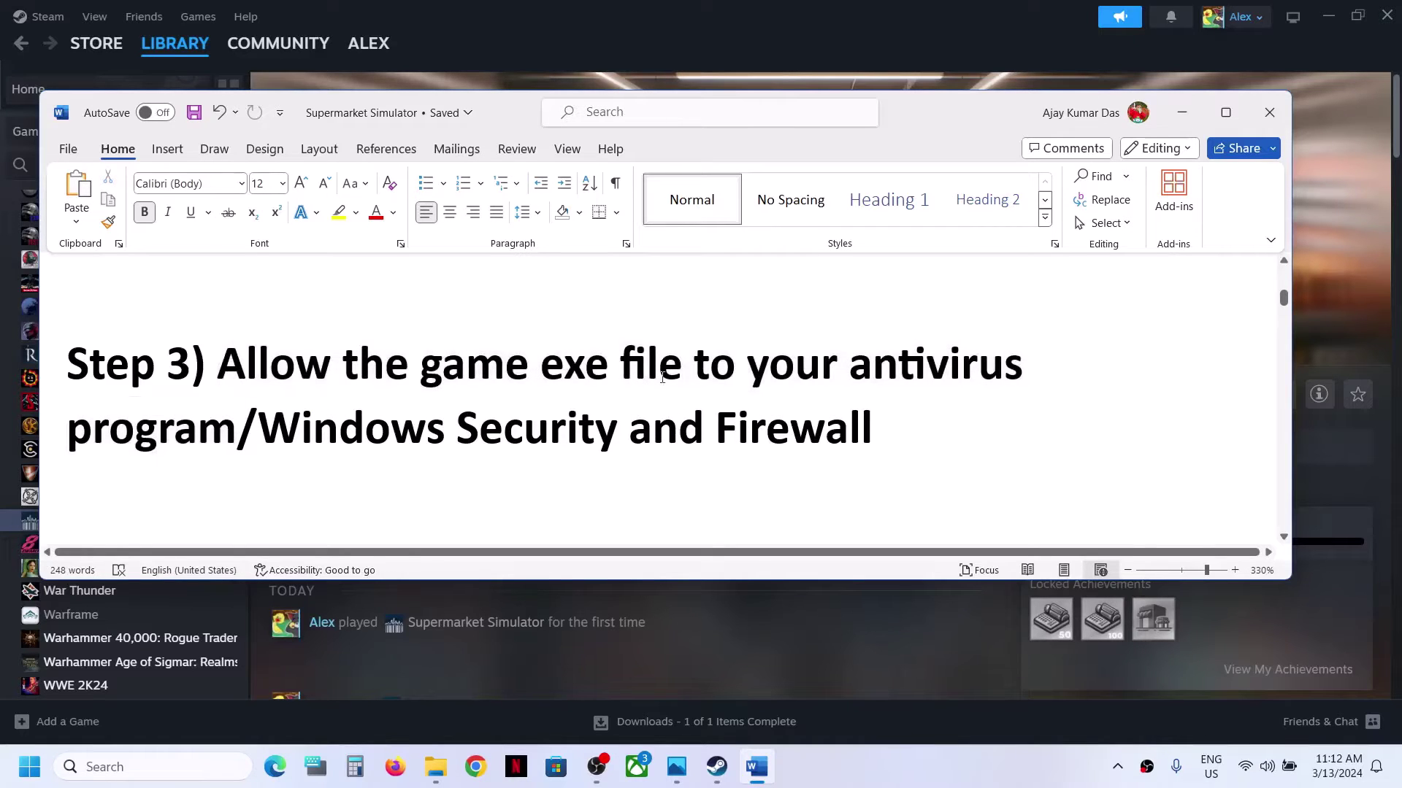
pyautogui.moveTo(258, 427); pyautogui.dragTo(596, 431)
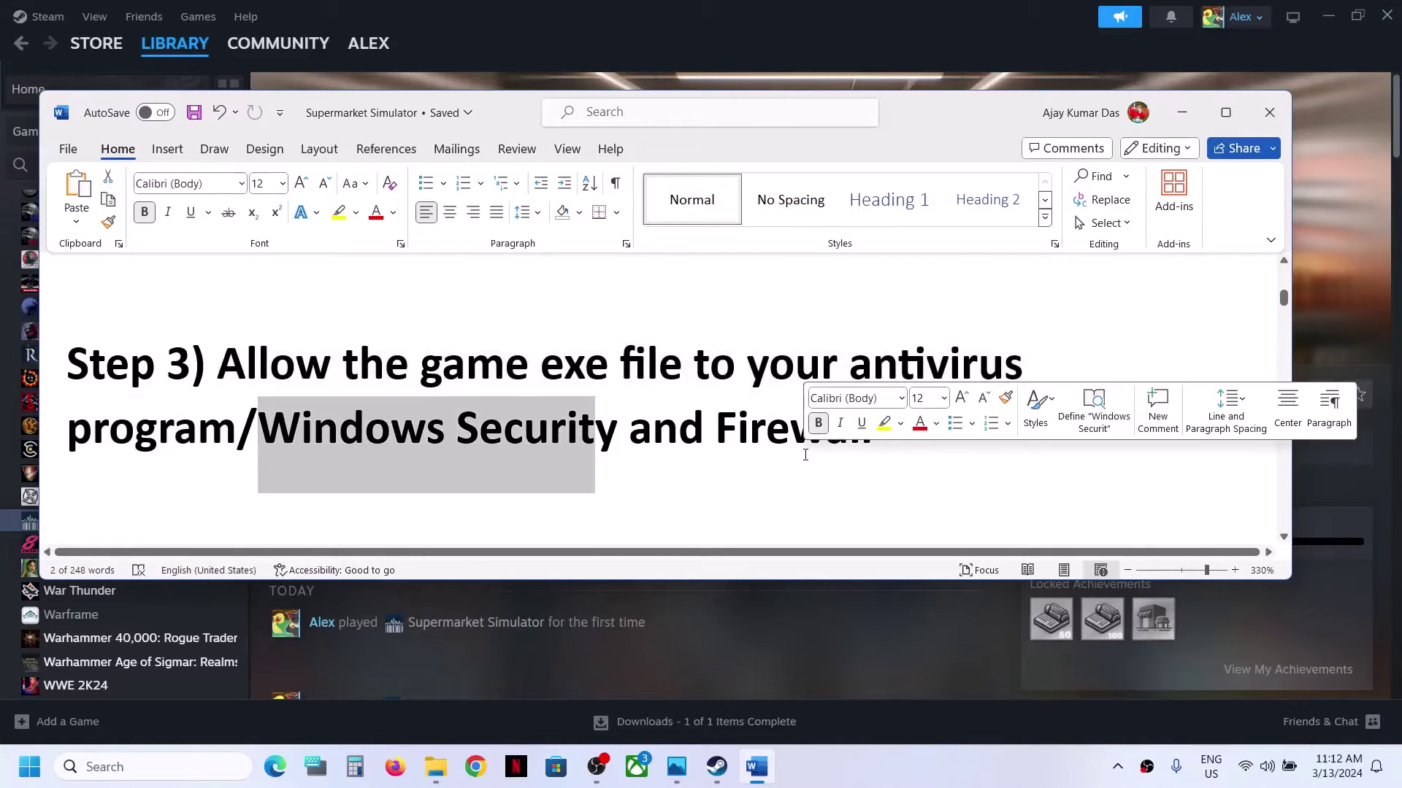
# Step: Switch to Windows Settings and open Windows Security's list of apps allowed through Controlled folder access under Ransomware protection
pyautogui.click(746, 6)
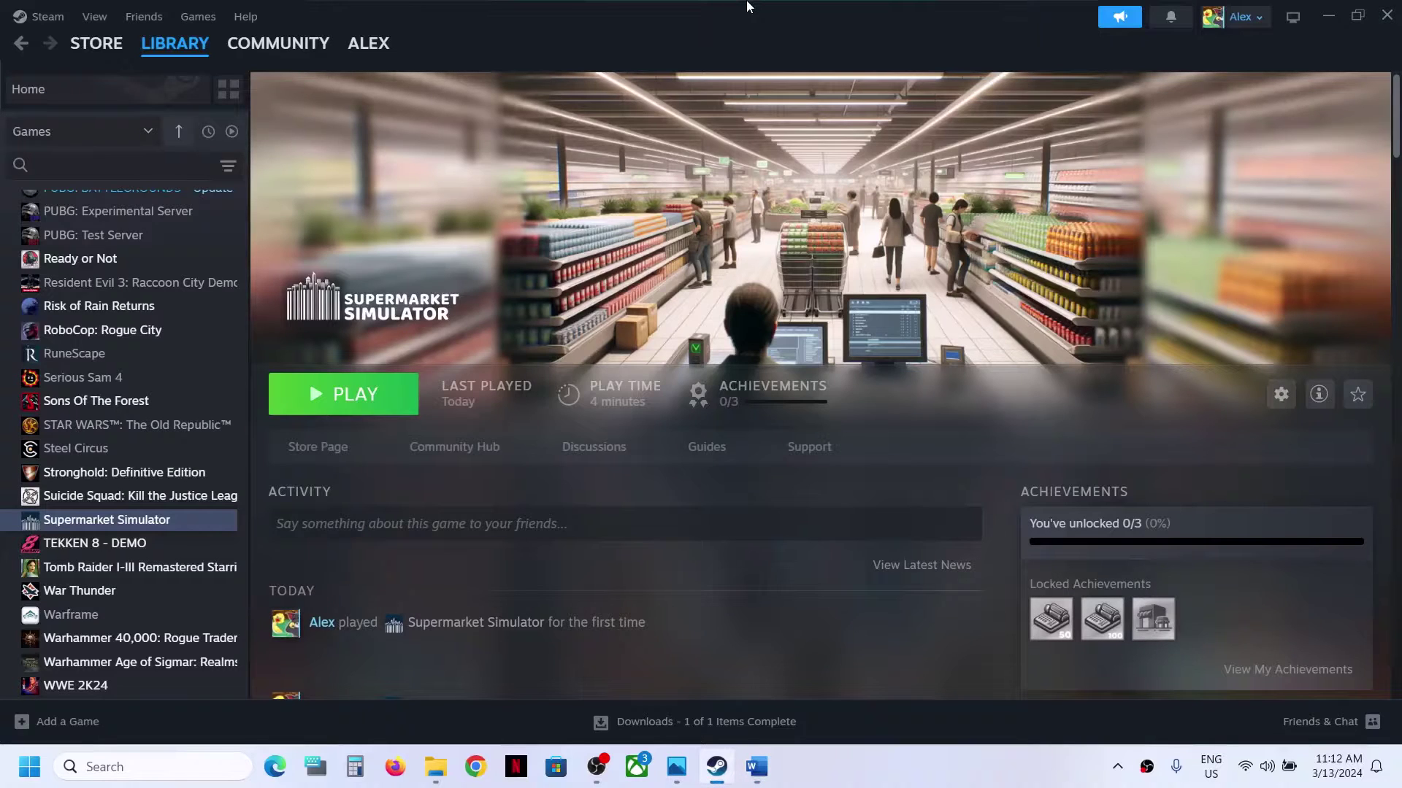
pyautogui.press('super+i')
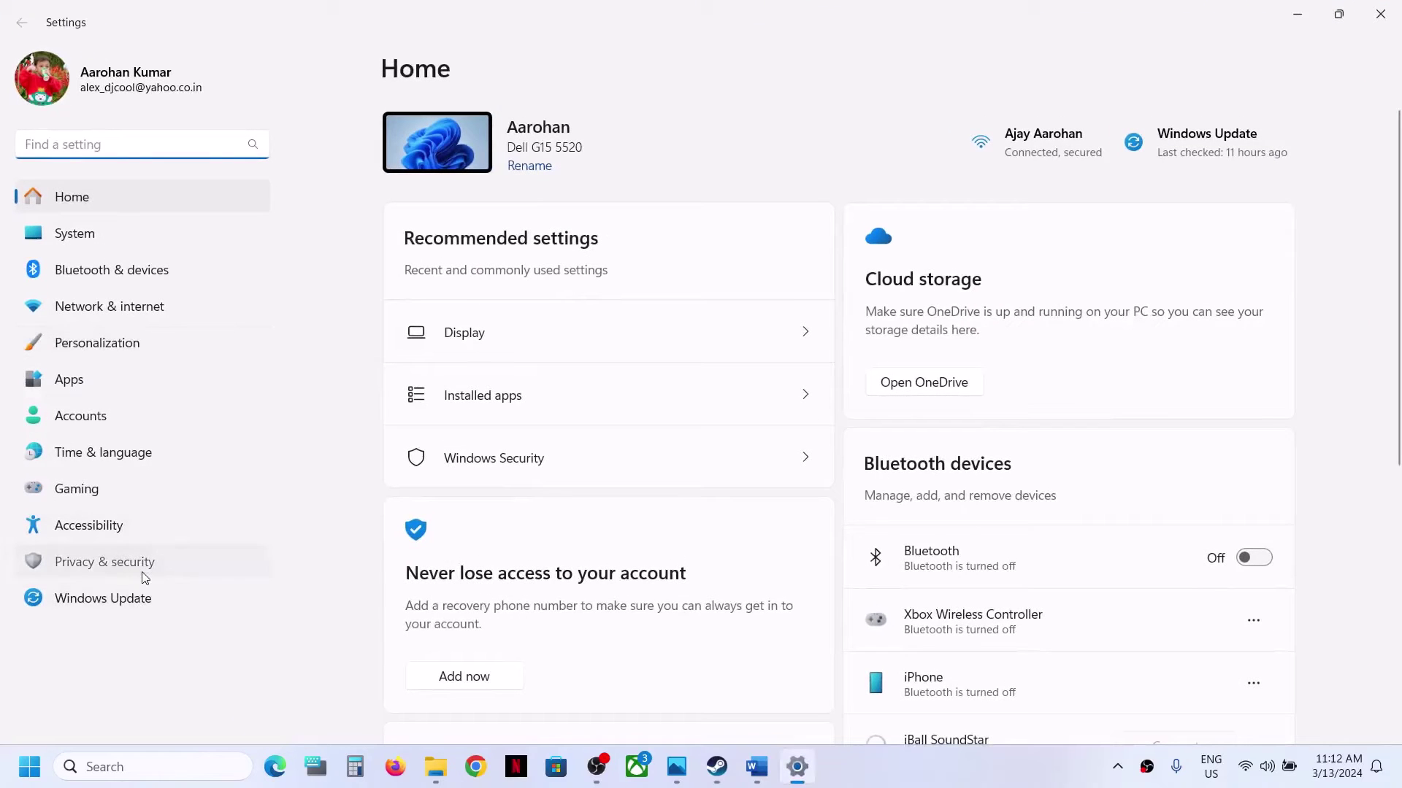
pyautogui.click(145, 578)
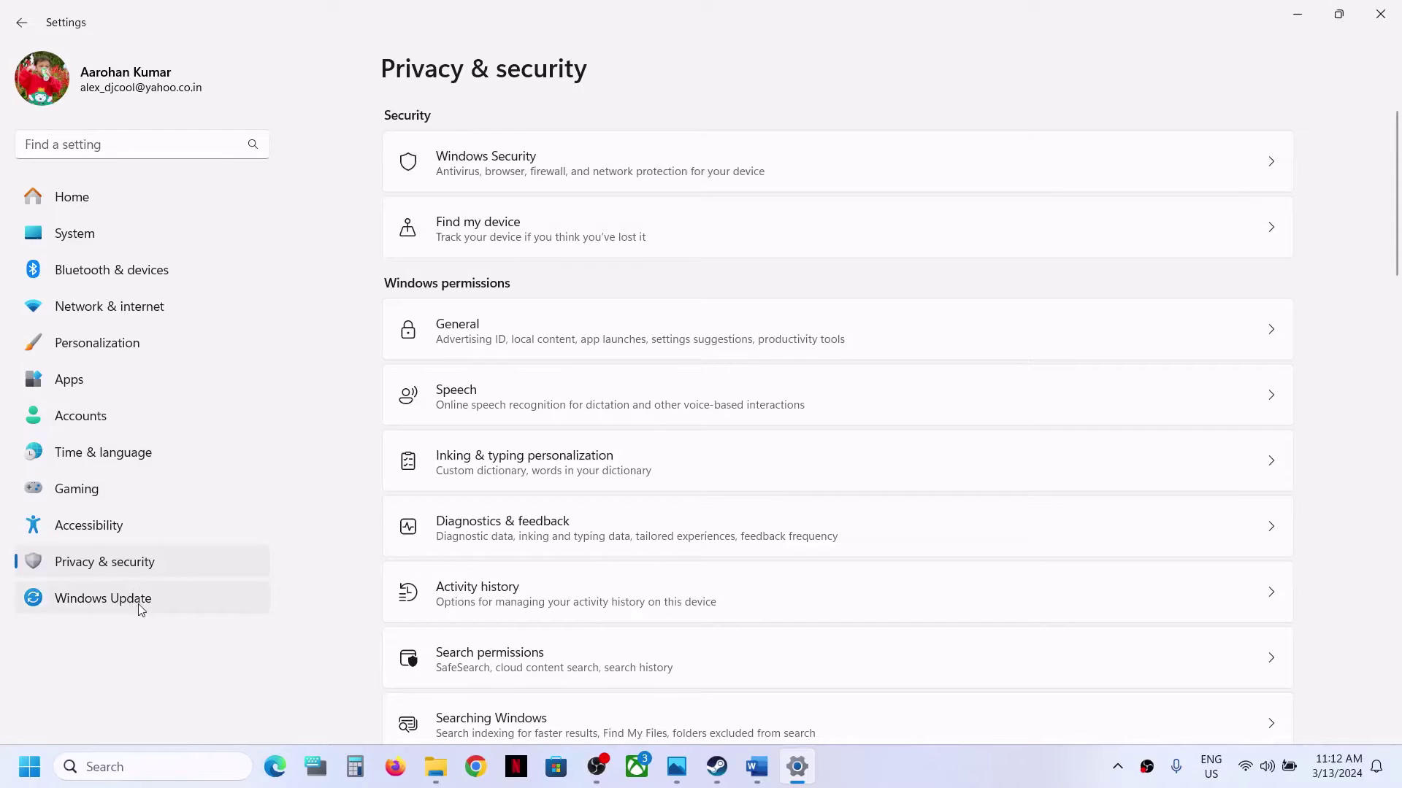
pyautogui.click(488, 168)
pyautogui.click(511, 283)
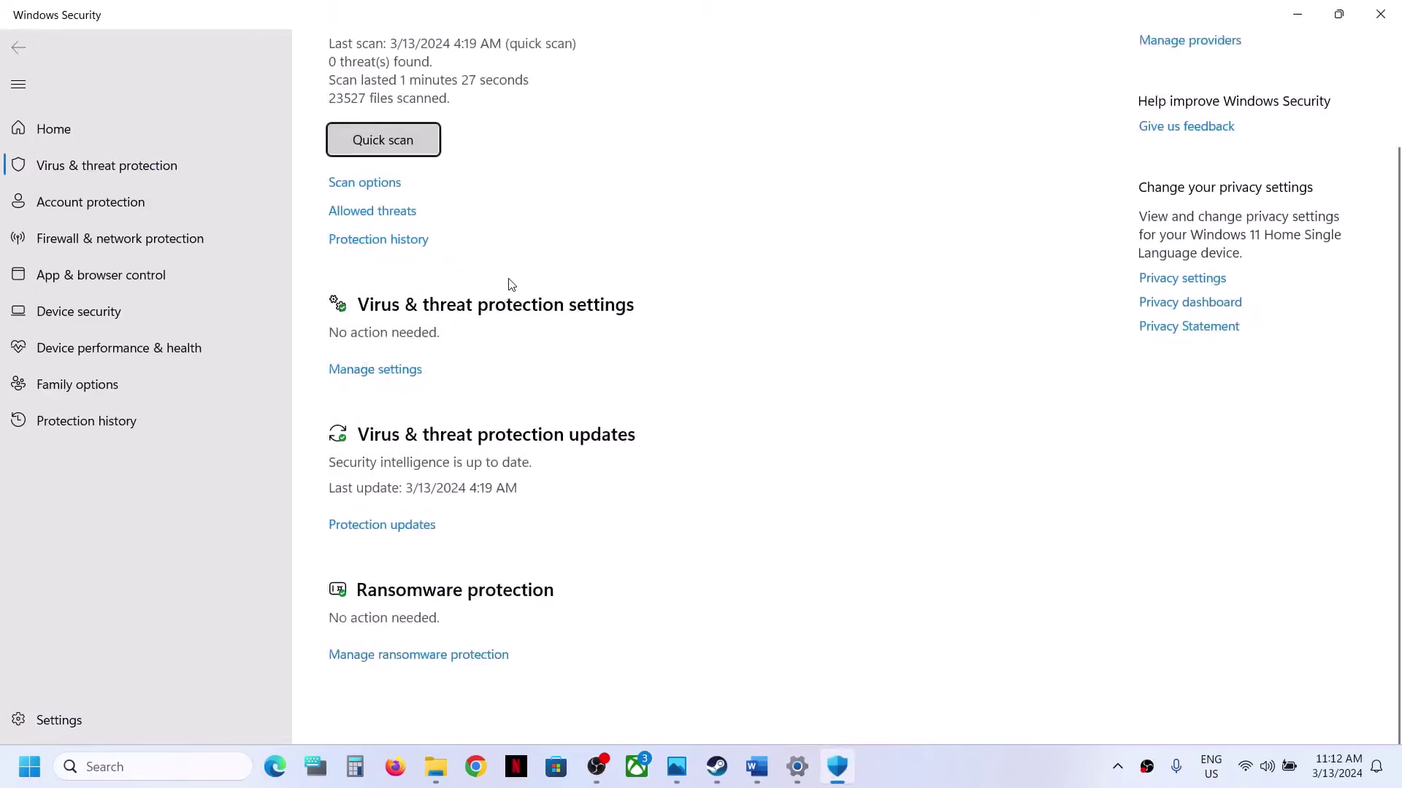
pyautogui.click(446, 687)
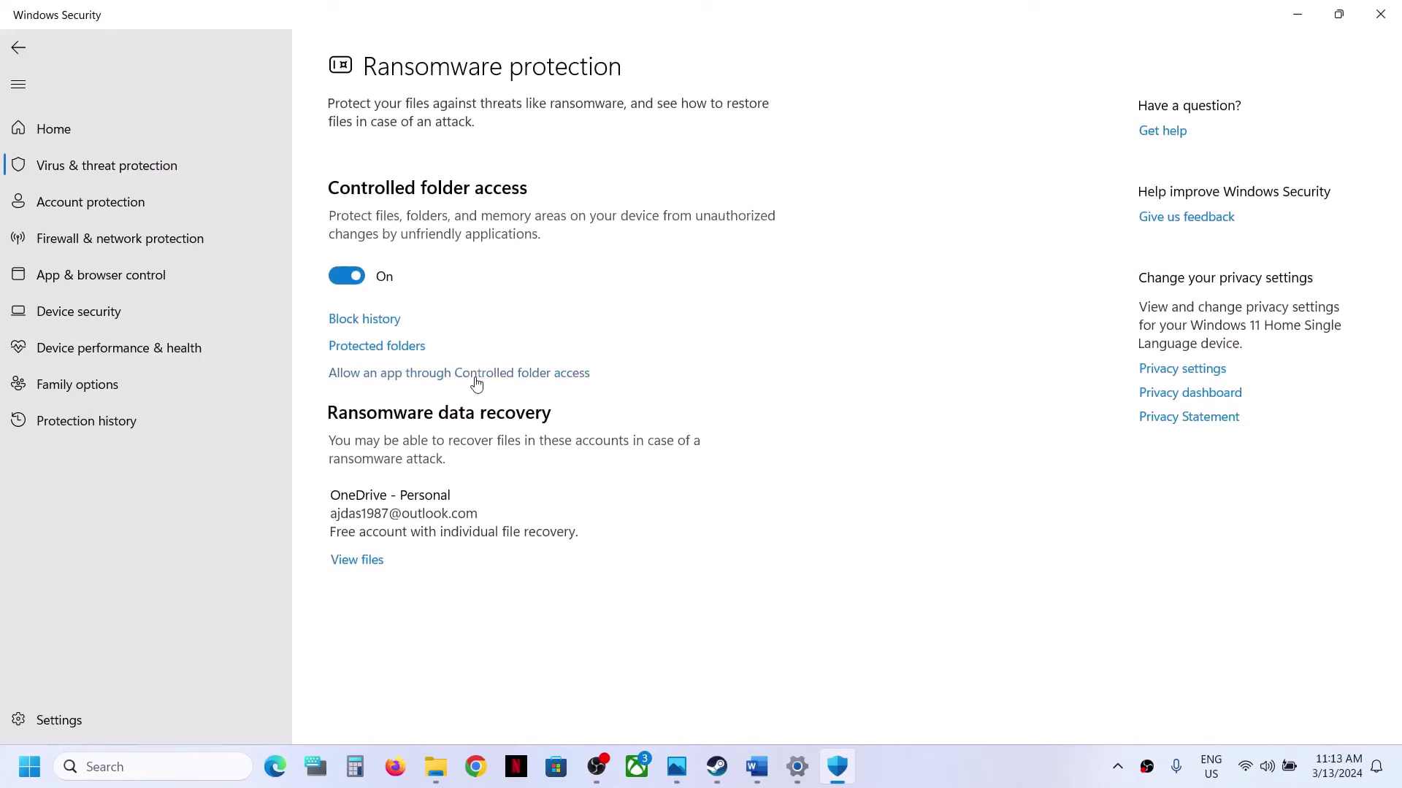
pyautogui.click(475, 380)
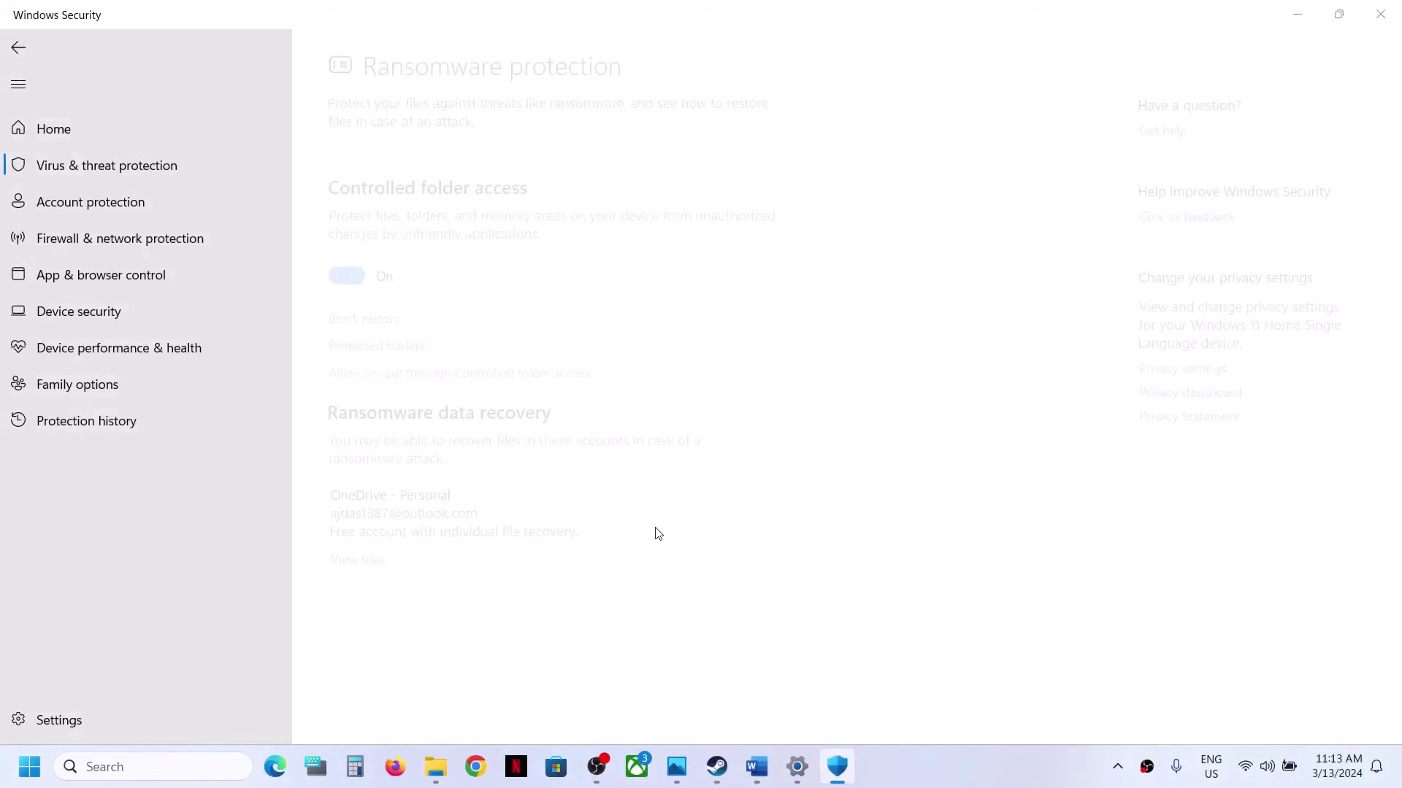
# Step: Start adding an allowed app and browse to the folder C:\Program Files (x86)\Steam\steamapps\common
pyautogui.click(414, 216)
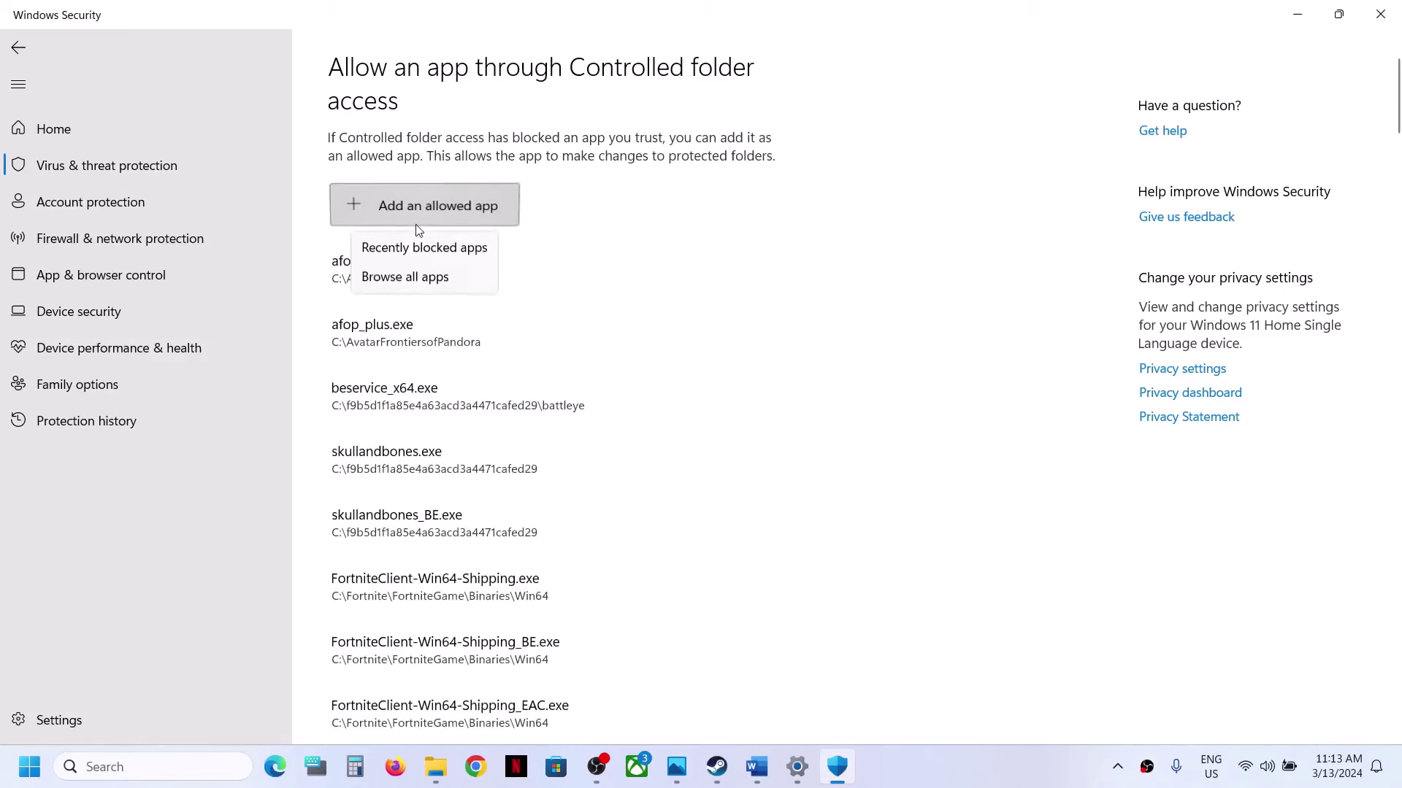
pyautogui.click(408, 279)
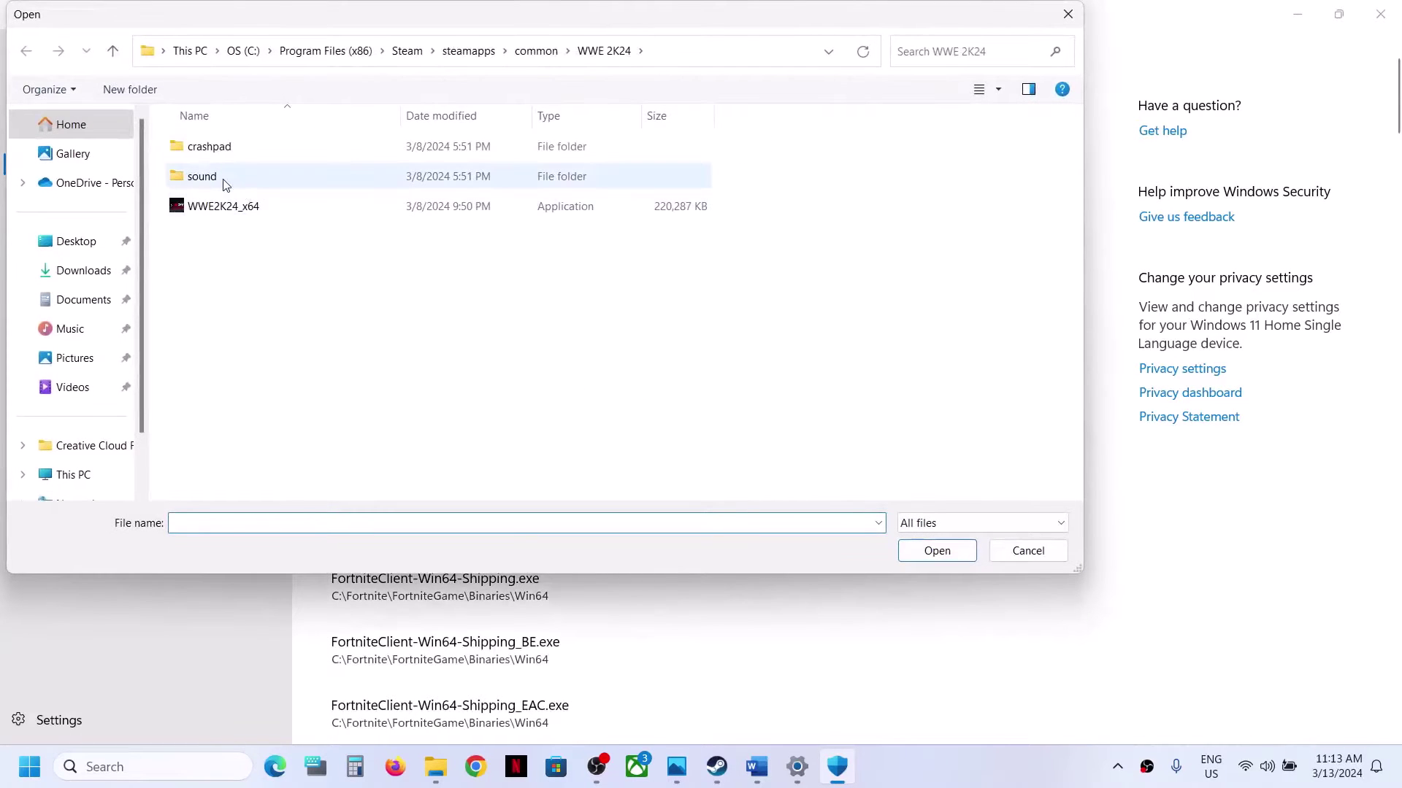
pyautogui.click(76, 474)
pyautogui.doubleClick(268, 166)
pyautogui.scroll(-5, 268, 172)
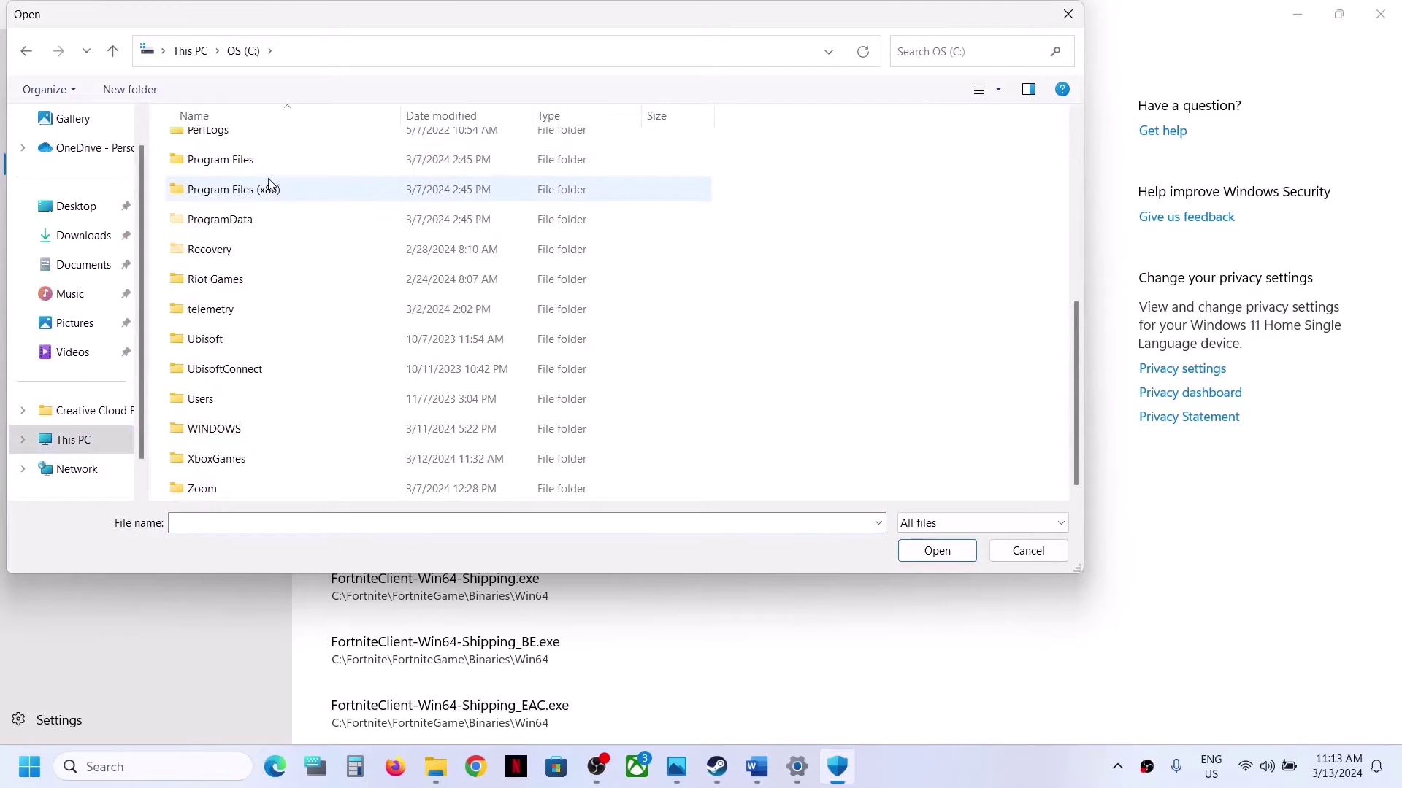
pyautogui.click(269, 189)
pyautogui.doubleClick(296, 189)
pyautogui.scroll(-5, 231, 372)
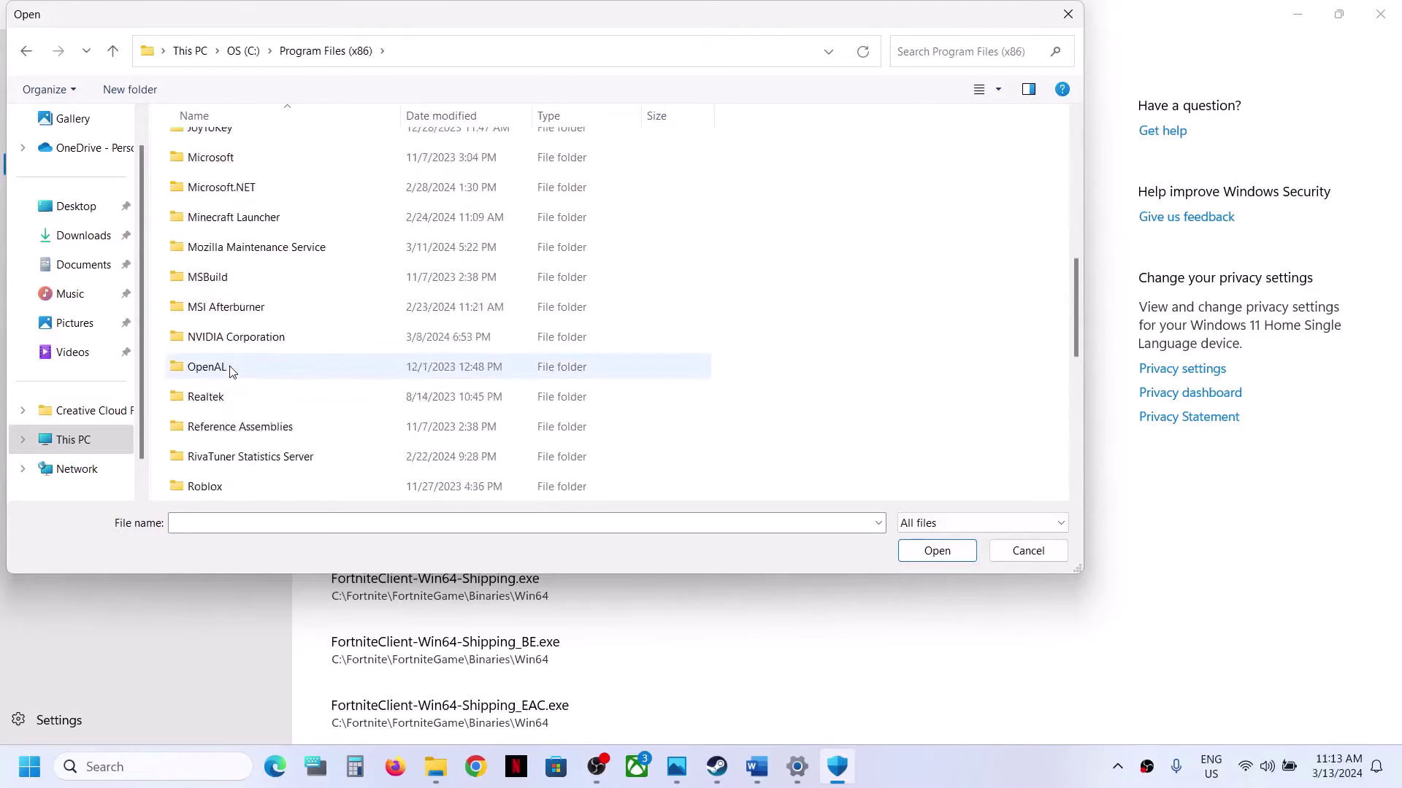
pyautogui.scroll(-2, 229, 371)
pyautogui.doubleClick(219, 462)
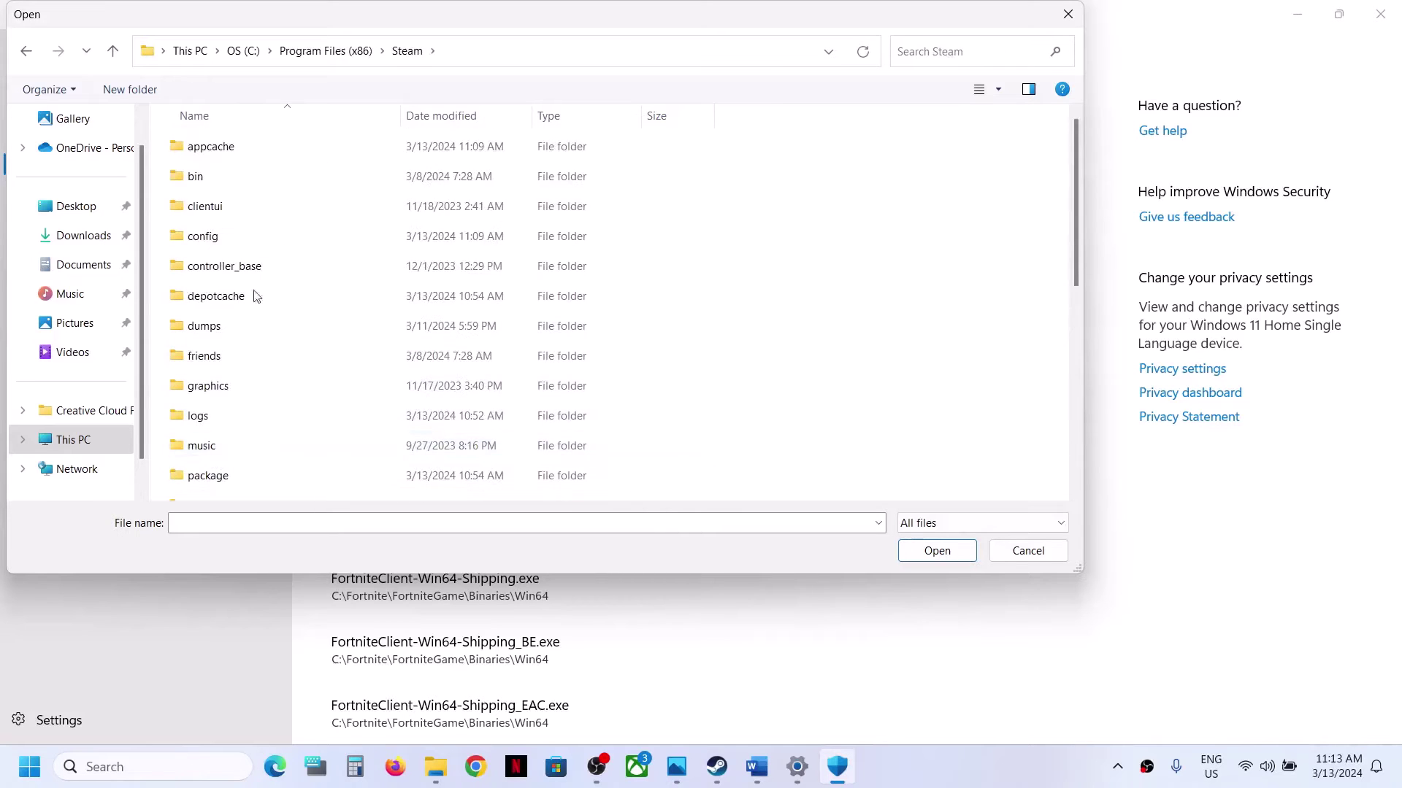
pyautogui.scroll(-5, 262, 249)
pyautogui.doubleClick(248, 240)
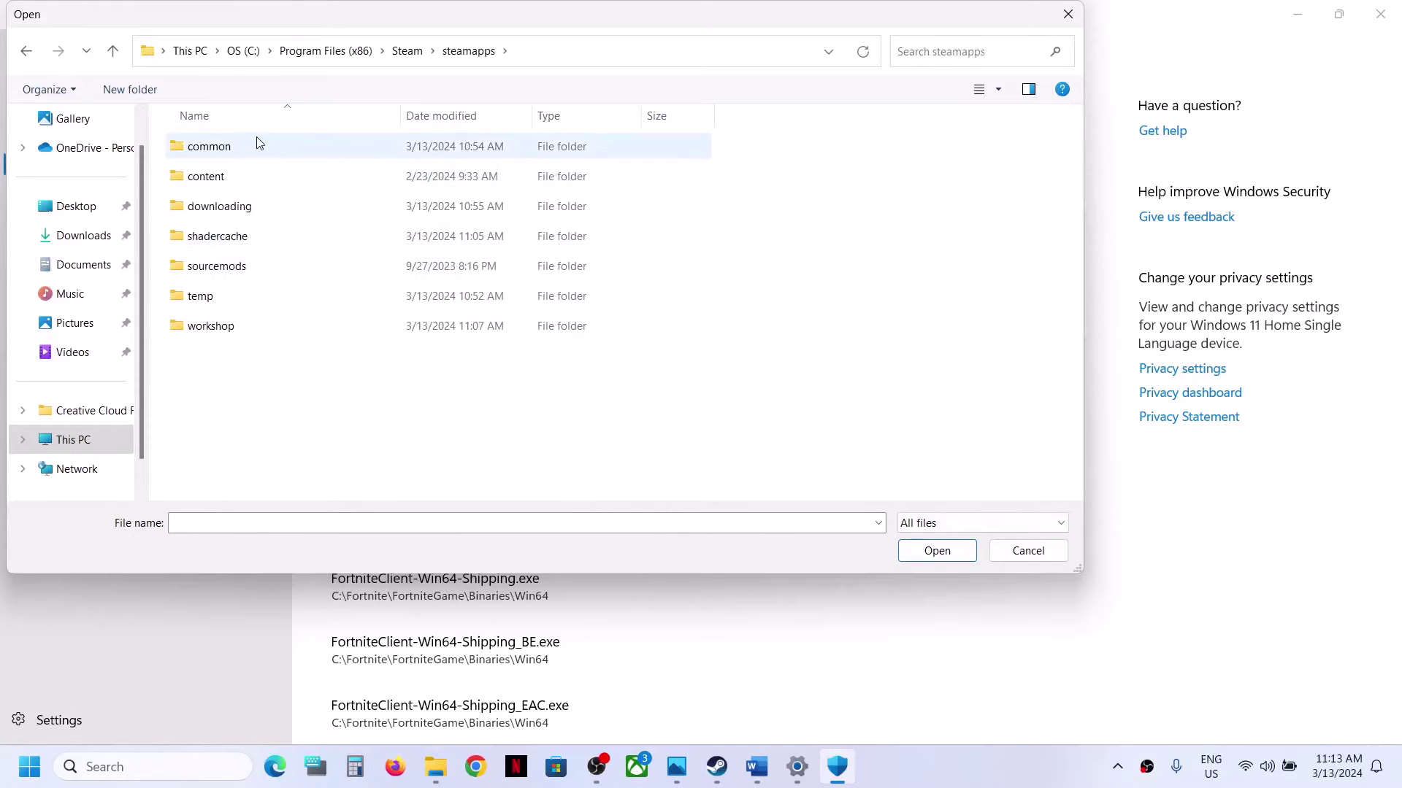
pyautogui.doubleClick(256, 145)
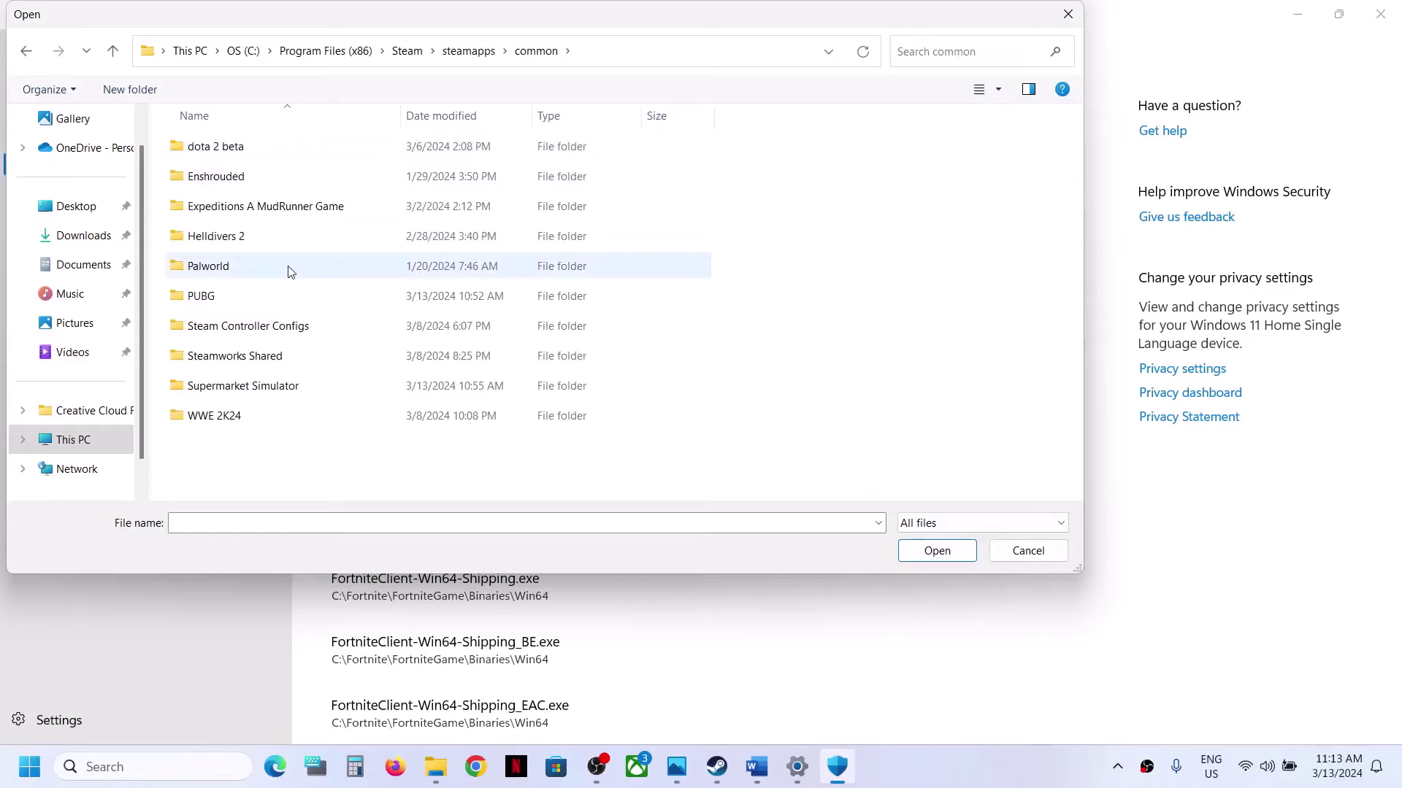
# Step: Add the Supermarket Simulator application from its game folder as an app allowed through Controlled folder access
pyautogui.click(242, 393)
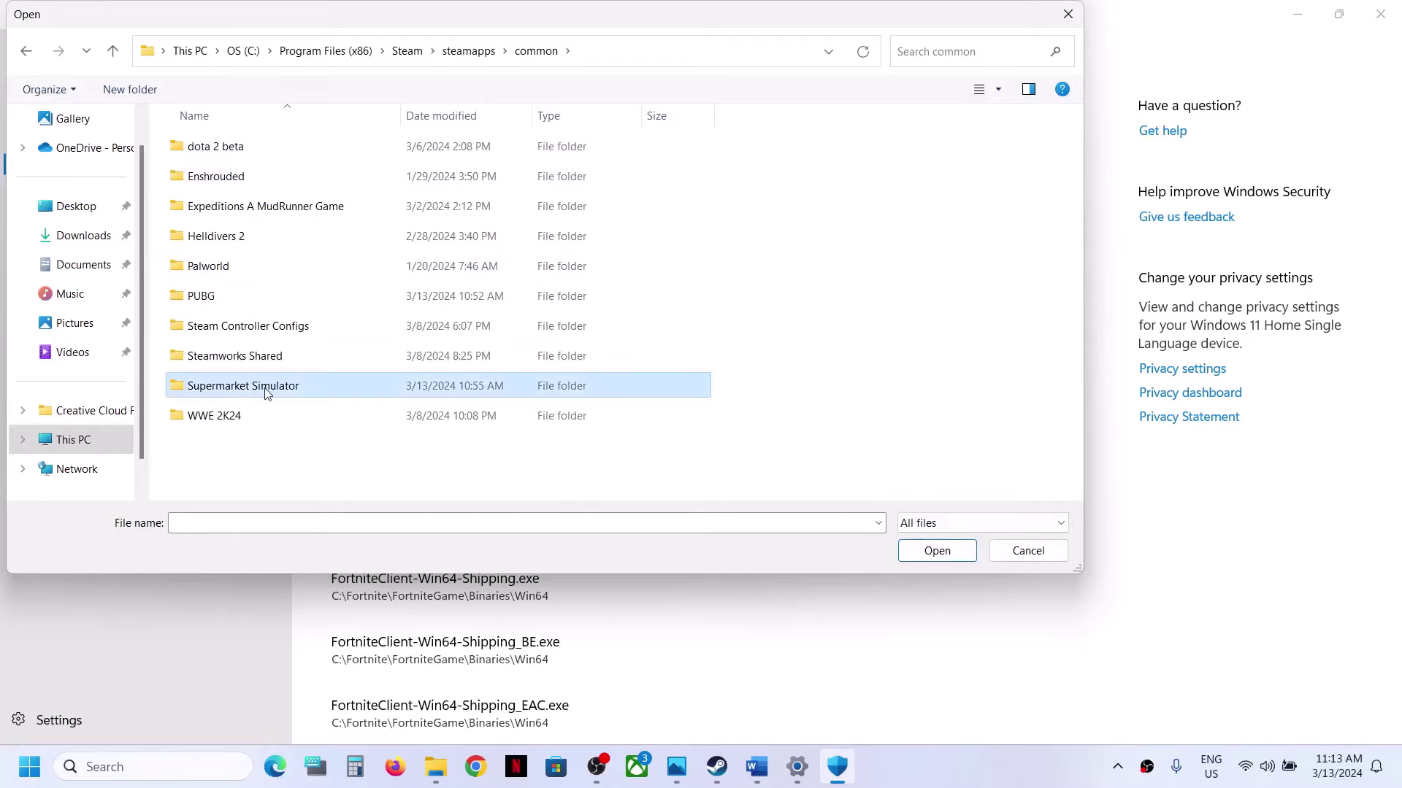
pyautogui.doubleClick(267, 394)
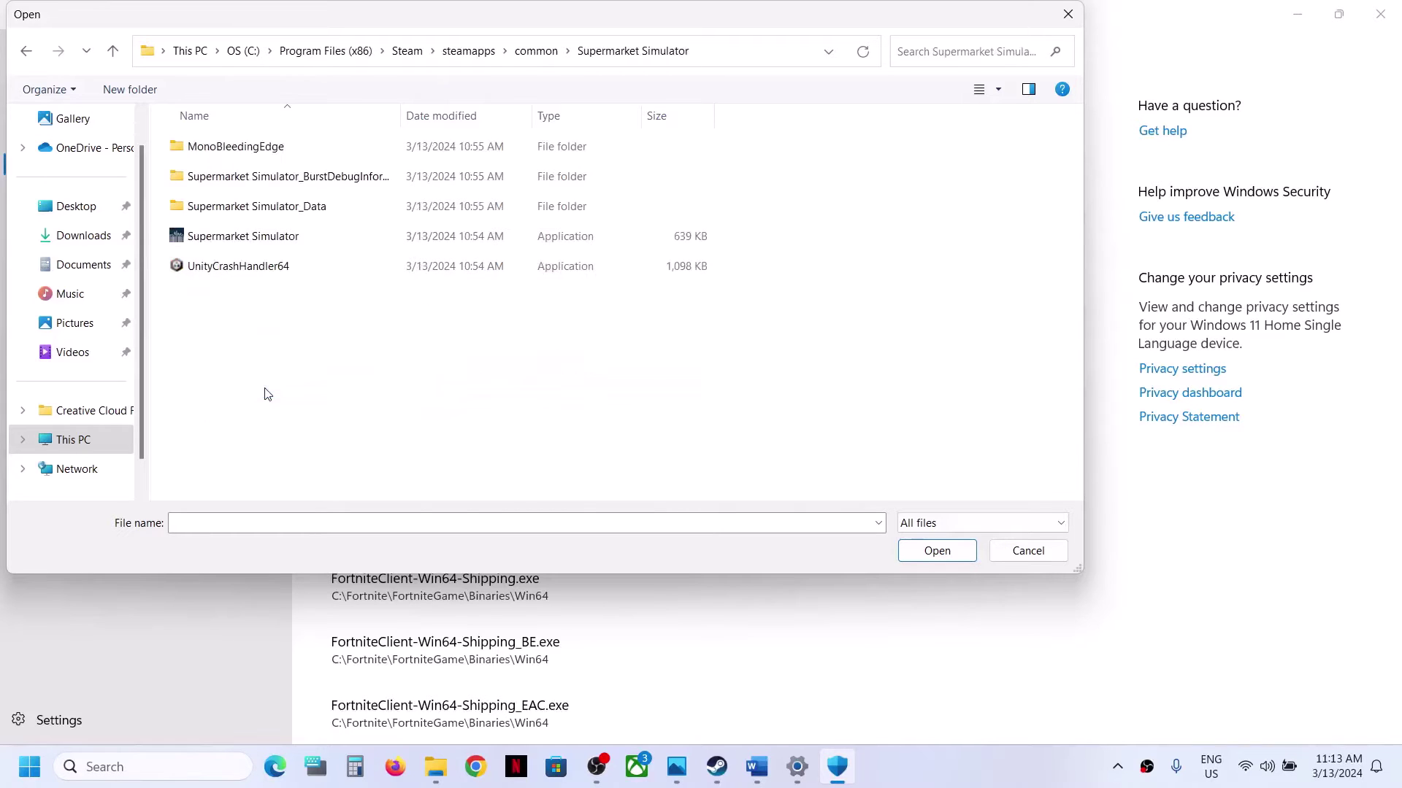
pyautogui.click(249, 243)
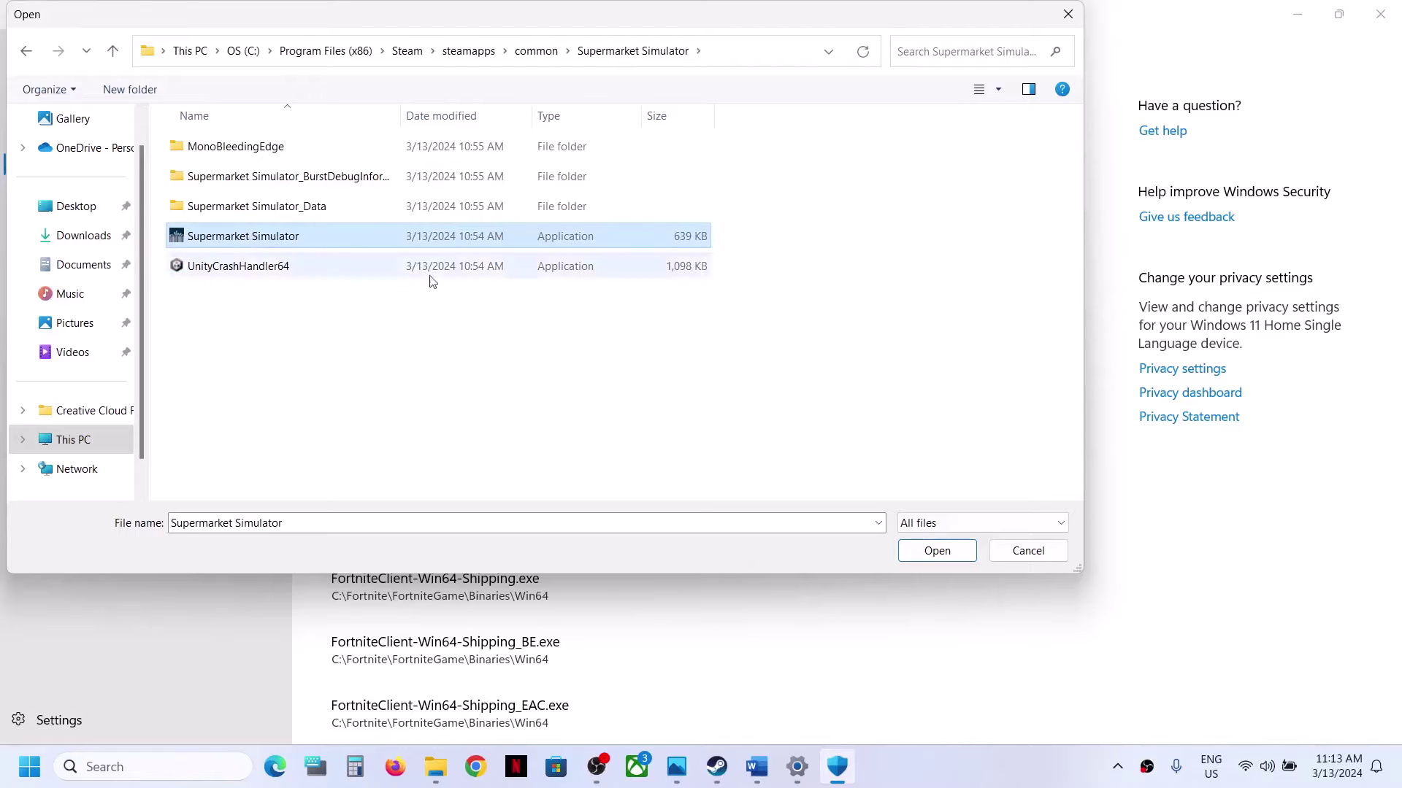
pyautogui.click(937, 551)
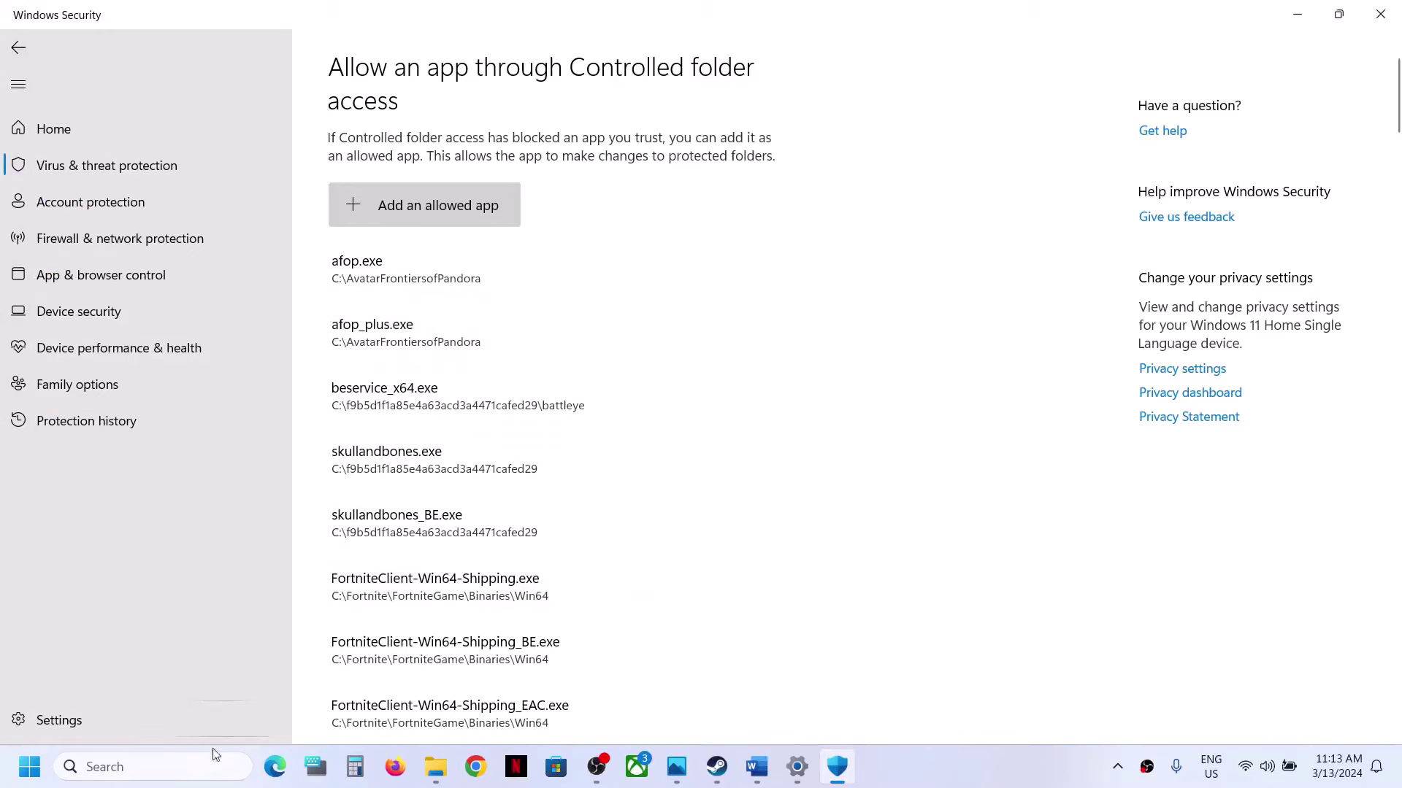
# Step: Switch to Control Panel and open the list of apps allowed through Windows Defender Firewall
pyautogui.click(183, 771)
pyautogui.write('control')
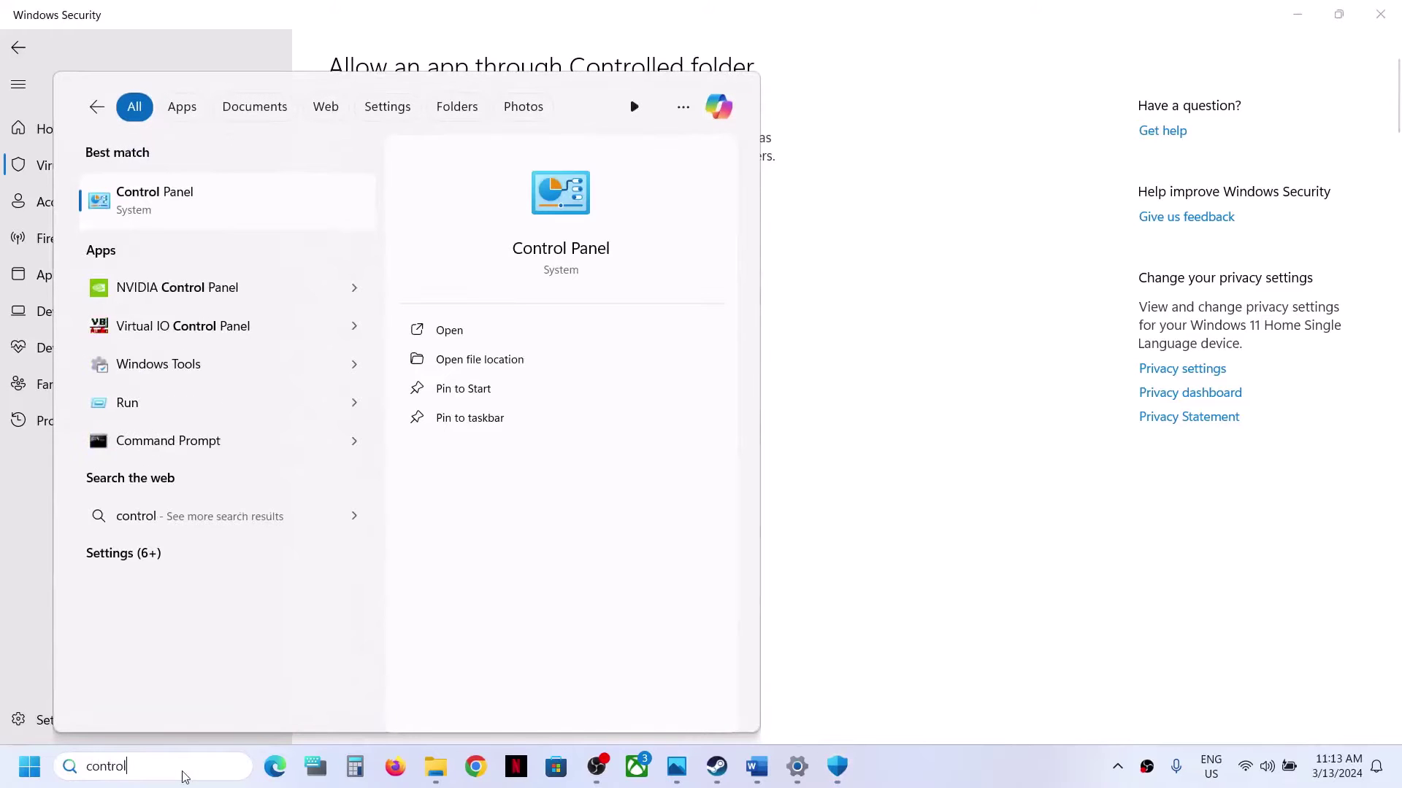
pyautogui.press('Return')
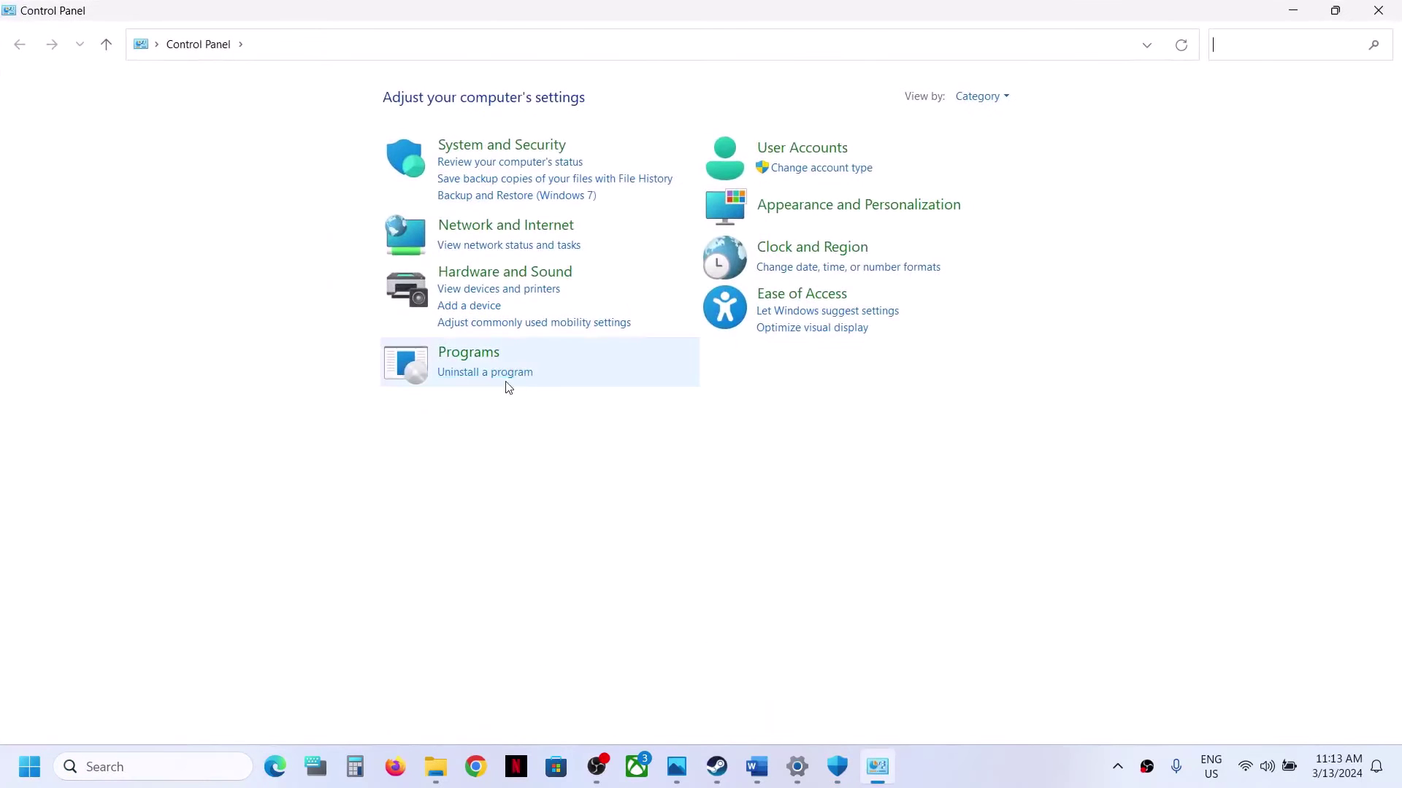
pyautogui.click(507, 146)
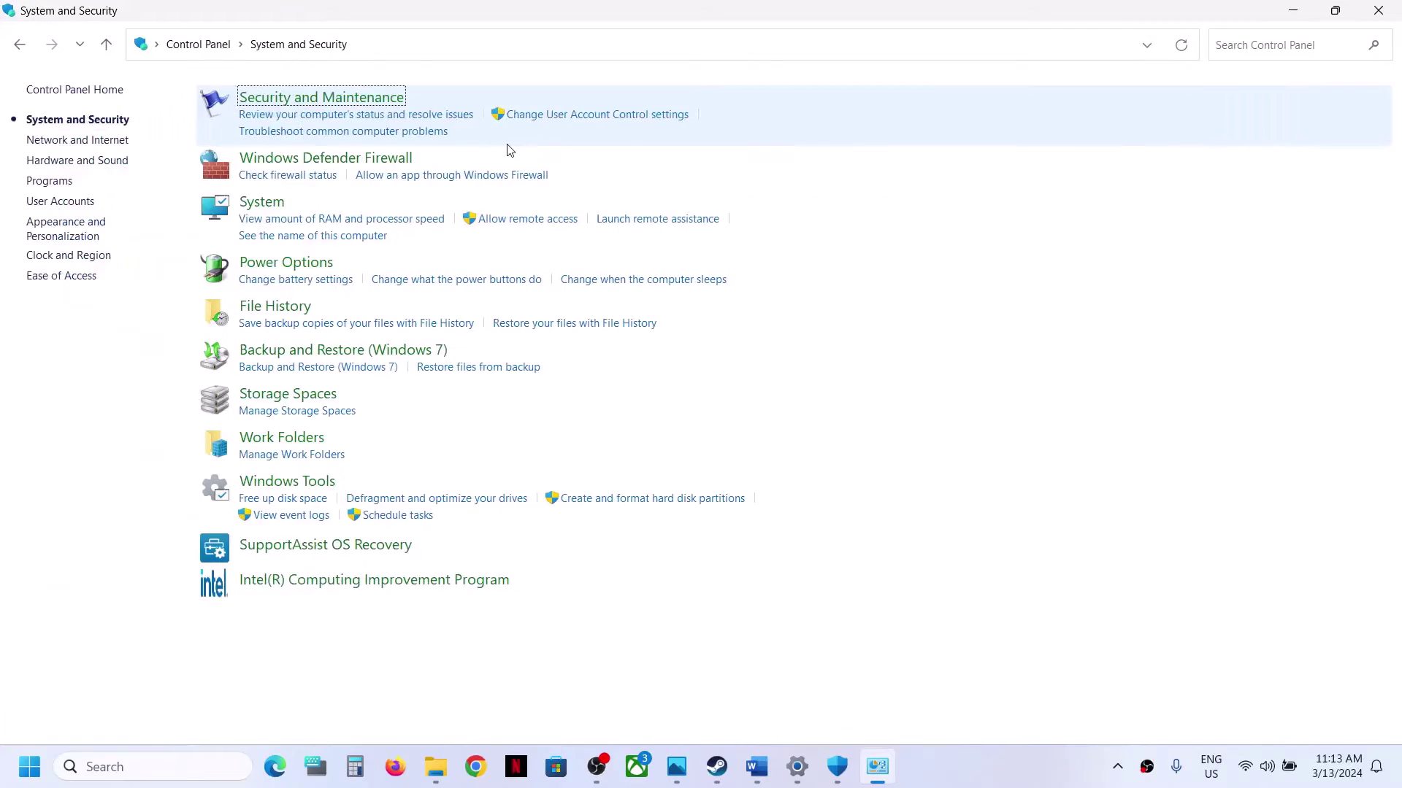
pyautogui.click(389, 159)
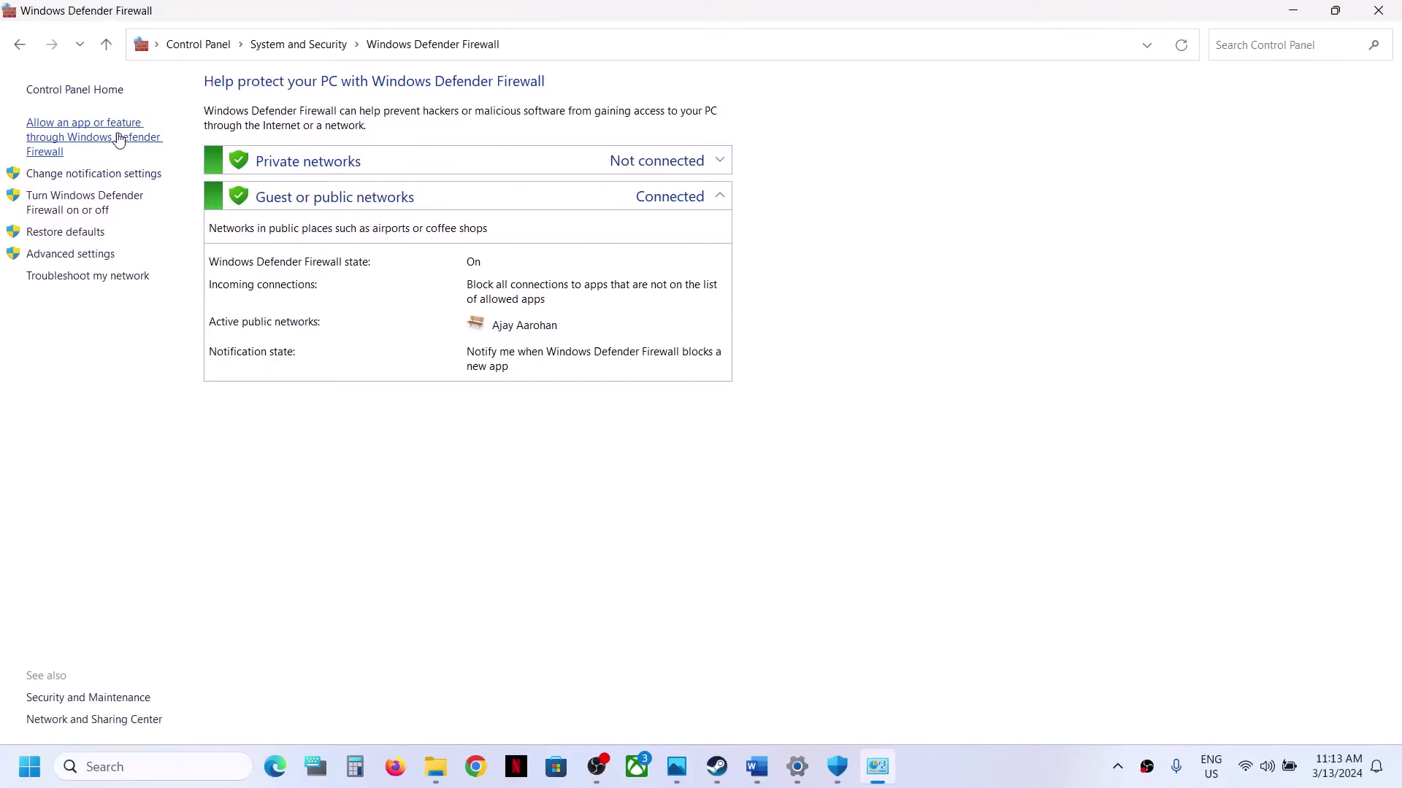
pyautogui.click(119, 139)
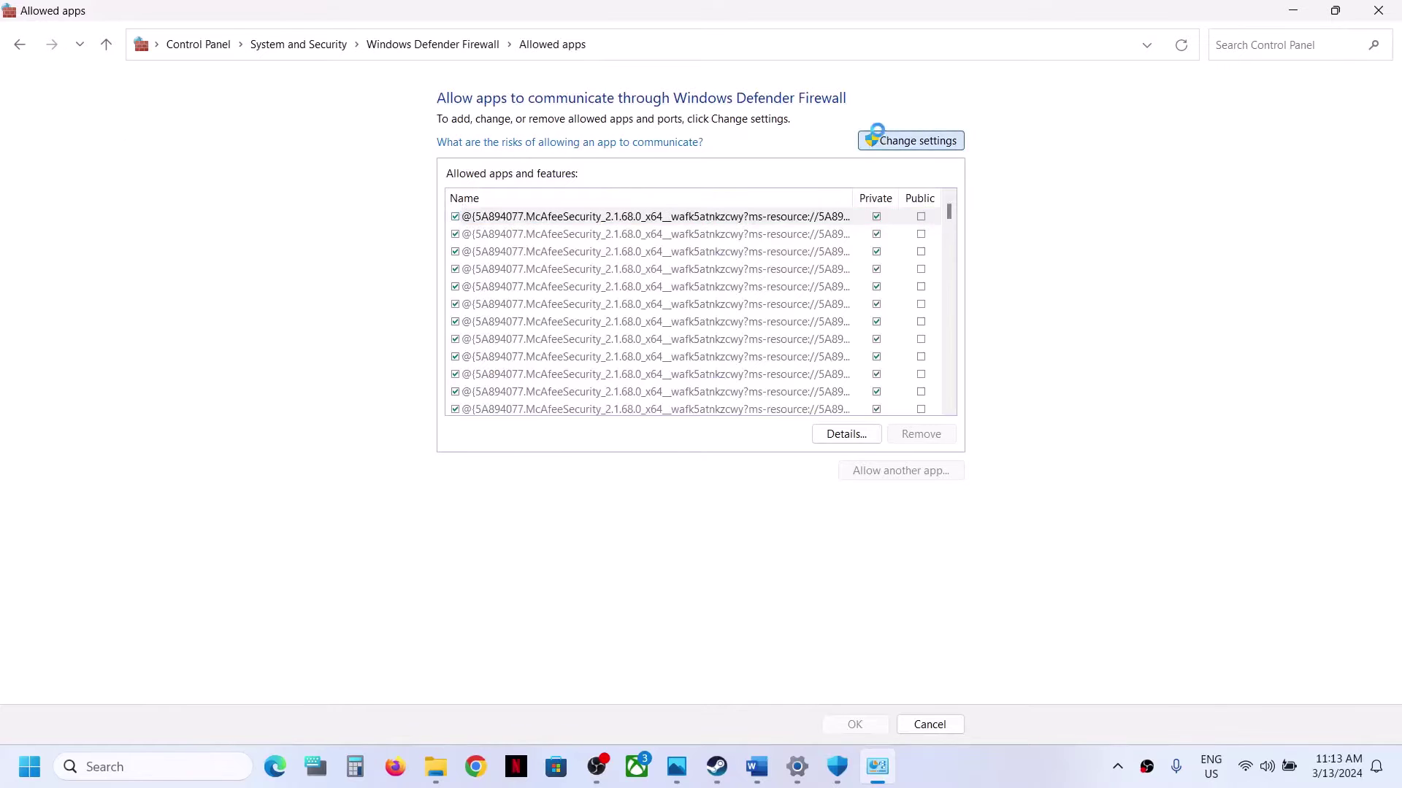
# Step: Try to add the Supermarket Simulator application from the steamapps\common\Supermarket Simulator folder to the firewall's allowed apps
pyautogui.click(878, 138)
pyautogui.click(932, 472)
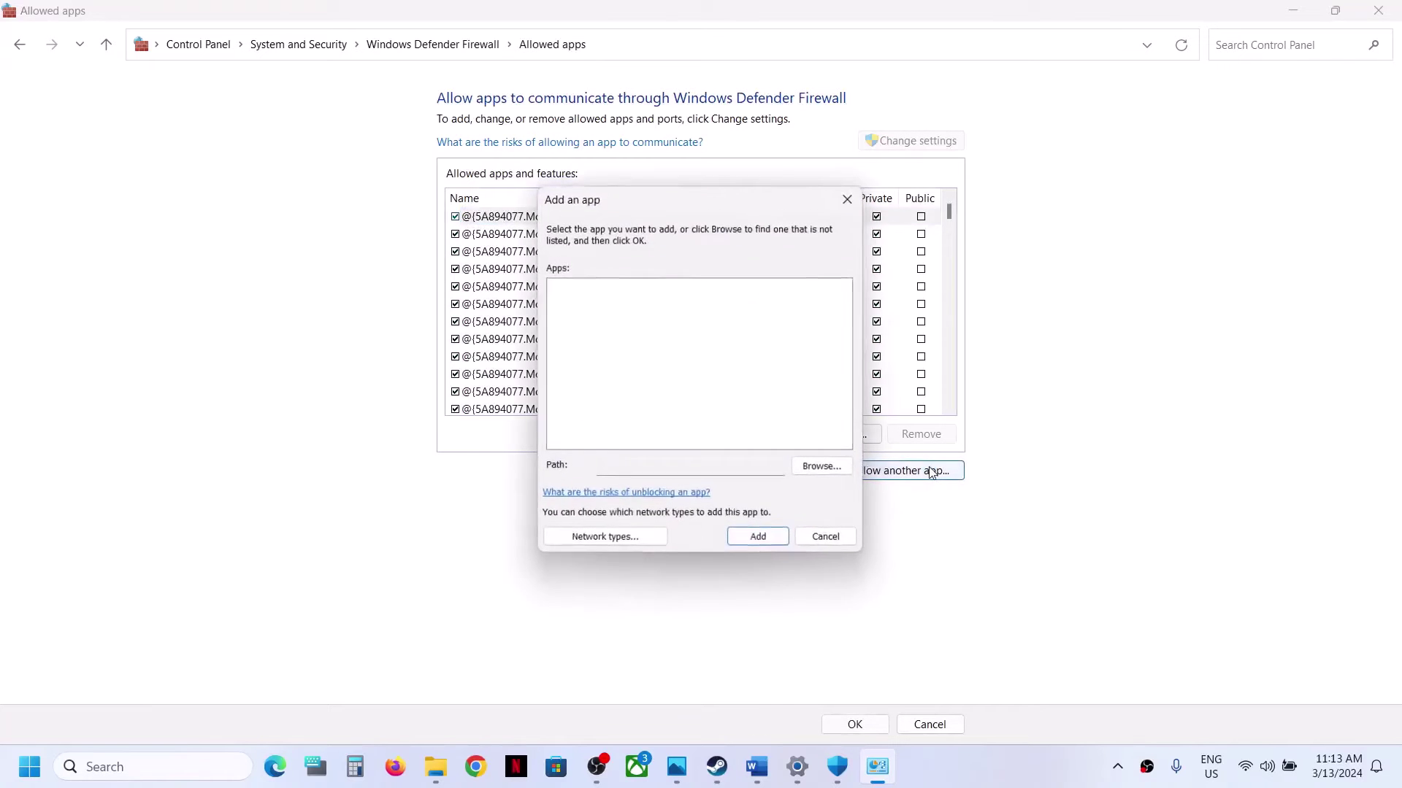
pyautogui.click(843, 470)
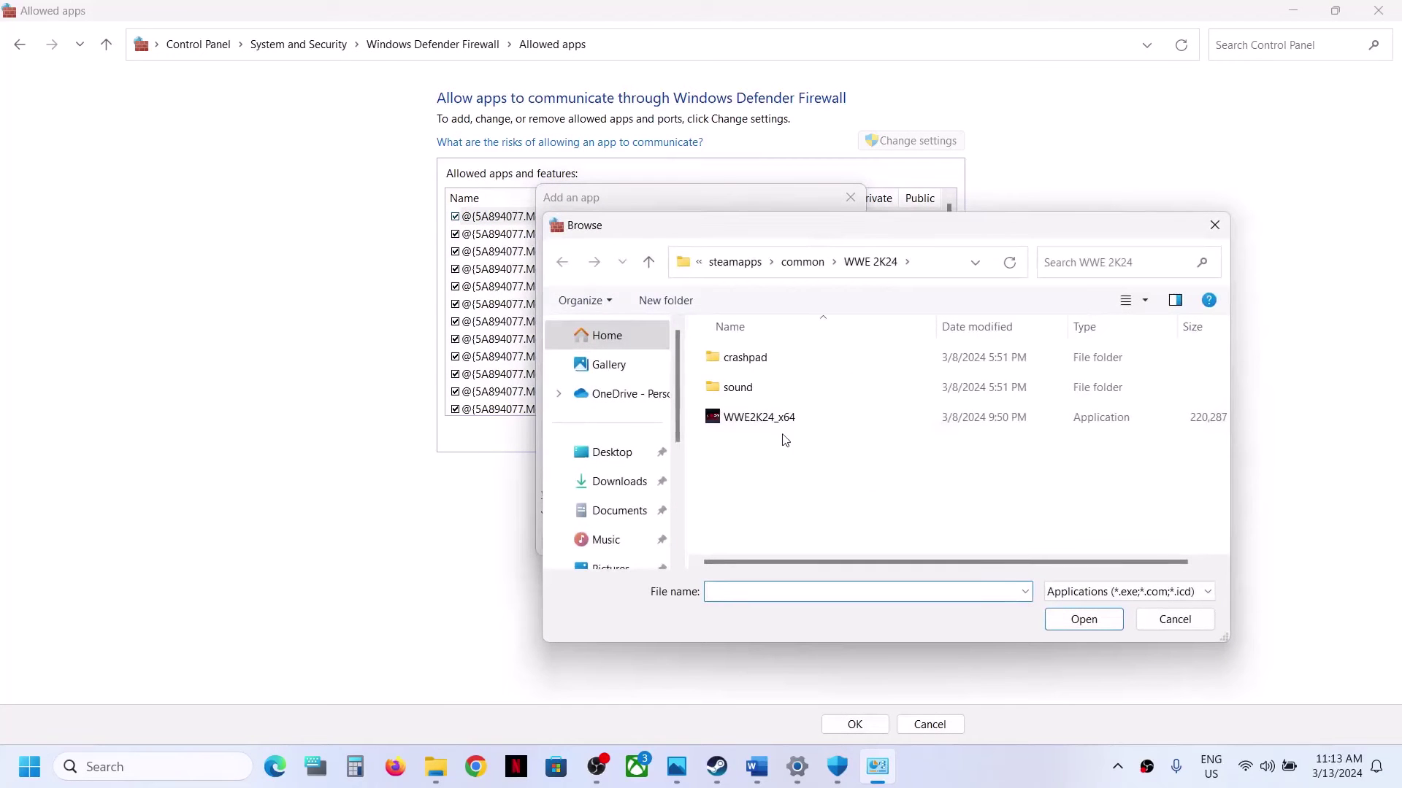
pyautogui.click(802, 262)
pyautogui.doubleClick(797, 512)
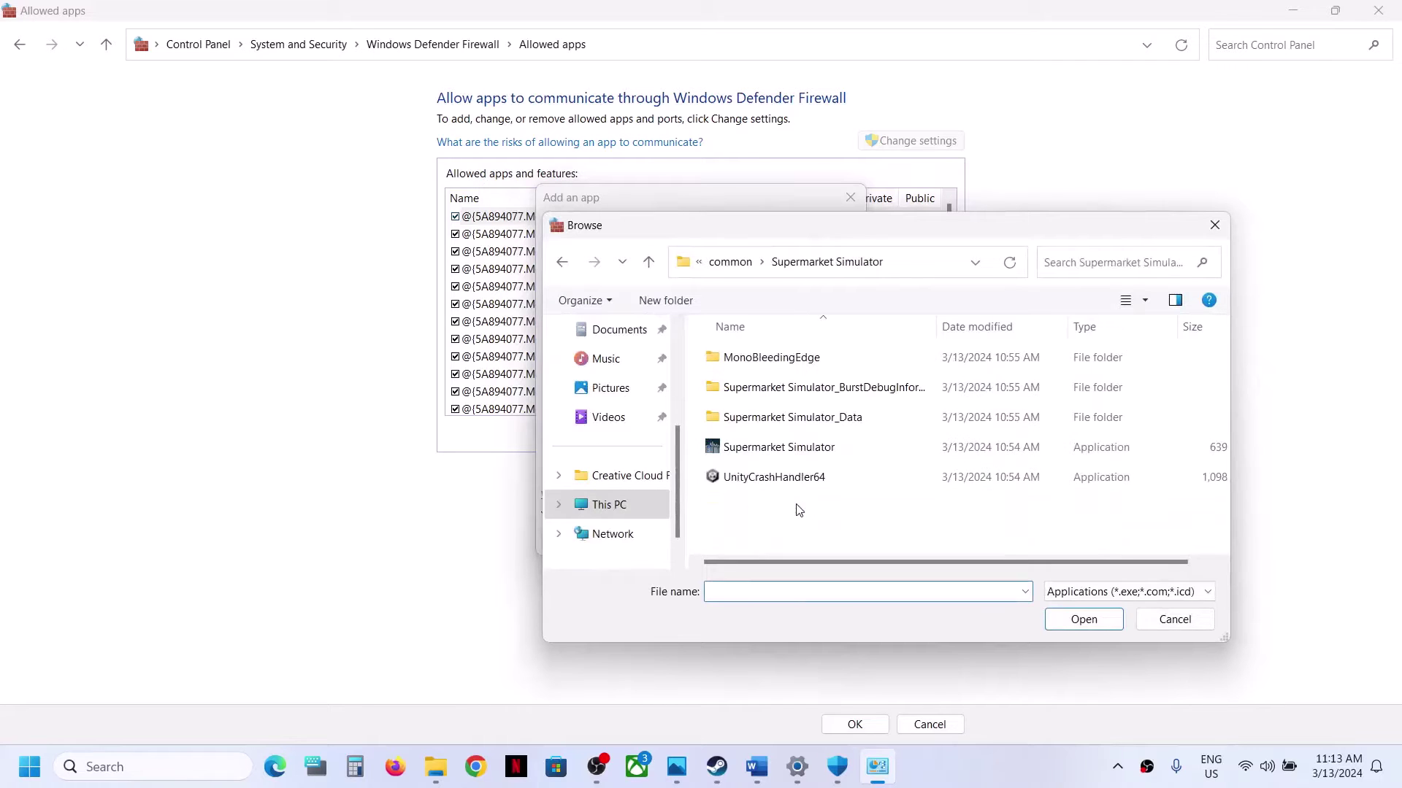
pyautogui.click(776, 448)
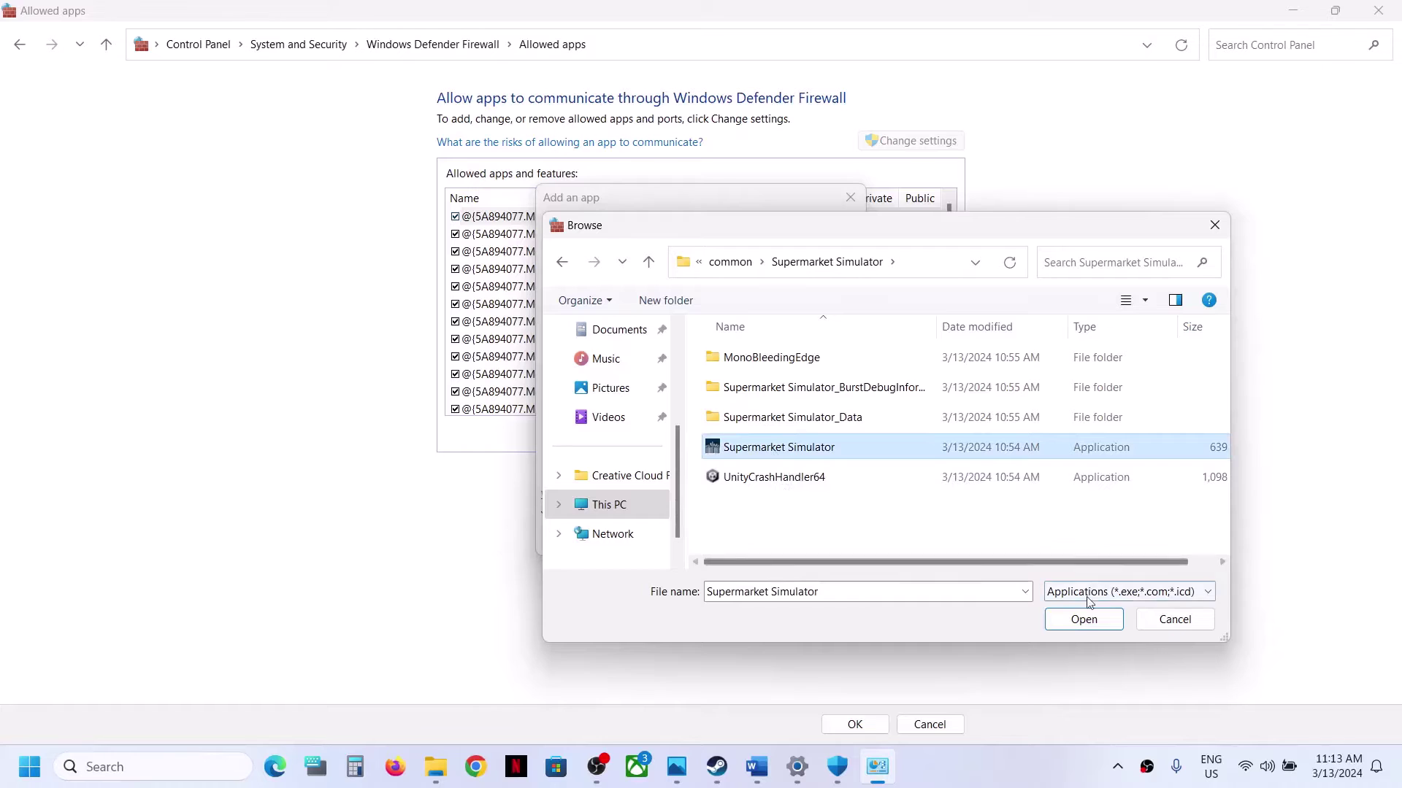
pyautogui.click(1085, 621)
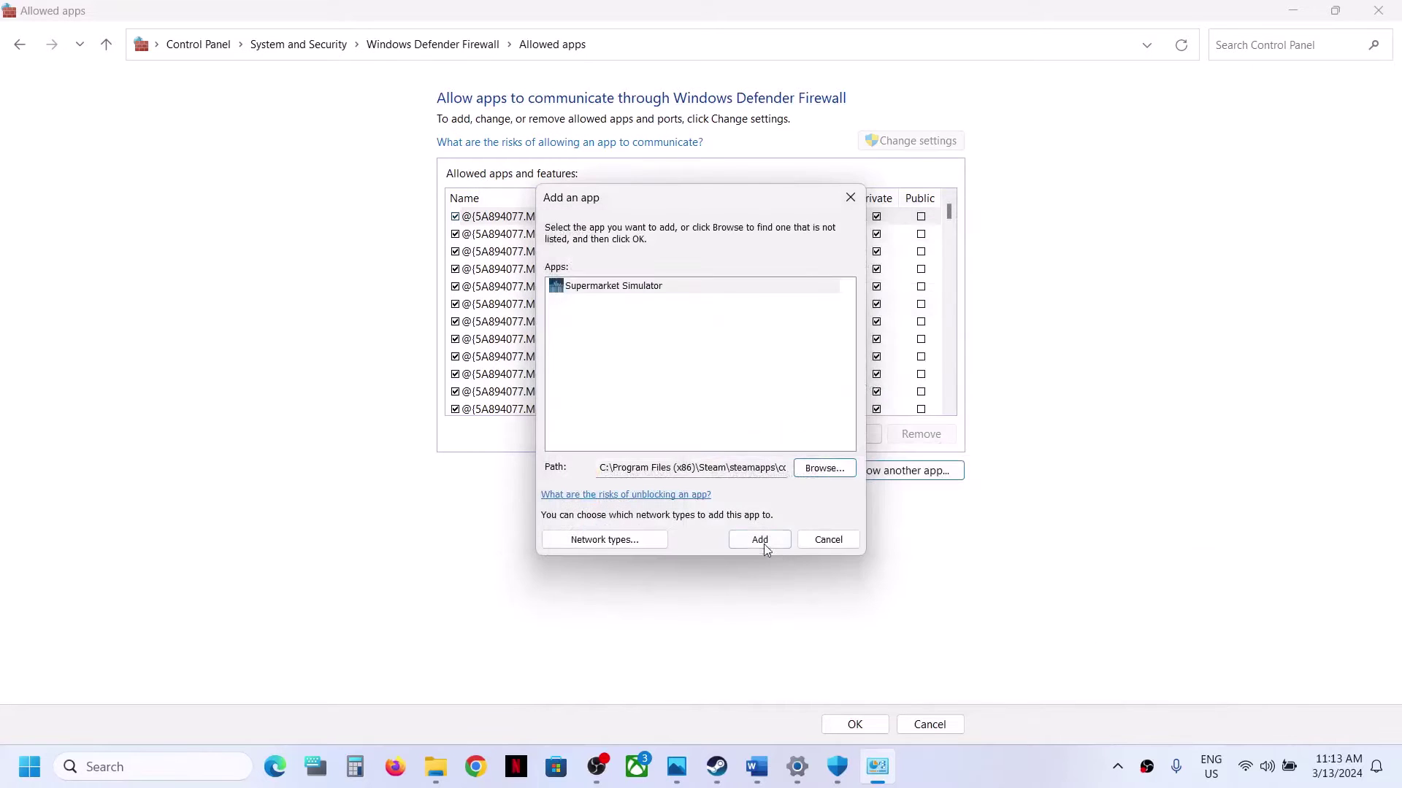
pyautogui.click(762, 542)
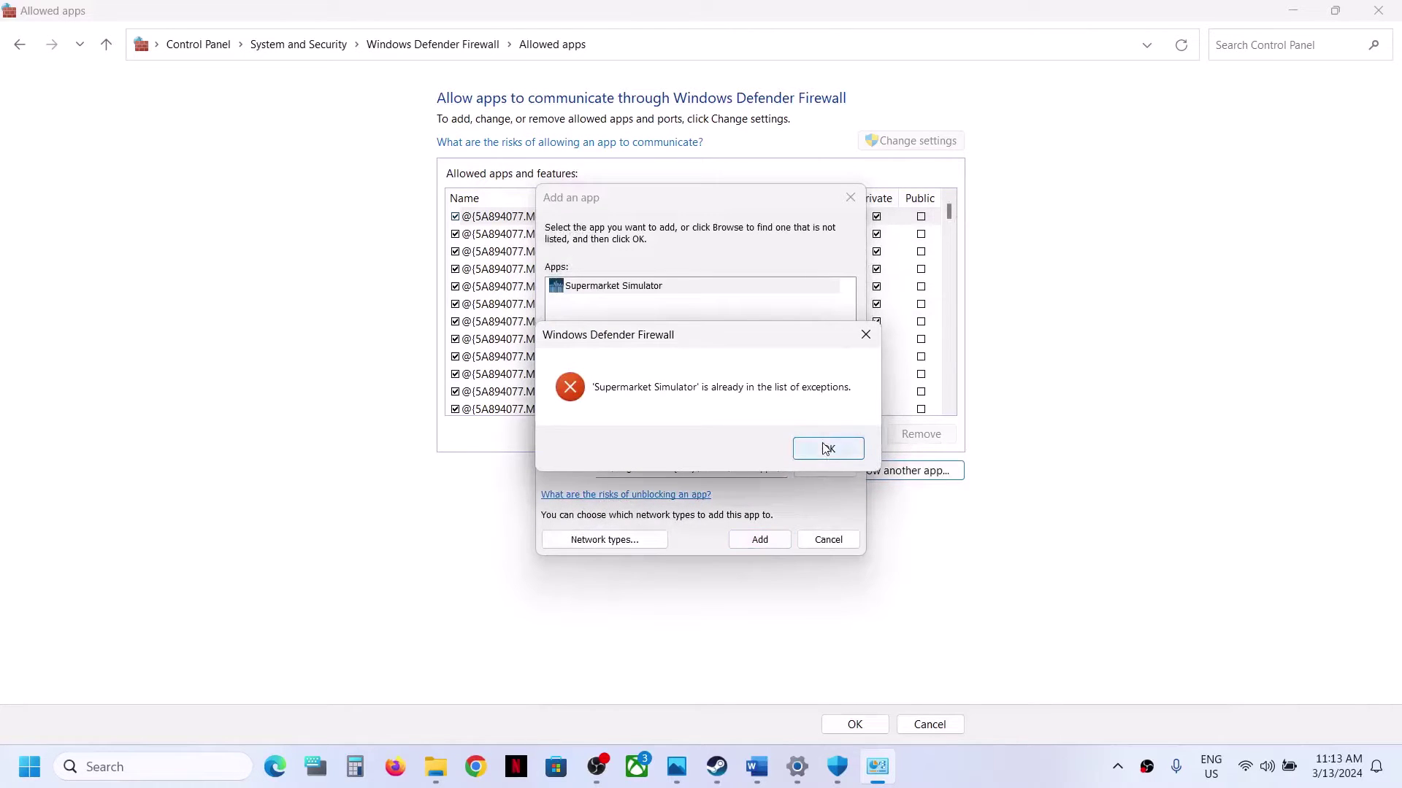
pyautogui.click(809, 448)
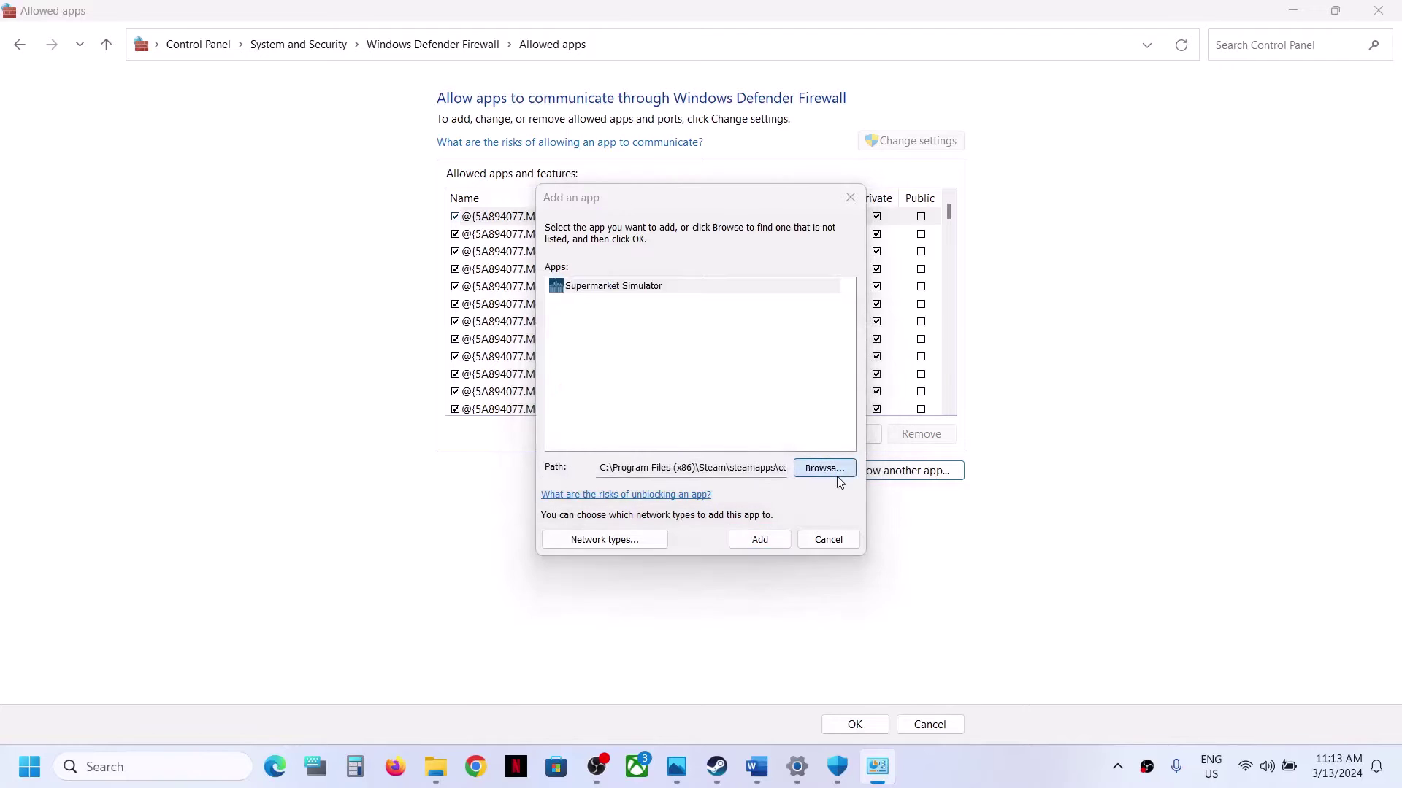
# Step: Browse the game's MonoBleedingEdge, BurstDebugInformation and Supermarket Simulator_Data folders for other applications to allow through the firewall
pyautogui.click(822, 468)
pyautogui.doubleClick(782, 358)
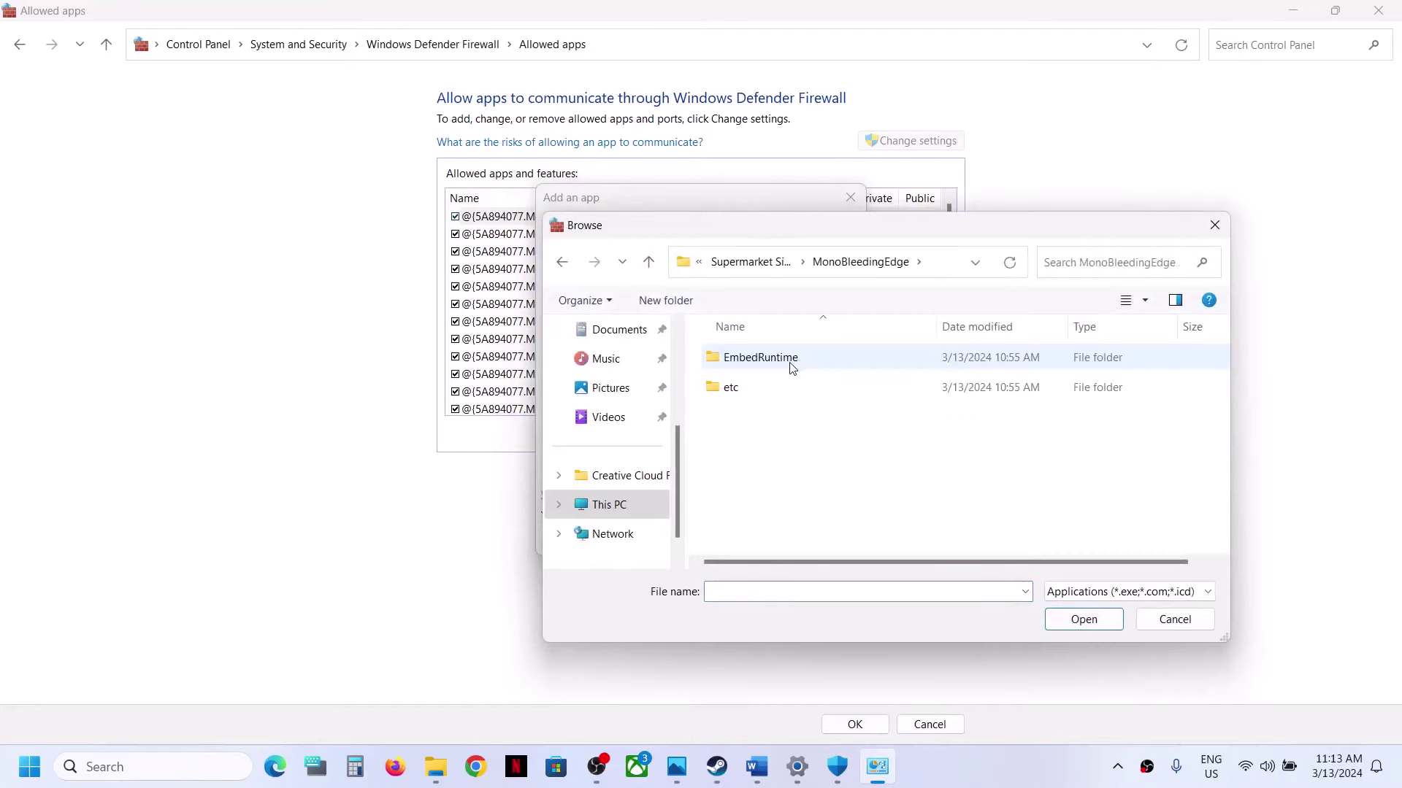
pyautogui.click(648, 262)
pyautogui.doubleClick(758, 389)
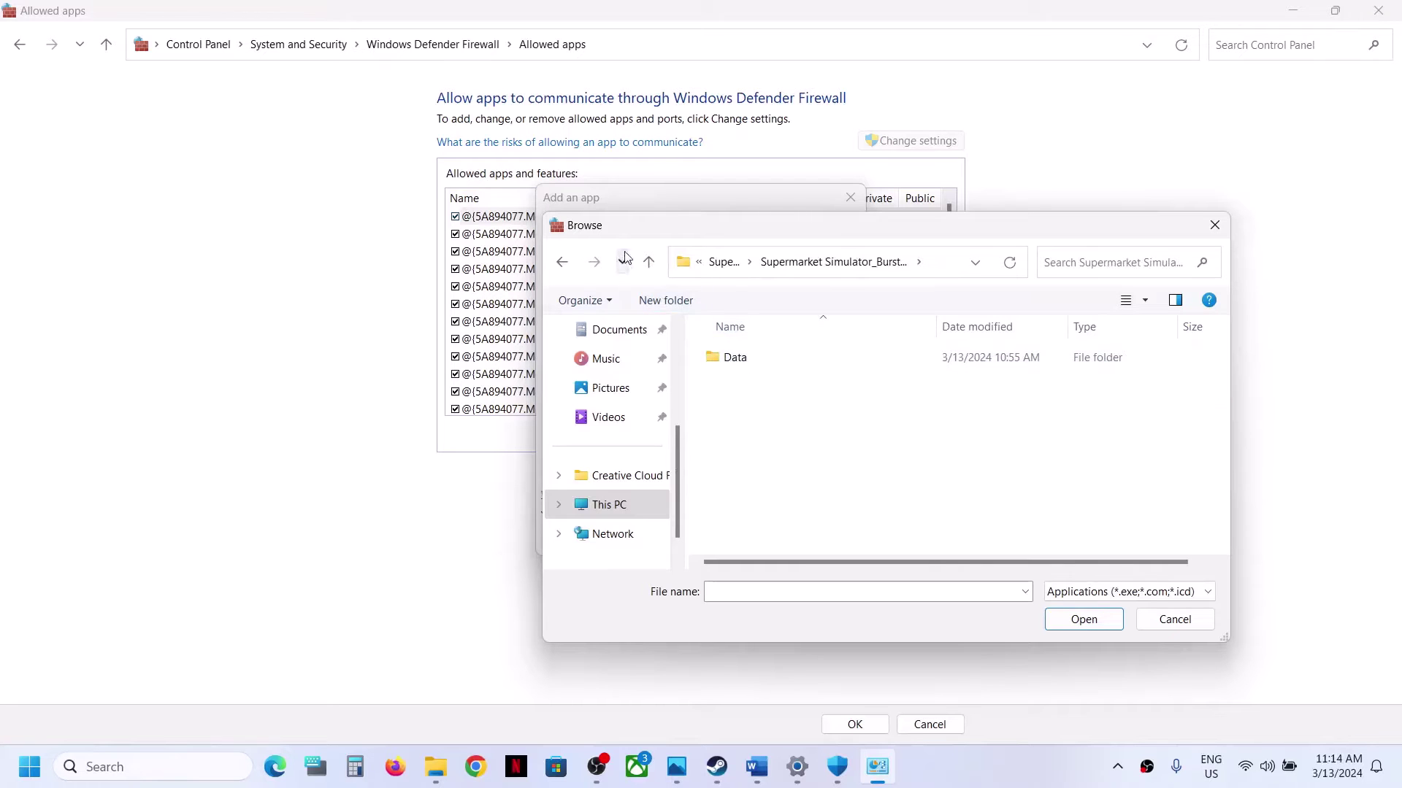
pyautogui.click(648, 261)
pyautogui.doubleClick(771, 417)
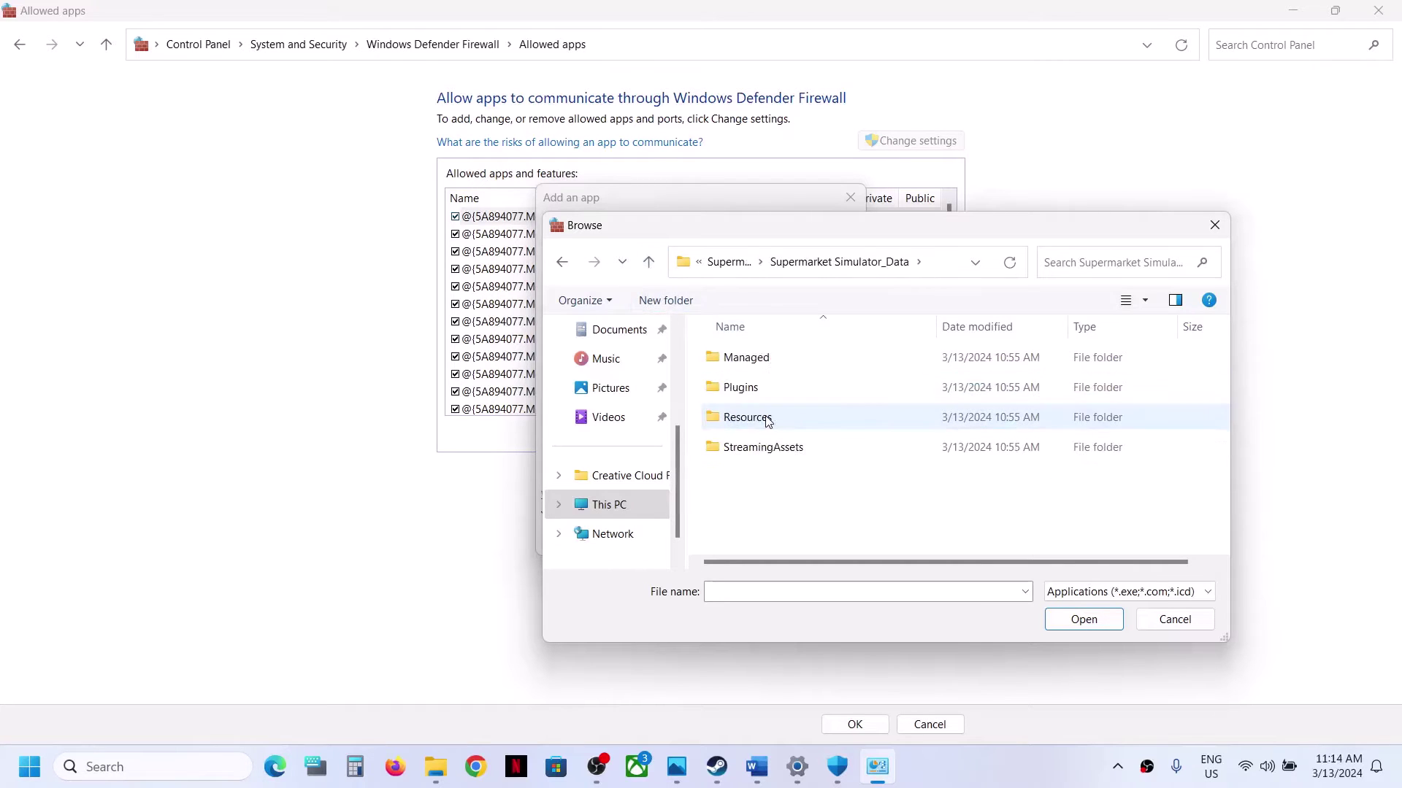
pyautogui.click(649, 262)
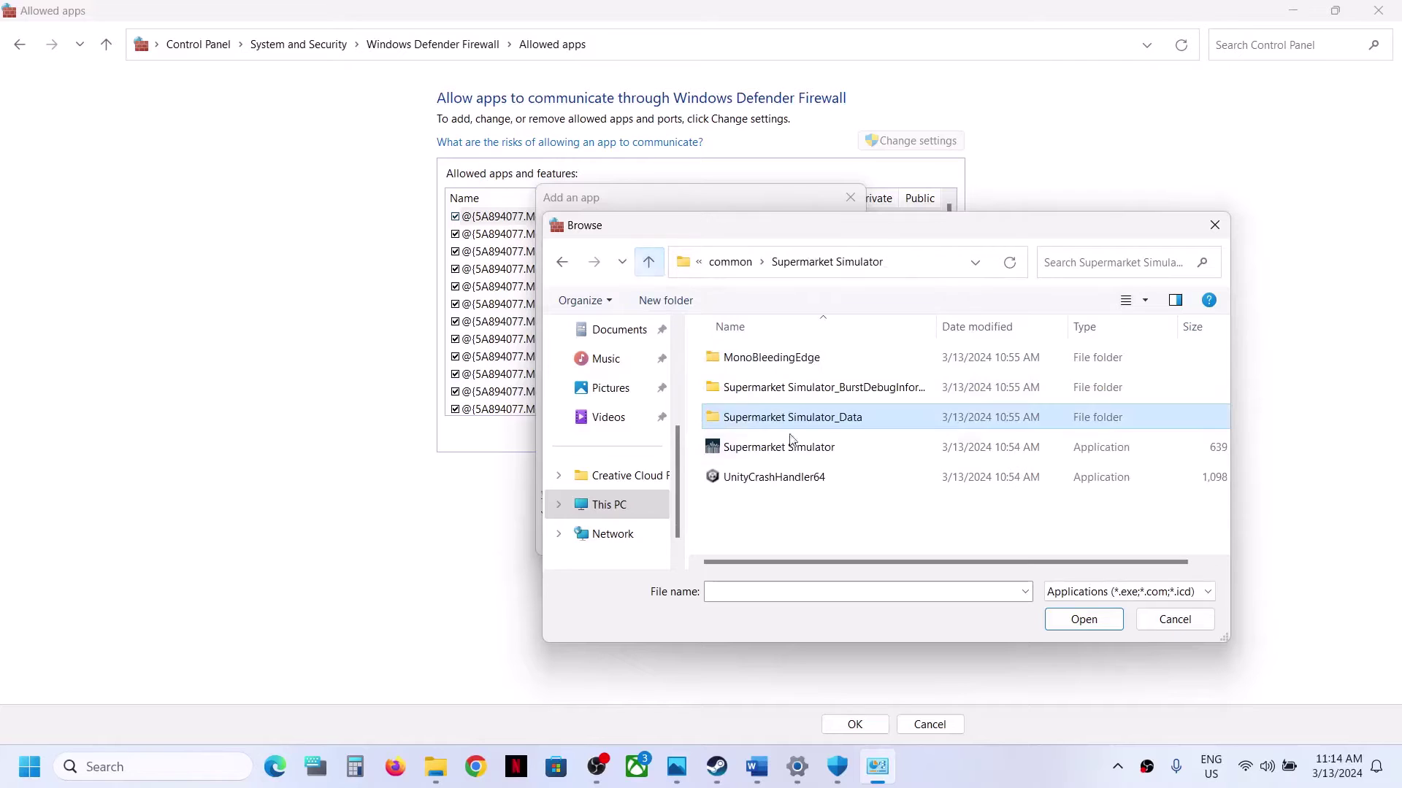
# Step: Try again to add the Supermarket Simulator application from its game folder to the firewall's allowed apps
pyautogui.click(772, 446)
pyautogui.click(1089, 625)
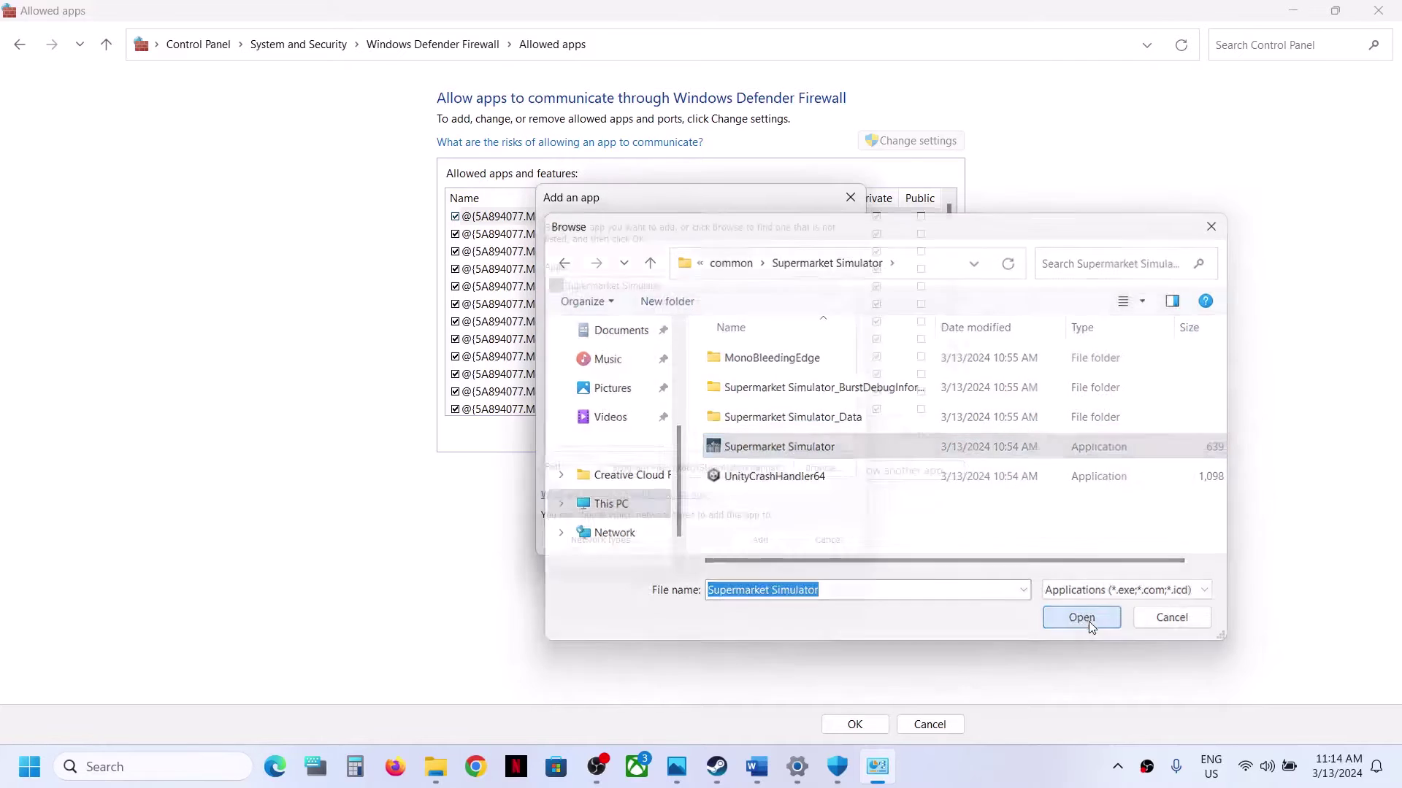
pyautogui.click(764, 543)
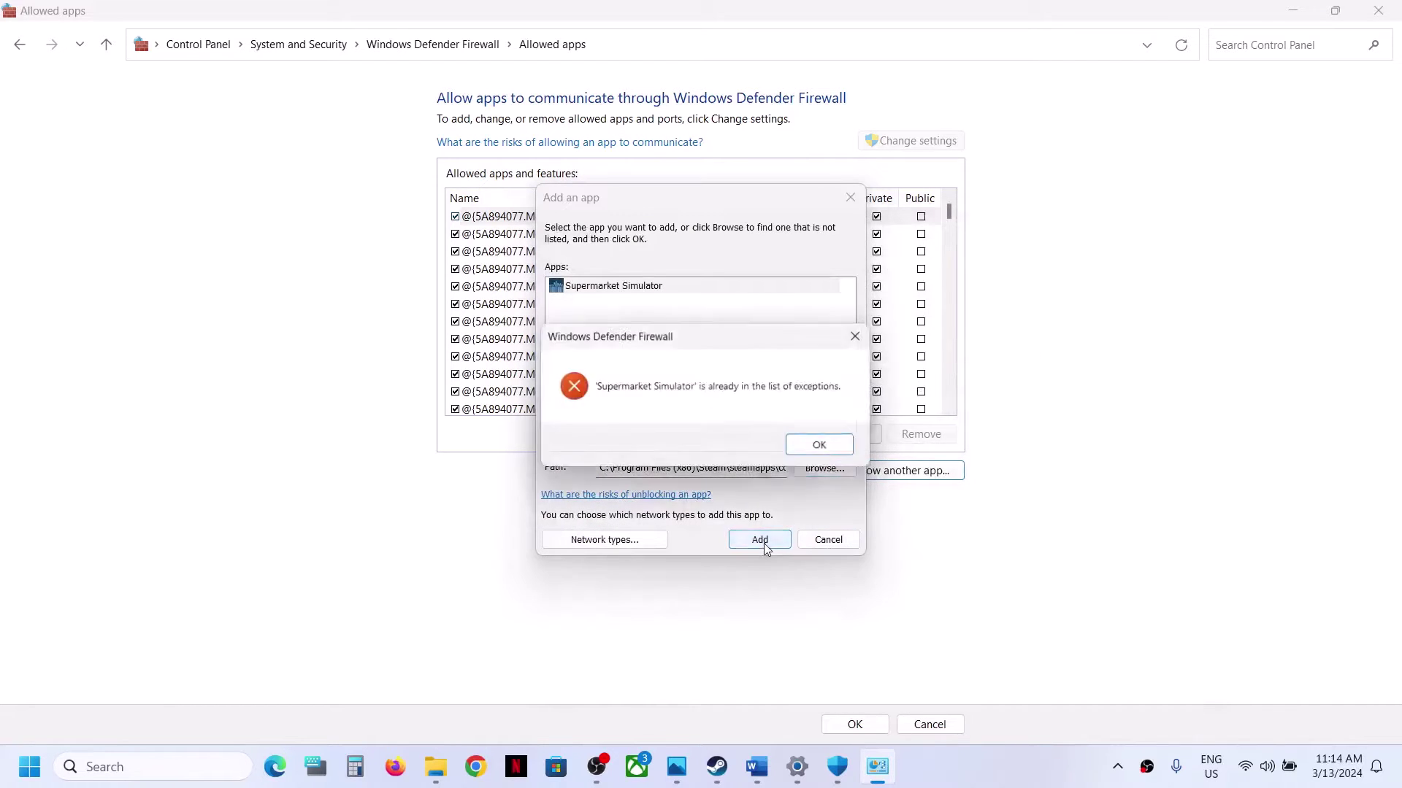
pyautogui.click(828, 450)
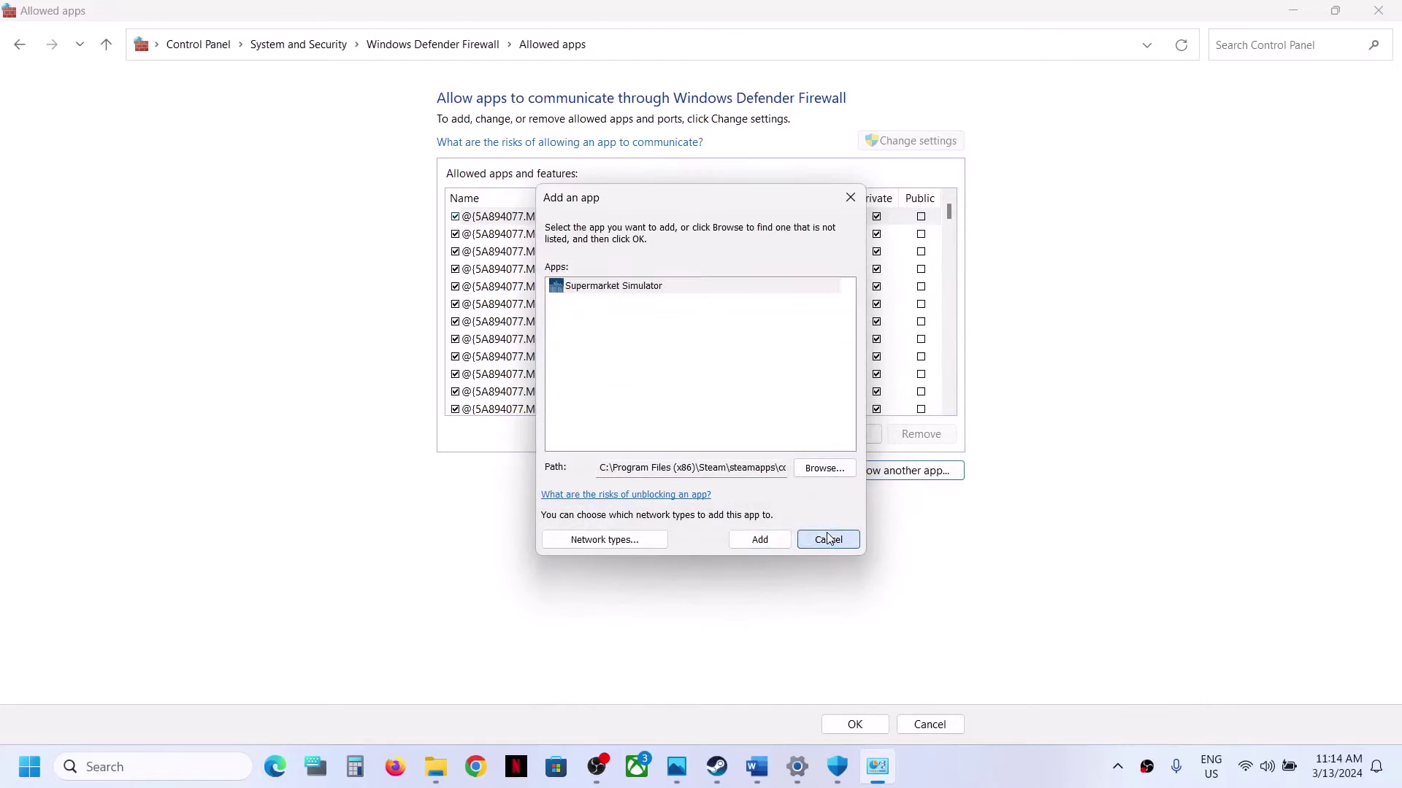
pyautogui.click(829, 539)
# Step: Accept the firewall's allowed apps list and close the Windows Defender Firewall, Windows Security and Settings windows
pyautogui.click(849, 725)
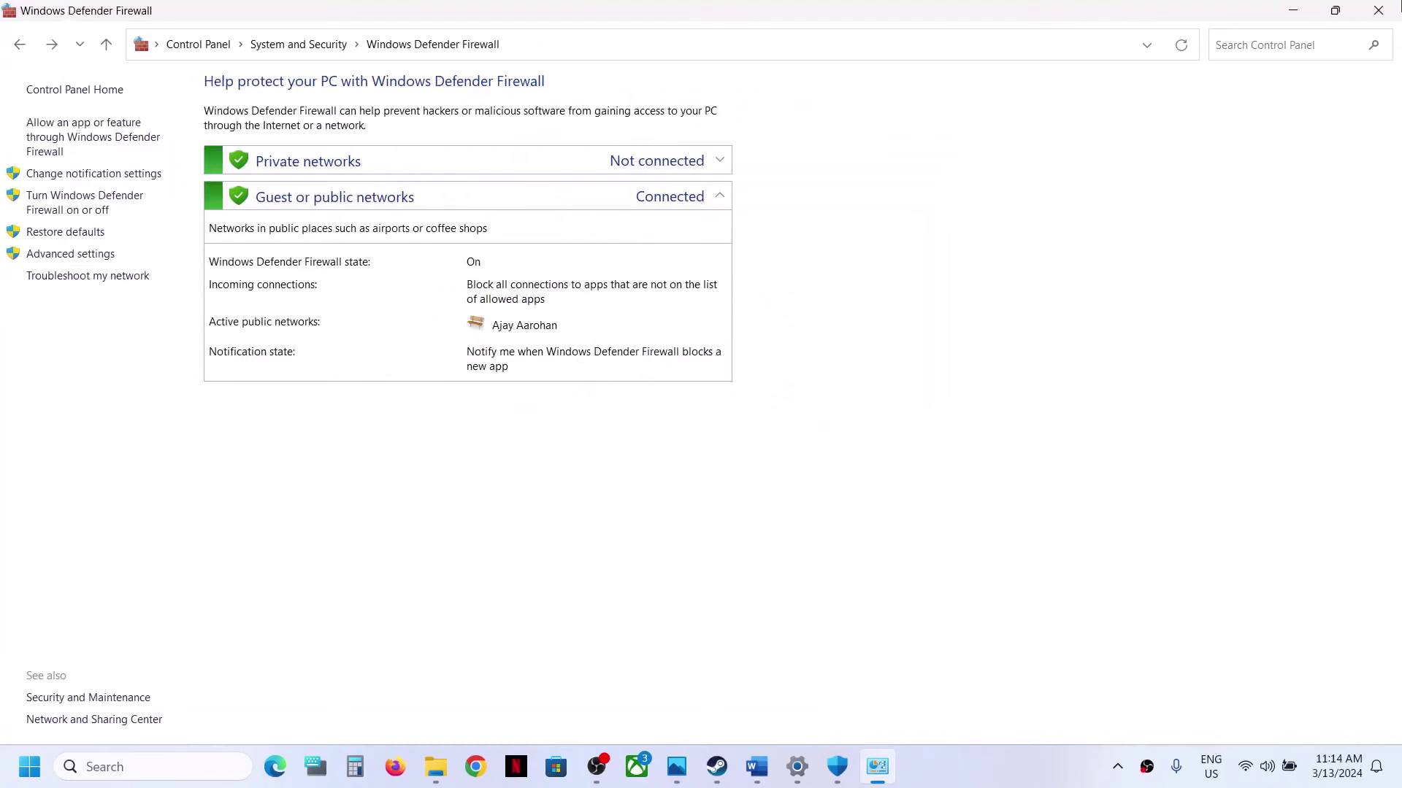
pyautogui.click(1387, 12)
pyautogui.click(1390, 15)
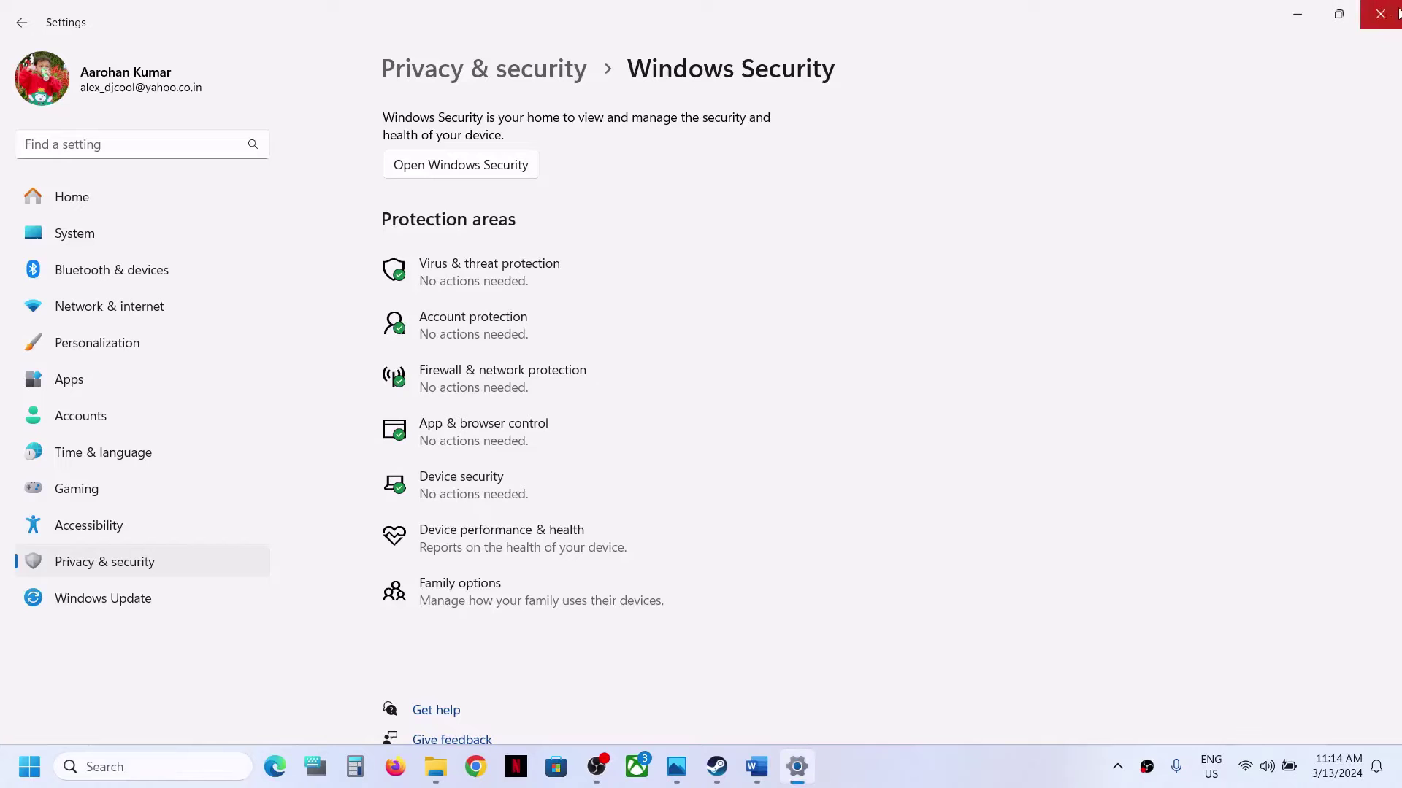
pyautogui.click(1391, 15)
# Step: Switch to the Word document and highlight the Step 4 instruction on running the game as an administrator from its installation folder
pyautogui.click(757, 771)
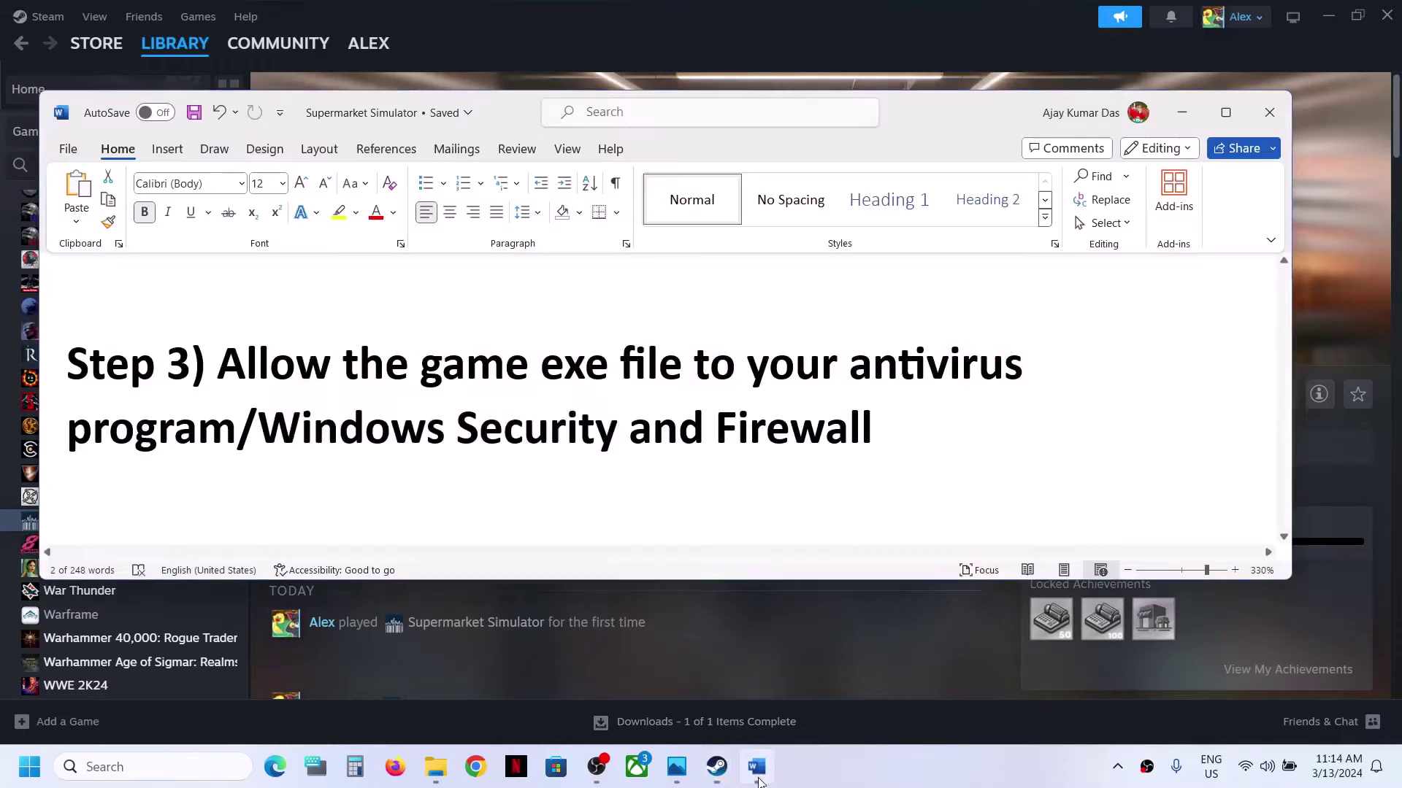
pyautogui.scroll(-5, 484, 494)
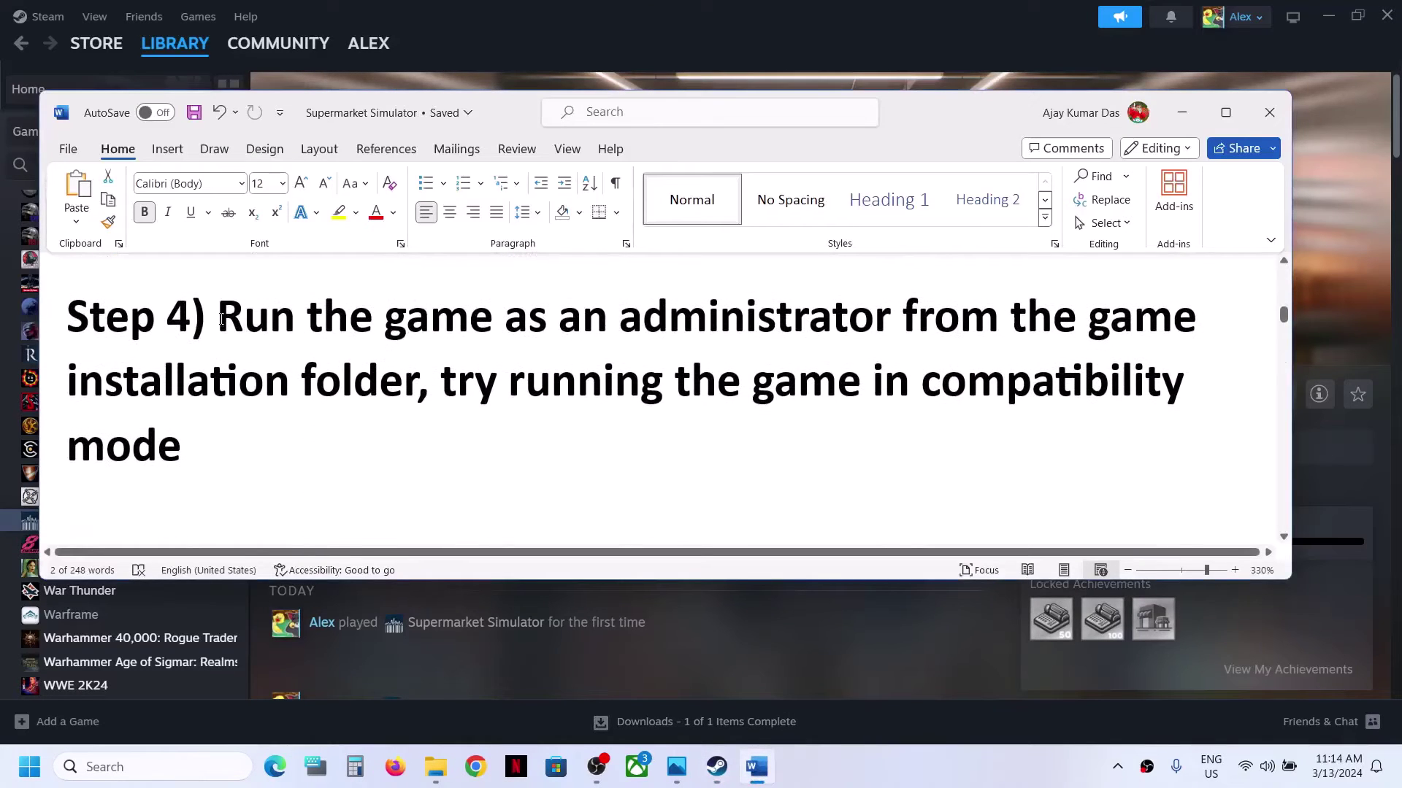
pyautogui.moveTo(218, 318); pyautogui.dragTo(417, 381)
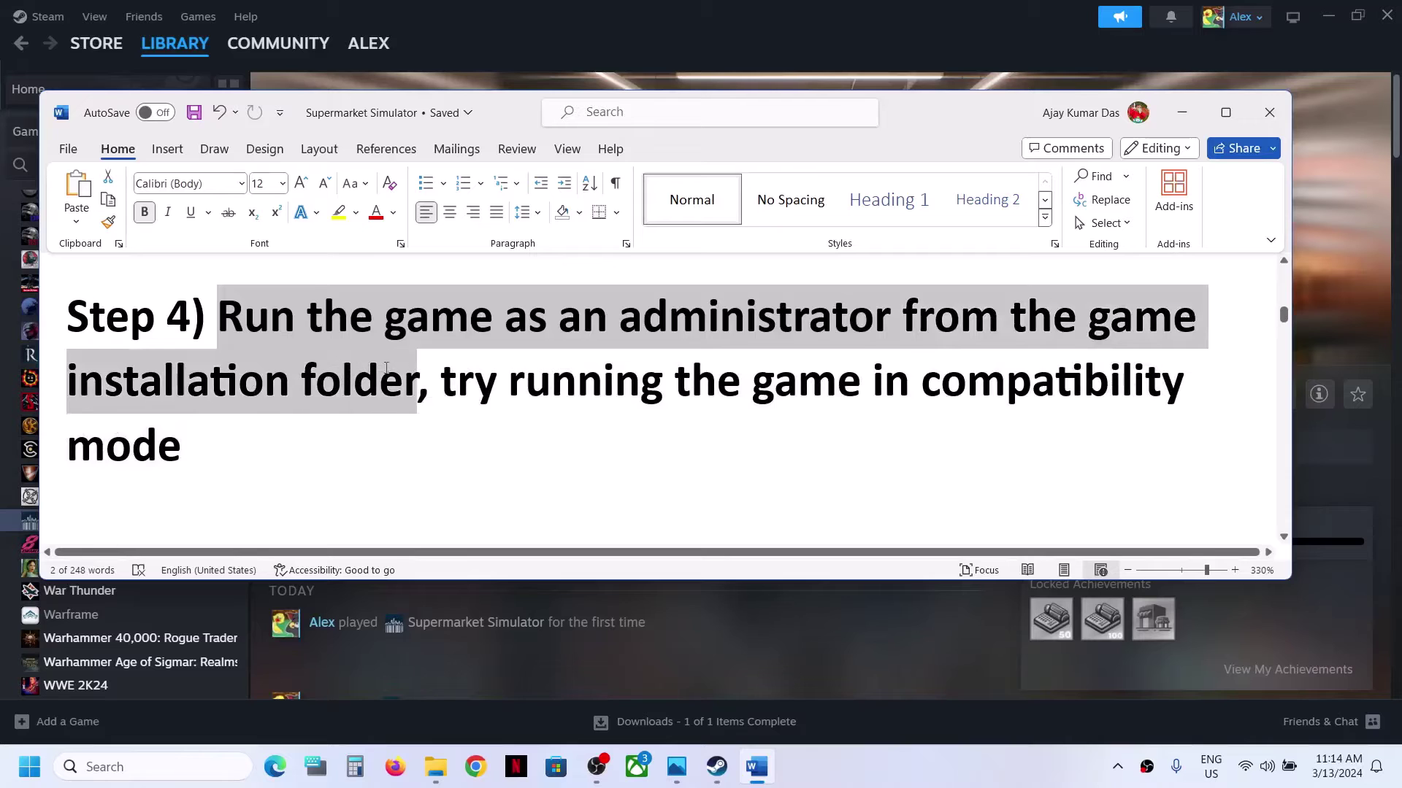
# Step: Switch to Steam and open the local files folder of Supermarket Simulator from the library
pyautogui.click(1182, 111)
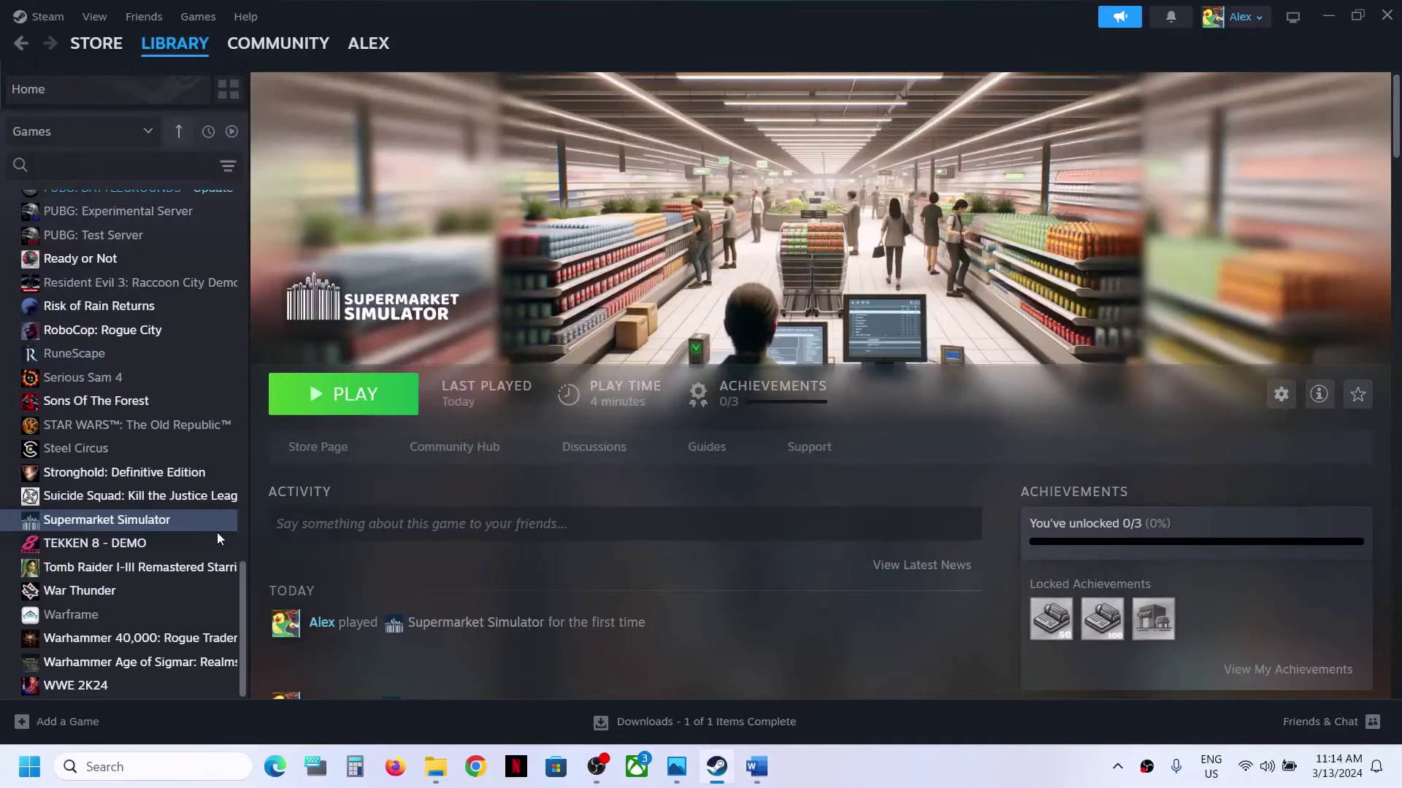
pyautogui.rightClick(187, 528)
pyautogui.moveTo(244, 630)
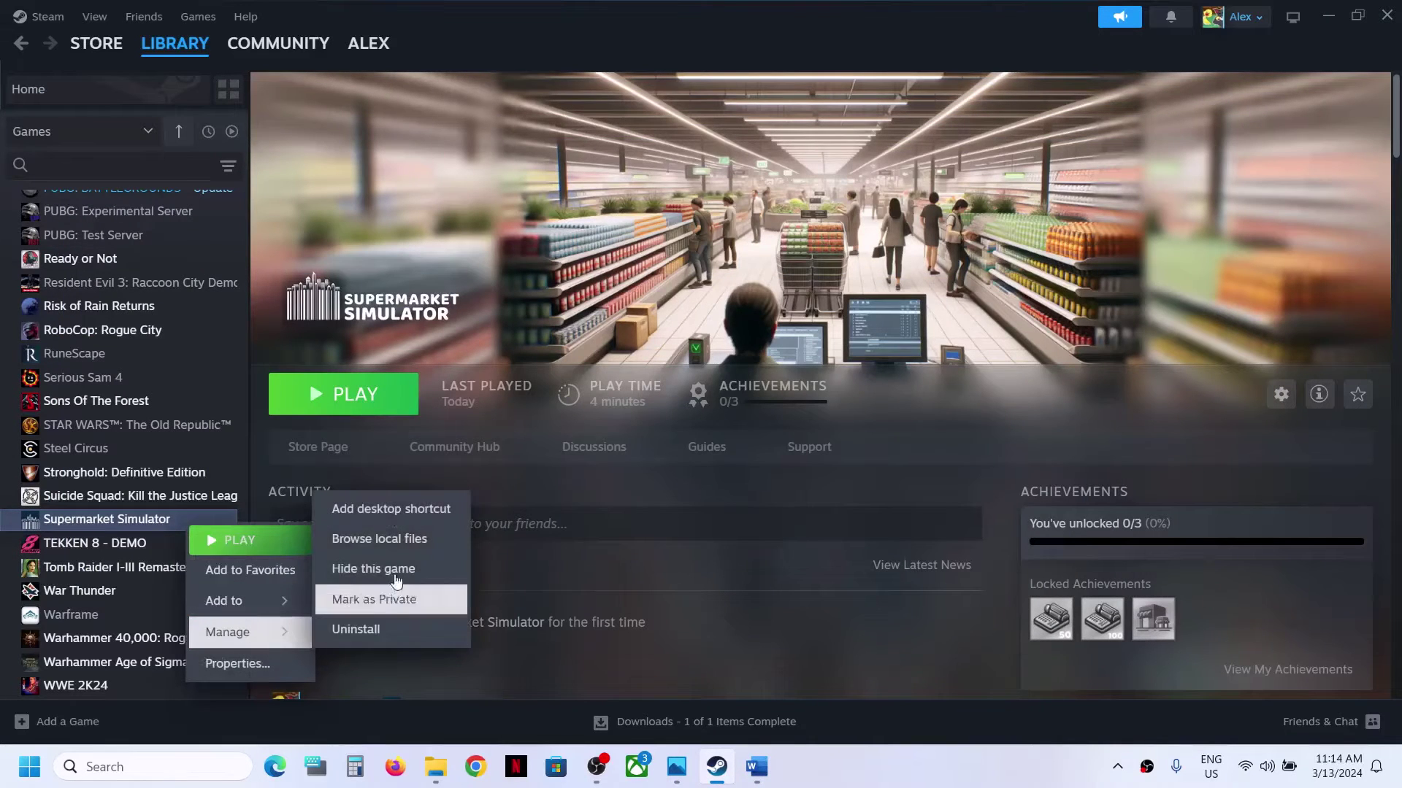
pyautogui.click(395, 544)
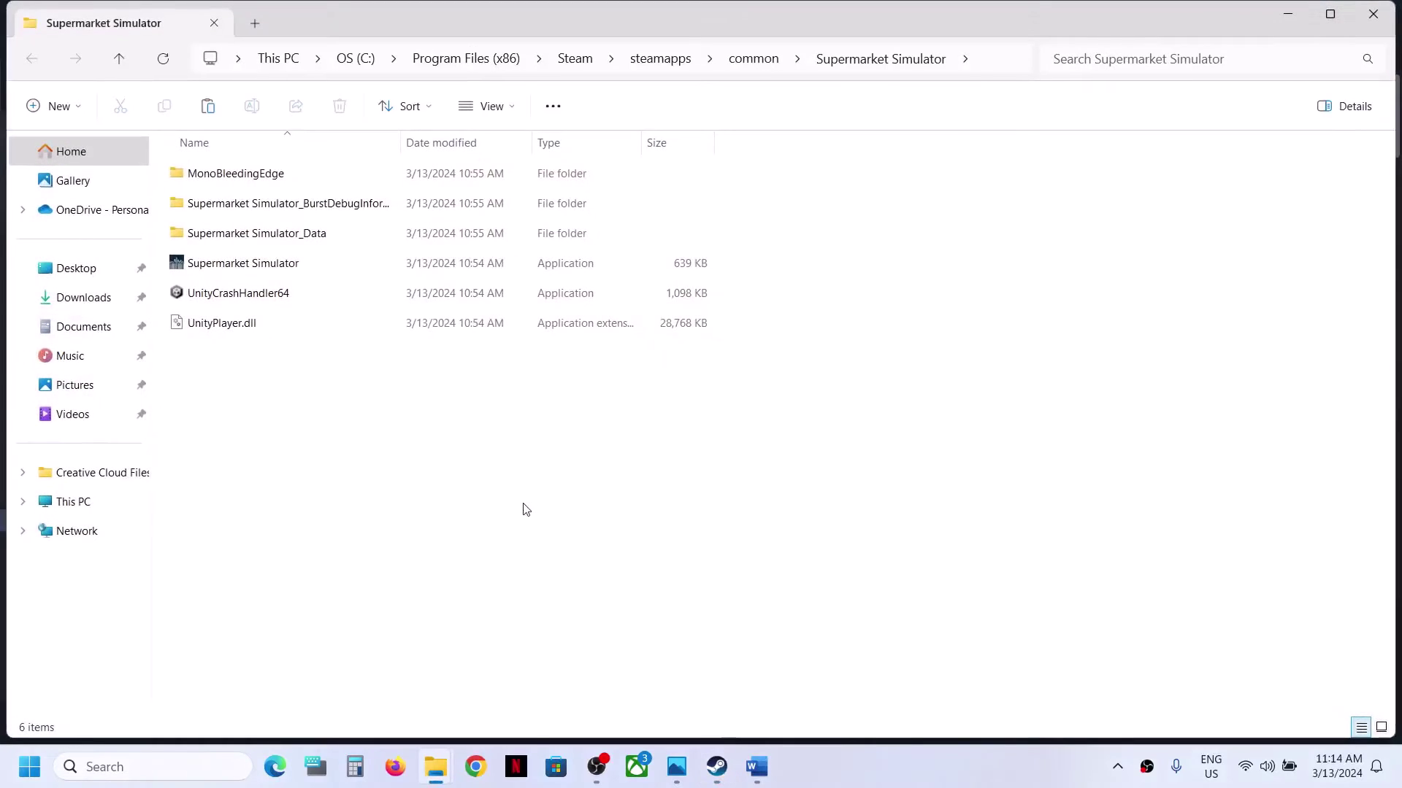
# Step: Set the Supermarket Simulator application to run as an administrator in its compatibility properties and apply the change
pyautogui.rightClick(264, 270)
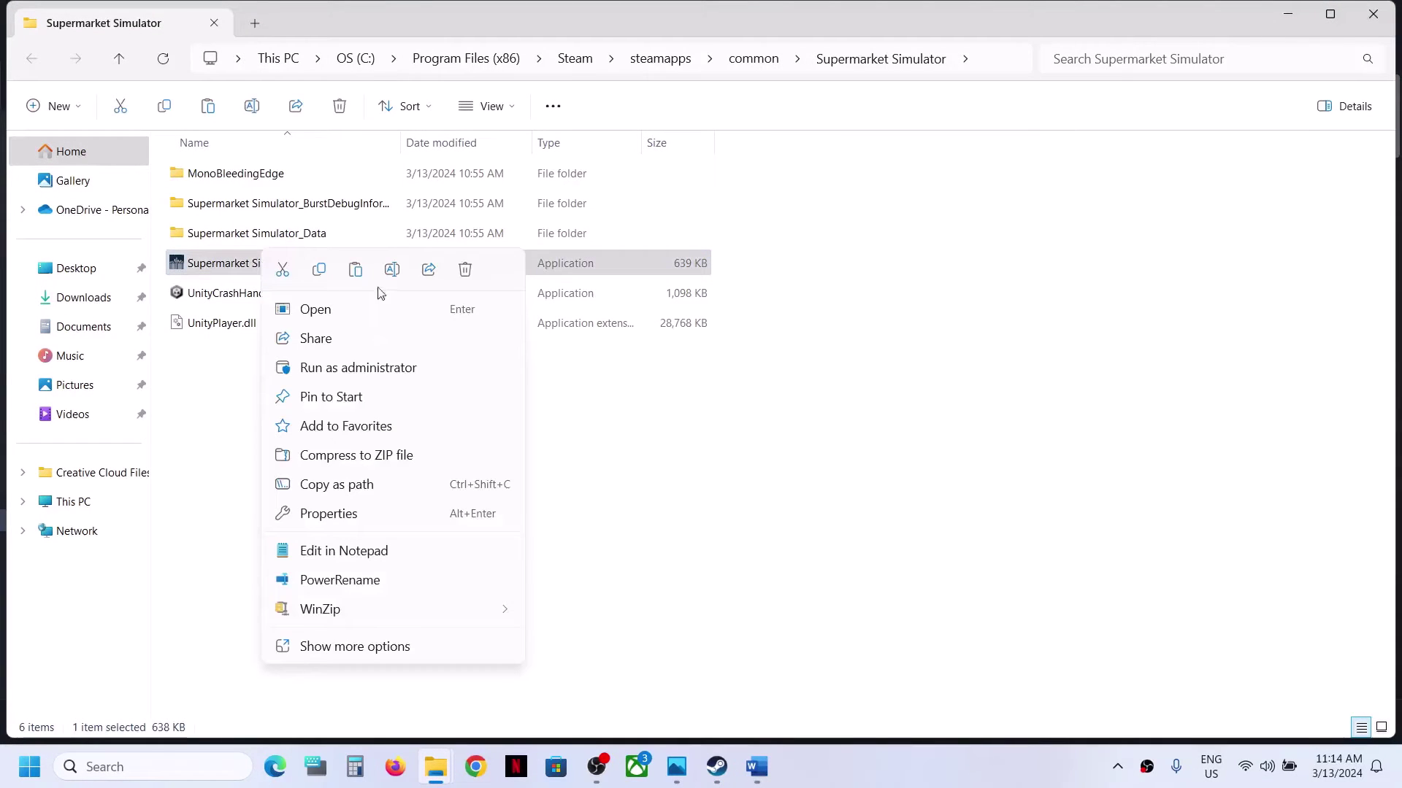
pyautogui.click(343, 513)
pyautogui.moveTo(510, 265); pyautogui.dragTo(676, 118)
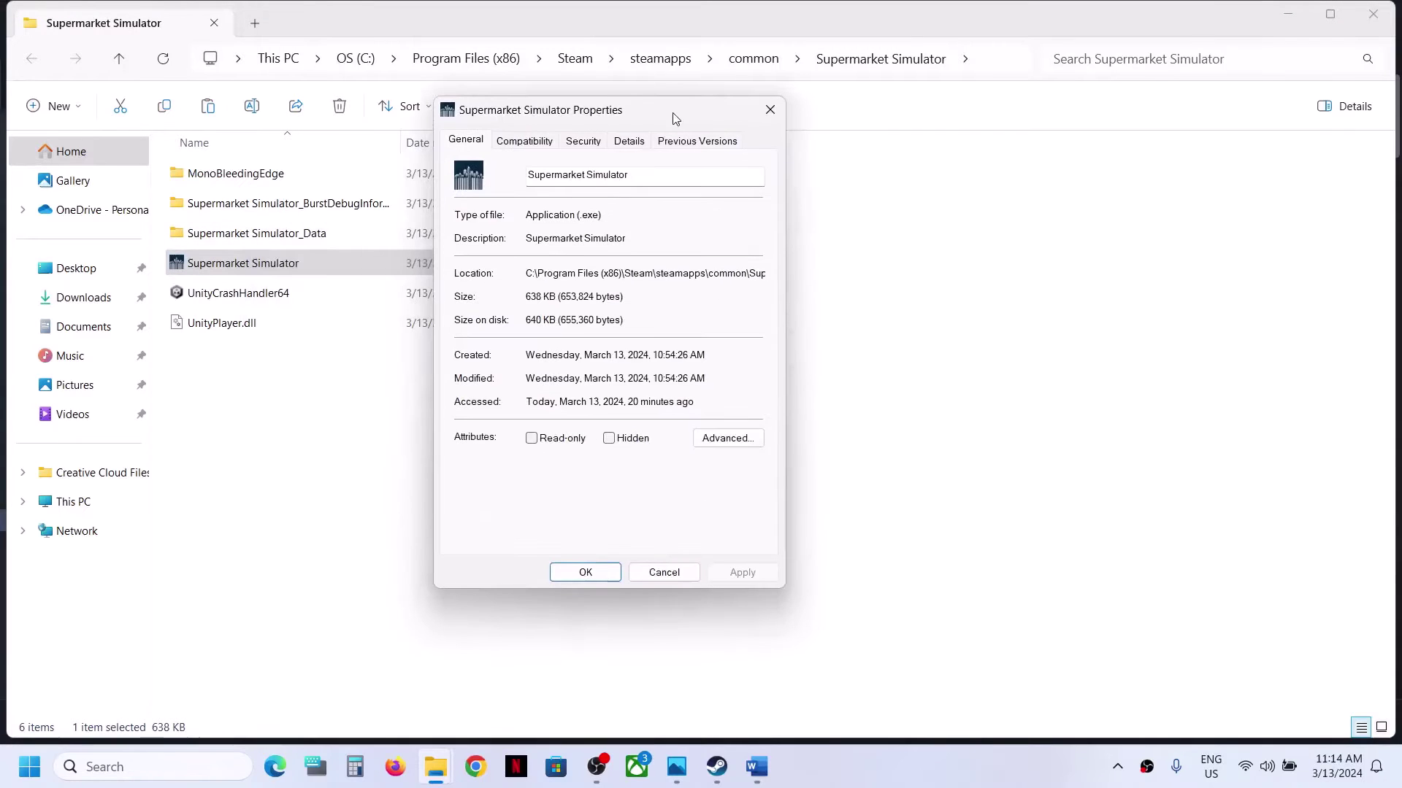
pyautogui.click(531, 144)
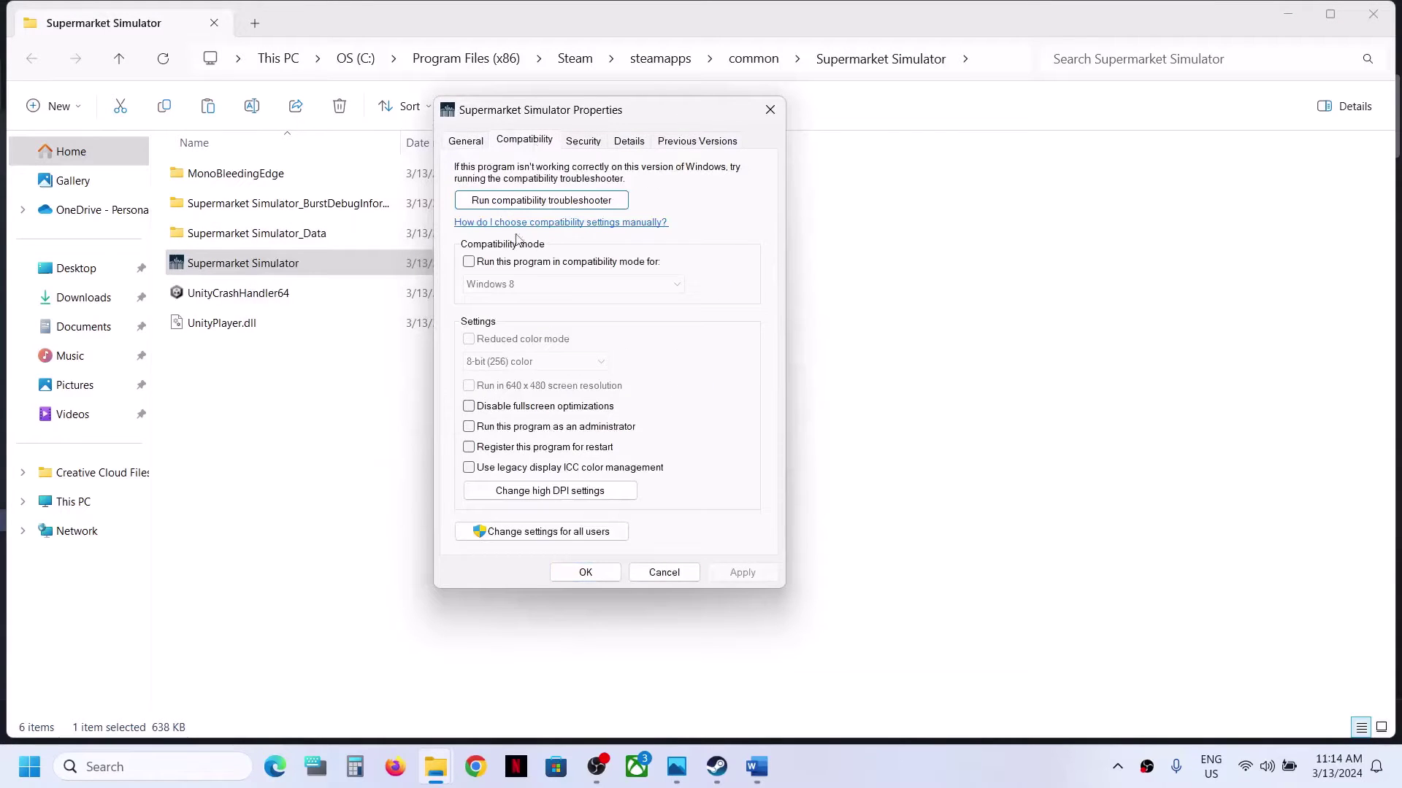
pyautogui.click(469, 428)
pyautogui.click(726, 572)
pyautogui.click(584, 572)
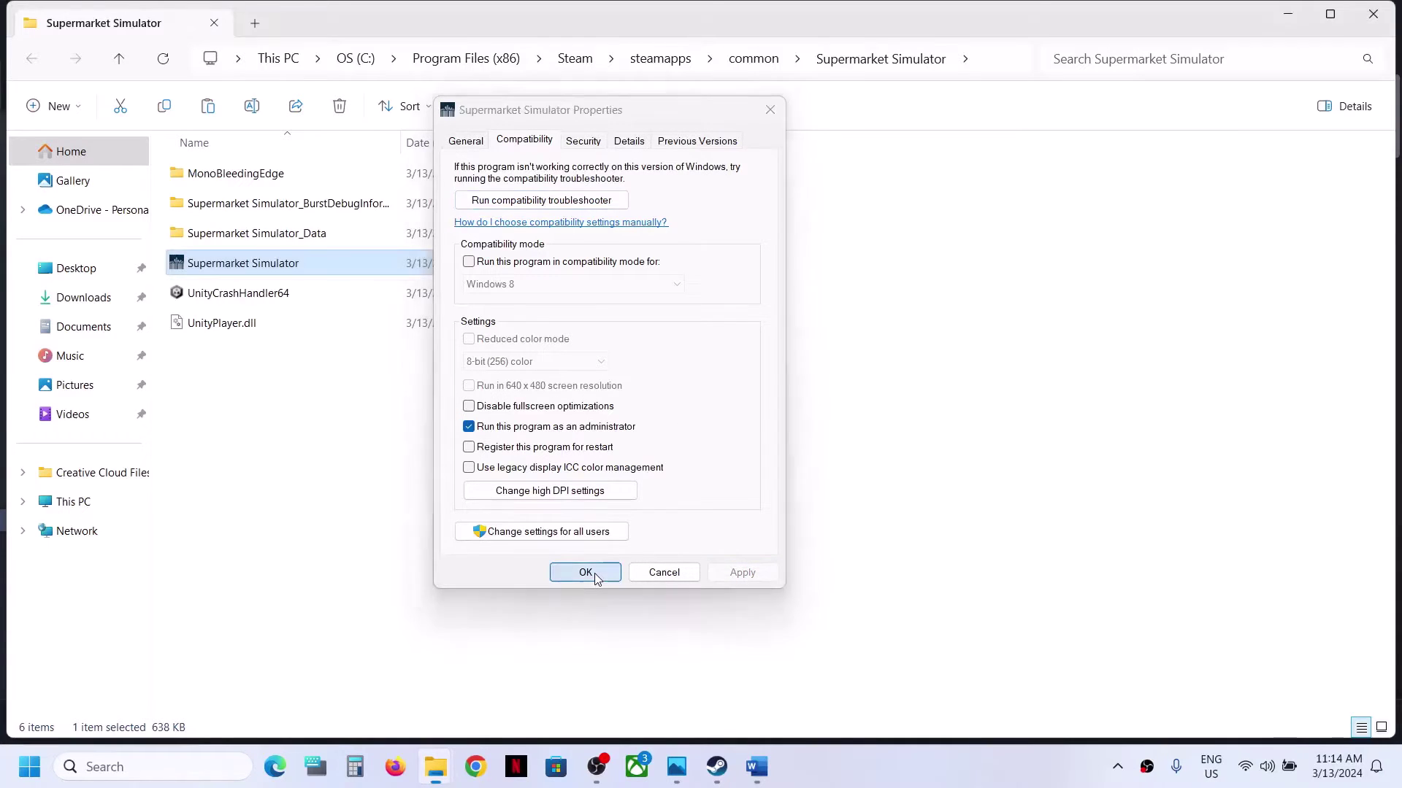
# Step: Enable compatibility mode for Windows 8 in the Supermarket Simulator application's properties and apply it
pyautogui.rightClick(295, 271)
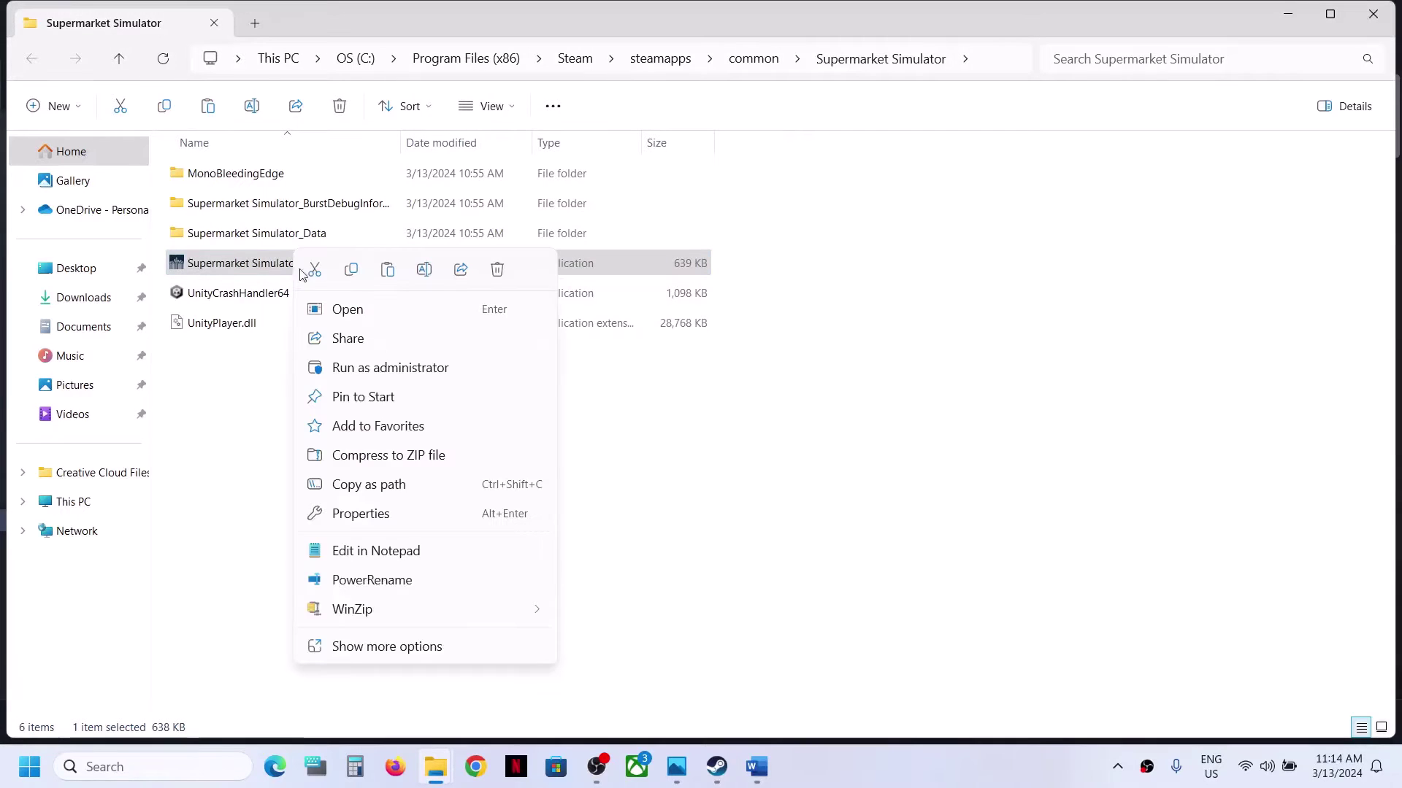
pyautogui.click(379, 515)
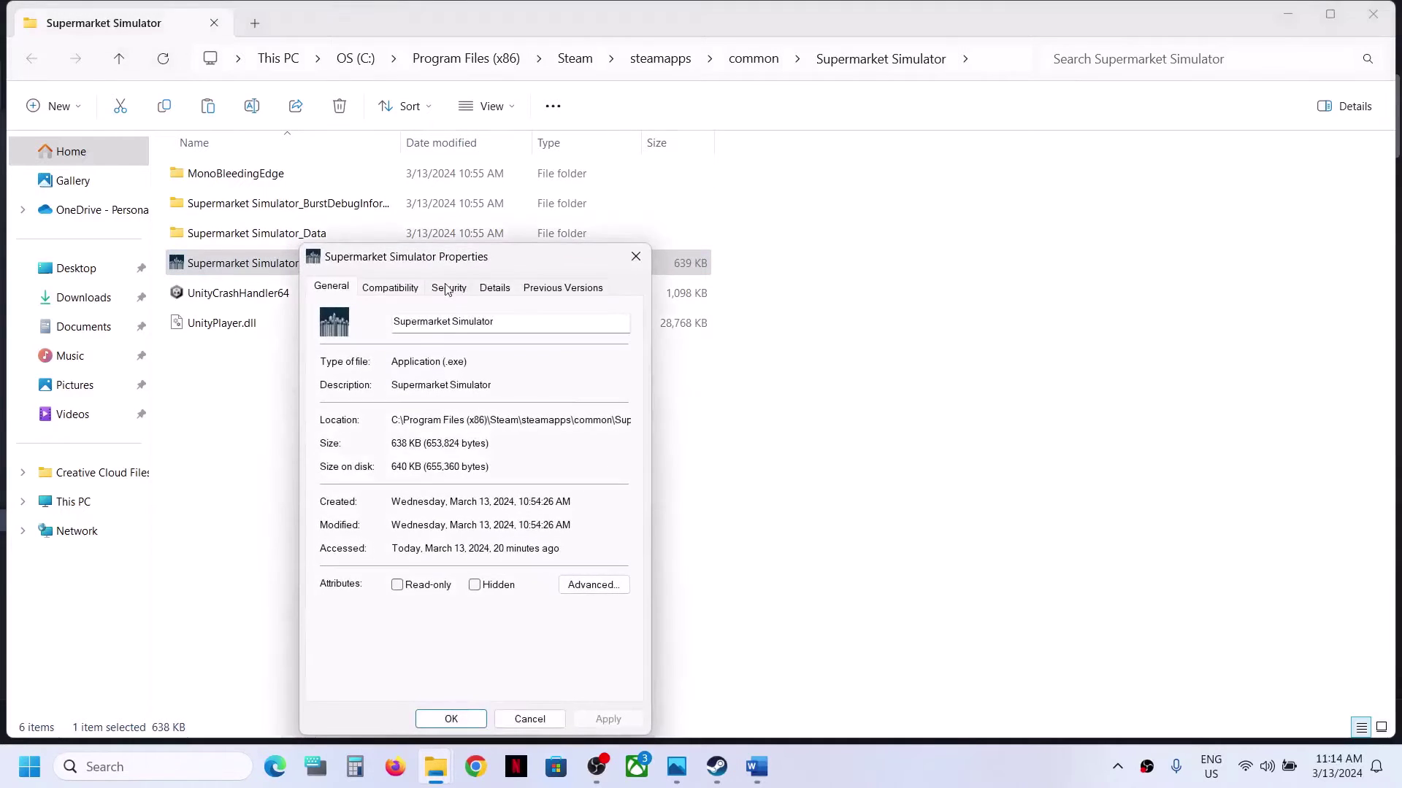
pyautogui.click(411, 294)
pyautogui.moveTo(482, 264); pyautogui.dragTo(610, 153)
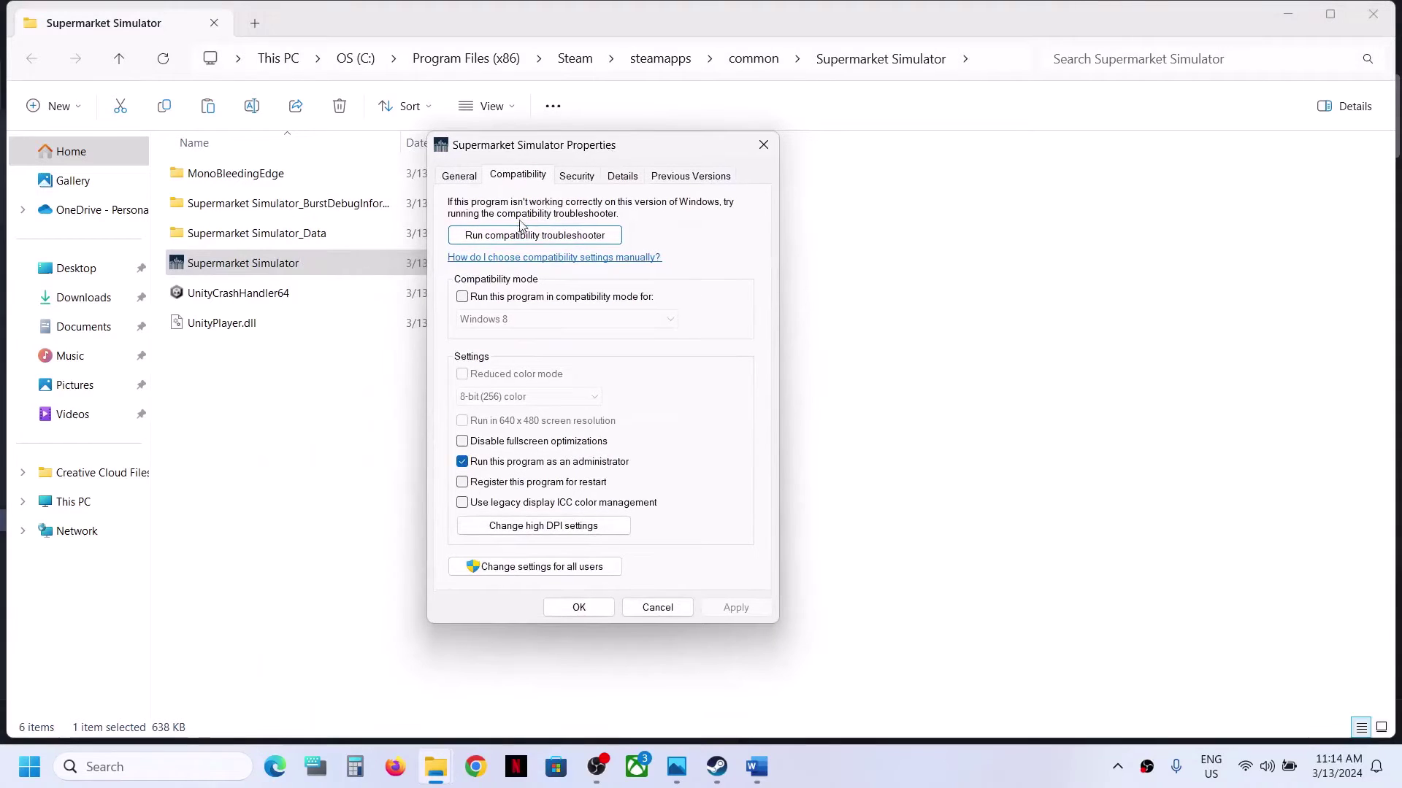
pyautogui.click(463, 297)
pyautogui.click(511, 320)
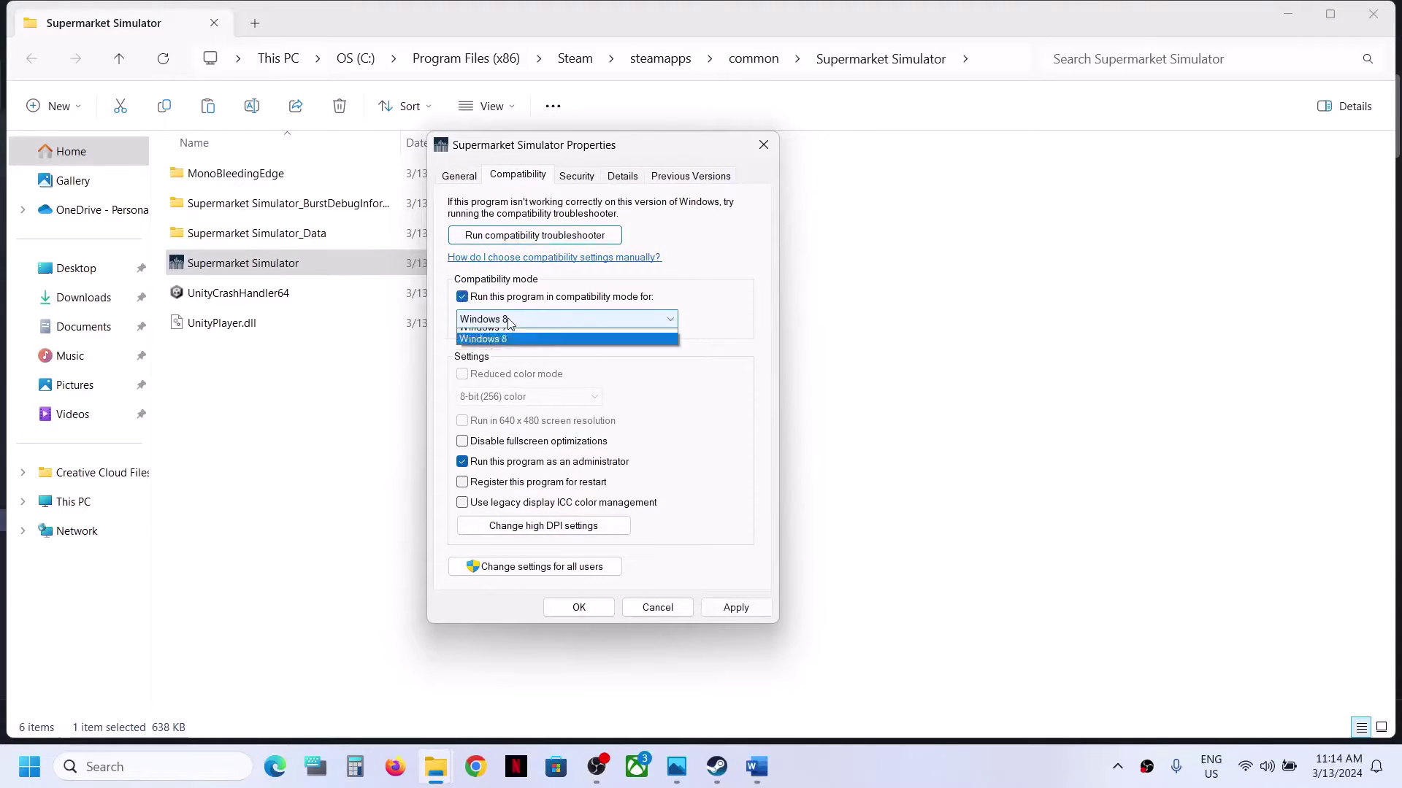
pyautogui.click(504, 380)
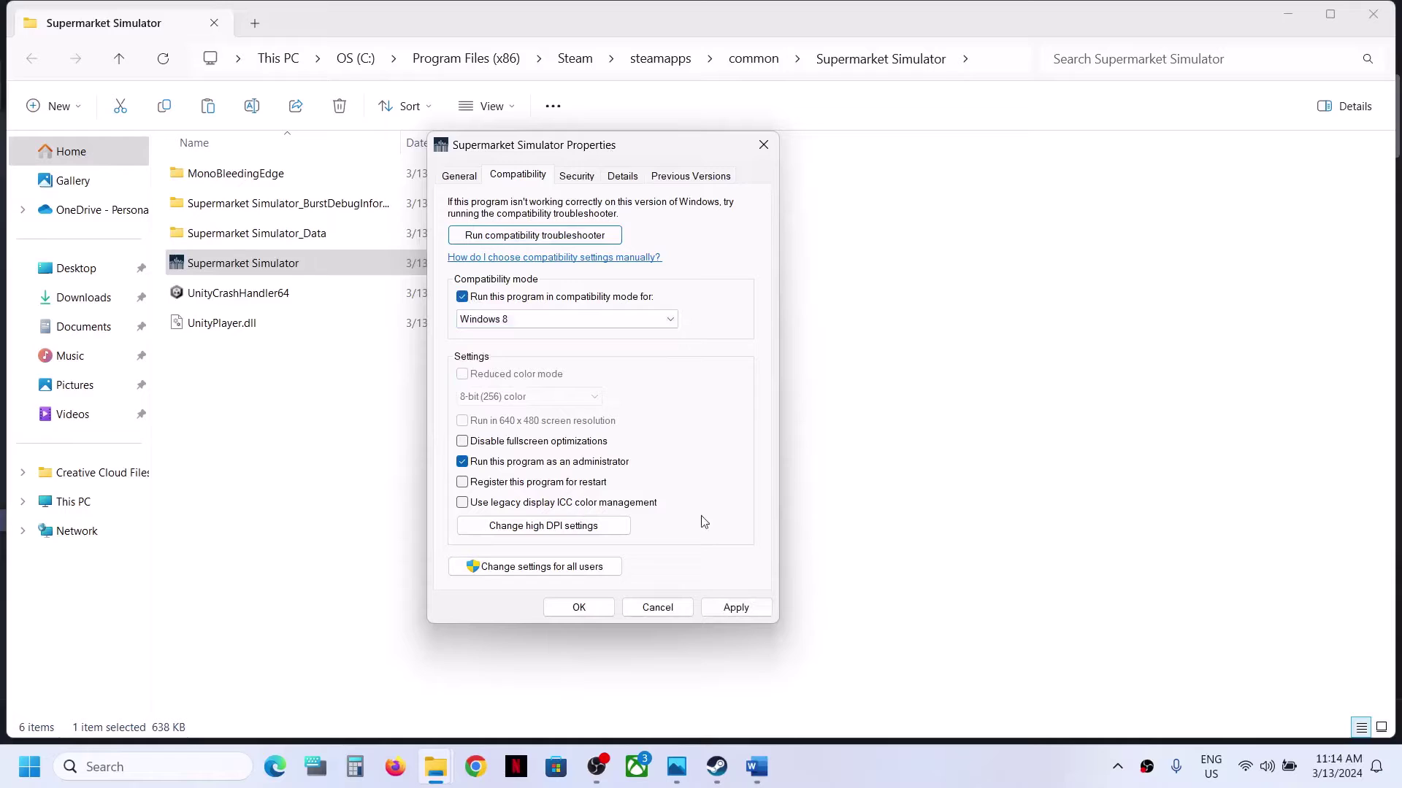
pyautogui.click(732, 607)
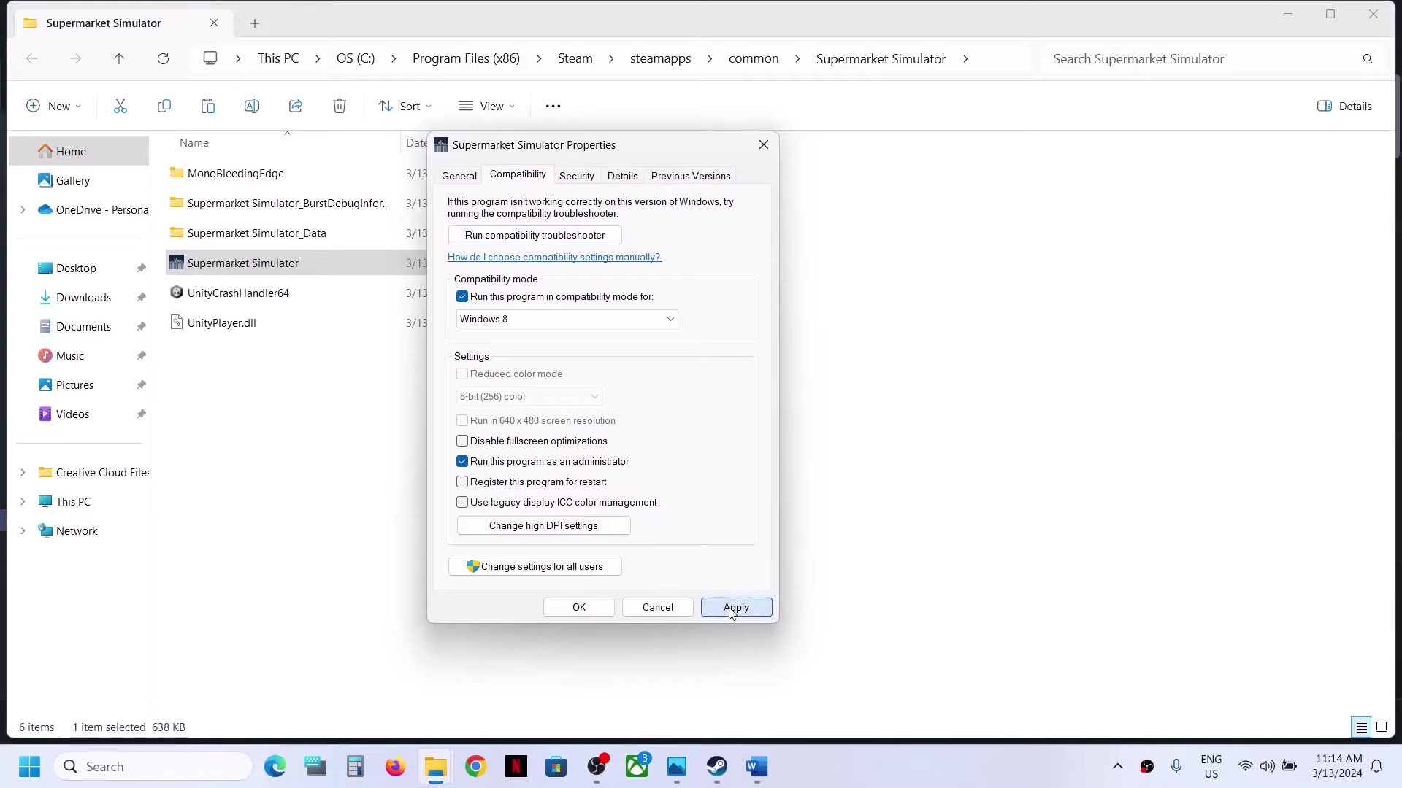
pyautogui.click(572, 610)
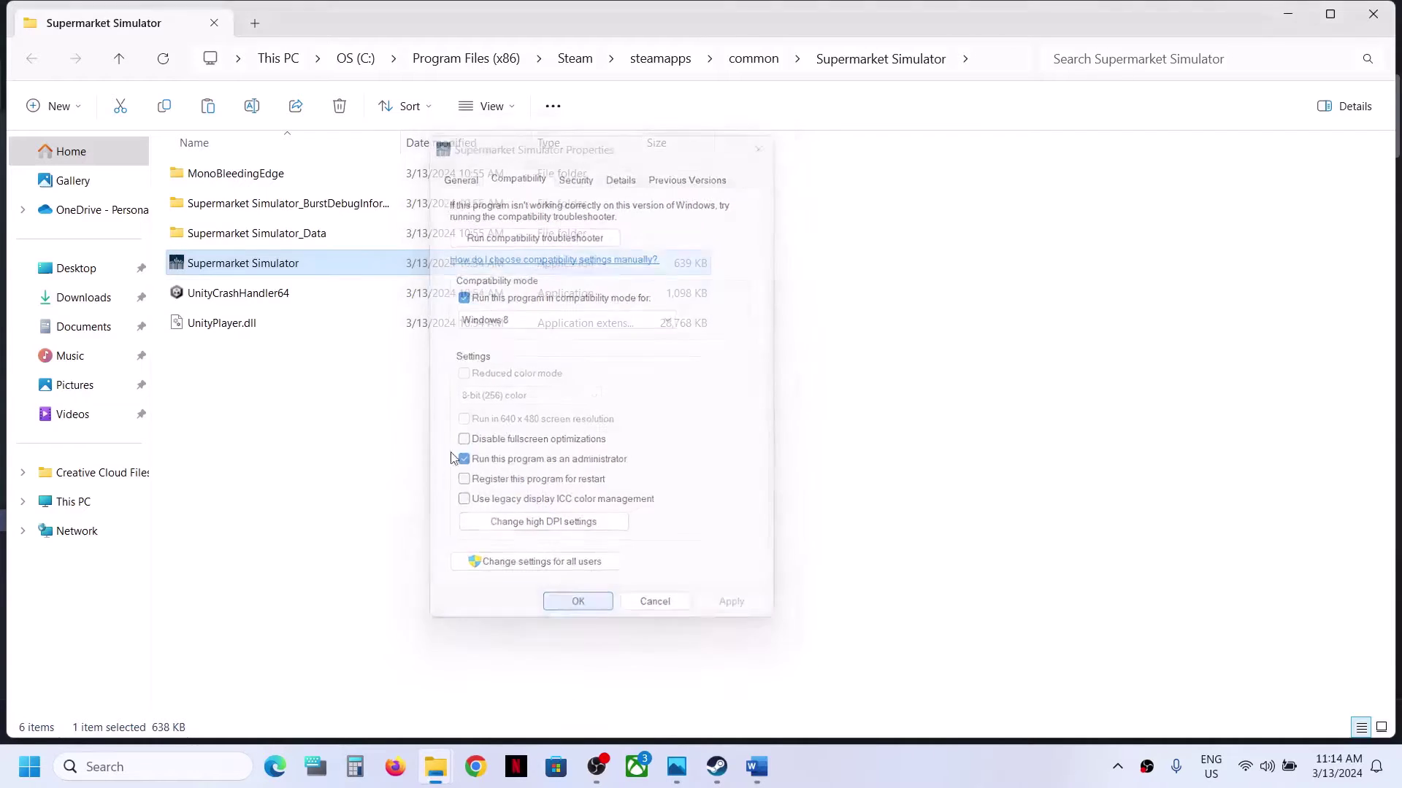
# Step: Change the Supermarket Simulator application's compatibility mode to Windows 7 and apply it
pyautogui.rightClick(253, 272)
pyautogui.click(345, 511)
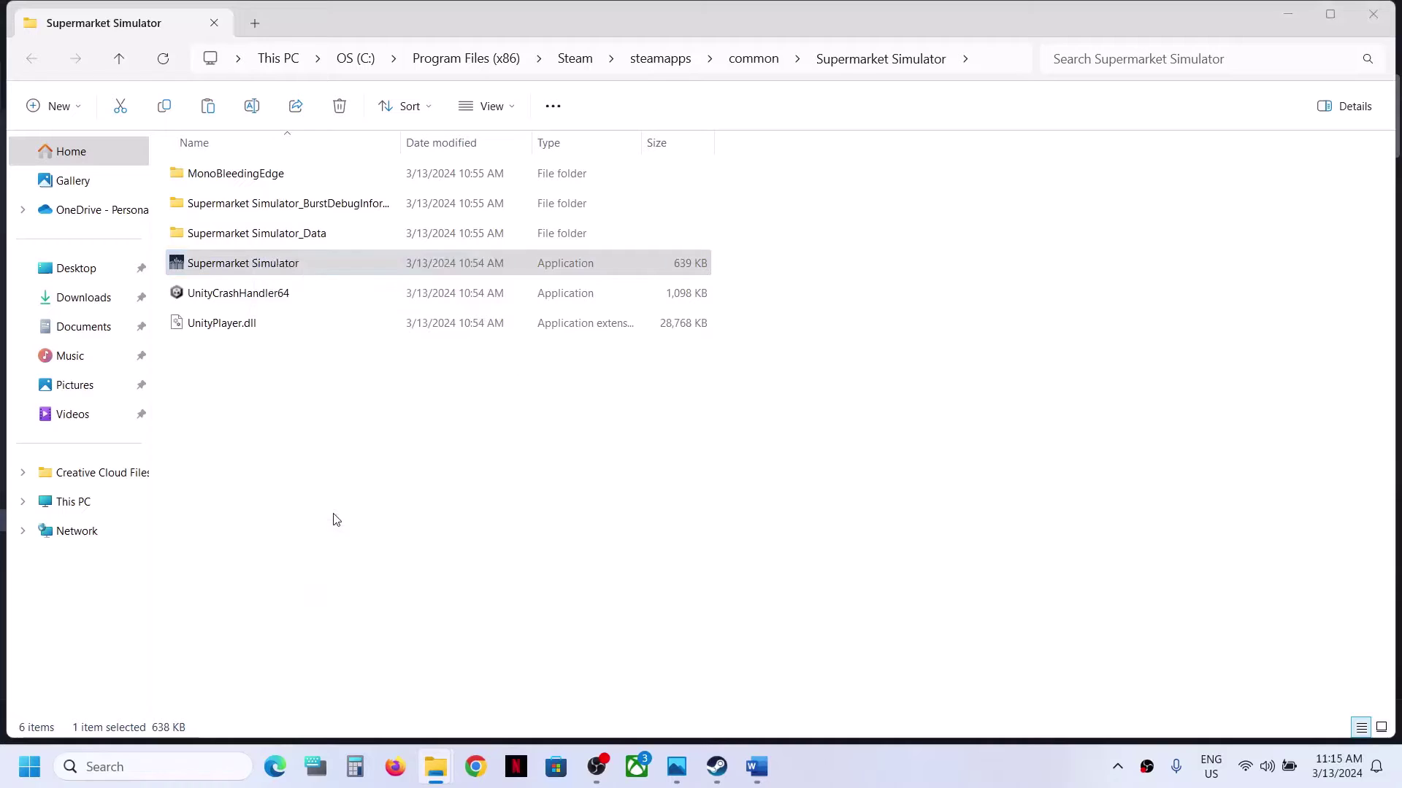
pyautogui.moveTo(505, 257); pyautogui.dragTo(752, 116)
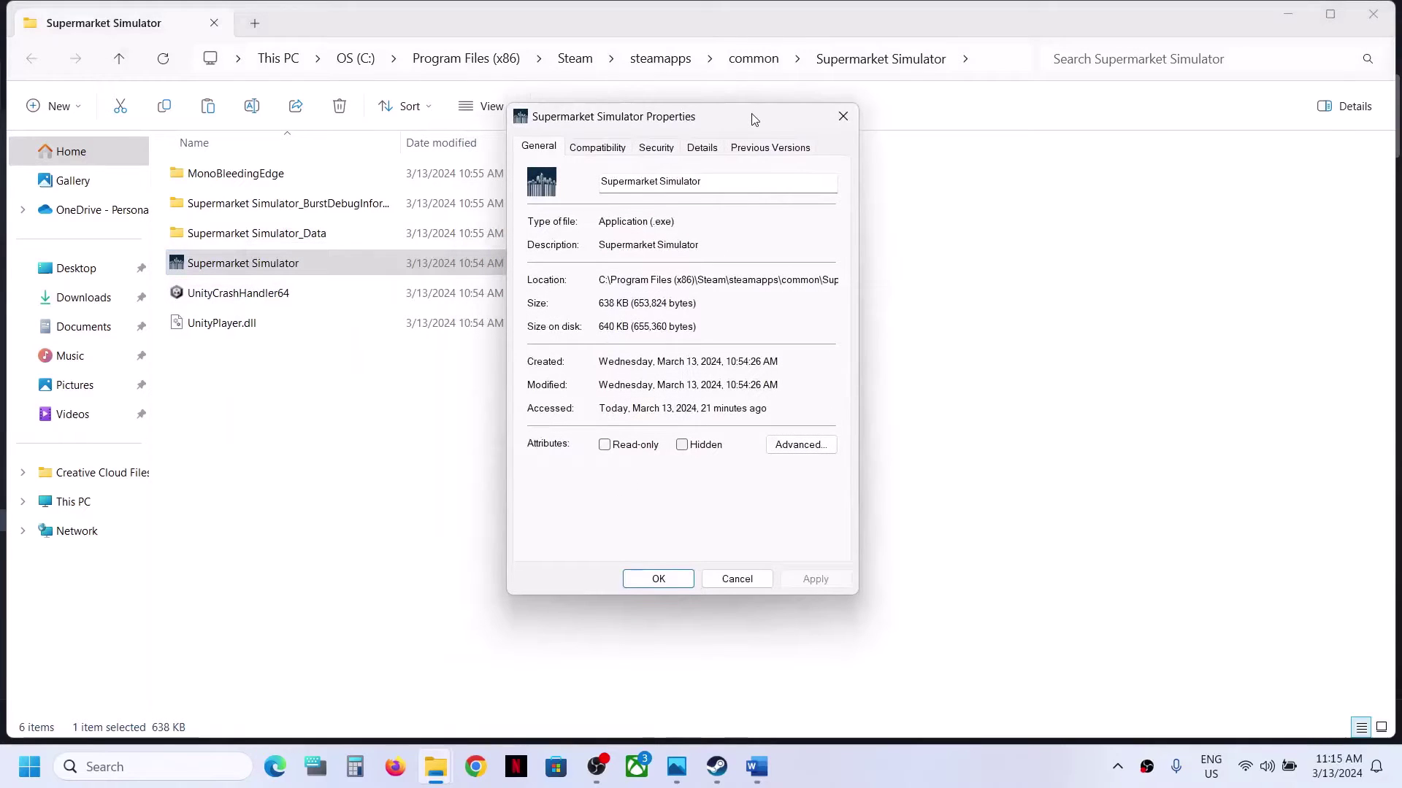
pyautogui.click(606, 152)
pyautogui.click(606, 291)
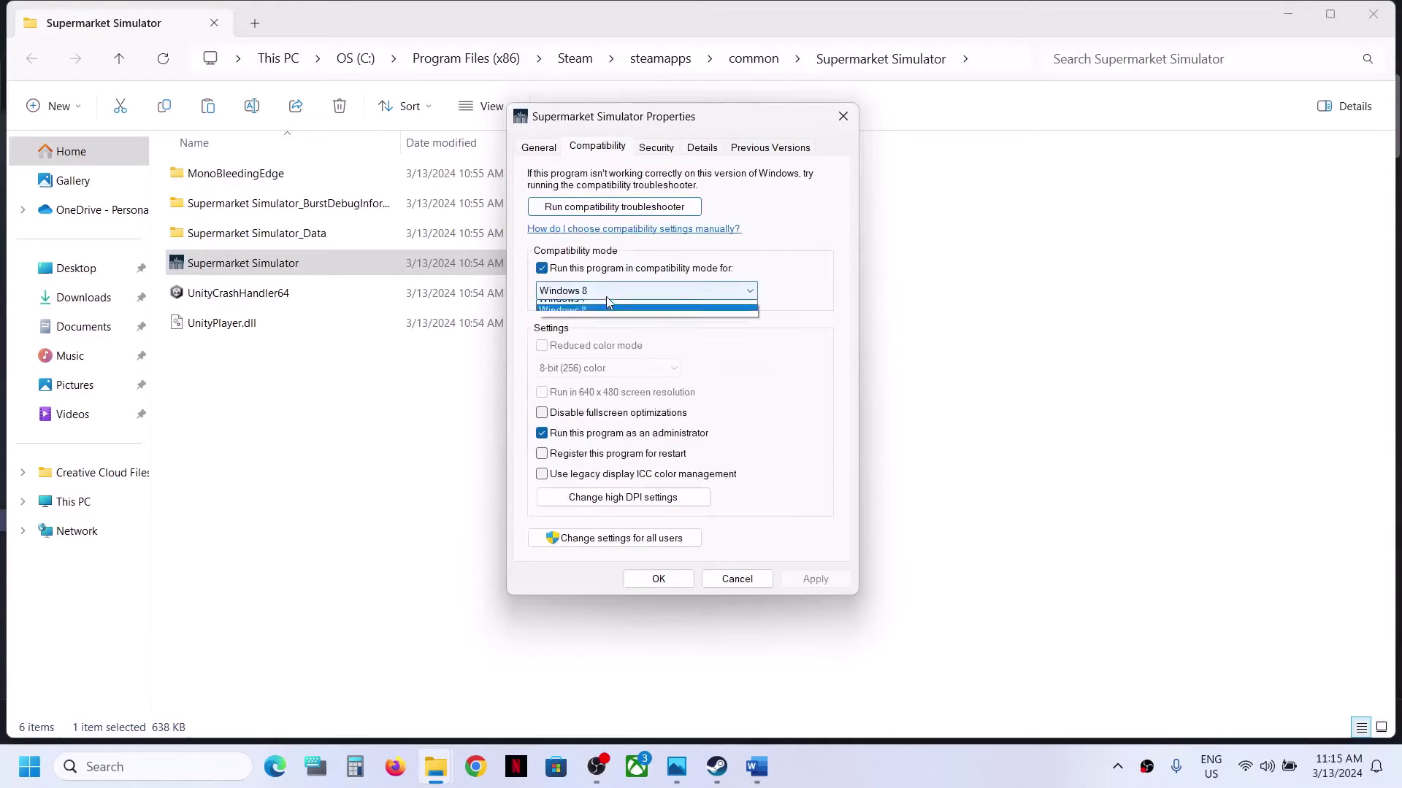
pyautogui.click(580, 341)
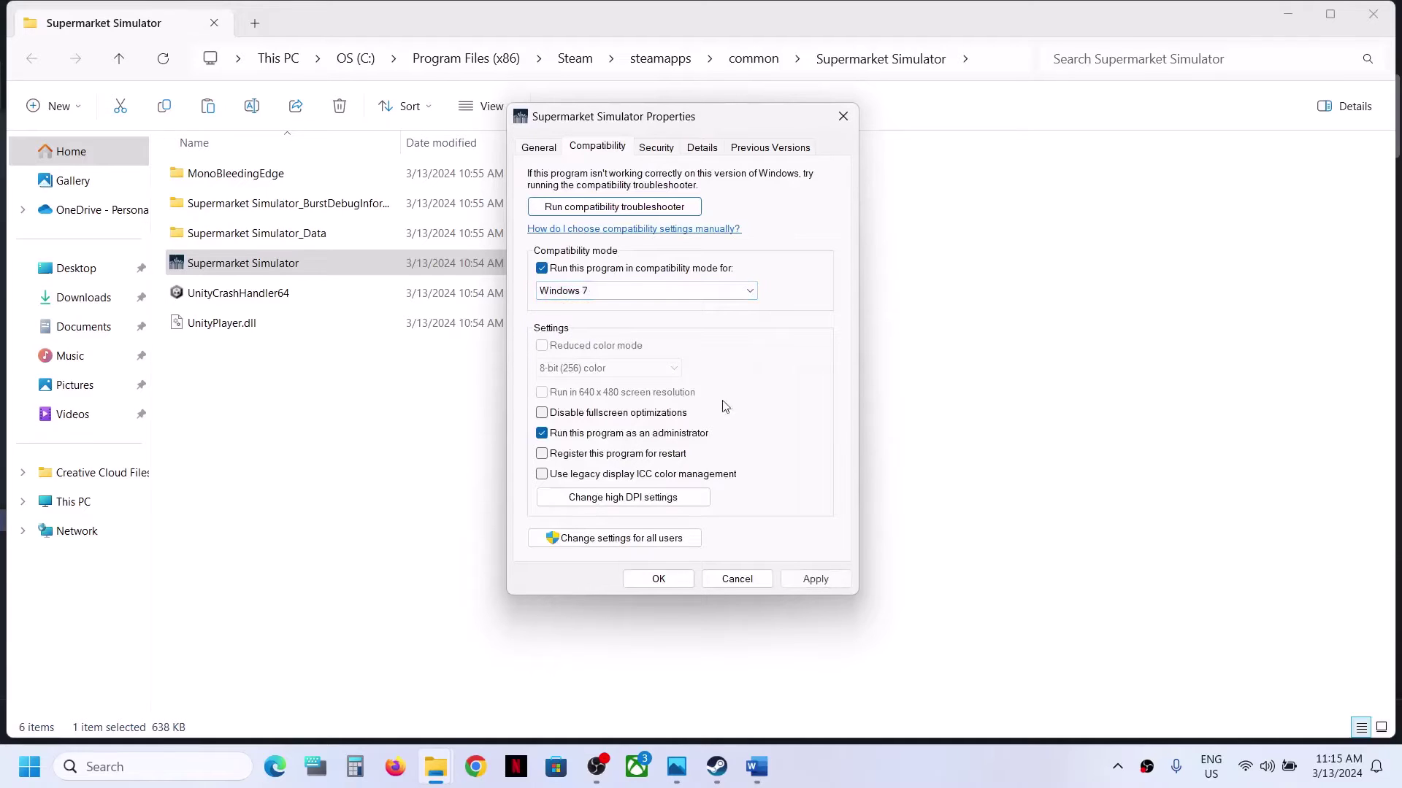
pyautogui.click(815, 578)
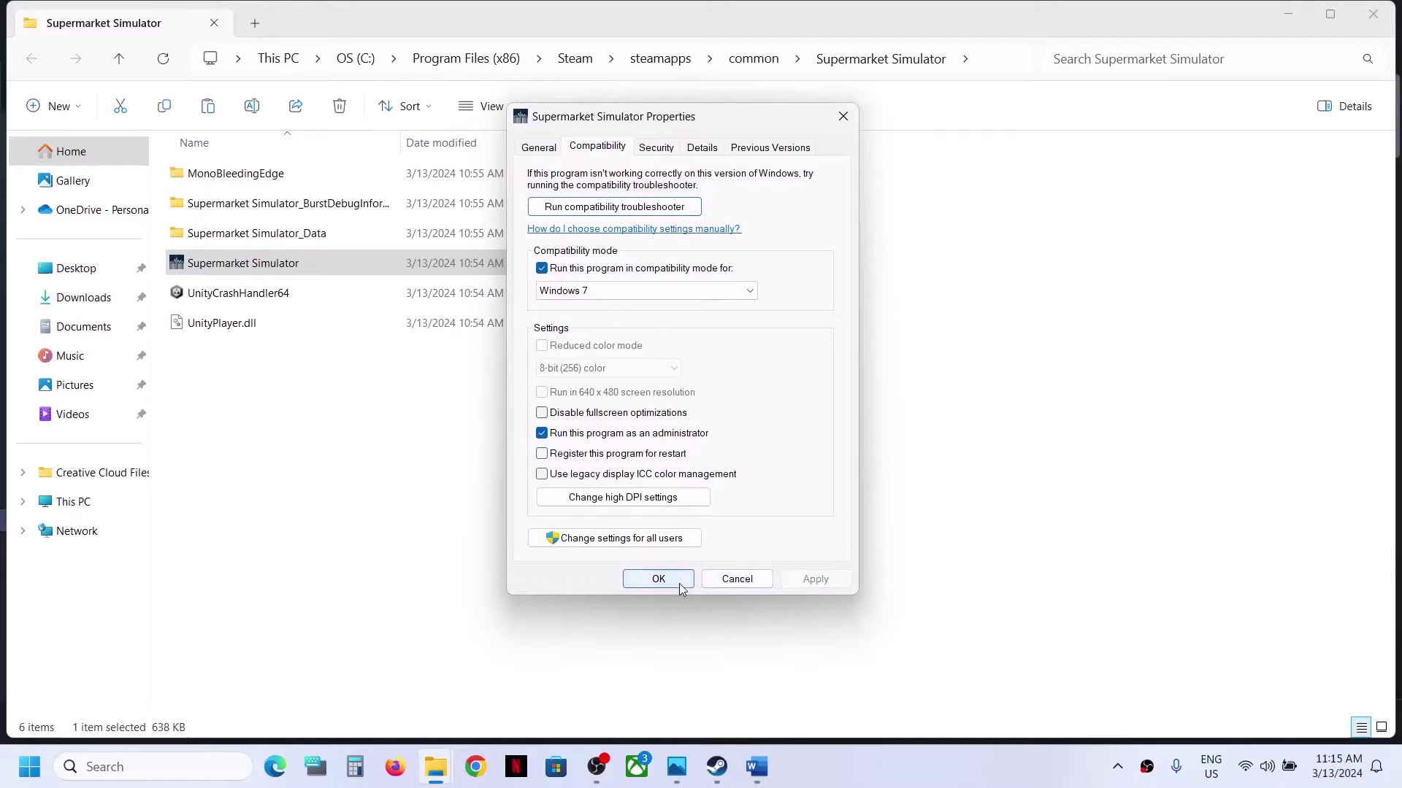
pyautogui.click(682, 581)
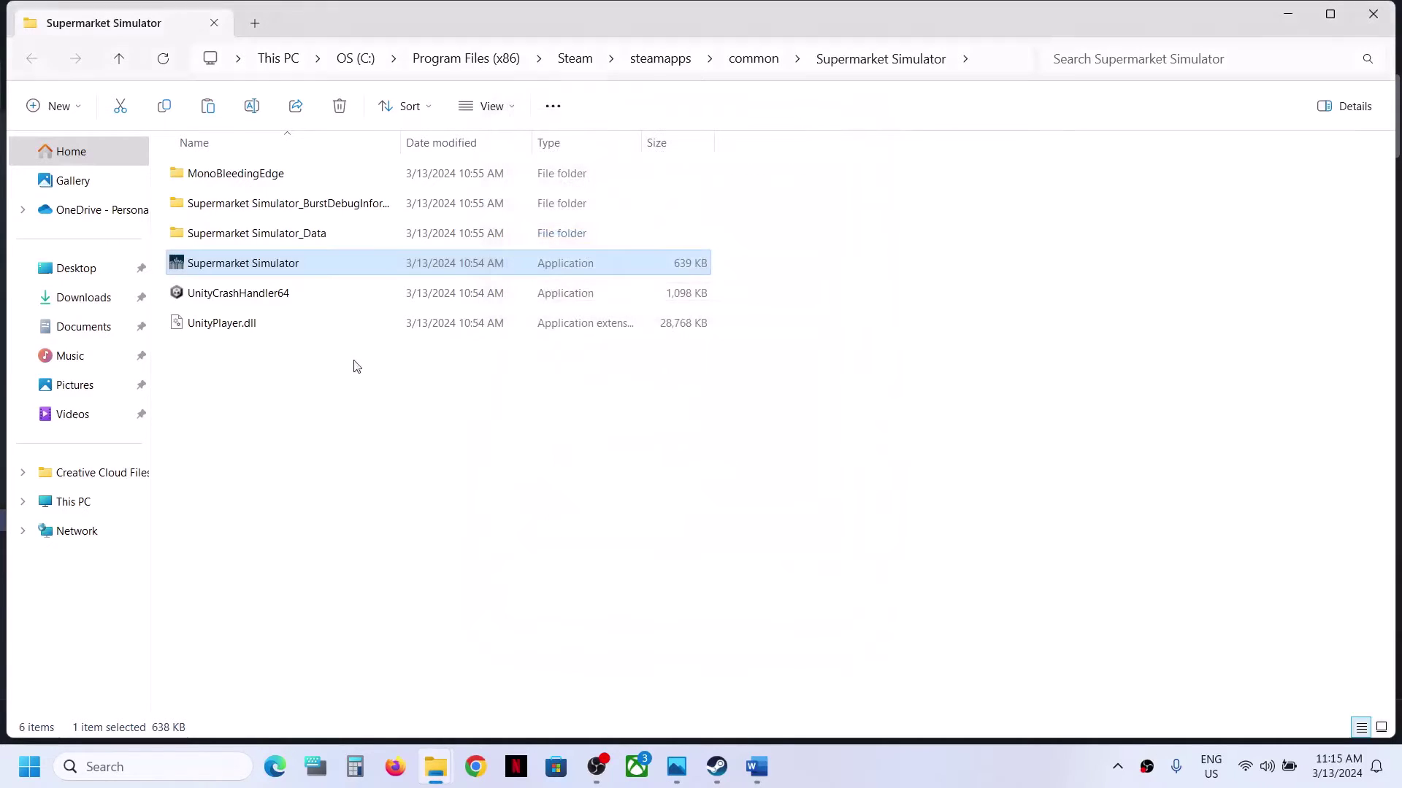
# Step: Disable fullscreen optimizations in the Supermarket Simulator application's compatibility properties and apply the change
pyautogui.rightClick(293, 273)
pyautogui.click(405, 519)
pyautogui.moveTo(533, 262); pyautogui.dragTo(705, 154)
pyautogui.click(571, 181)
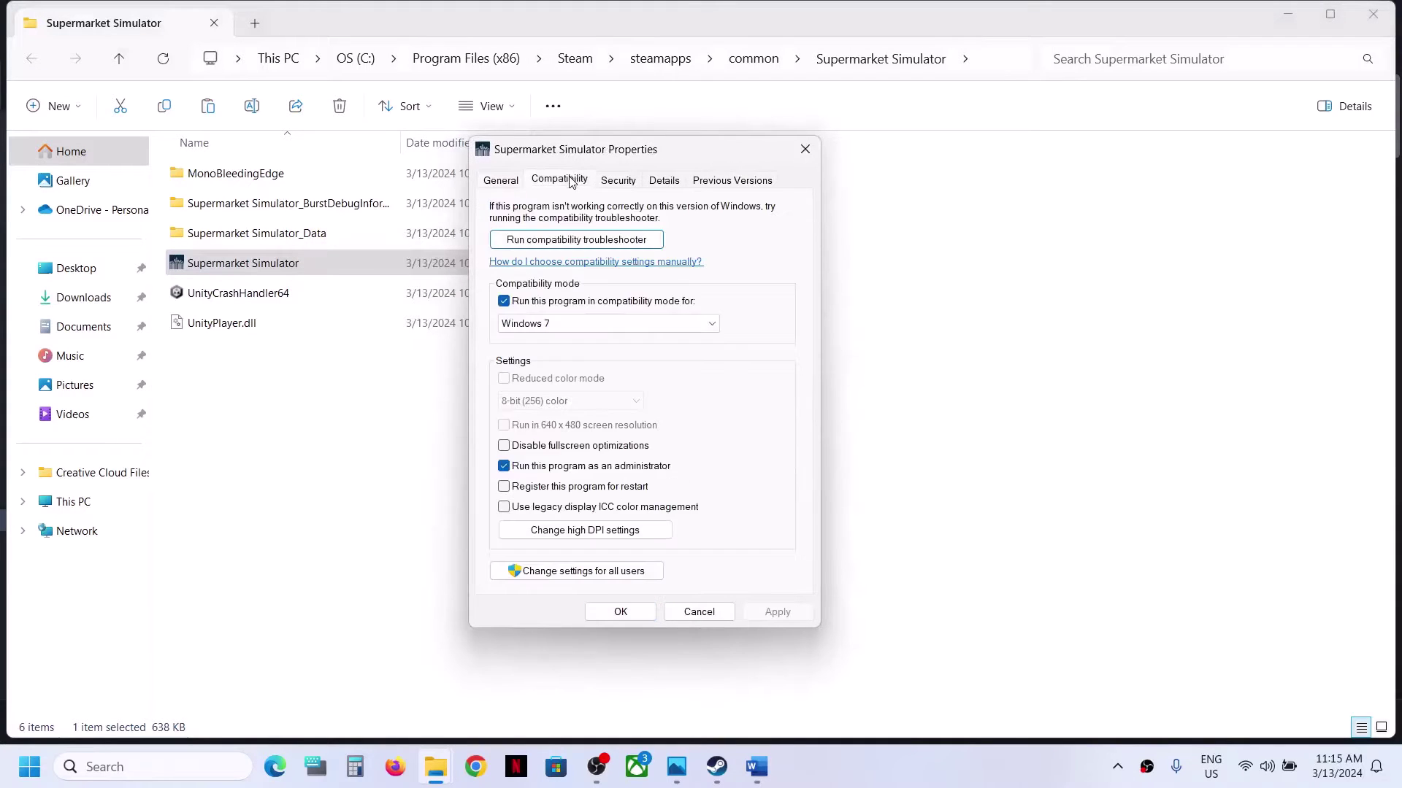
pyautogui.click(503, 447)
pyautogui.click(779, 619)
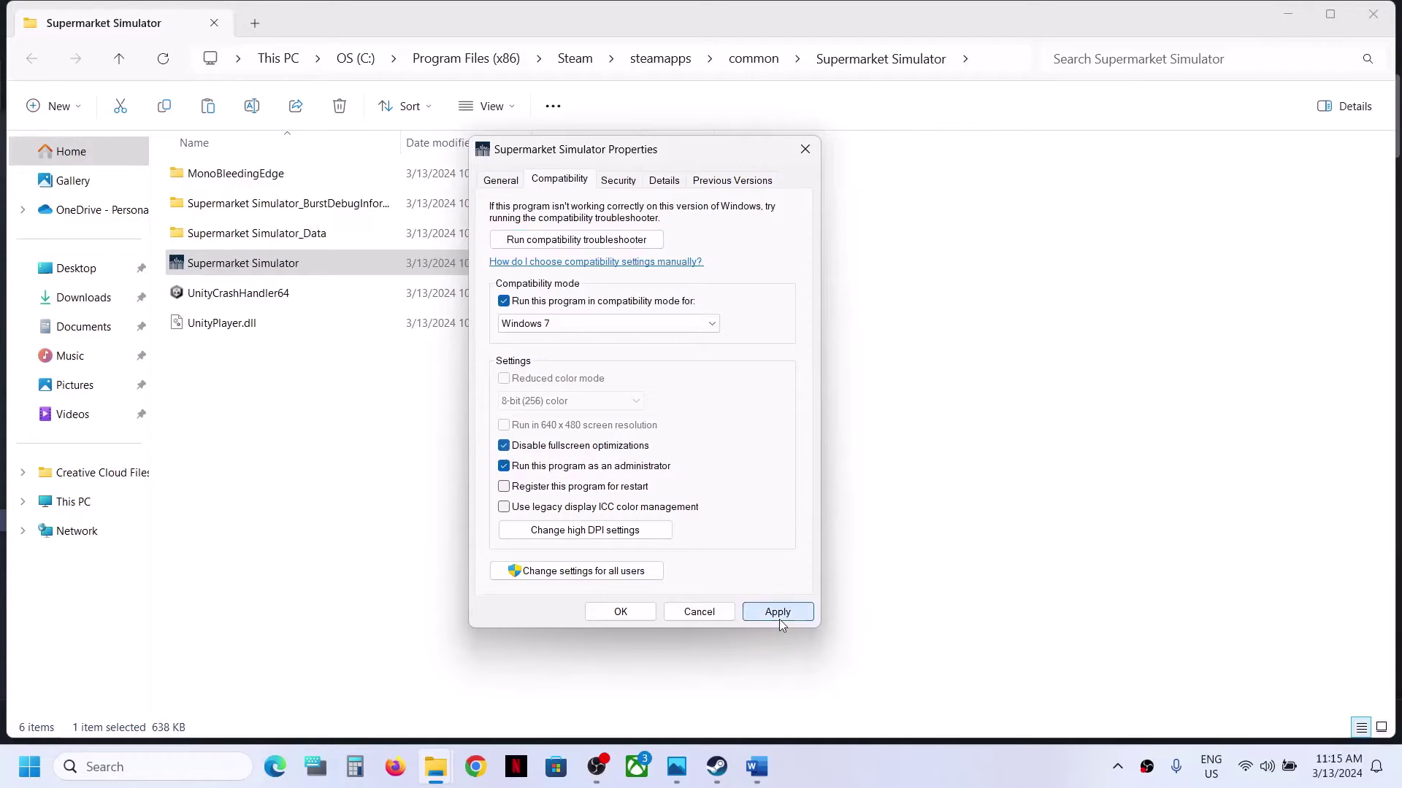
pyautogui.click(622, 614)
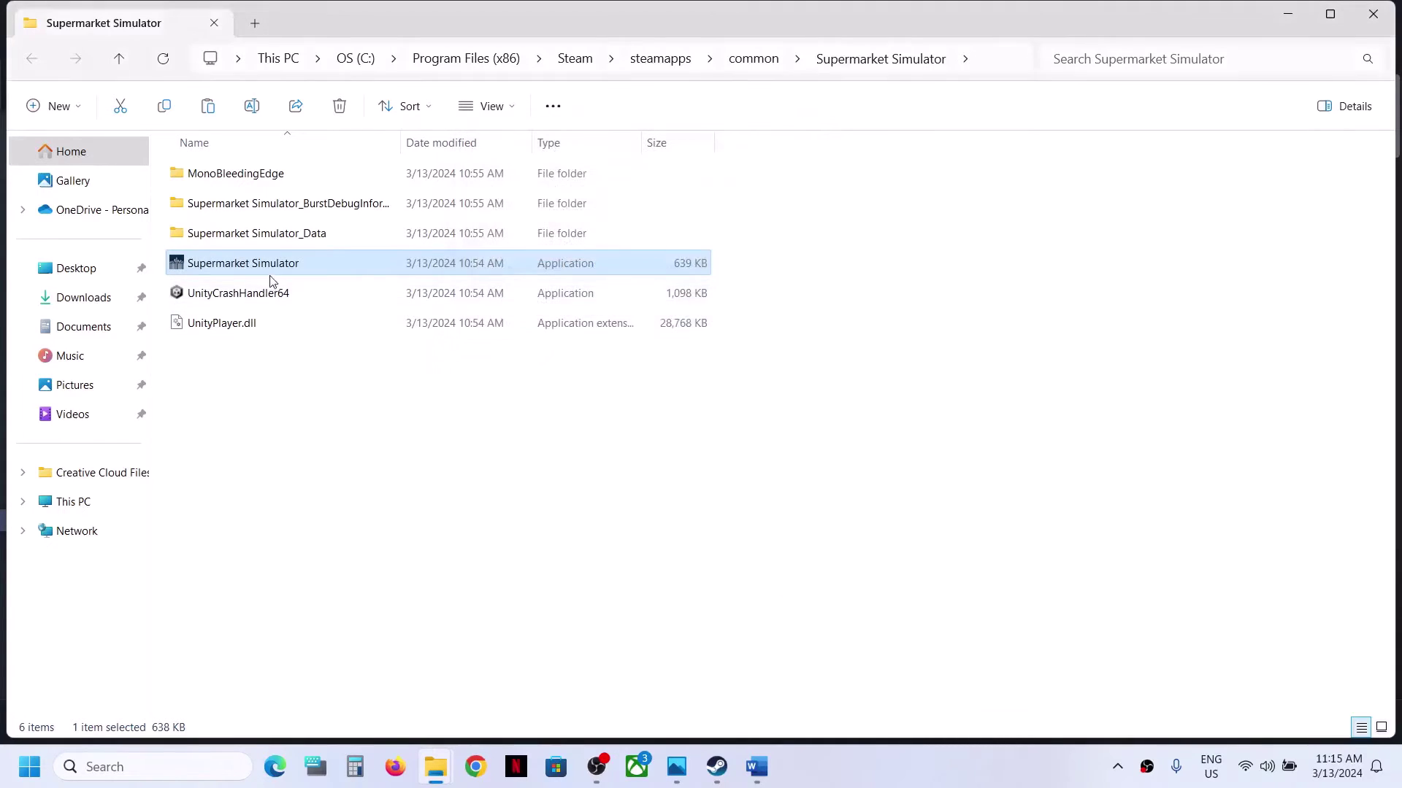
# Step: Turn off compatibility mode, disabled fullscreen optimizations and run-as-administrator for the Supermarket Simulator application, apply, and close its folder
pyautogui.rightClick(282, 270)
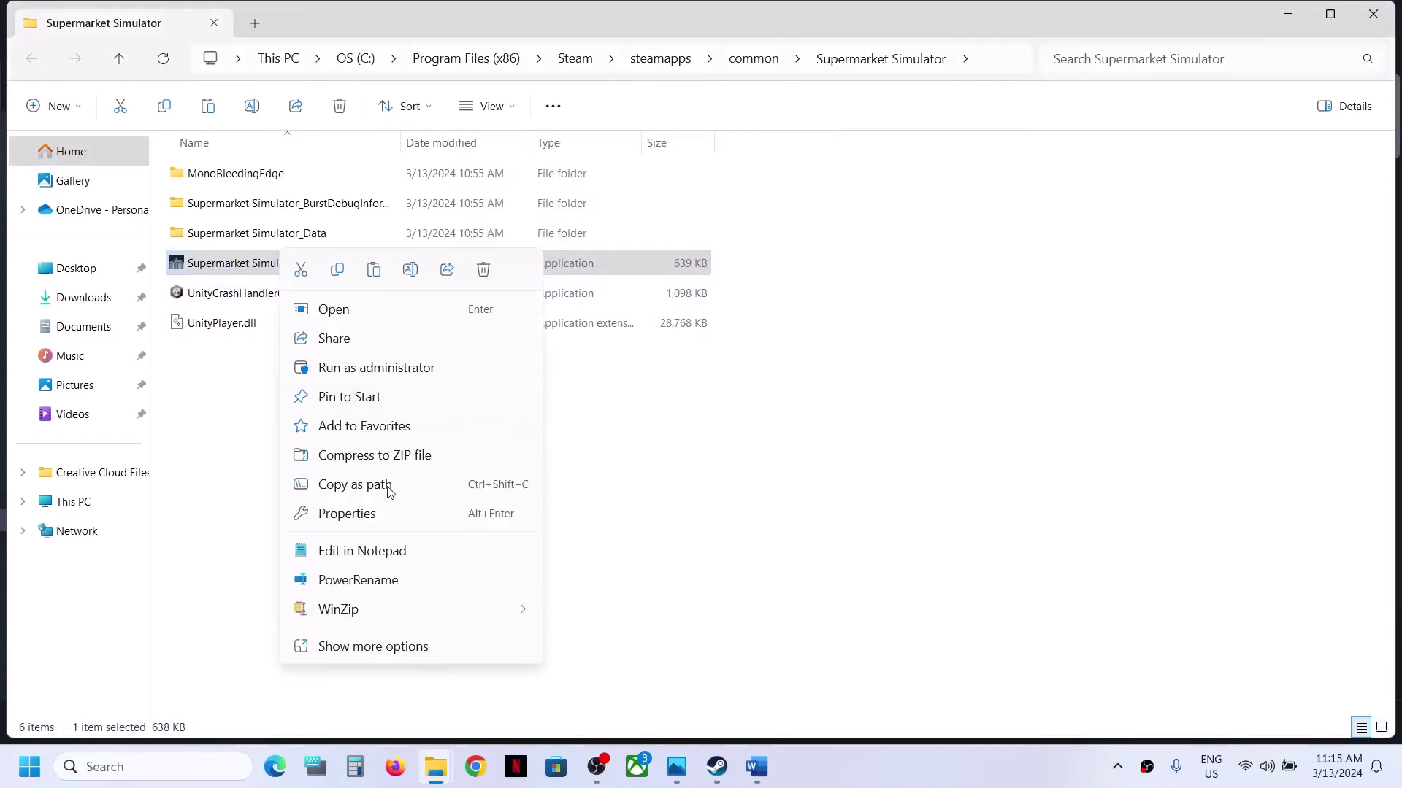
pyautogui.click(376, 513)
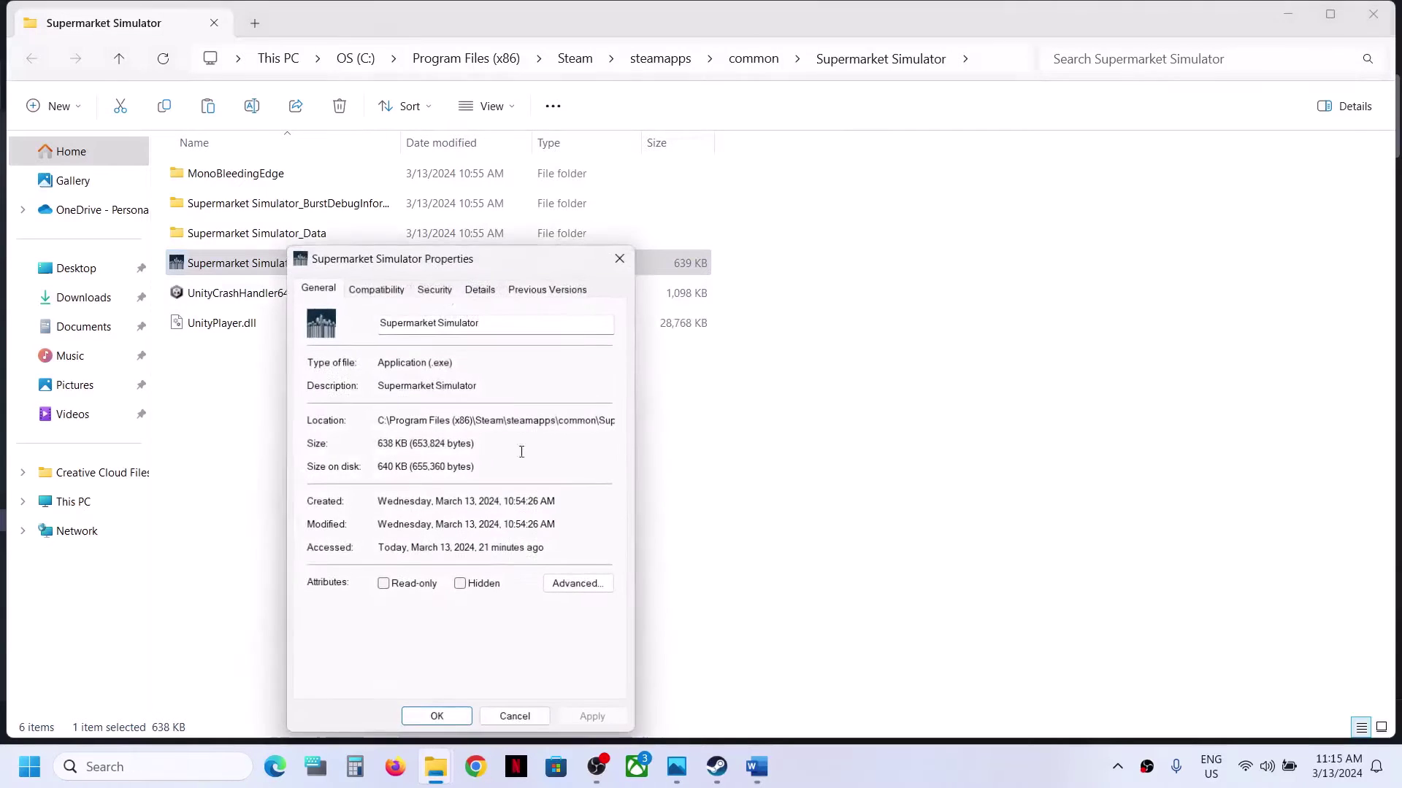
pyautogui.click(392, 294)
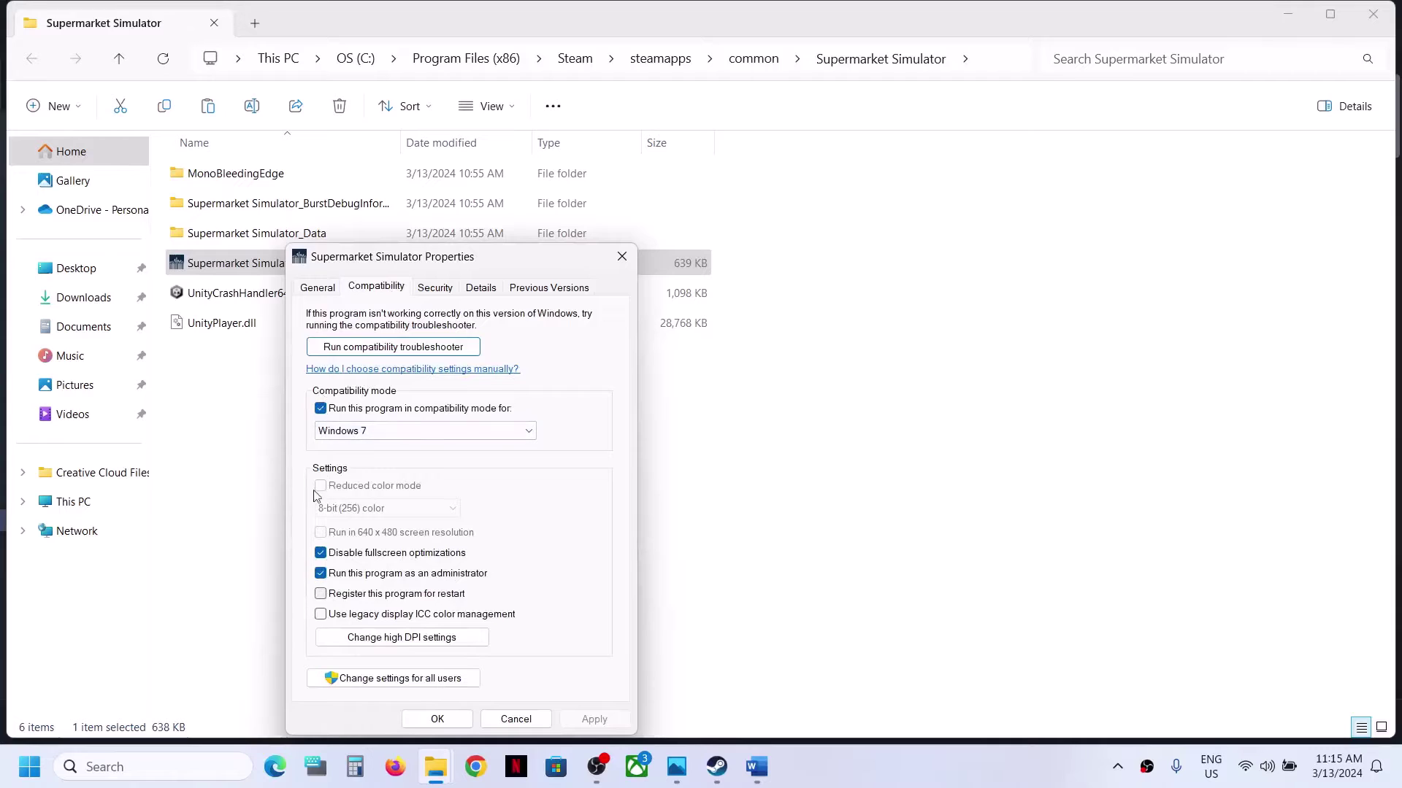
pyautogui.click(321, 408)
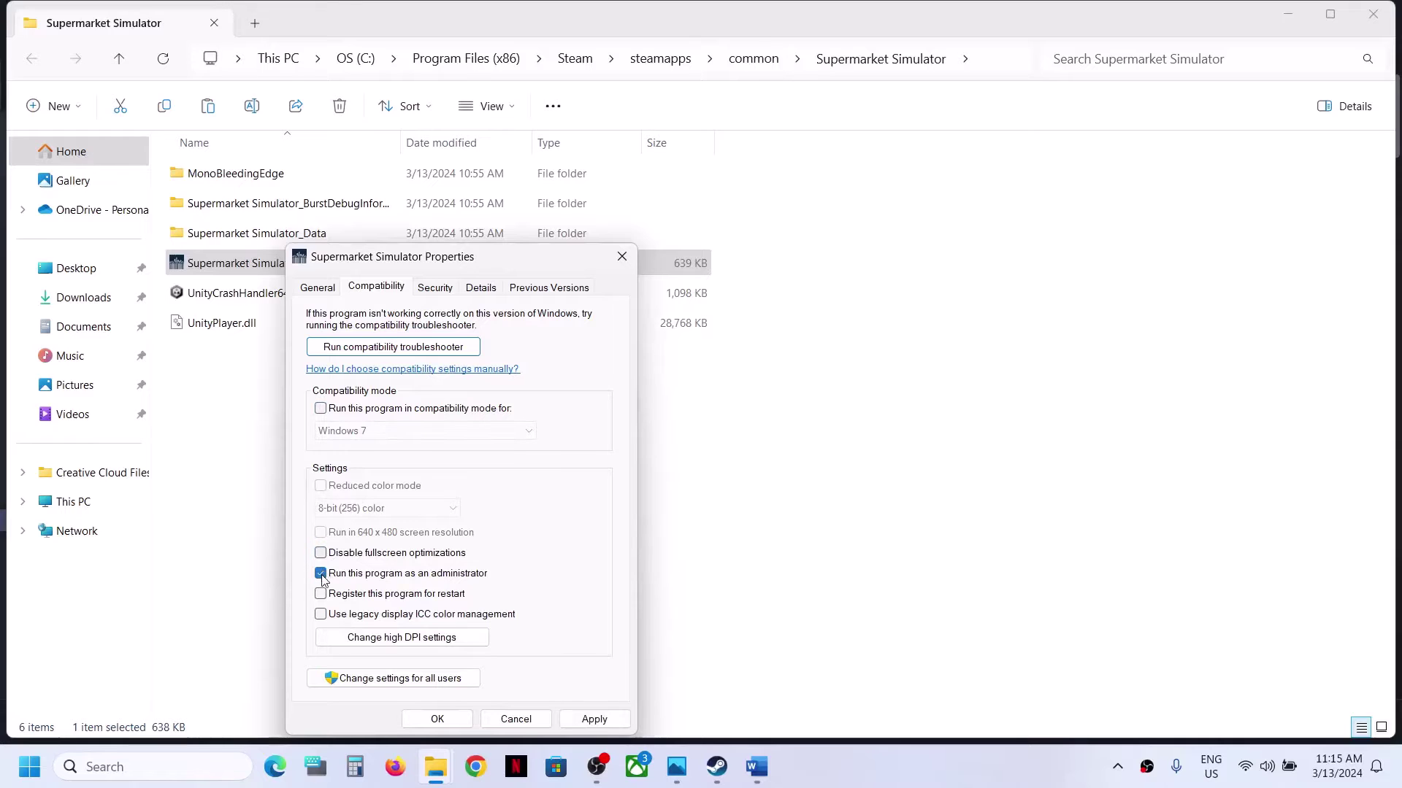
pyautogui.click(320, 573)
pyautogui.click(574, 717)
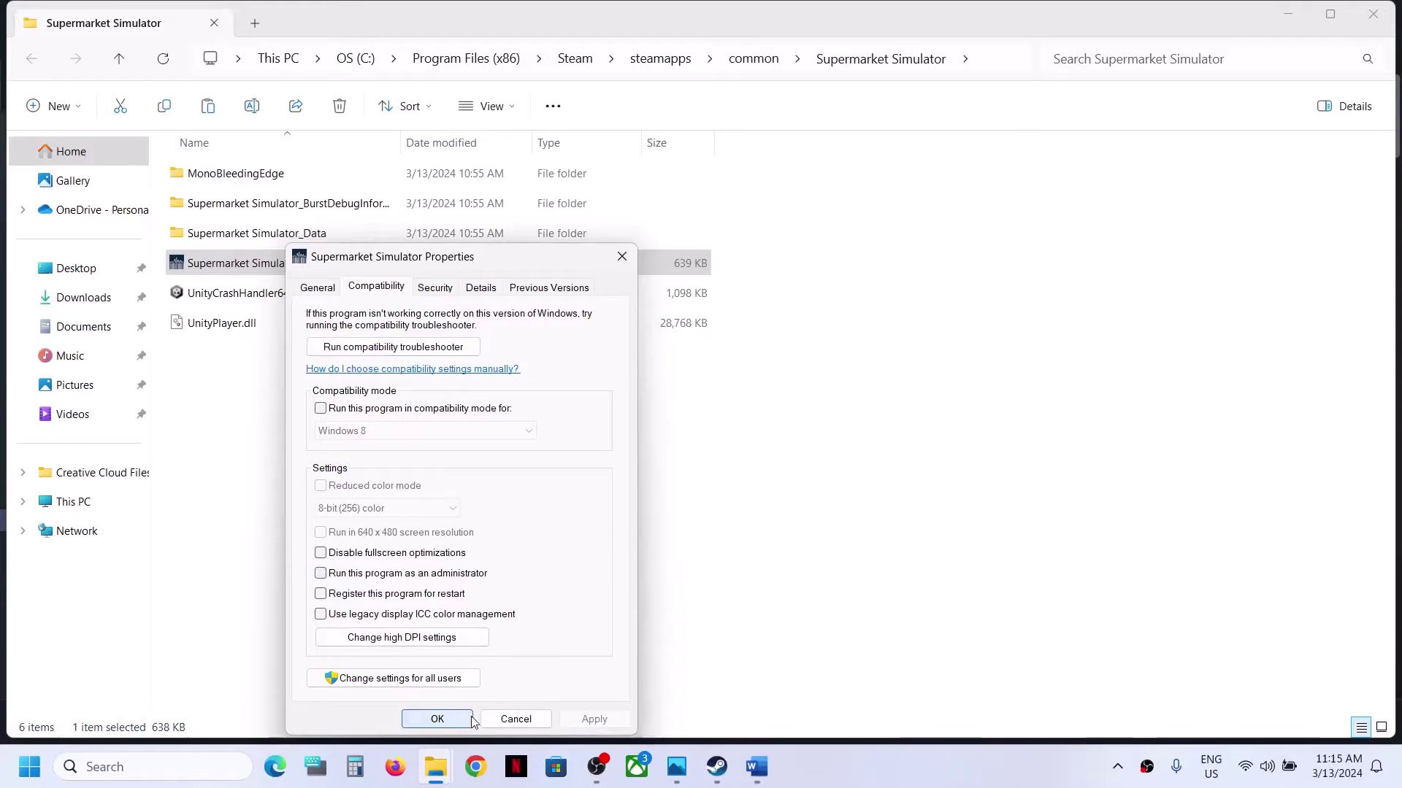
pyautogui.click(468, 719)
pyautogui.click(1387, 16)
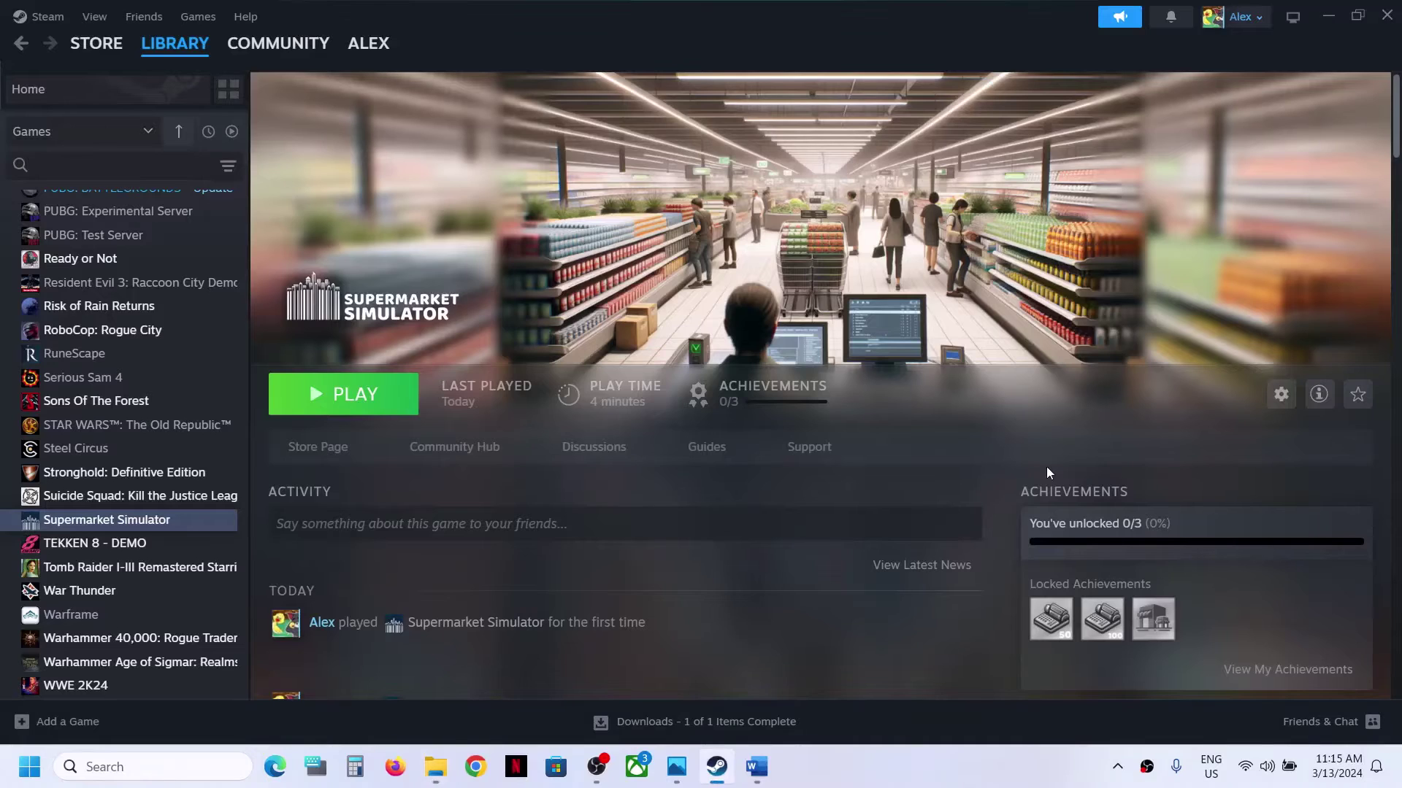
# Step: Follow step 5 of the Word document by verifying the integrity of Supermarket Simulator's game files in Steam
pyautogui.click(756, 767)
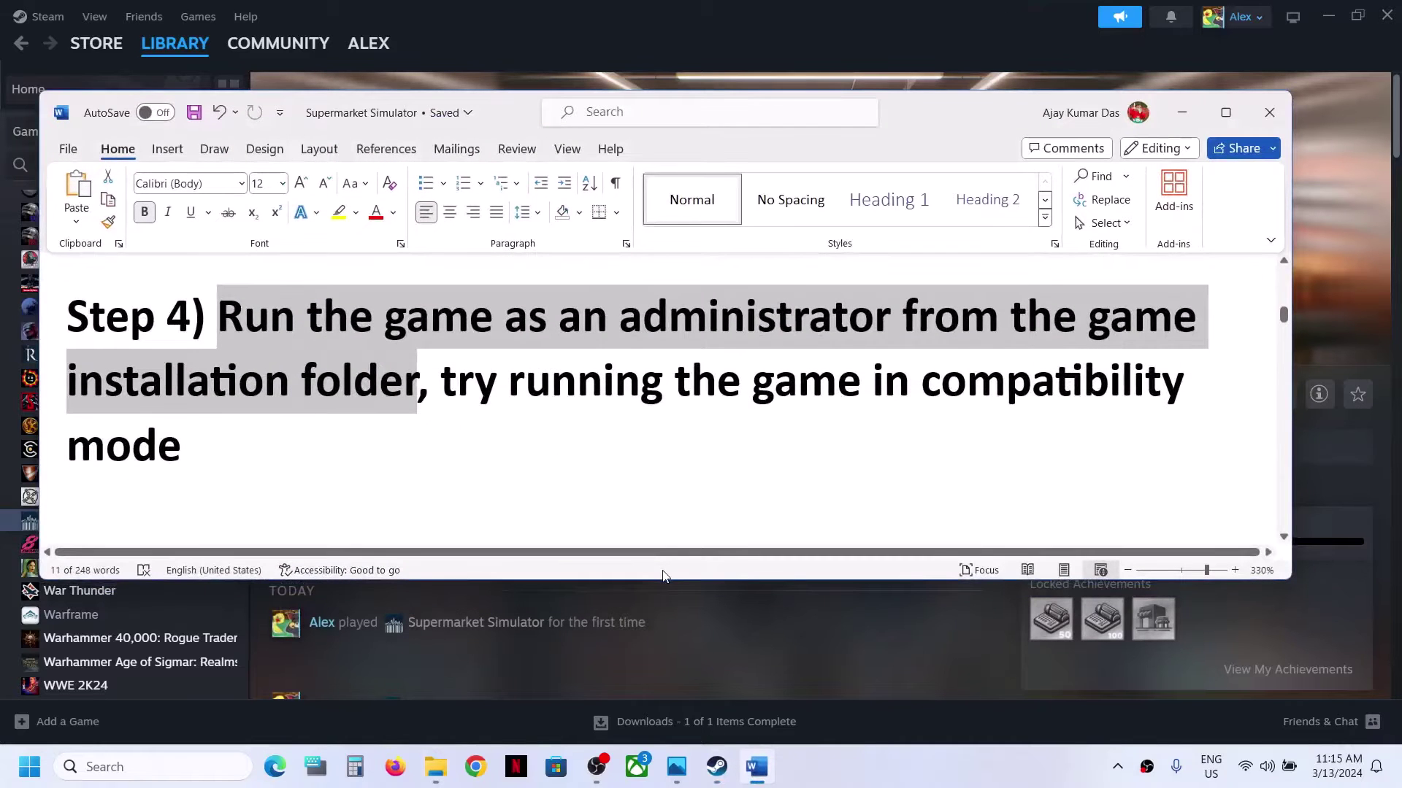
pyautogui.scroll(-5, 653, 482)
pyautogui.scroll(1, 651, 482)
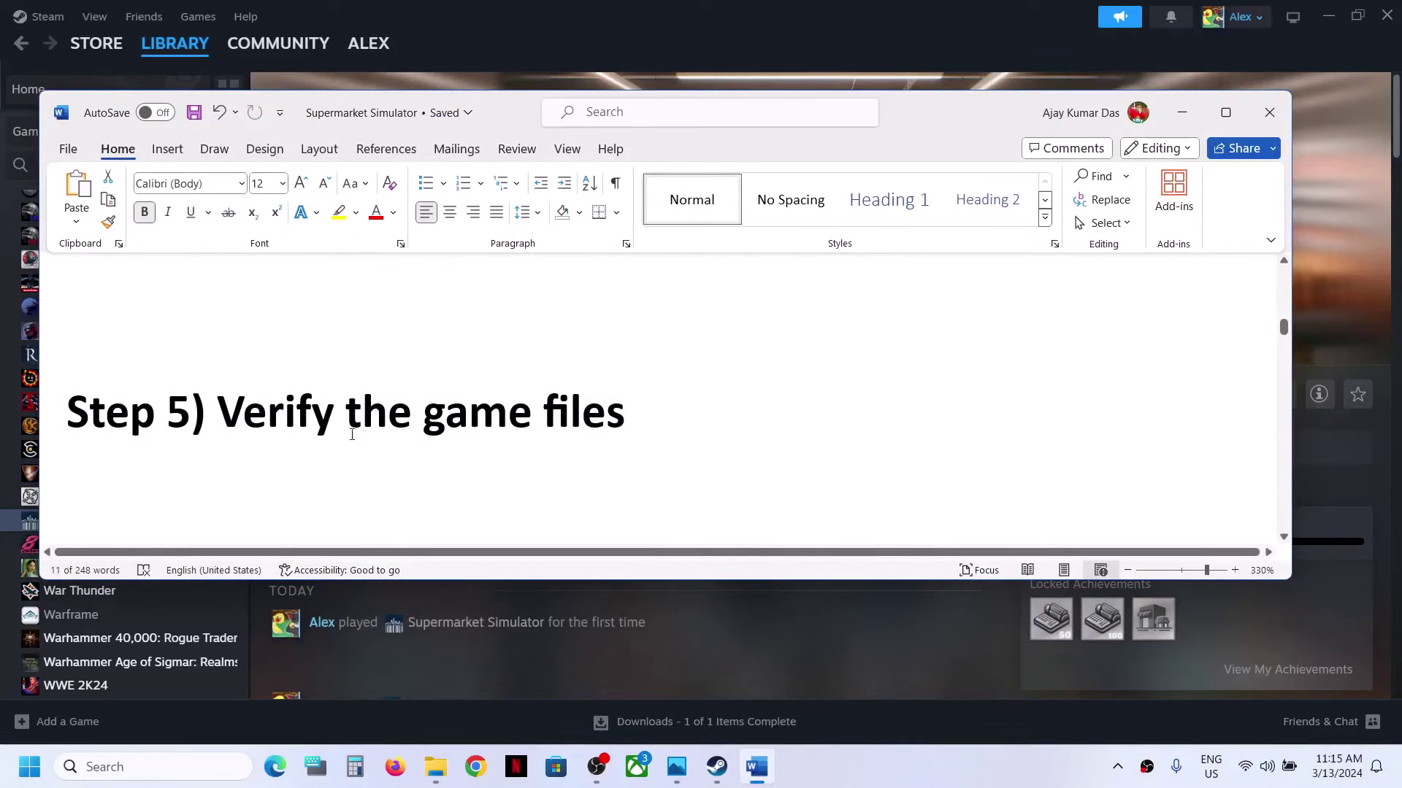
pyautogui.click(576, 6)
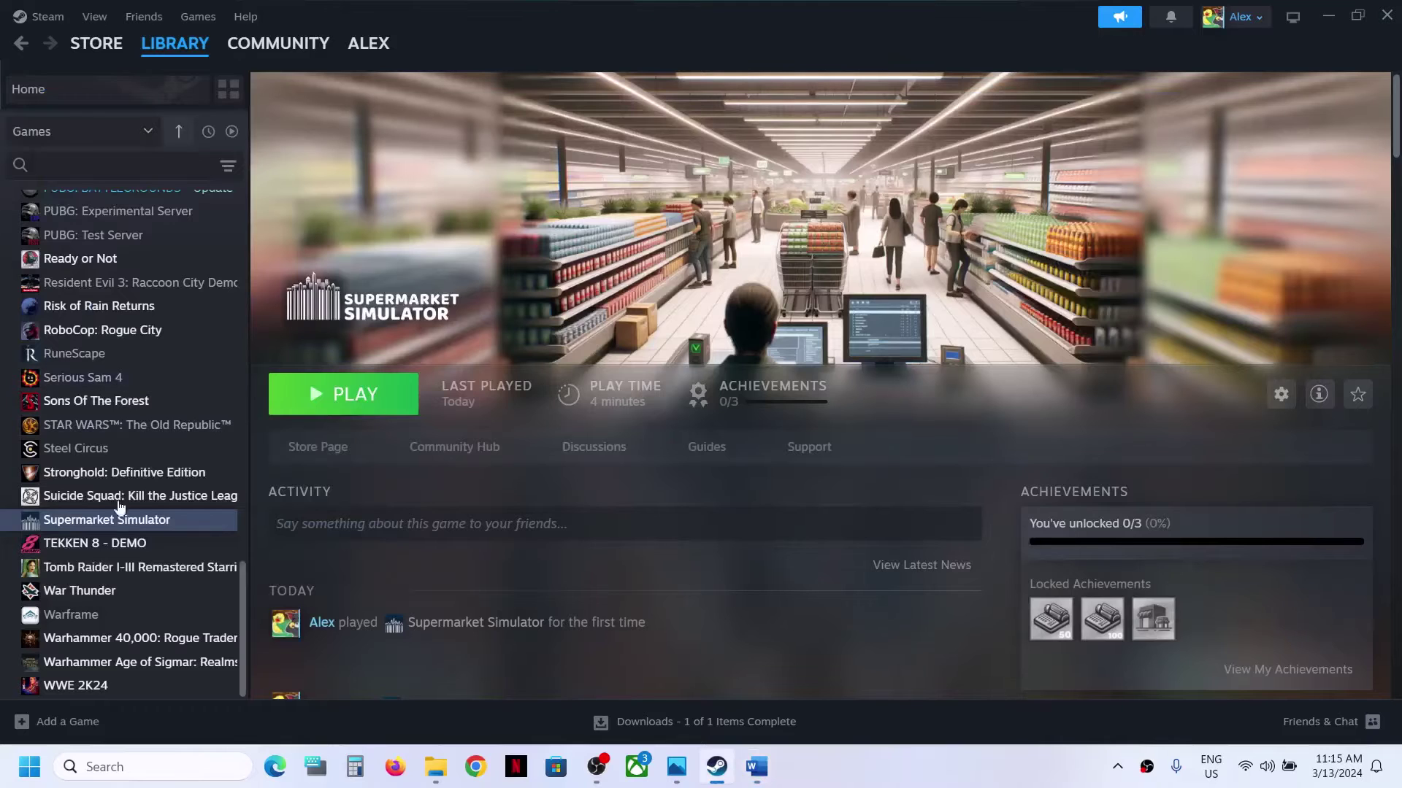
pyautogui.rightClick(117, 530)
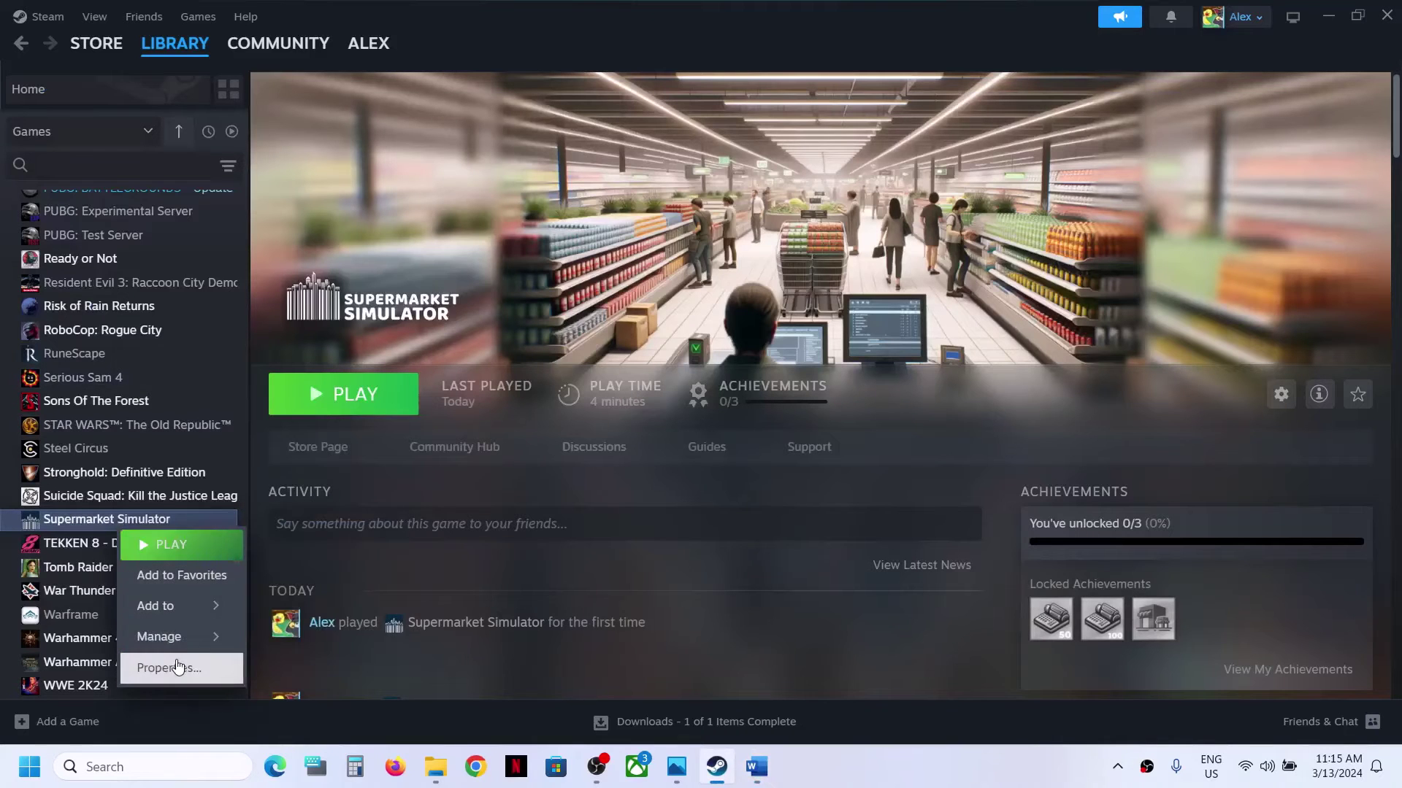
pyautogui.click(169, 696)
pyautogui.click(398, 284)
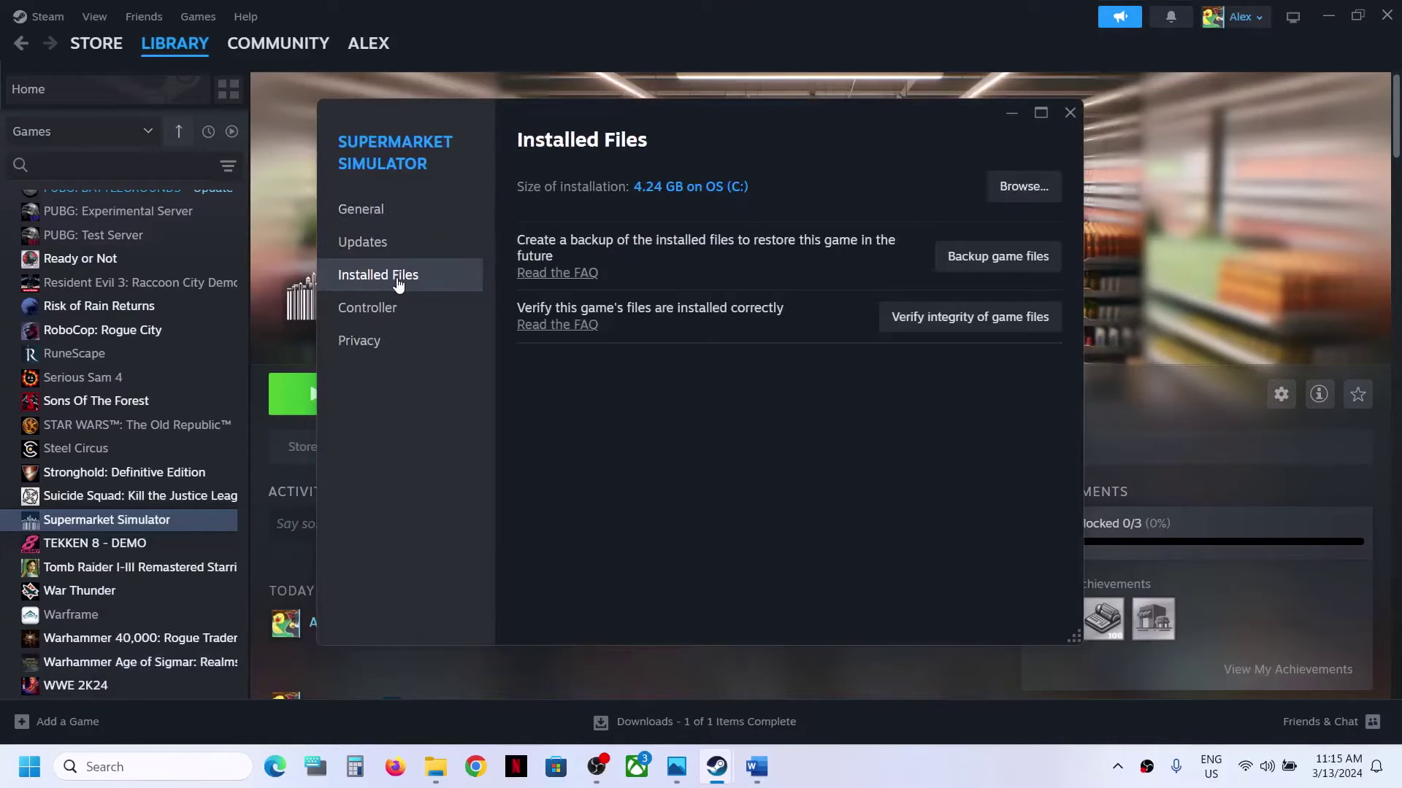
pyautogui.click(979, 320)
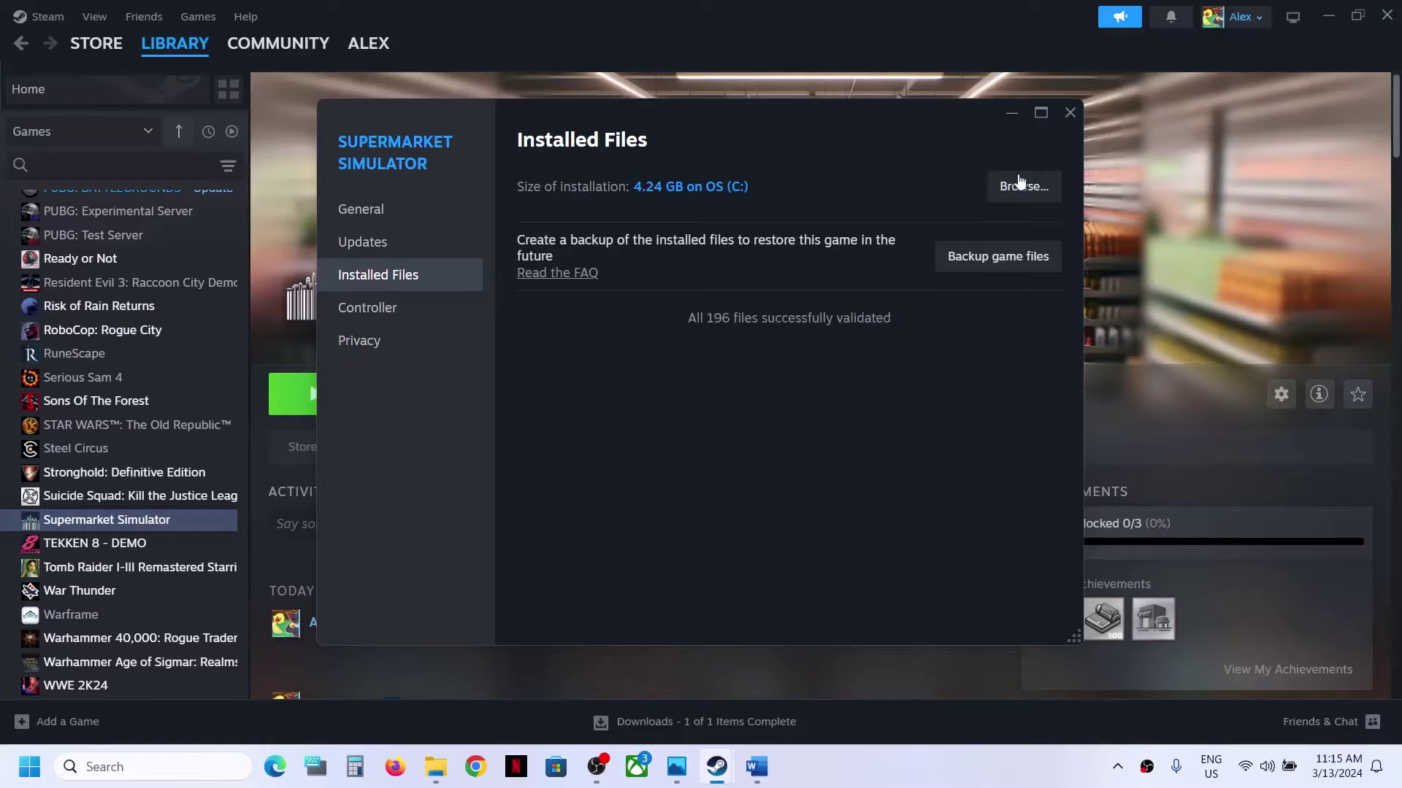
pyautogui.click(1068, 113)
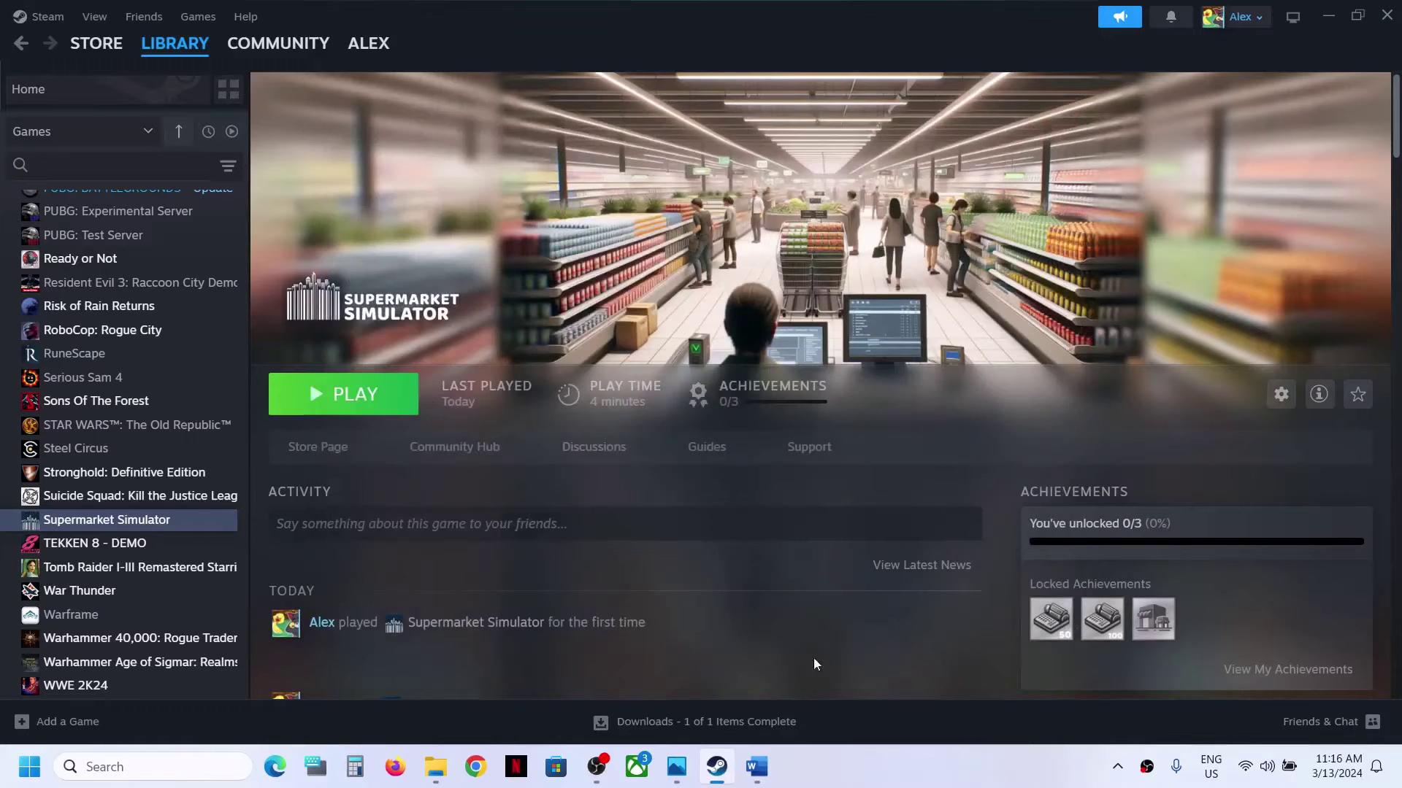
# Step: Following step 6 of the document, set Supermarket Simulator's Steam launch options to -dx11, launch the game to test it, and quit
pyautogui.click(757, 773)
pyautogui.scroll(-3, 571, 469)
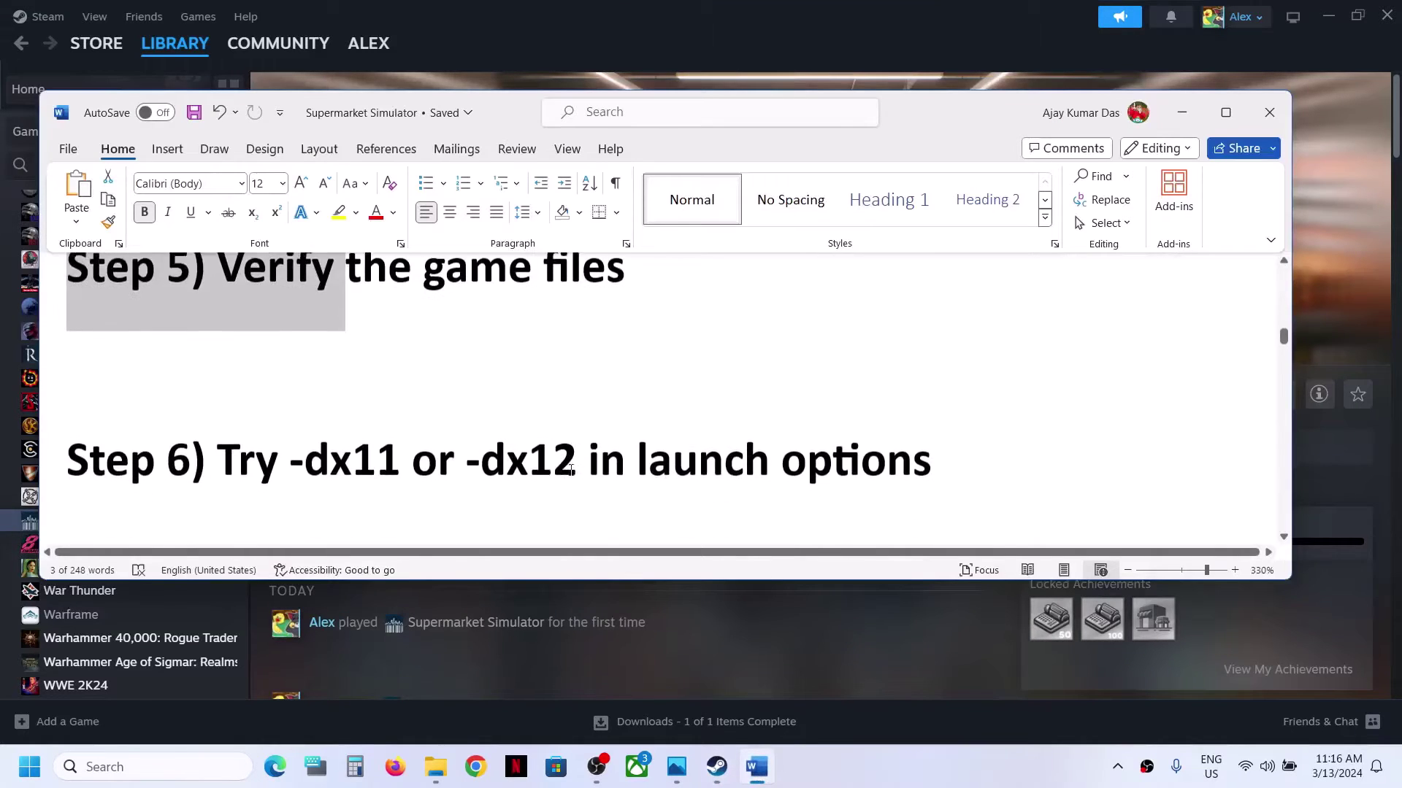
pyautogui.click(1182, 112)
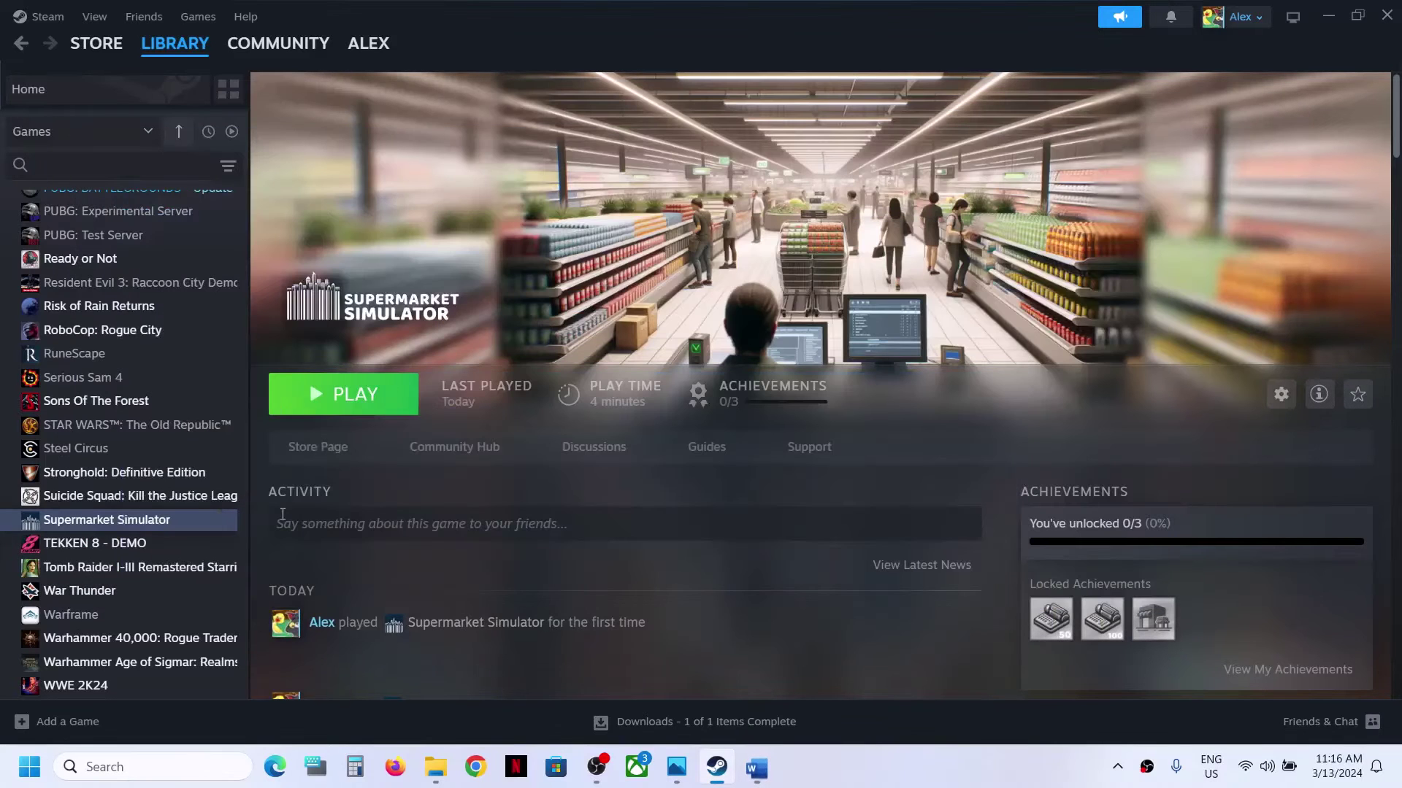
pyautogui.rightClick(142, 524)
pyautogui.click(187, 662)
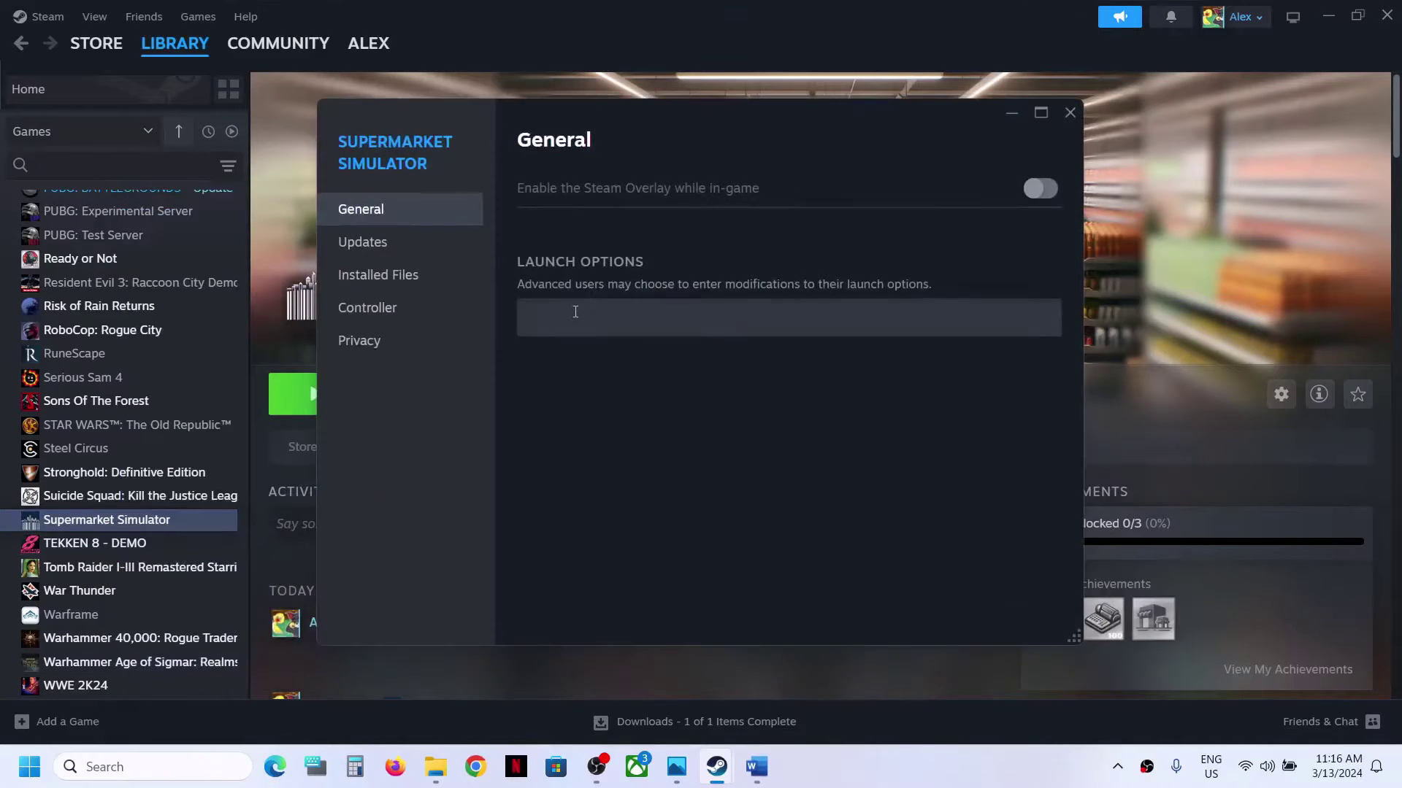
pyautogui.click(573, 316)
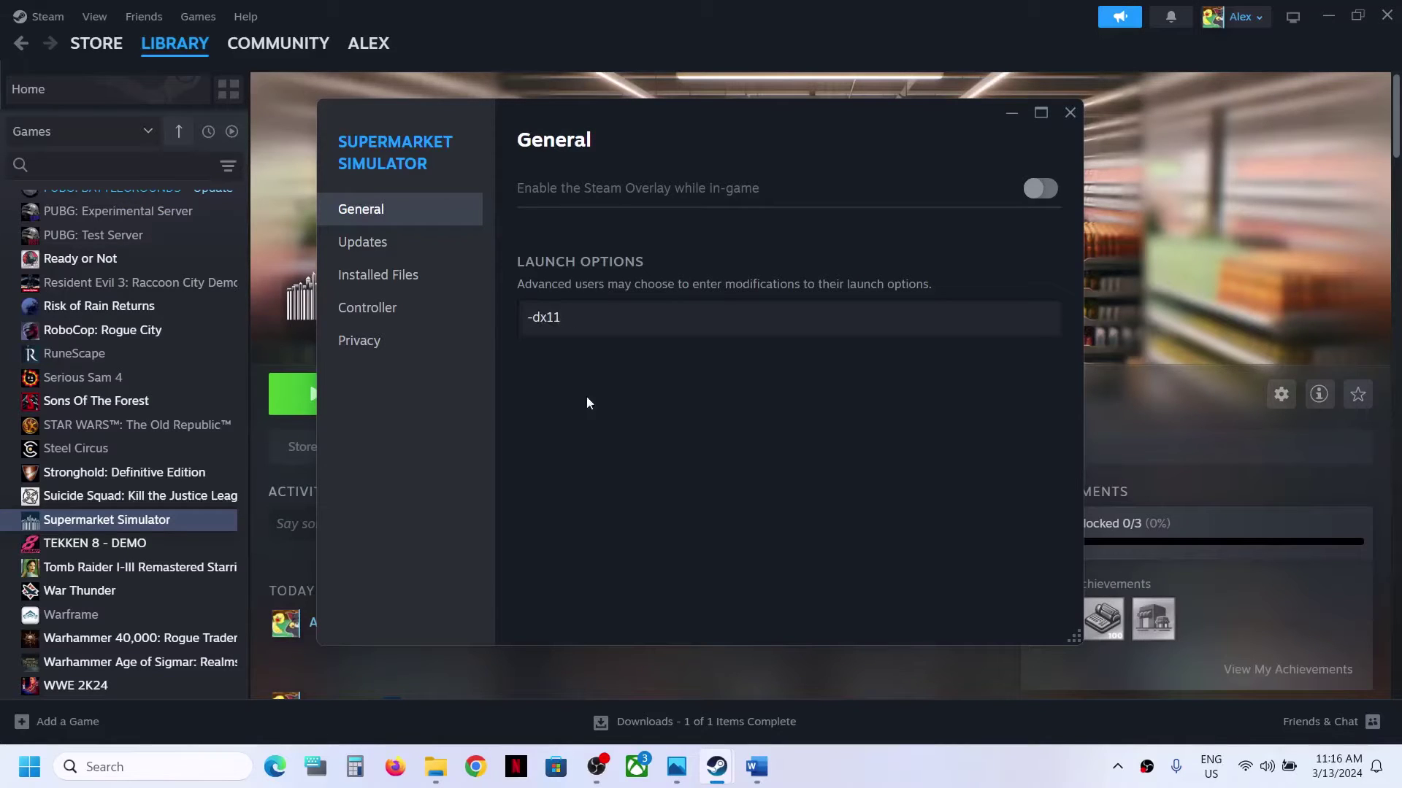
pyautogui.click(1066, 114)
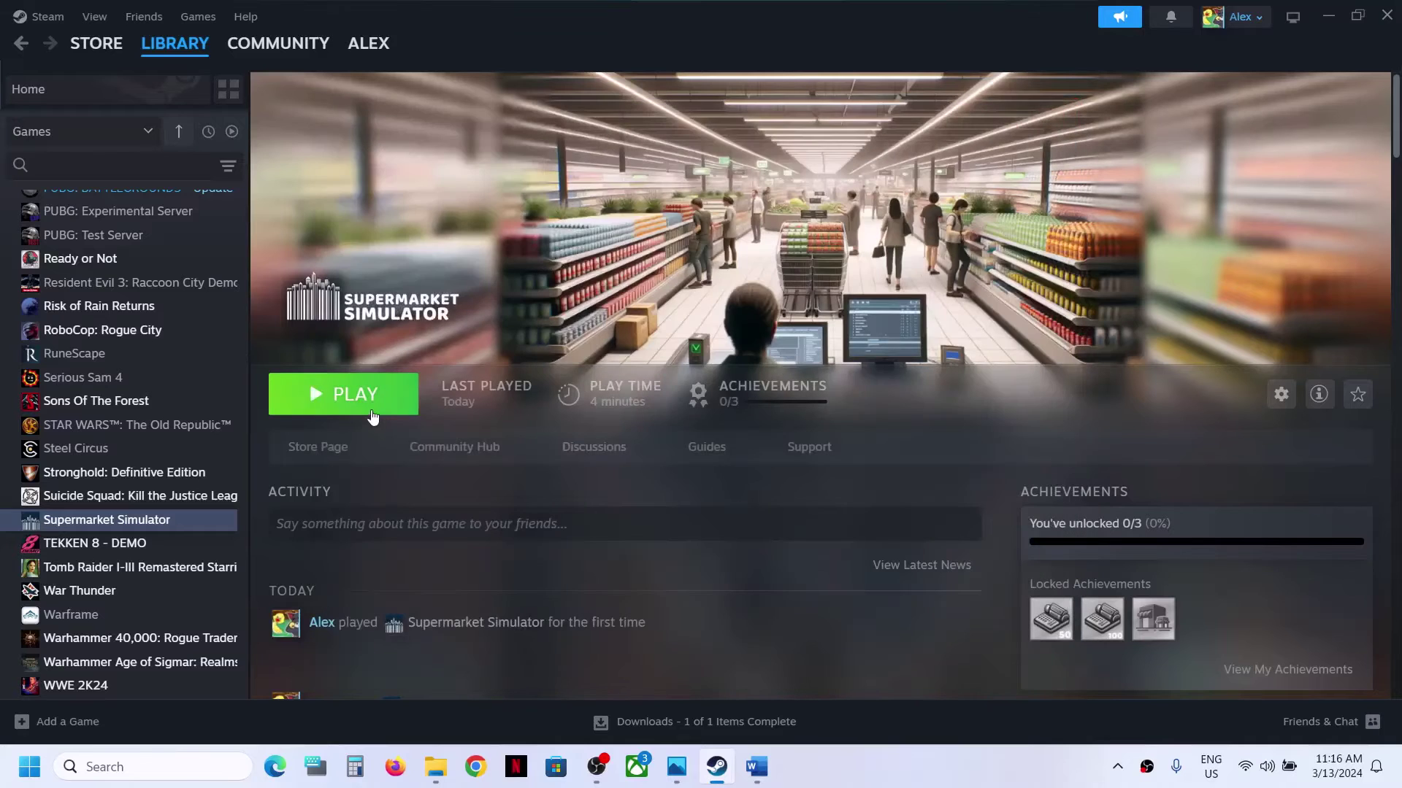
pyautogui.click(370, 413)
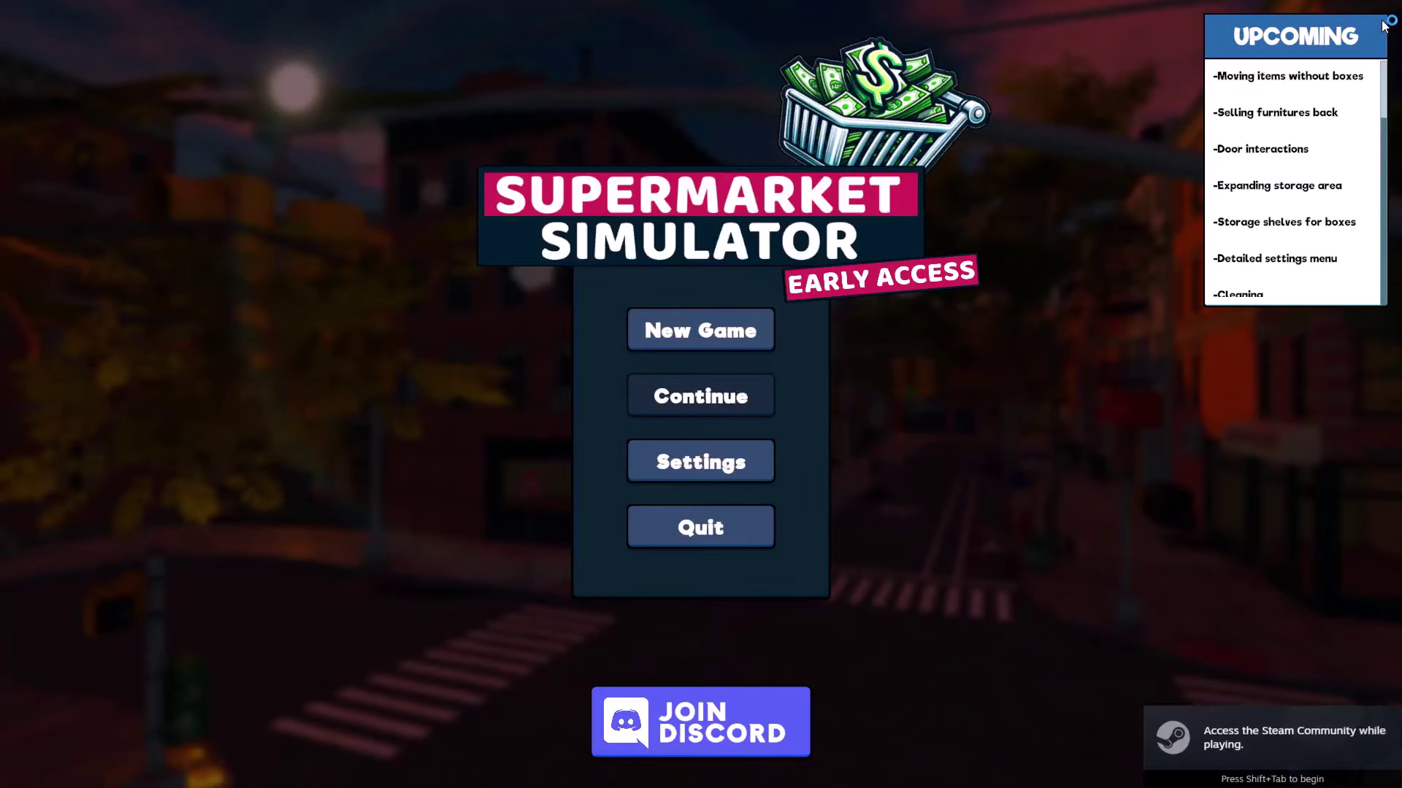
pyautogui.click(743, 542)
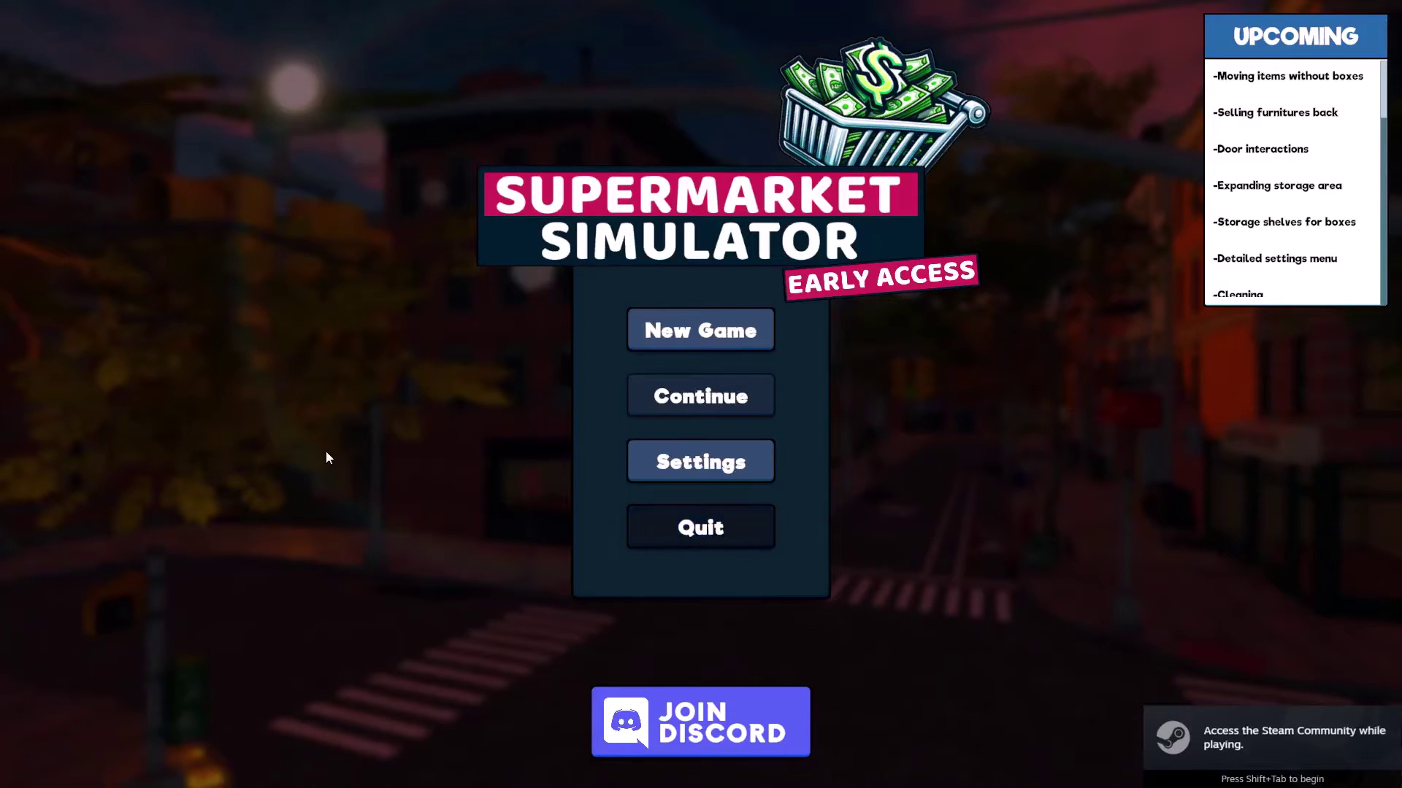
# Step: Replace Supermarket Simulator's launch option with the document's alternative, -dx12, launch the game to test it, and stop it
pyautogui.rightClick(131, 517)
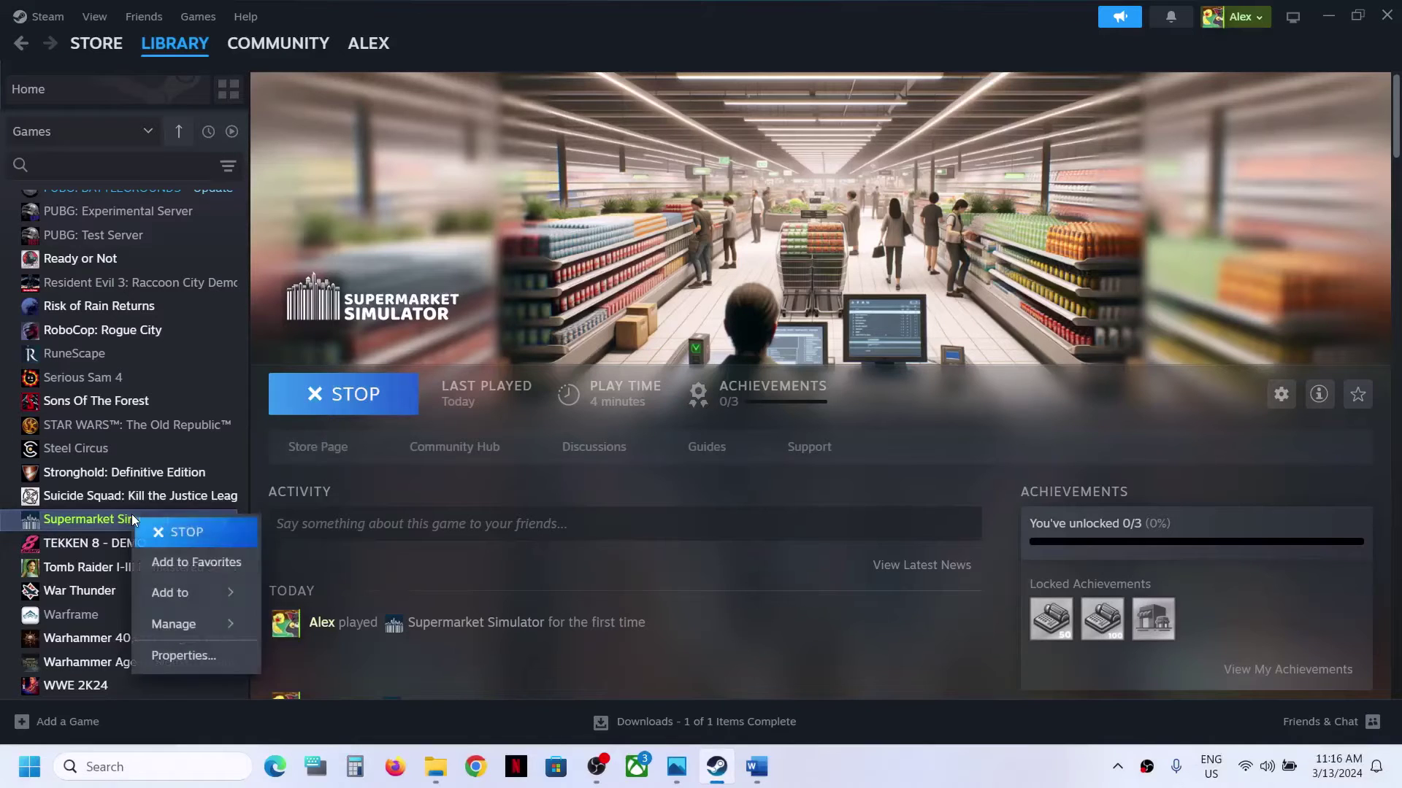
pyautogui.click(197, 654)
pyautogui.click(590, 319)
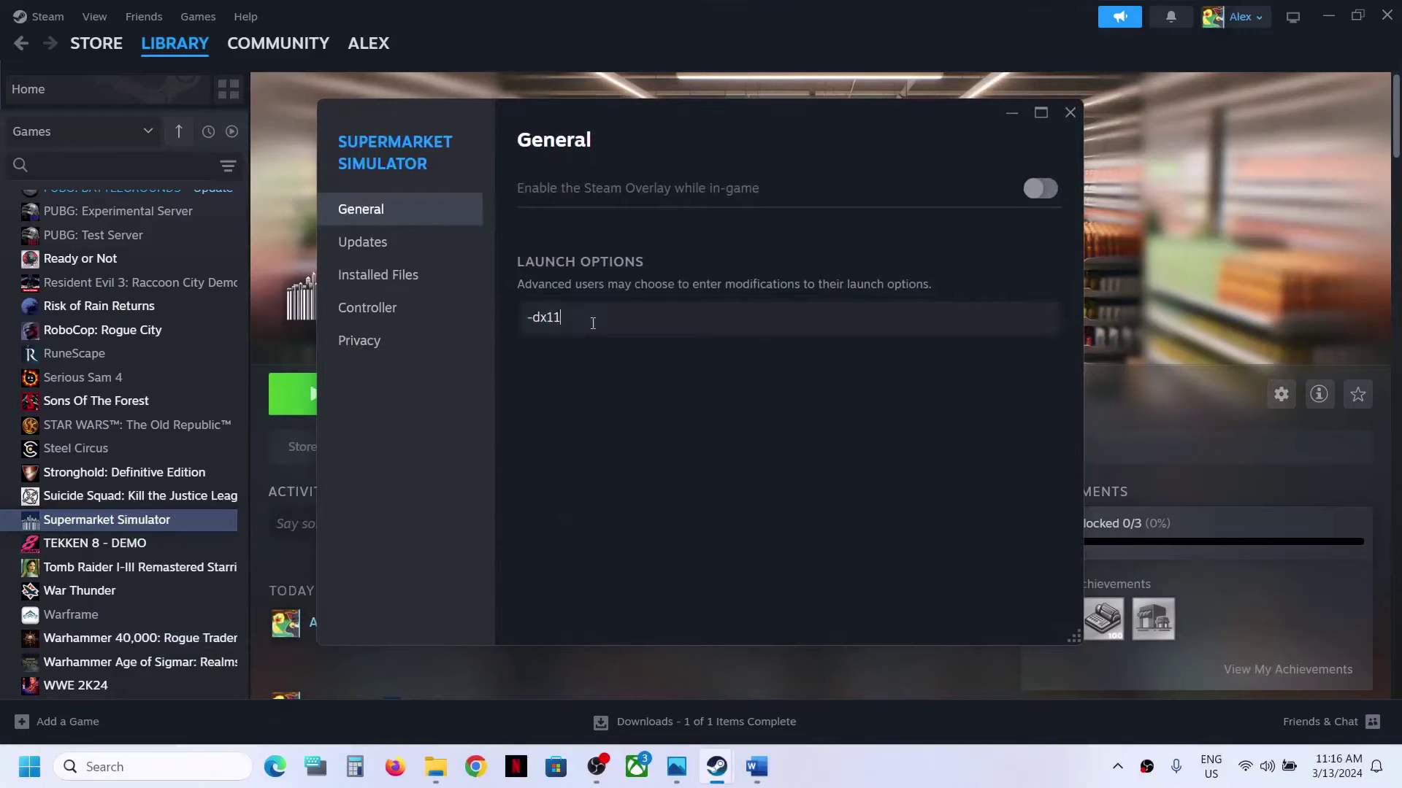
pyautogui.hotkey('ctrl', 'a')
pyautogui.write('-')
pyautogui.click(1071, 111)
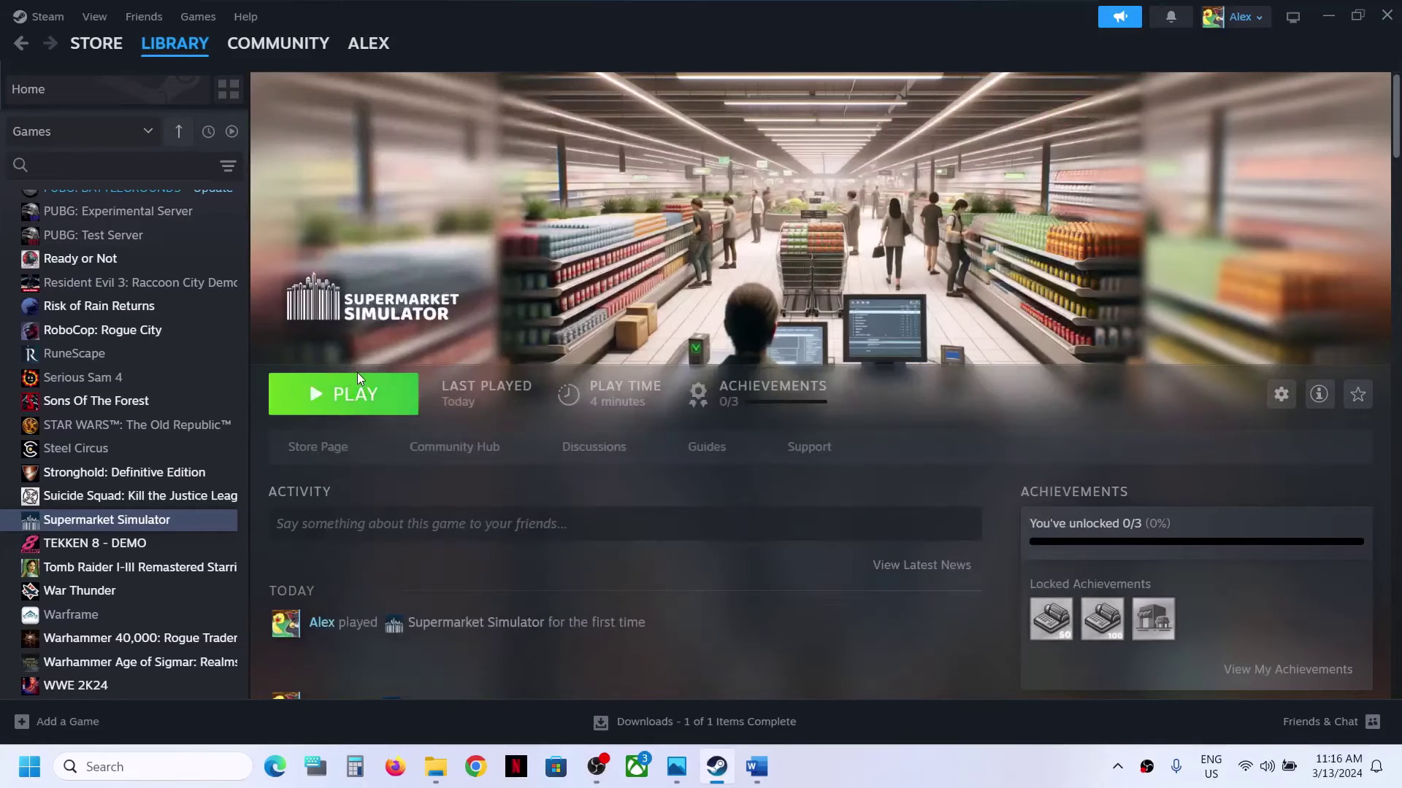
pyautogui.click(356, 395)
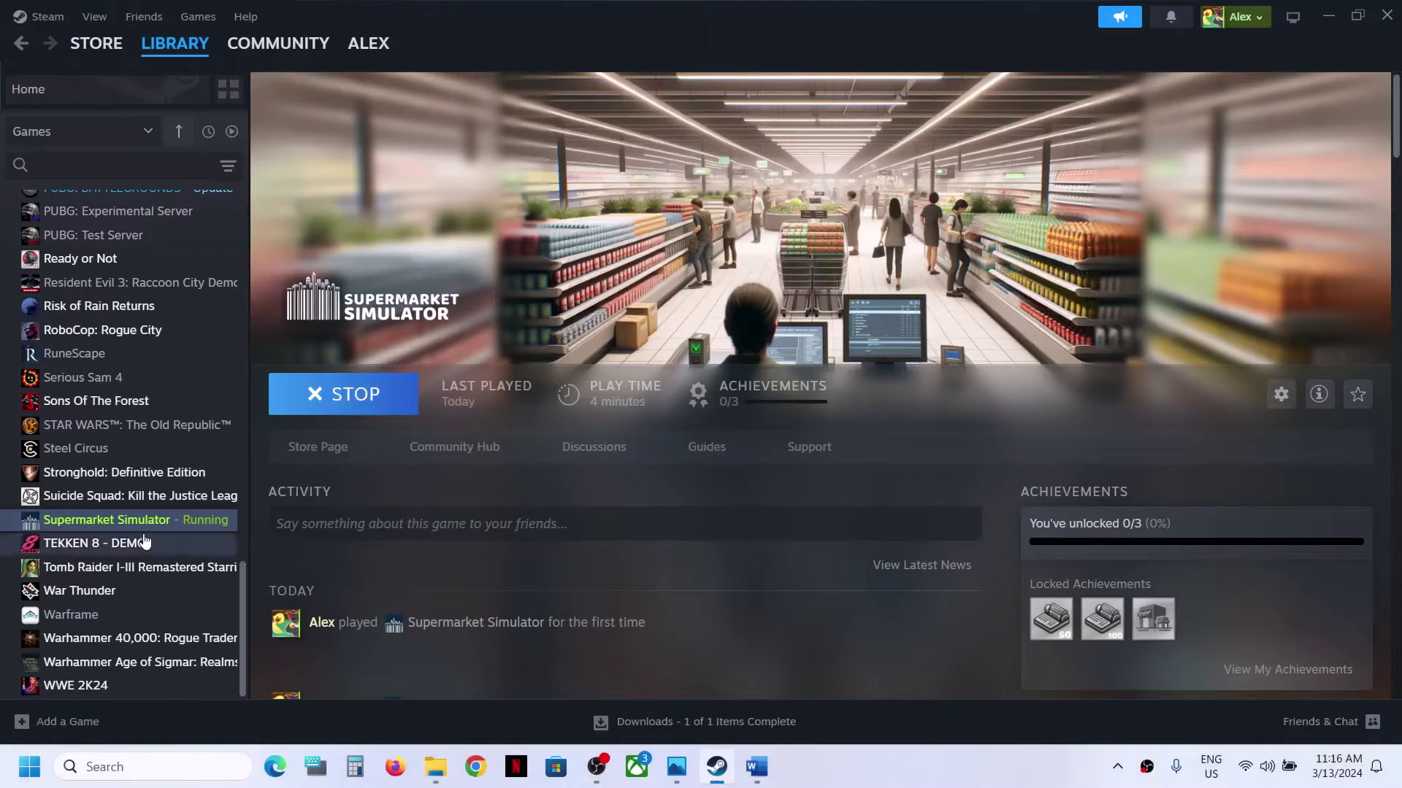
pyautogui.rightClick(164, 522)
pyautogui.click(203, 532)
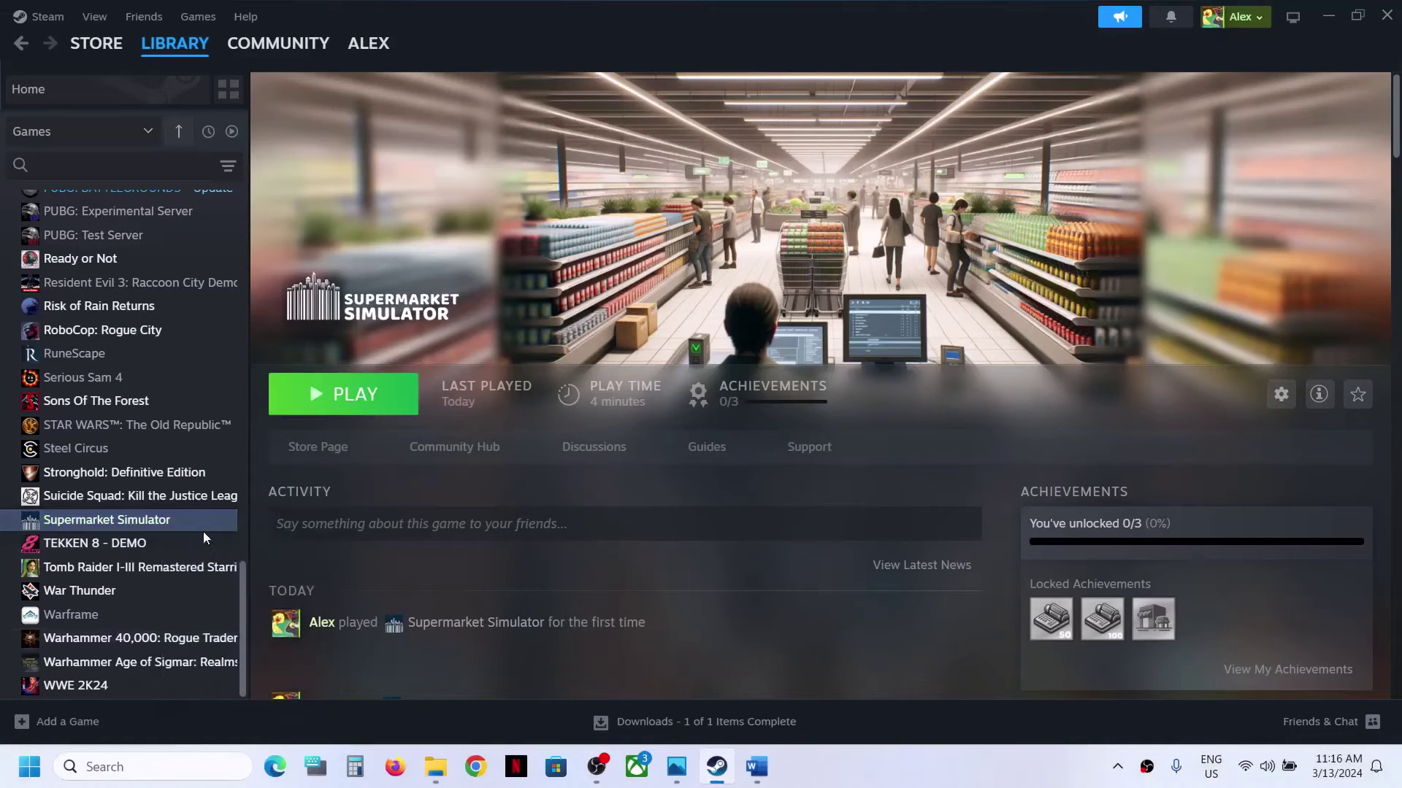
# Step: Clear the launch options in Supermarket Simulator's Steam properties and close the properties
pyautogui.rightClick(191, 527)
pyautogui.click(234, 661)
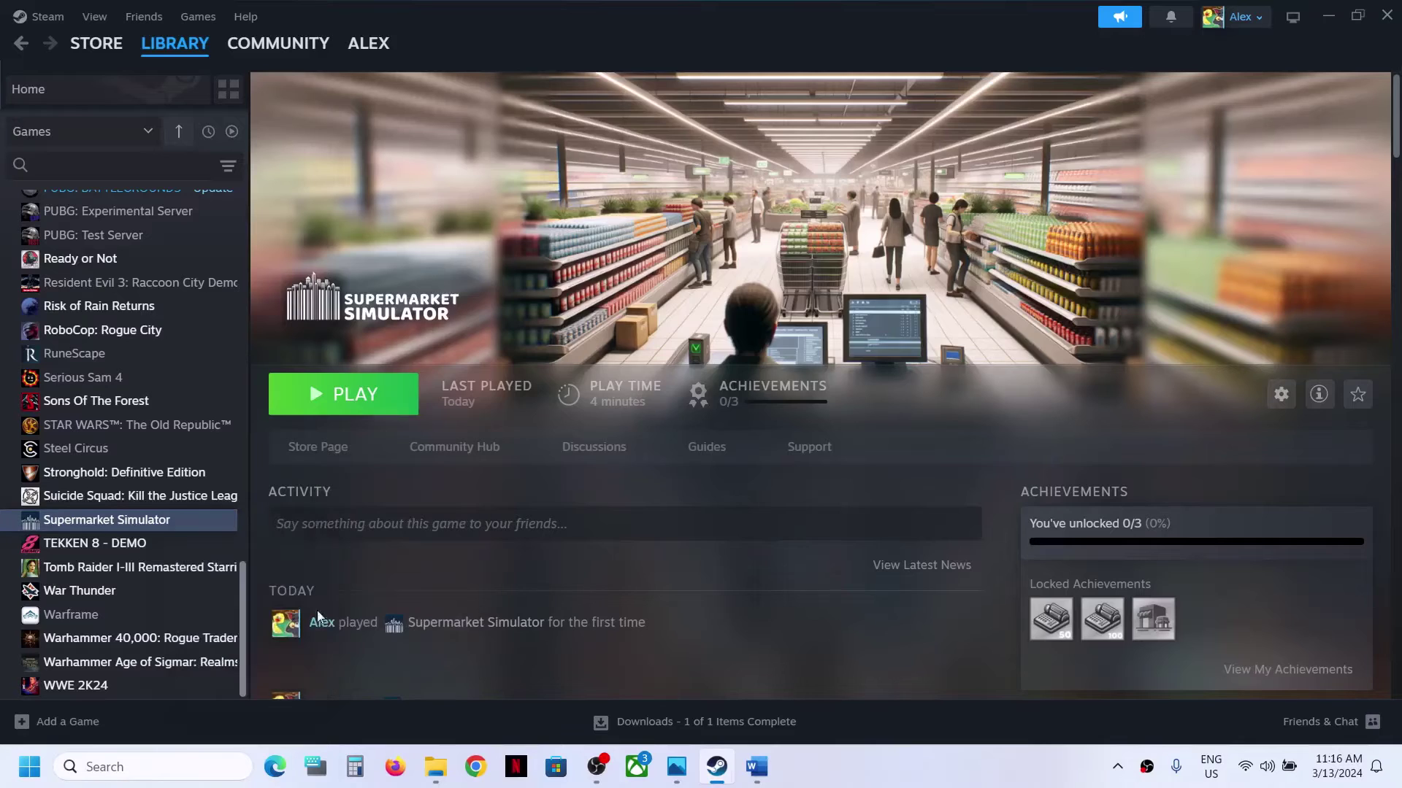
pyautogui.moveTo(586, 313); pyautogui.dragTo(469, 307)
pyautogui.press('BackSpace')
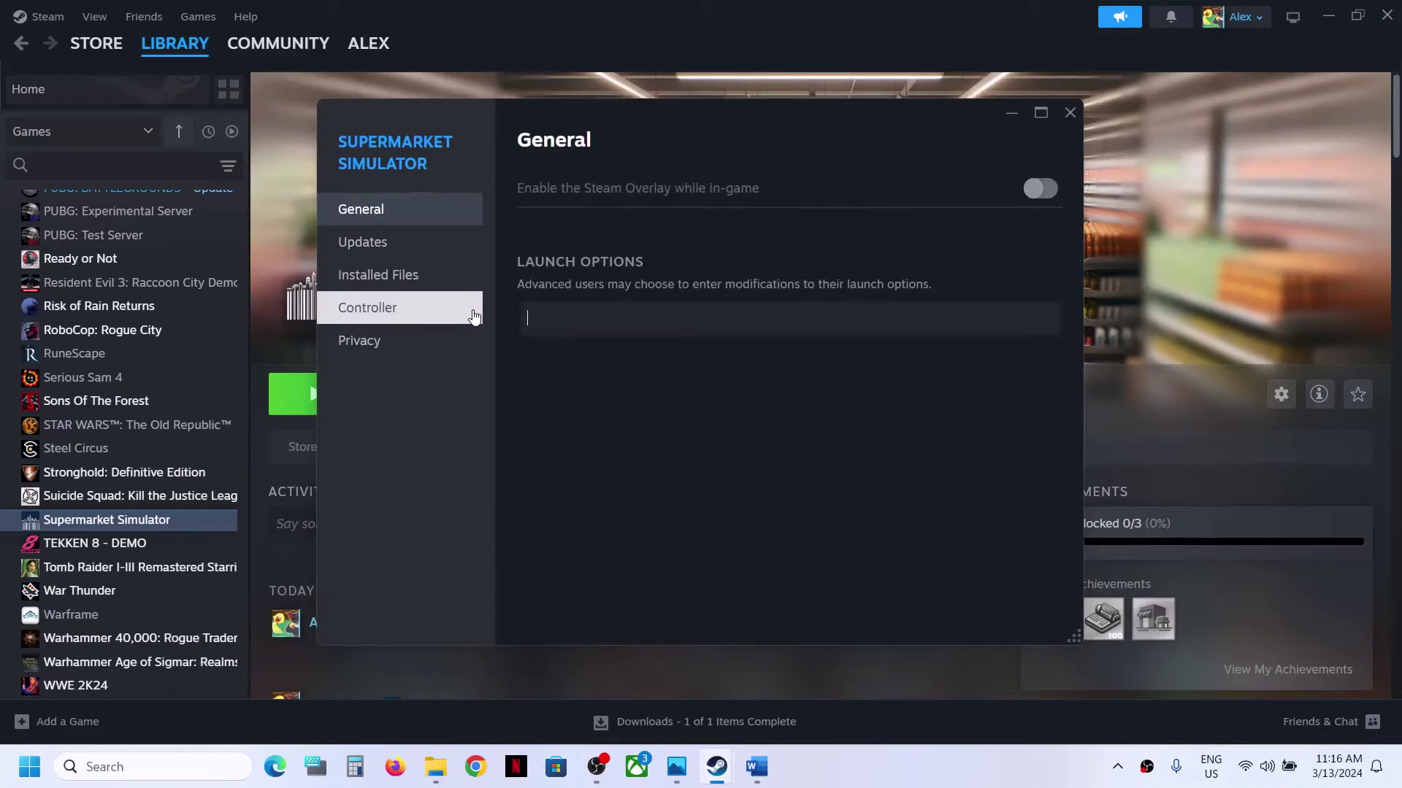
pyautogui.click(1080, 106)
# Step: Review step 7 in the Word document on clean graphics driver installation, including the NVIDIA and AMD driver links
pyautogui.click(756, 766)
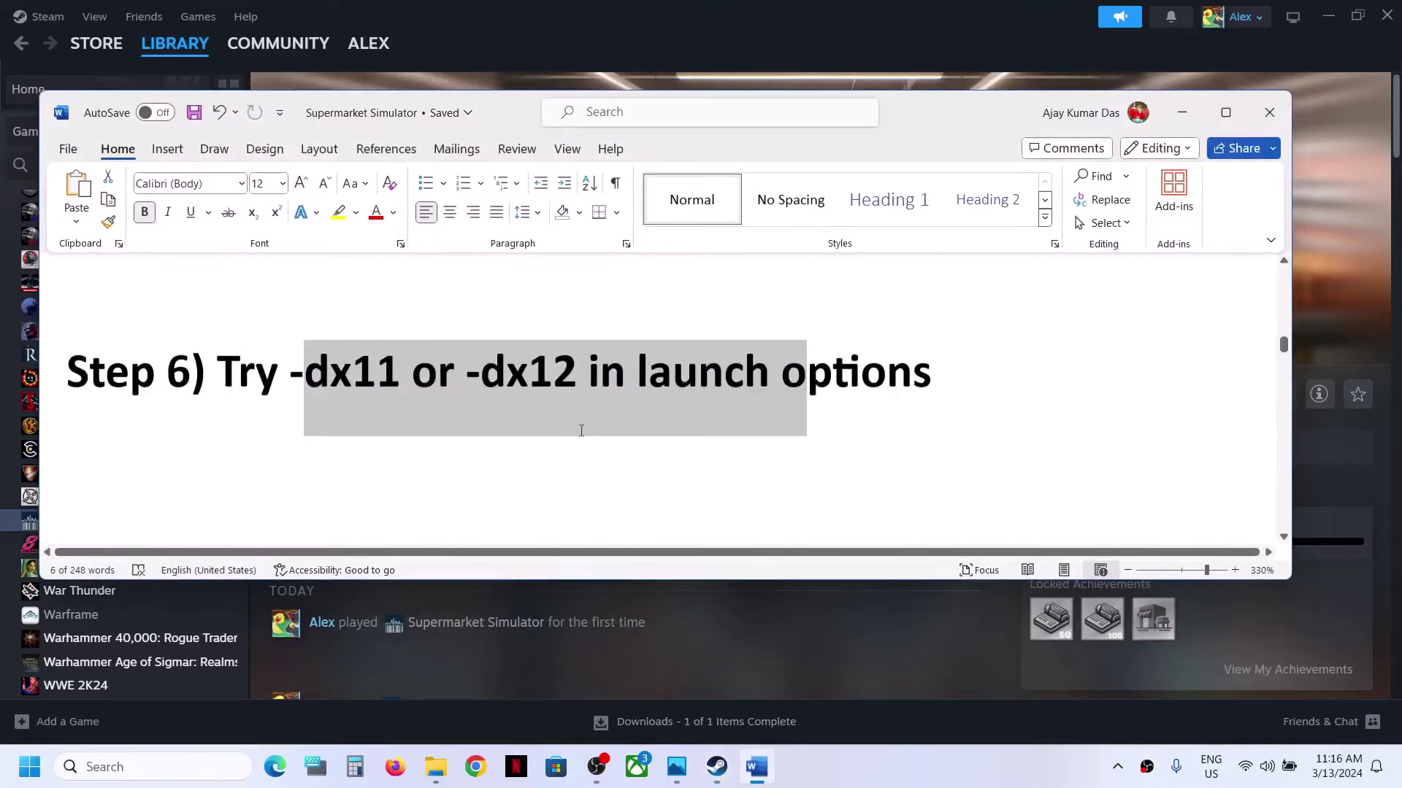
pyautogui.scroll(-5, 581, 431)
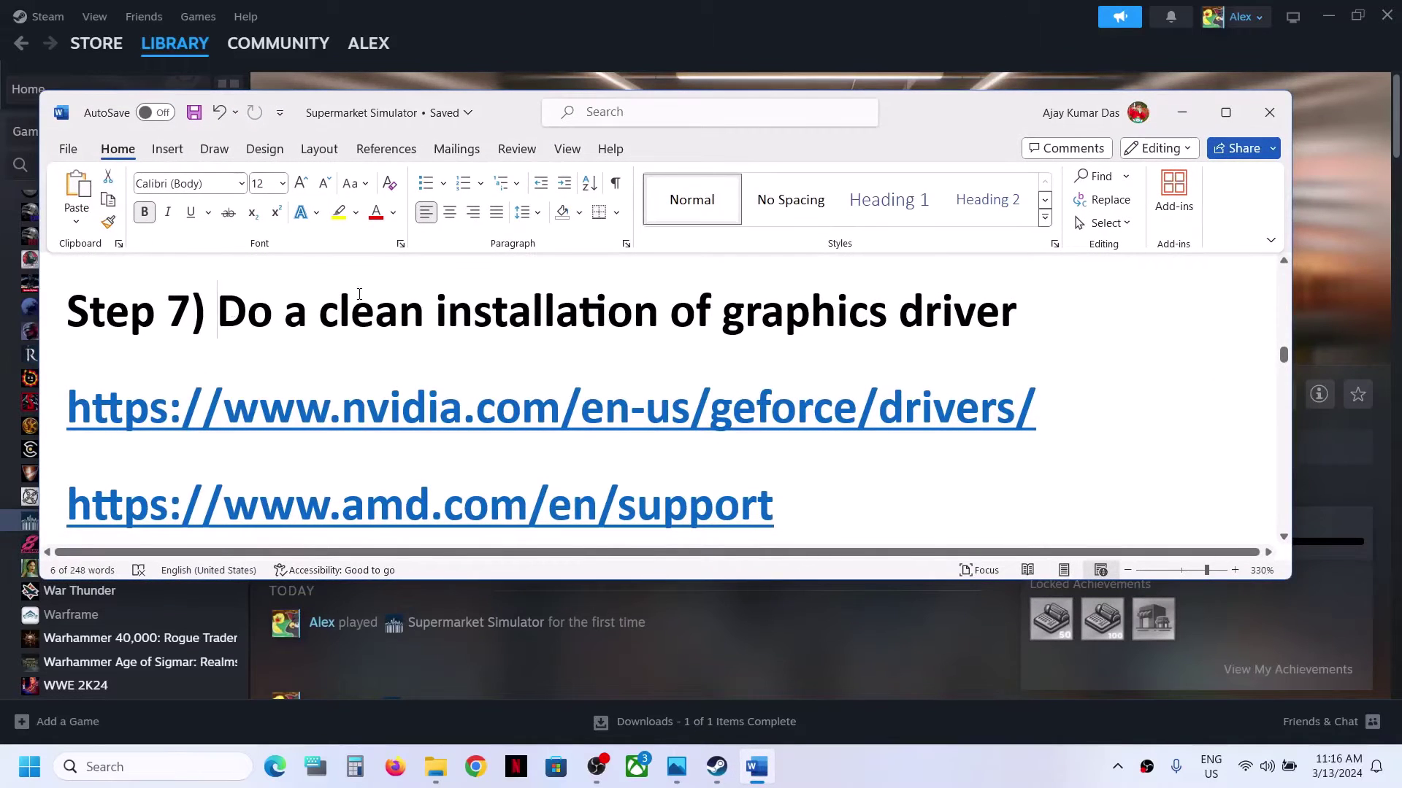
pyautogui.moveTo(218, 312); pyautogui.dragTo(1026, 321)
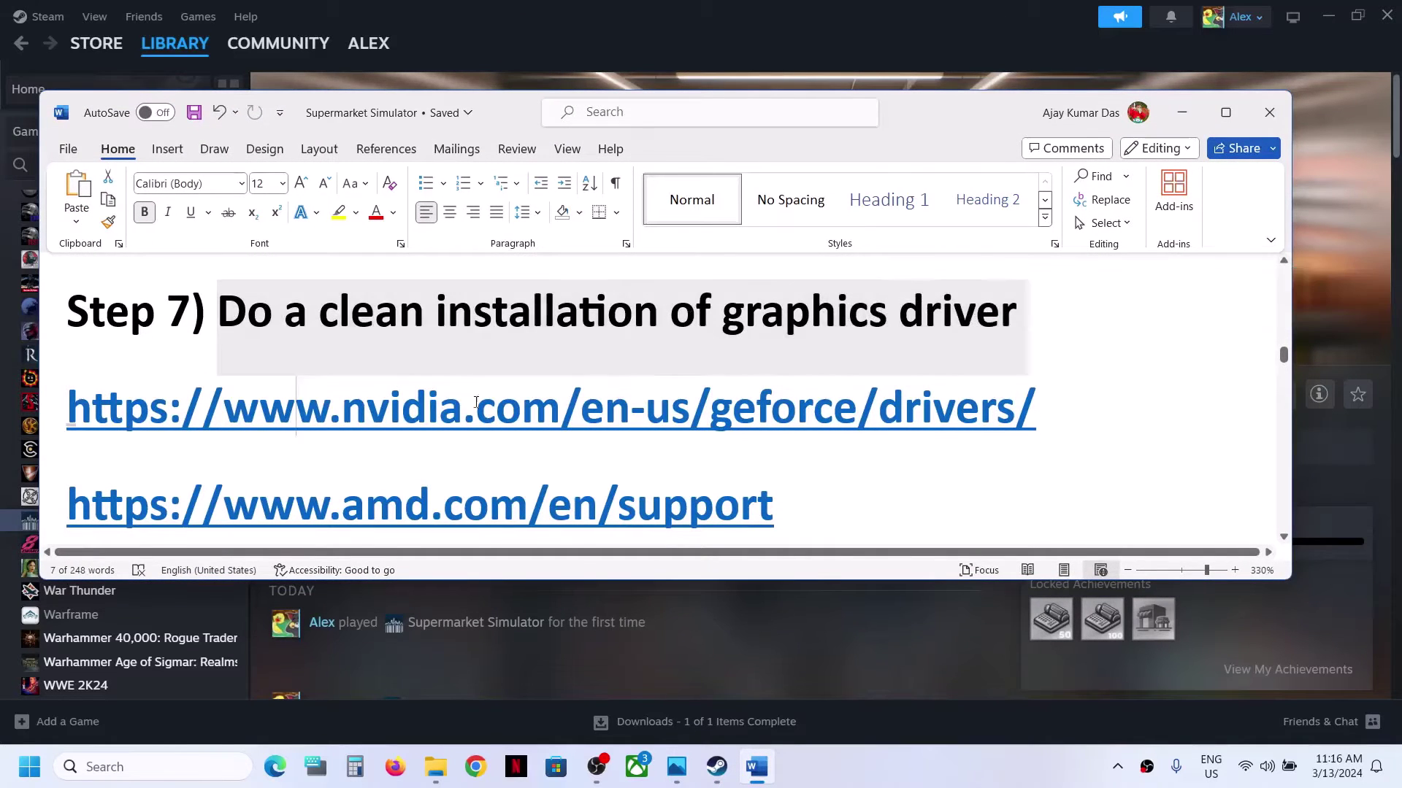
pyautogui.moveTo(476, 403); pyautogui.dragTo(688, 408)
pyautogui.moveTo(341, 504); pyautogui.dragTo(738, 504)
pyautogui.click(1182, 112)
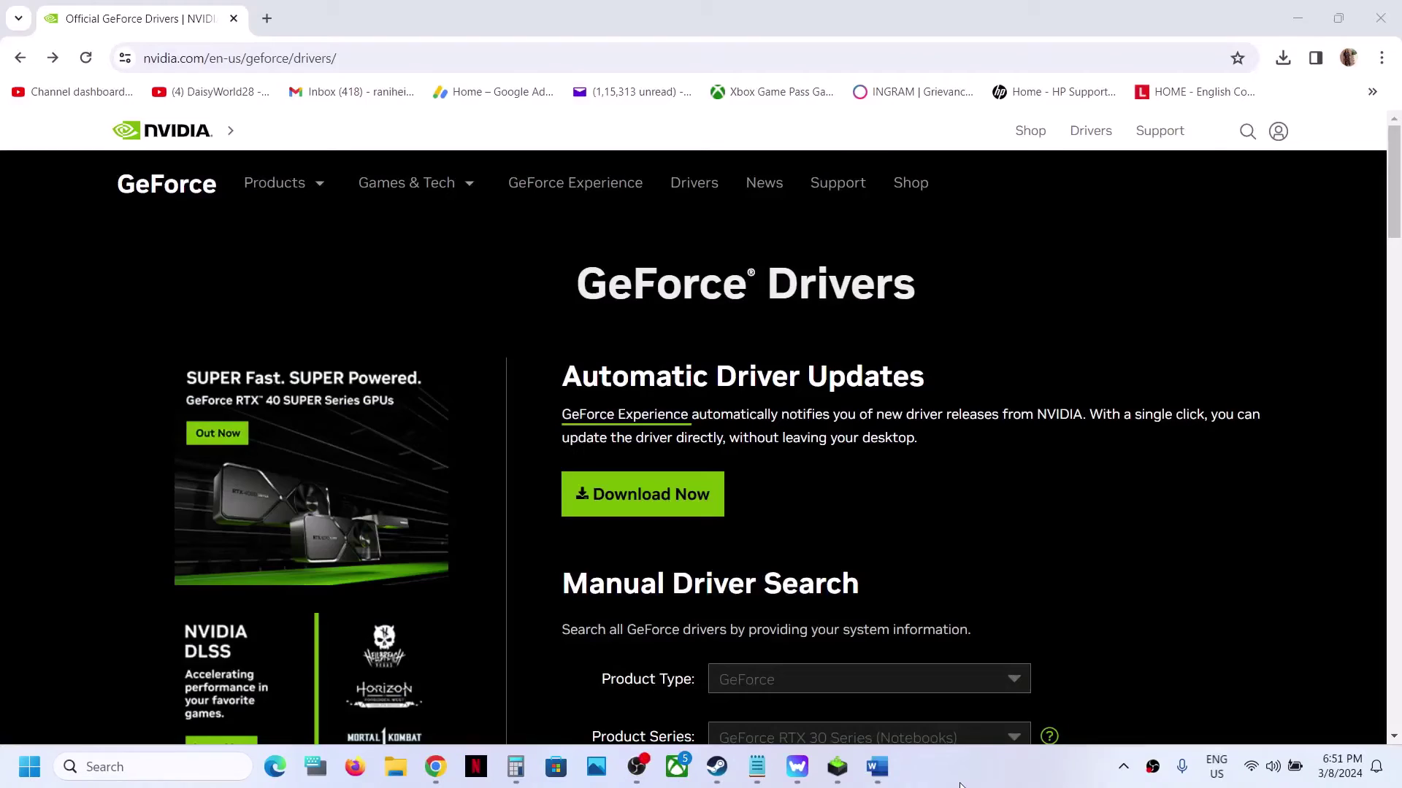
# Step: Search for NVIDIA drivers manually for GeForce, RTX 30 Series (Notebooks), RTX 3050 Laptop GPU and Windows 11
pyautogui.scroll(-5, 873, 487)
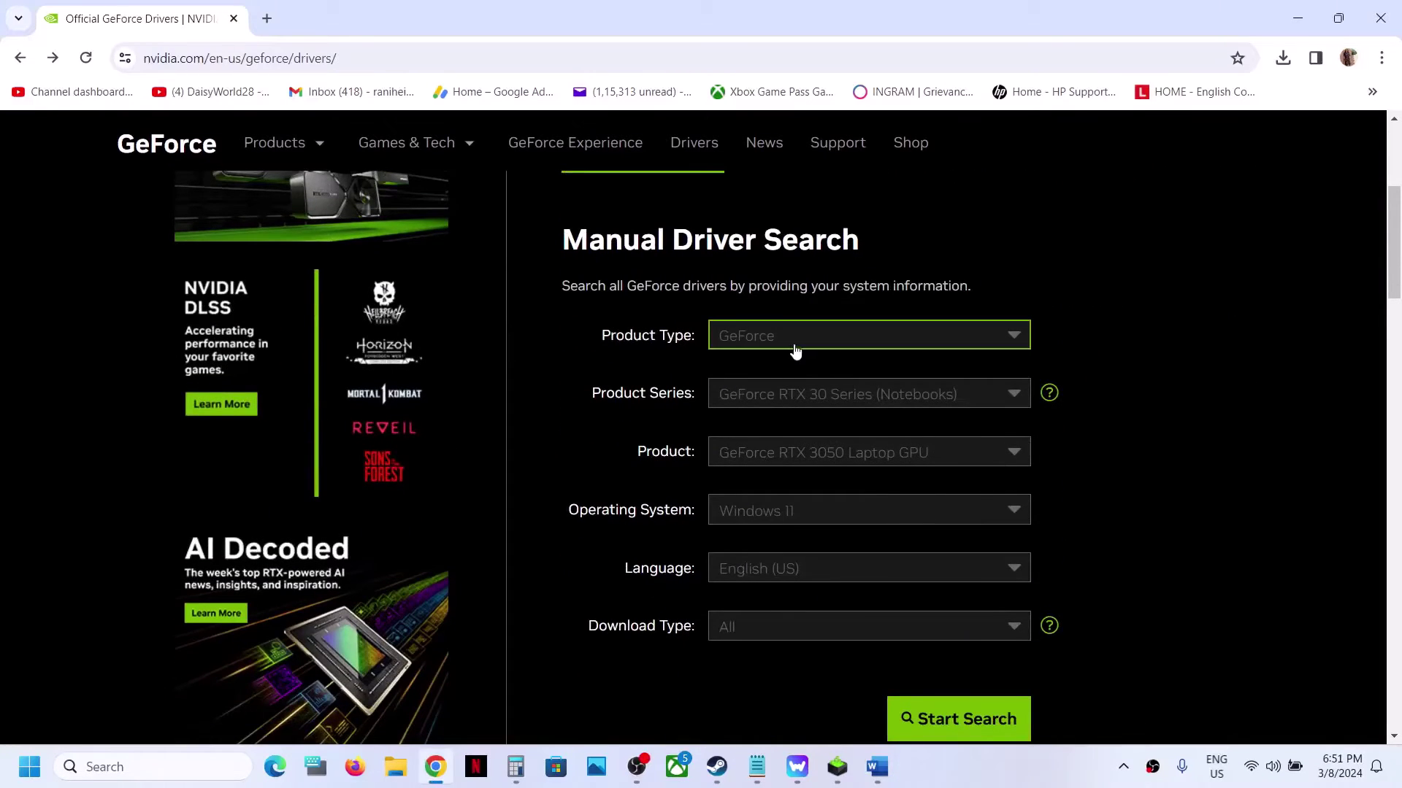
pyautogui.click(794, 341)
pyautogui.click(779, 376)
pyautogui.click(827, 403)
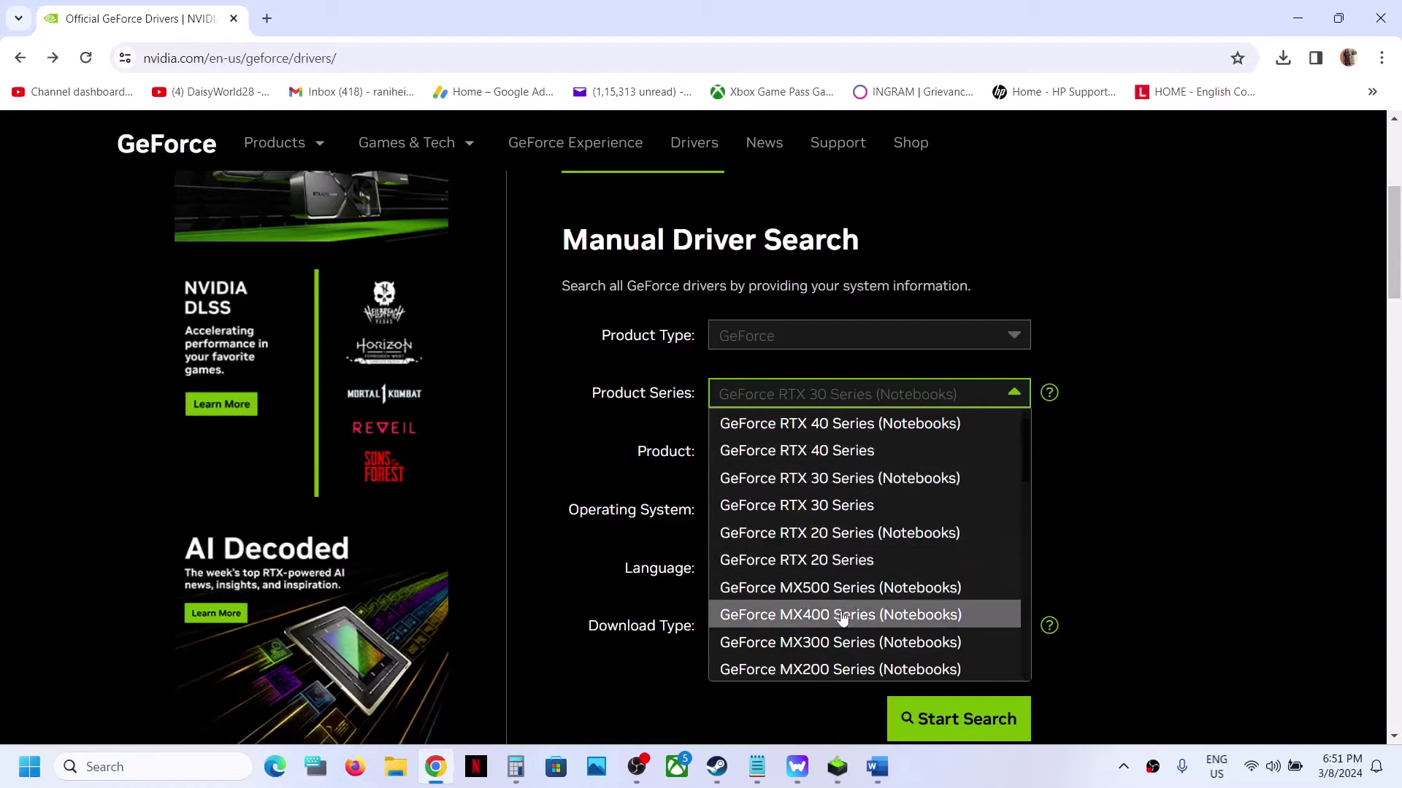
pyautogui.click(872, 479)
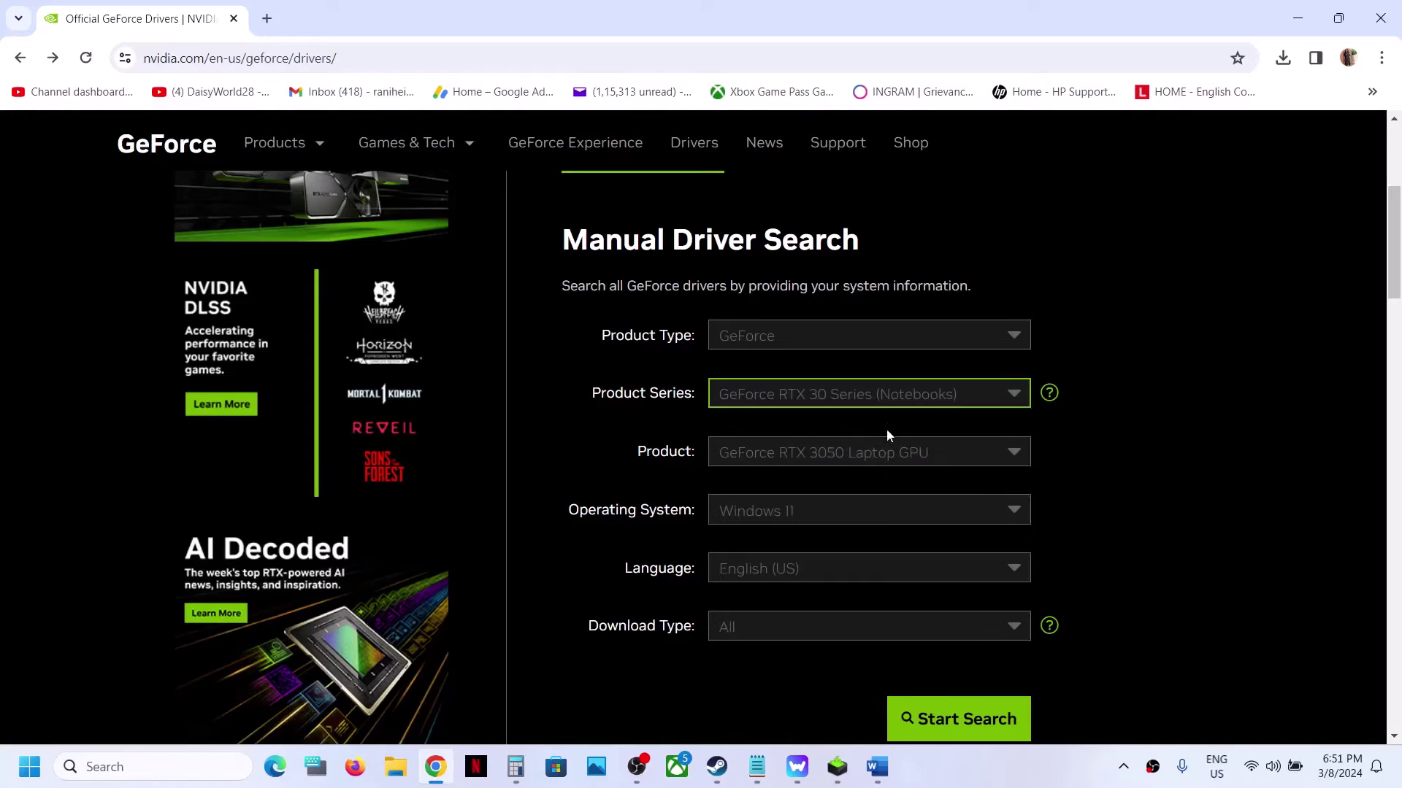
pyautogui.click(844, 458)
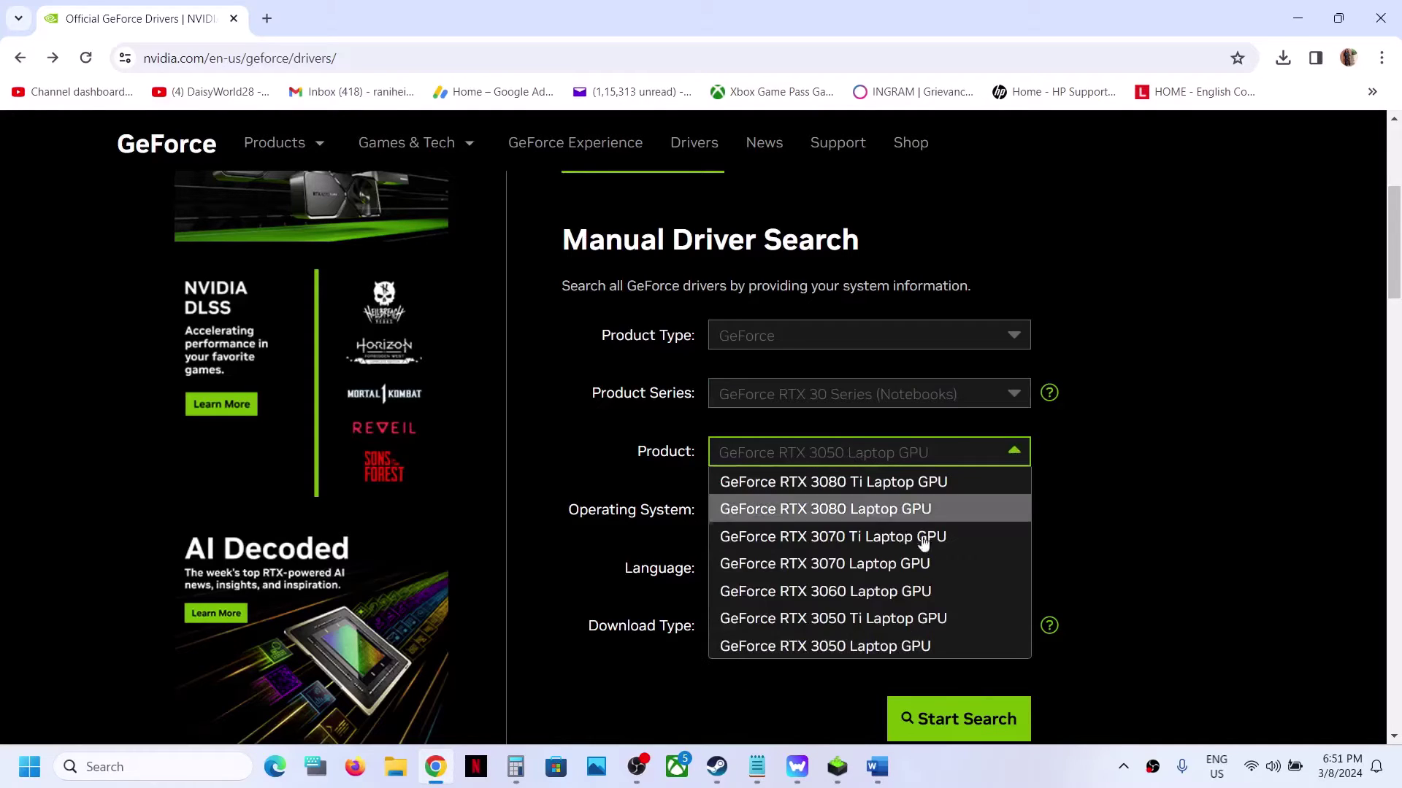
pyautogui.click(899, 647)
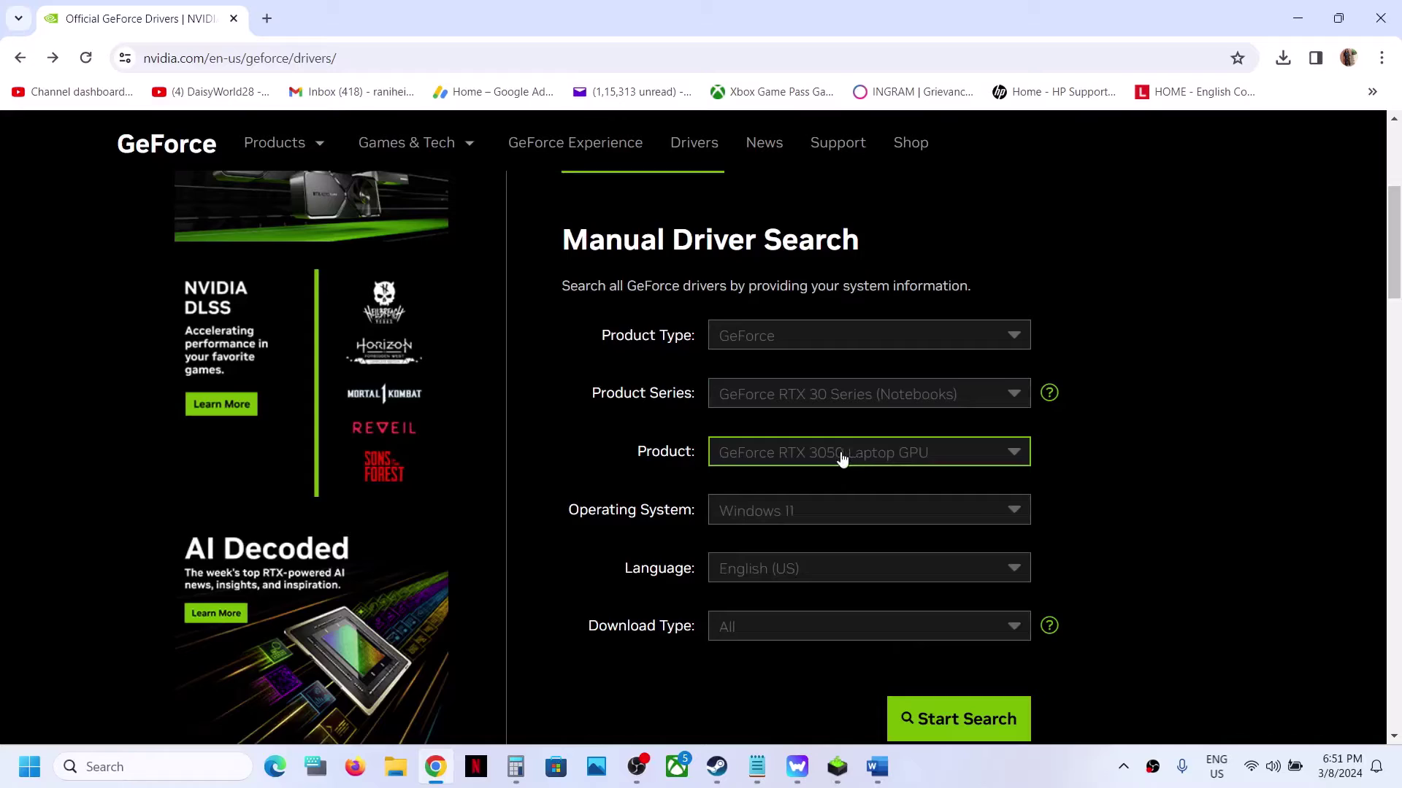
pyautogui.click(823, 509)
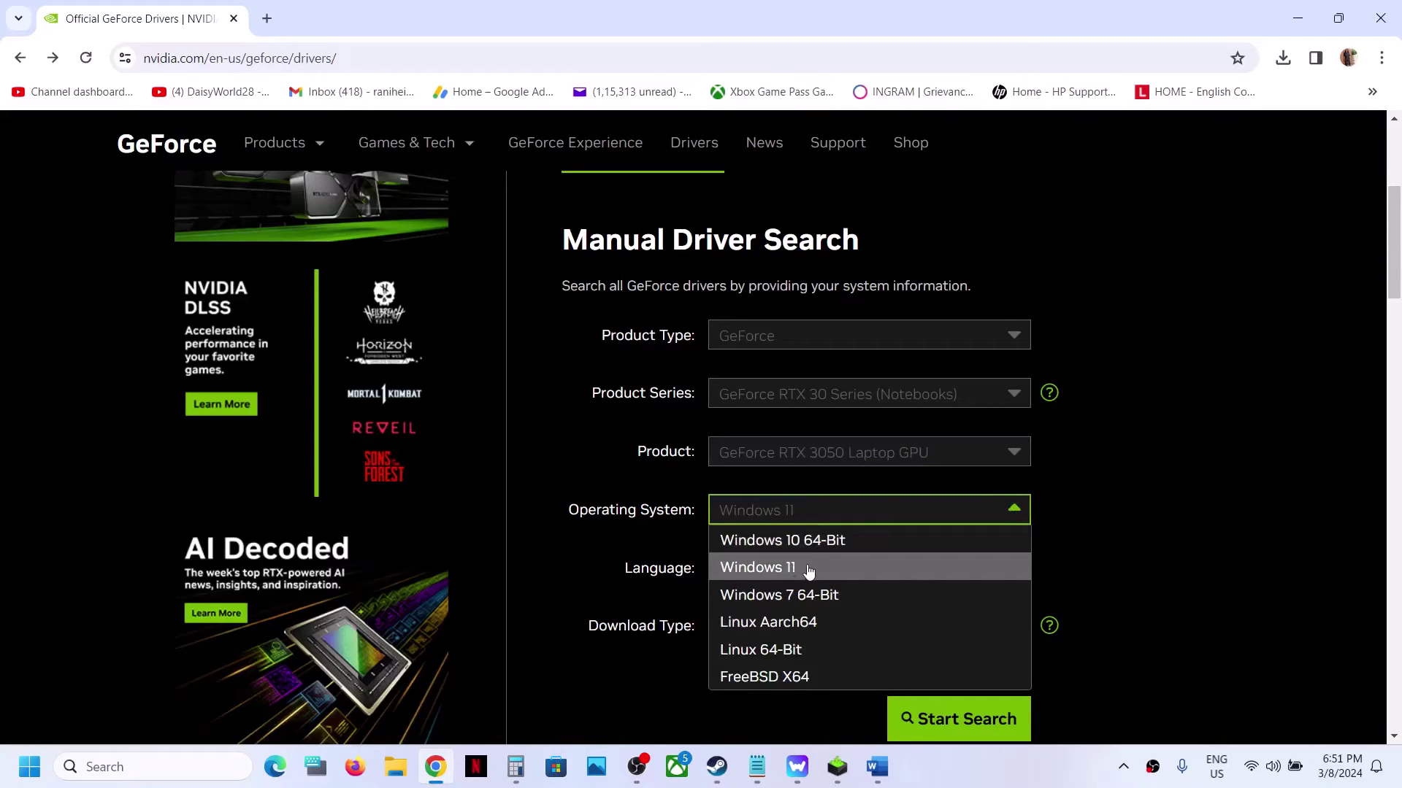
pyautogui.click(1128, 520)
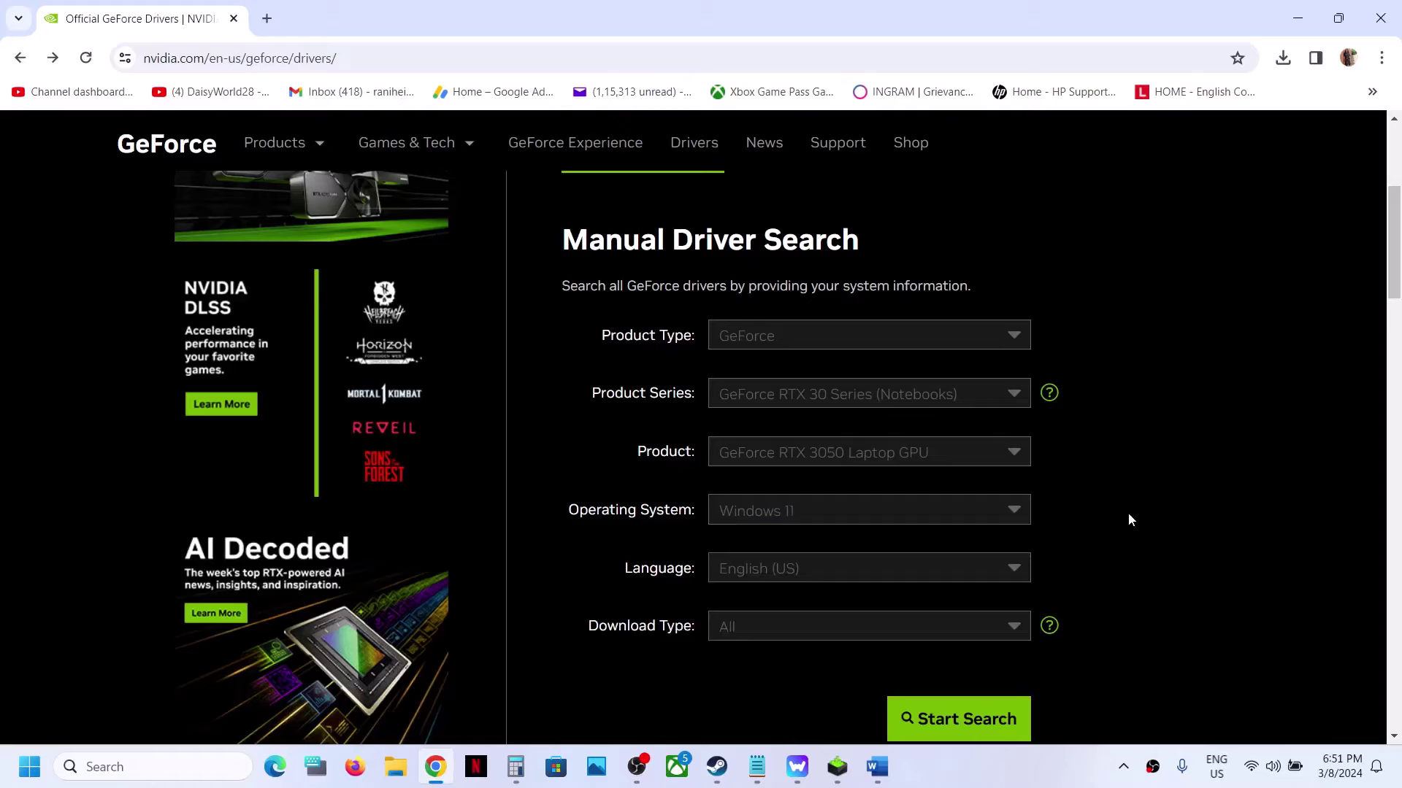
pyautogui.click(967, 721)
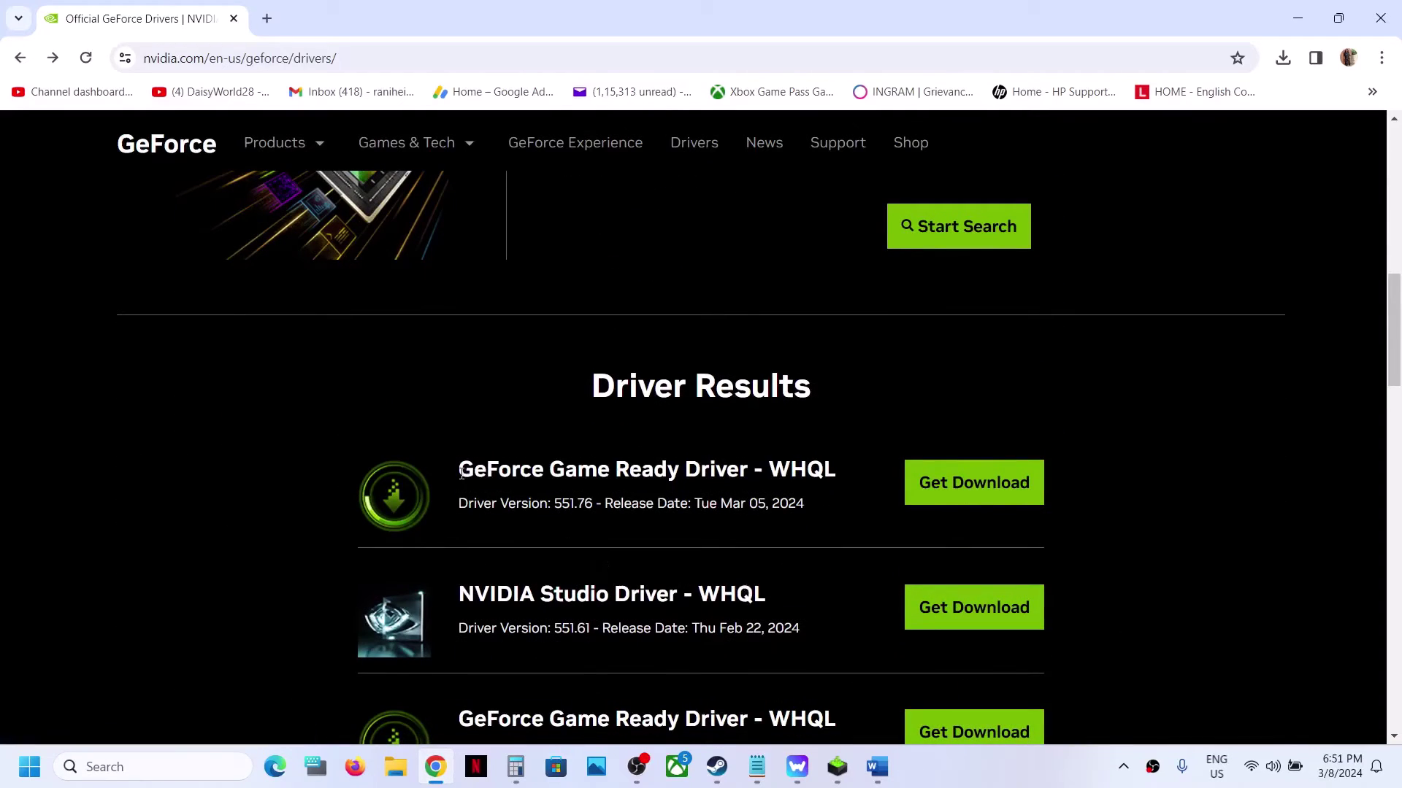
# Step: Check the version of the newest GeForce Game Ready Driver in the results, download it, and view its download progress
pyautogui.moveTo(460, 473); pyautogui.dragTo(666, 471)
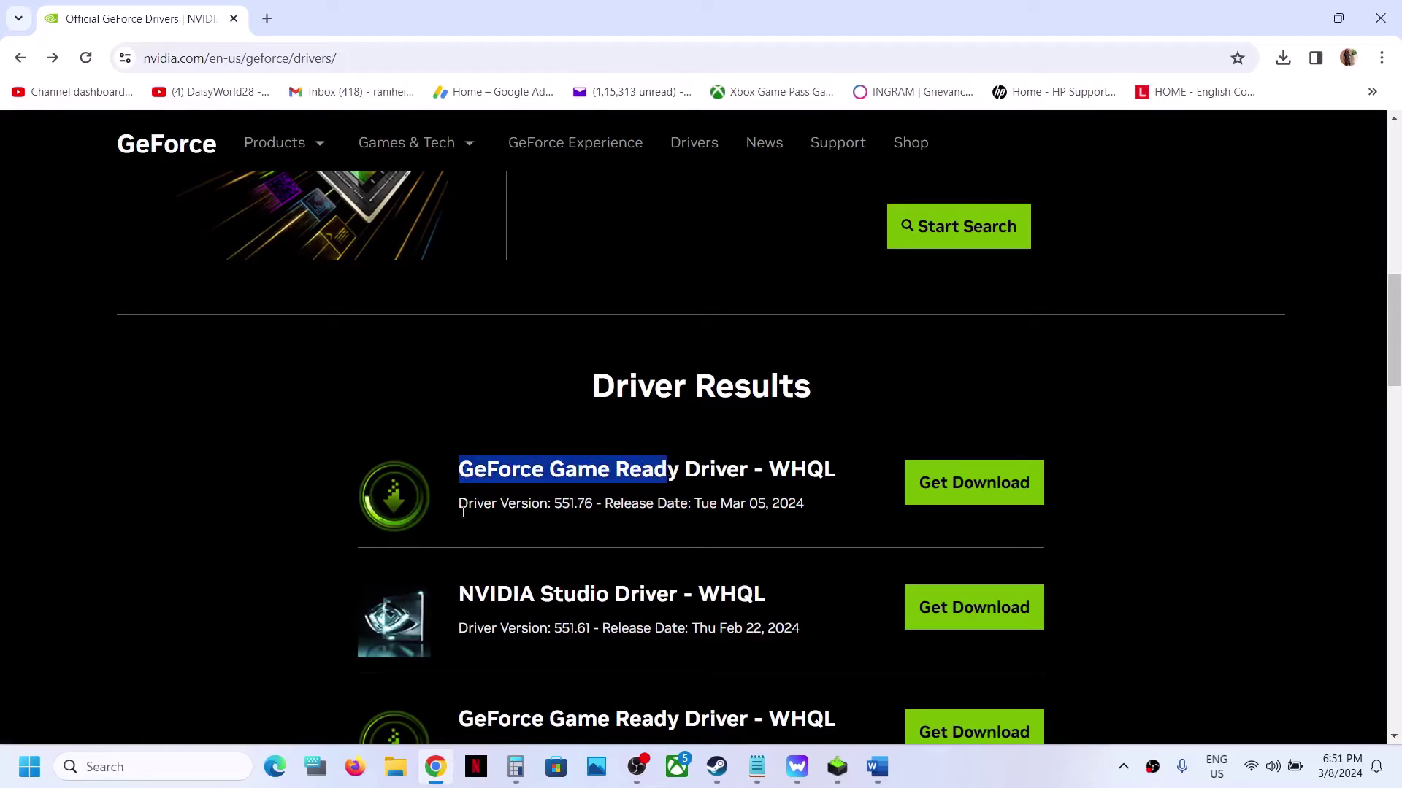
pyautogui.moveTo(460, 507); pyautogui.dragTo(593, 505)
pyautogui.click(568, 503)
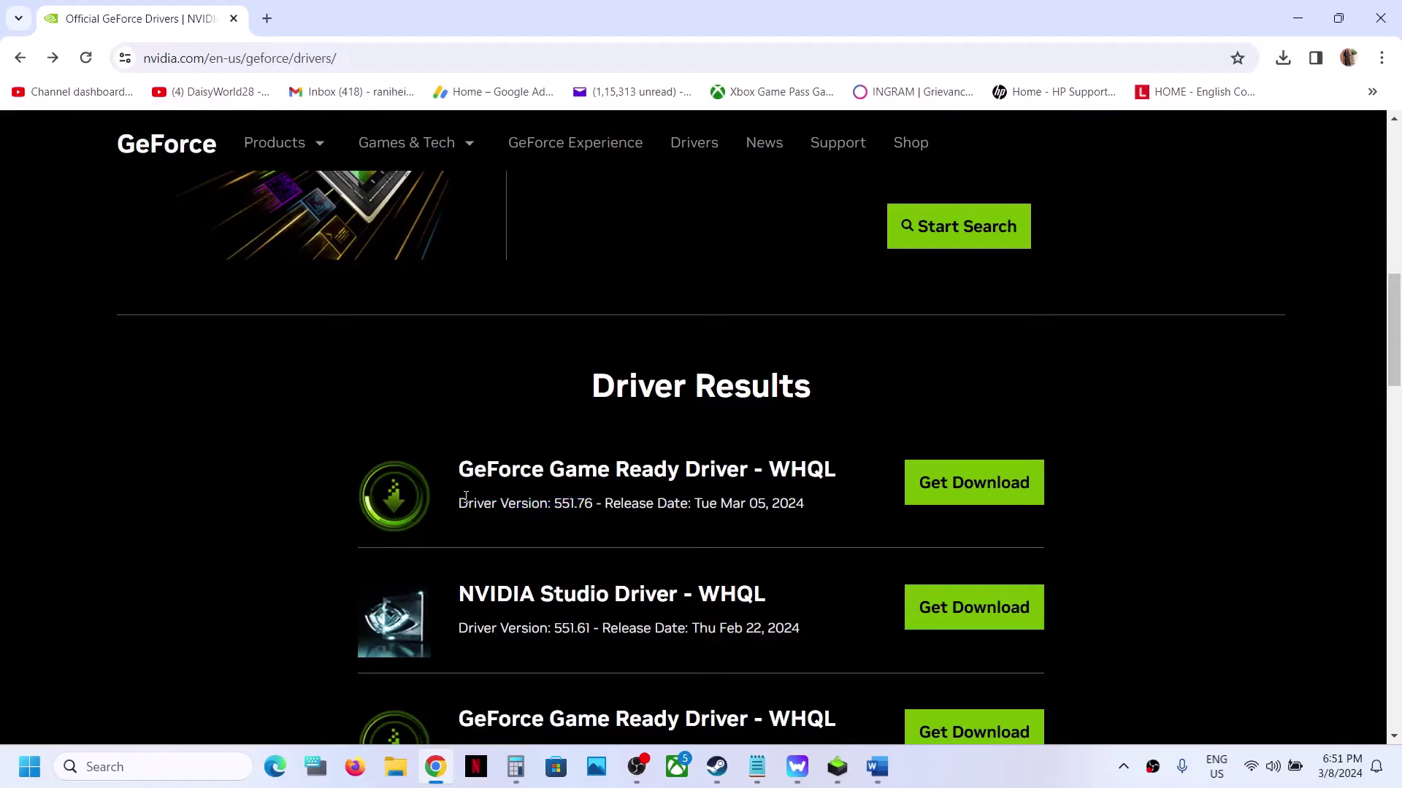
pyautogui.moveTo(466, 503); pyautogui.dragTo(594, 503)
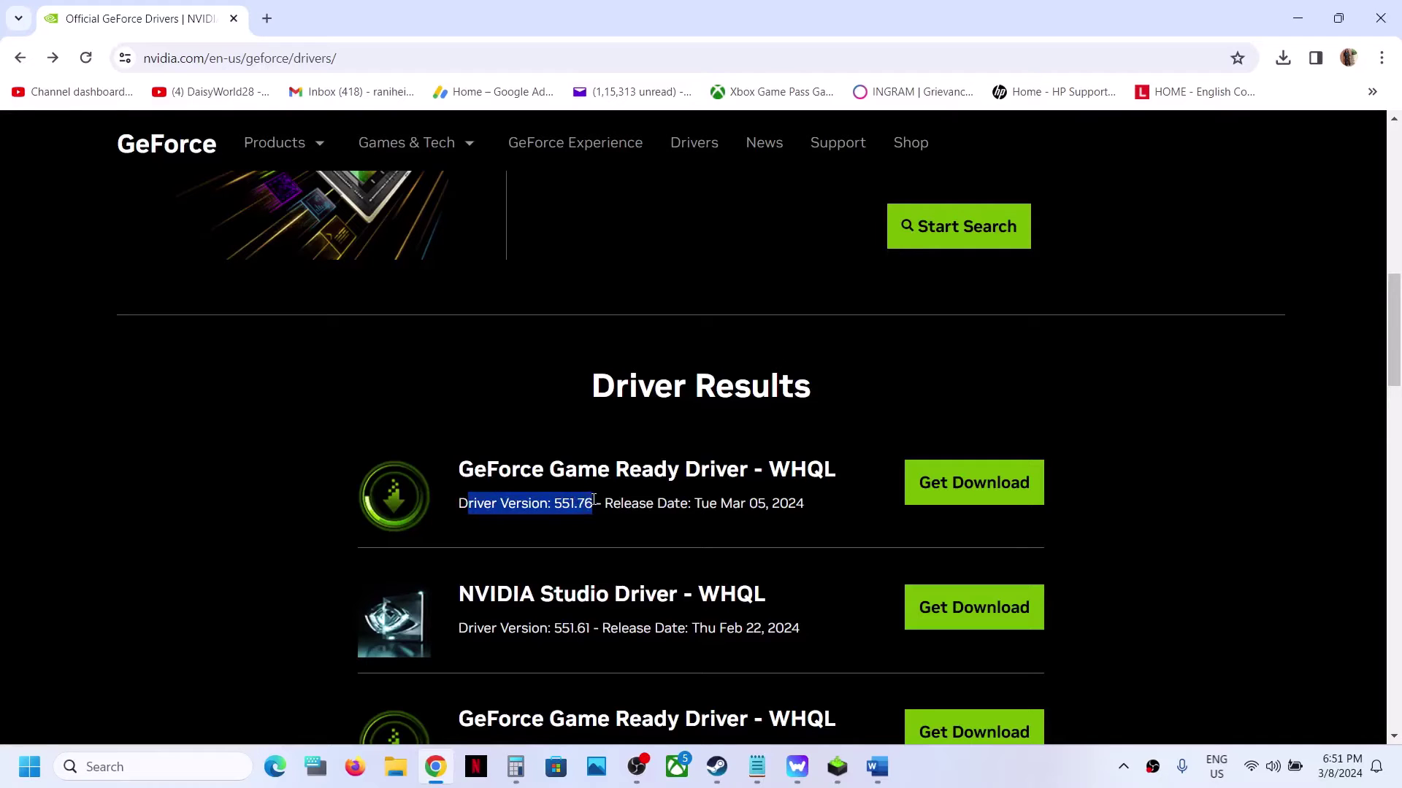
pyautogui.scroll(1, 711, 499)
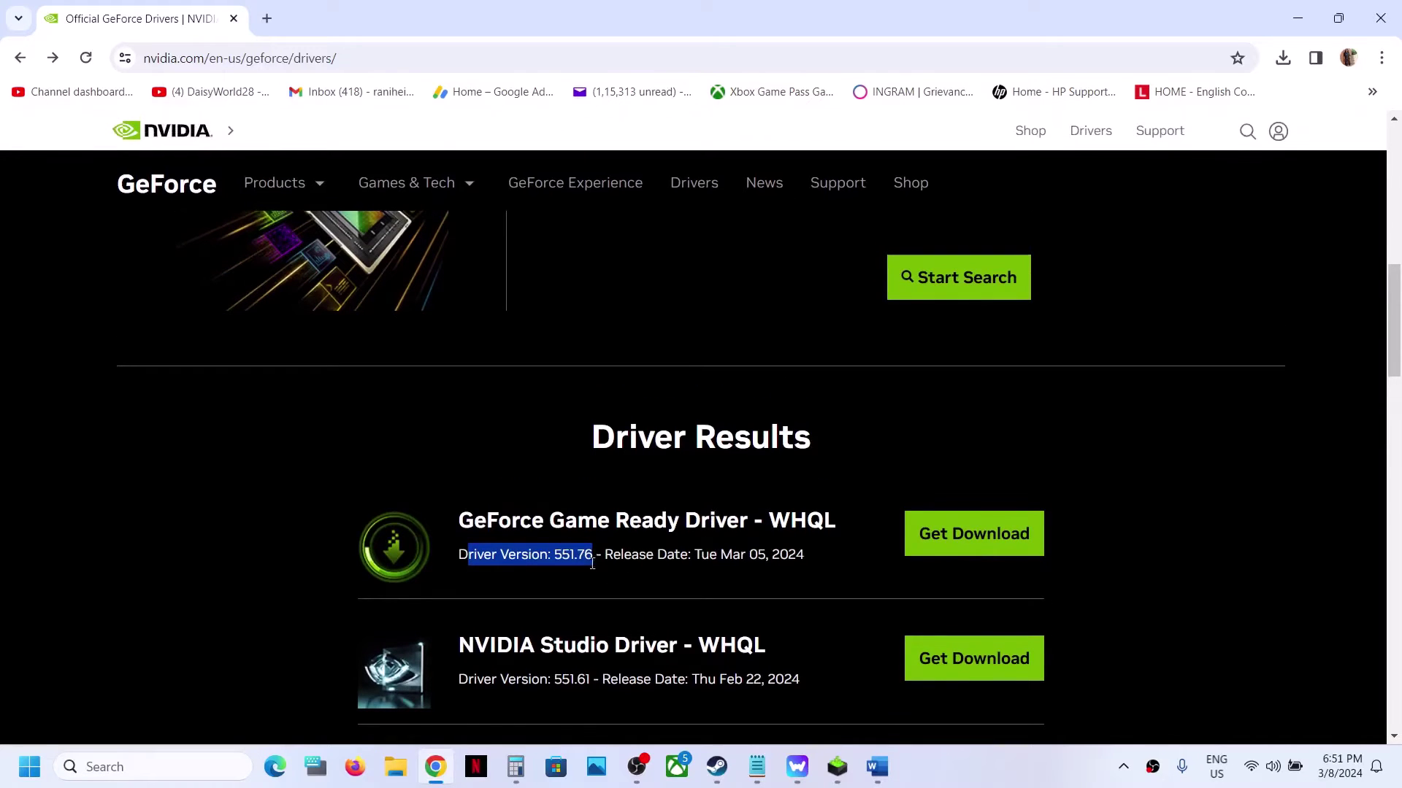
pyautogui.click(957, 538)
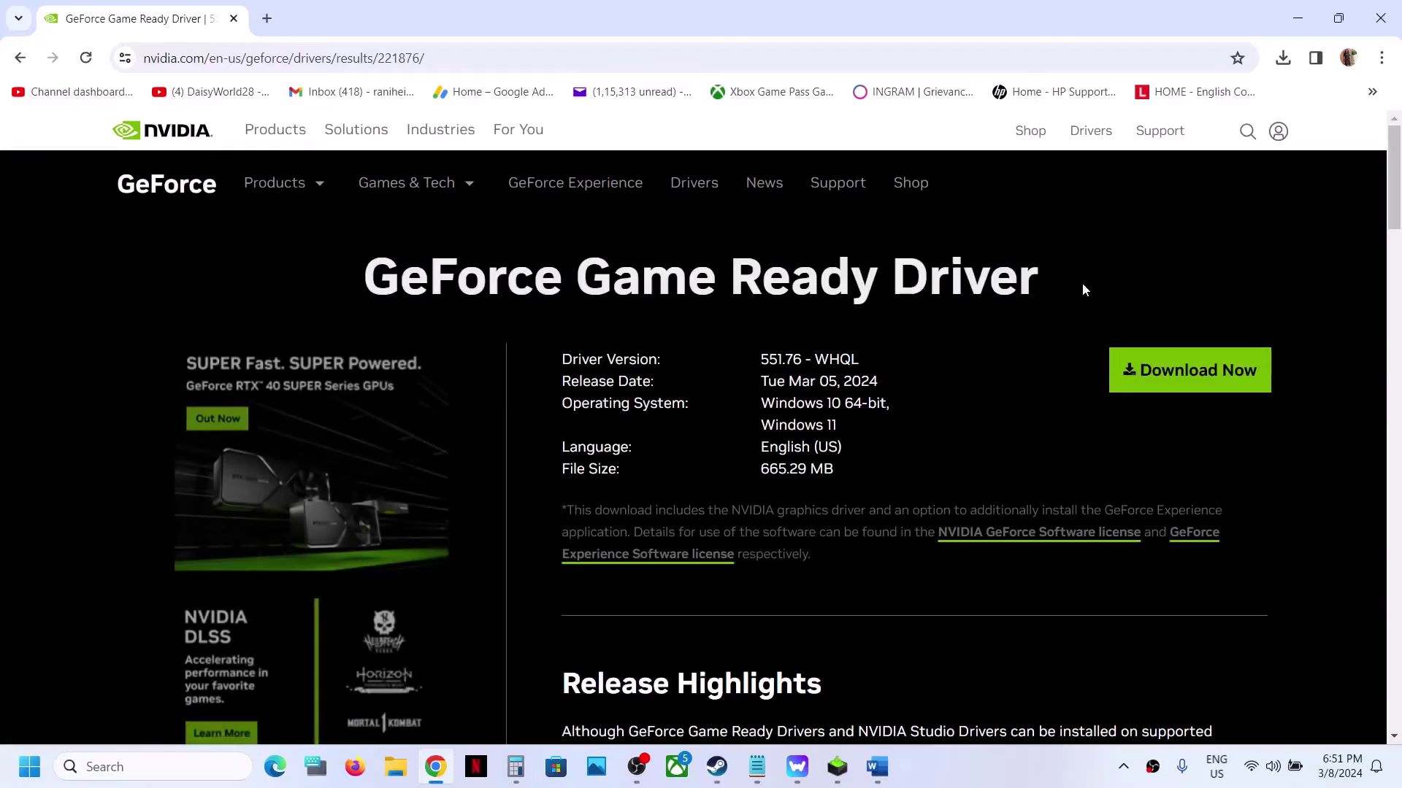
pyautogui.click(1182, 372)
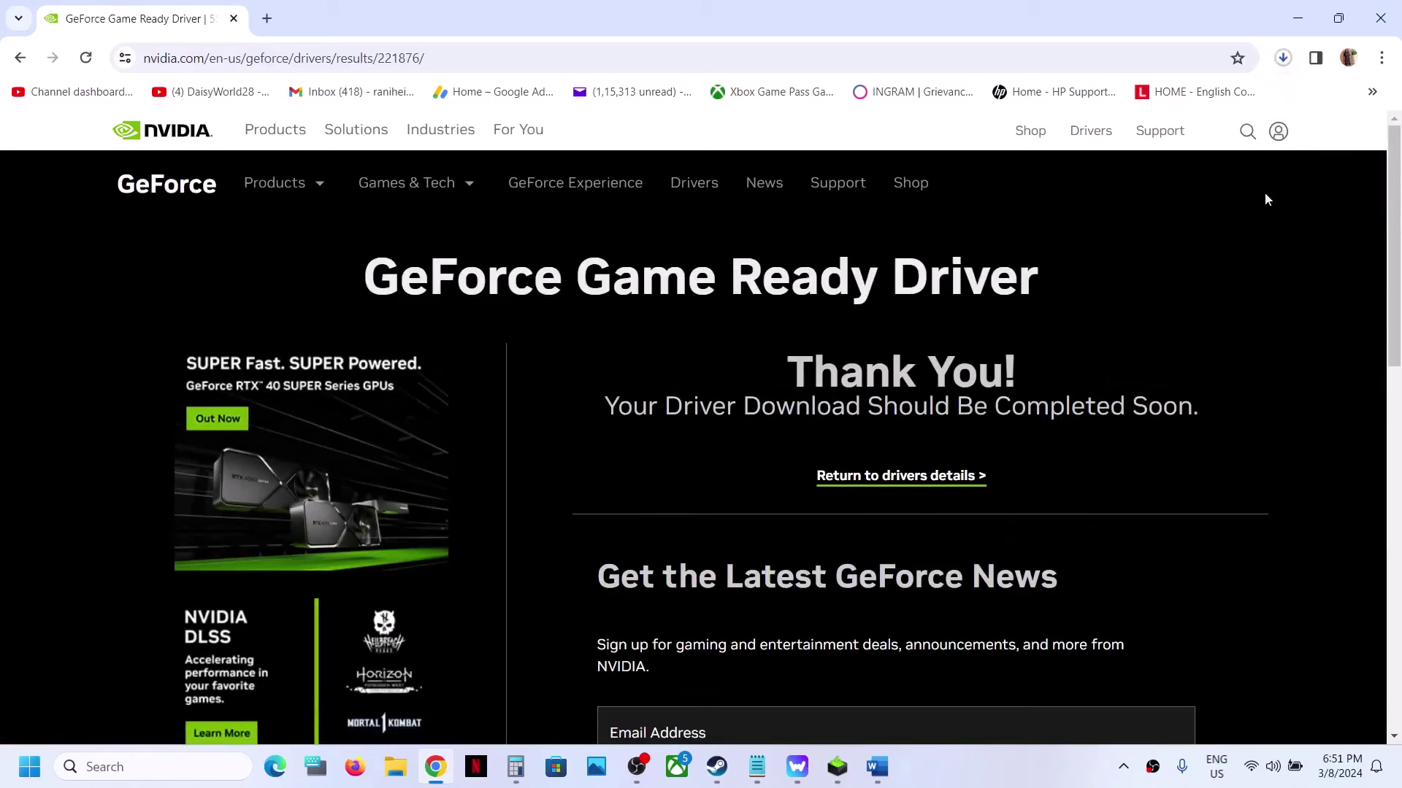
pyautogui.click(1281, 57)
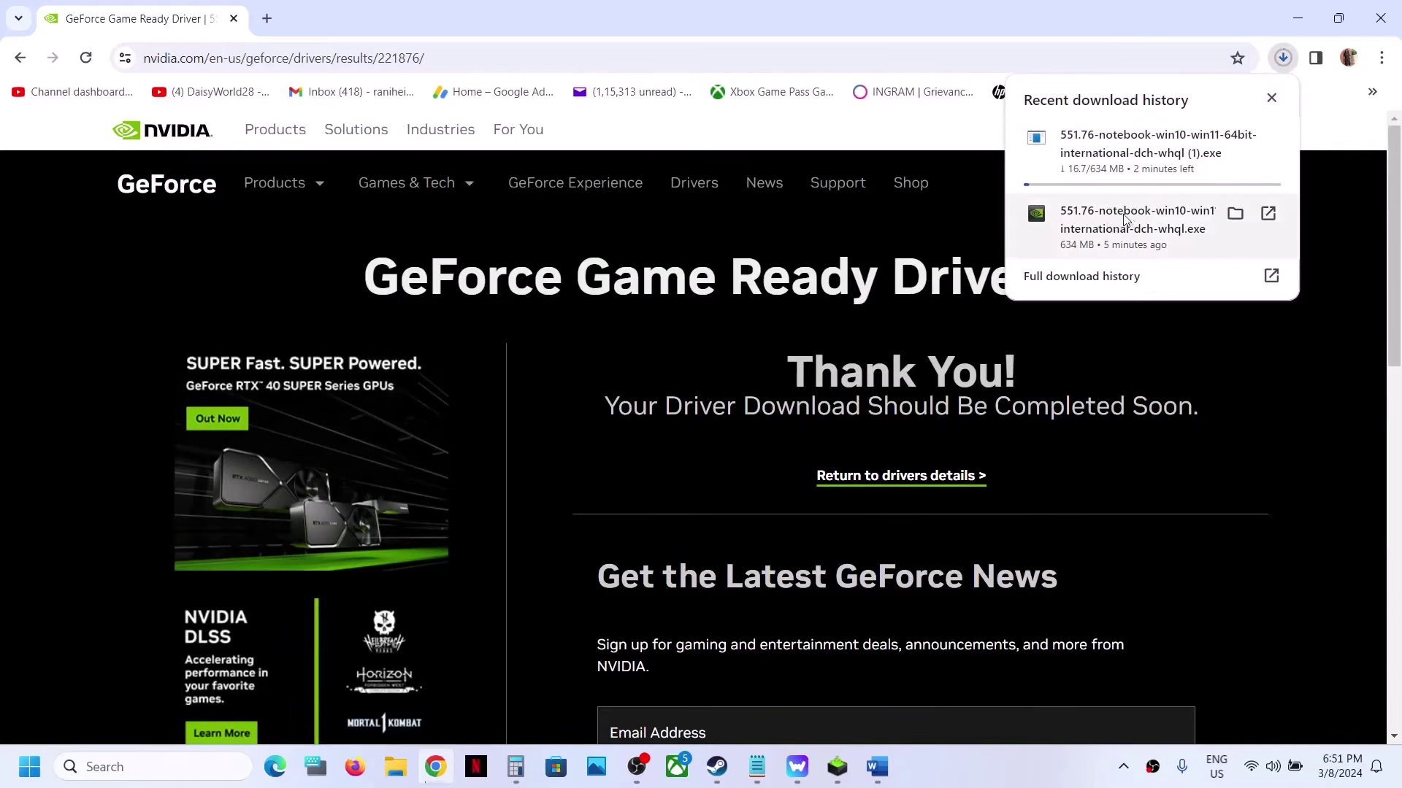
# Step: In the NVIDIA Installer, accept the license and start a custom installation with the clean installation option enabled
pyautogui.click(842, 776)
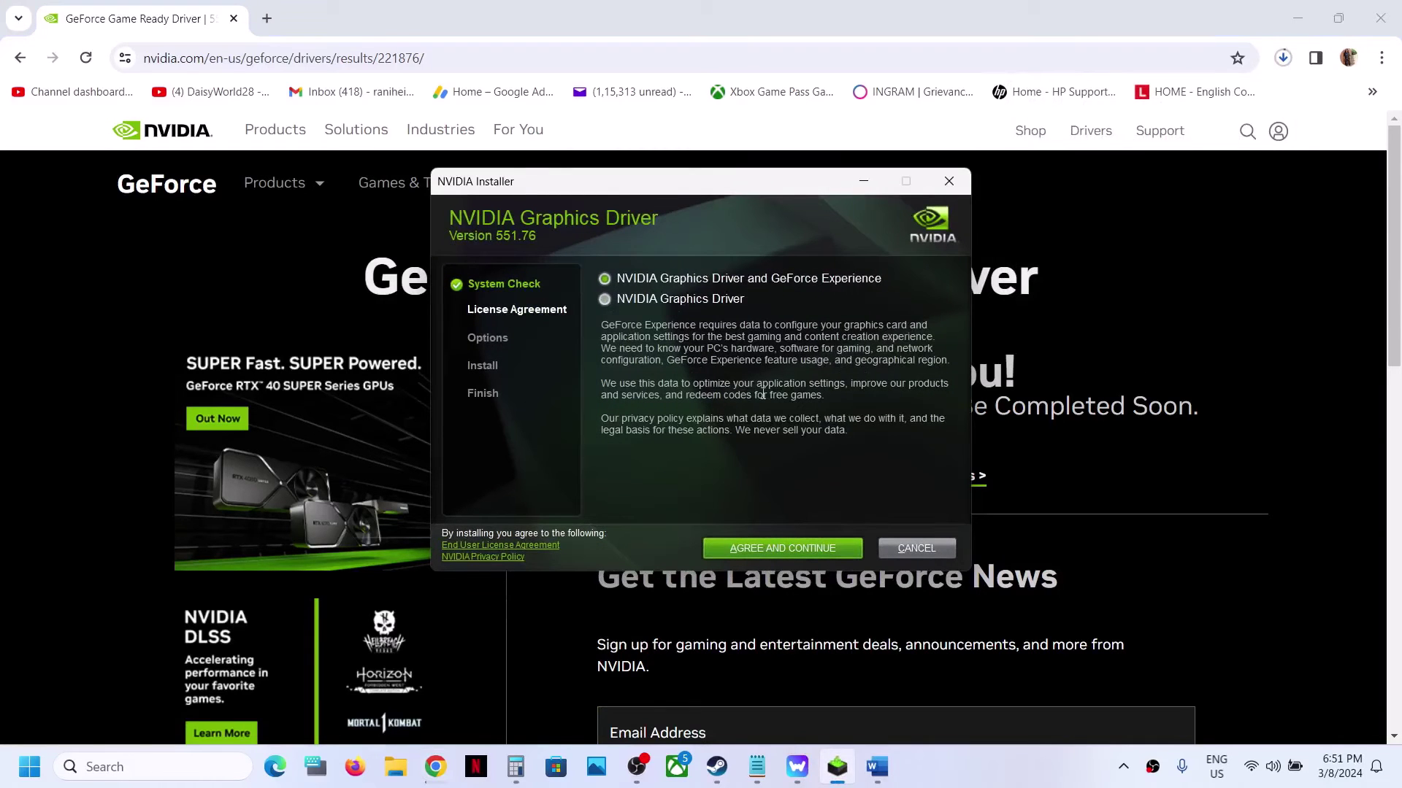
pyautogui.click(767, 548)
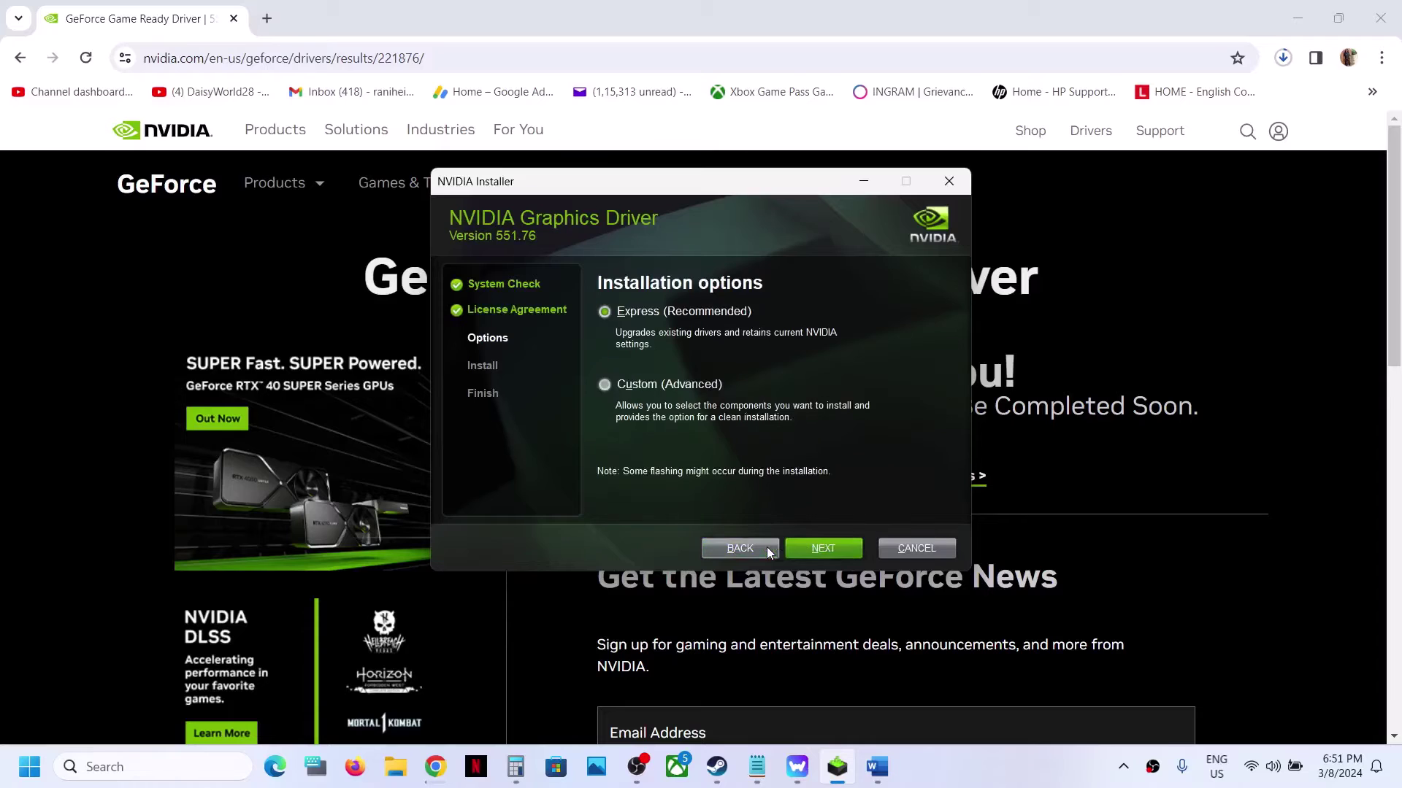
pyautogui.click(603, 384)
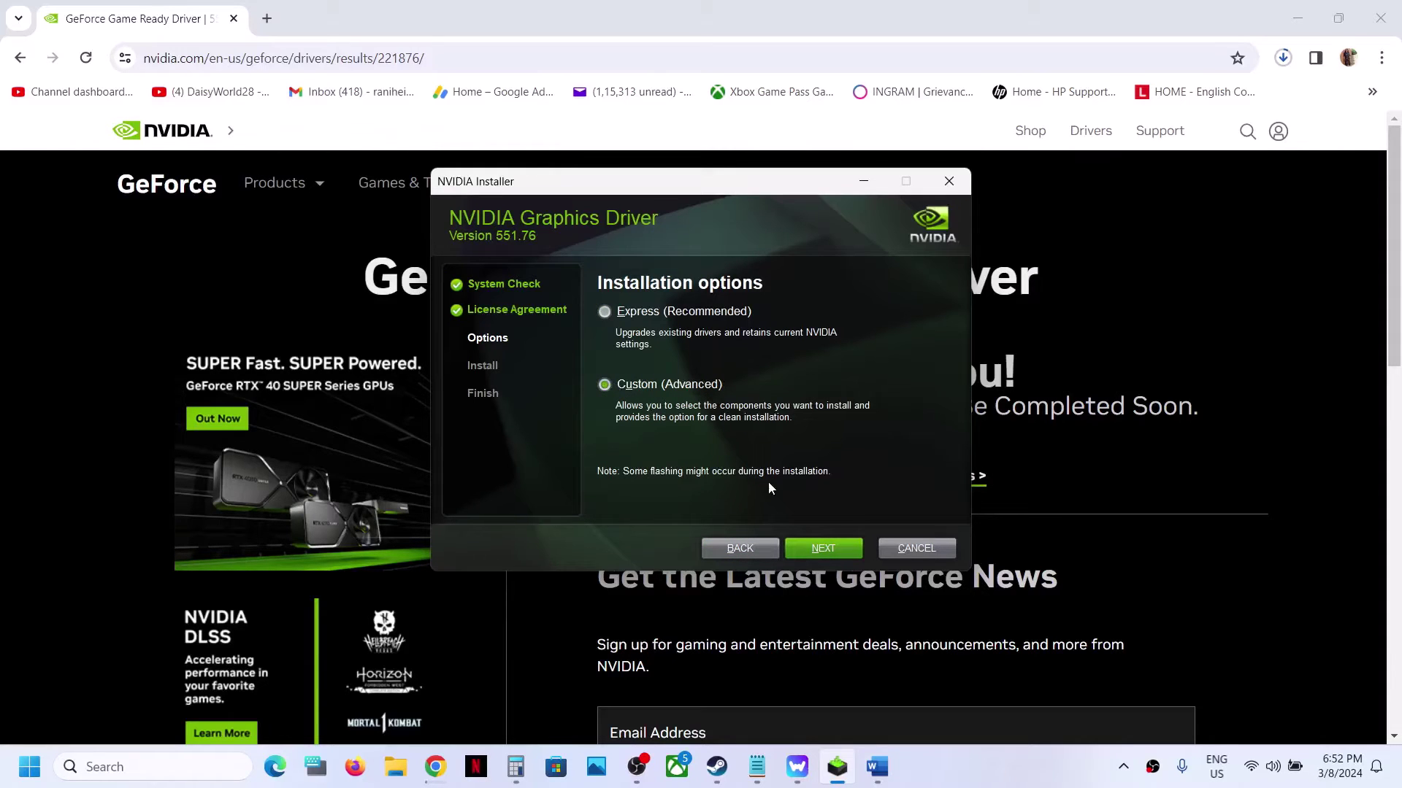
pyautogui.click(817, 549)
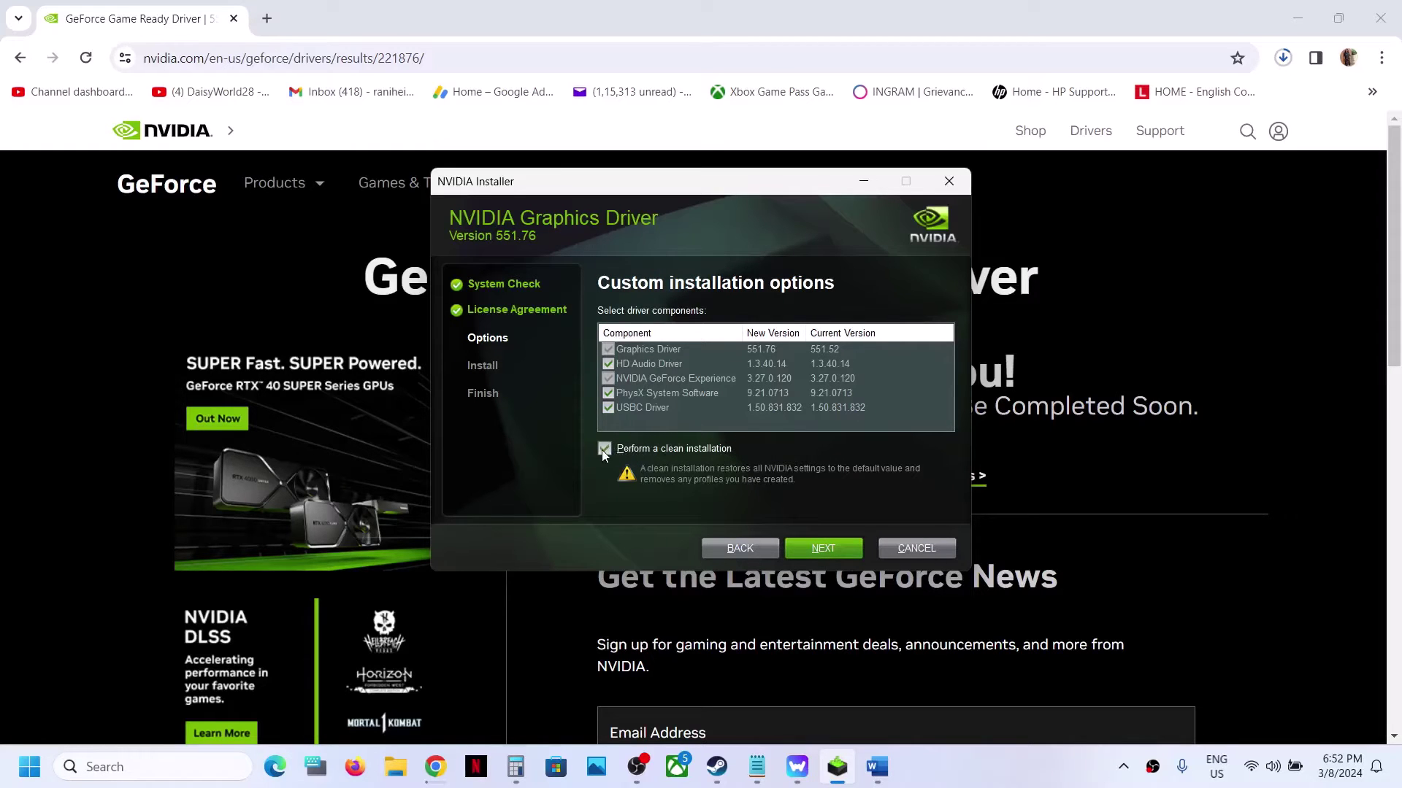
pyautogui.click(813, 548)
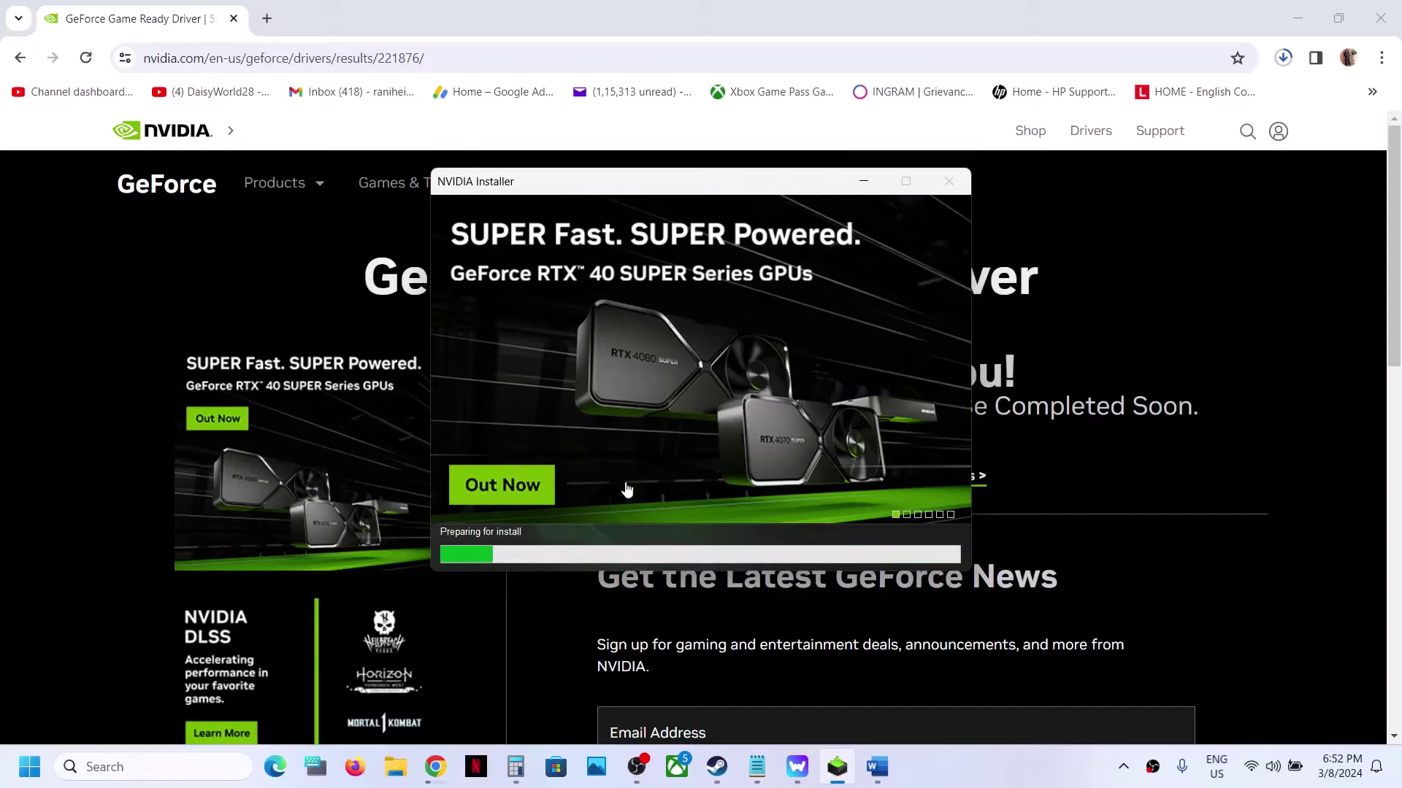
# Step: Look up the Windows power options for restarting the computer, and close them without restarting
pyautogui.press('super')
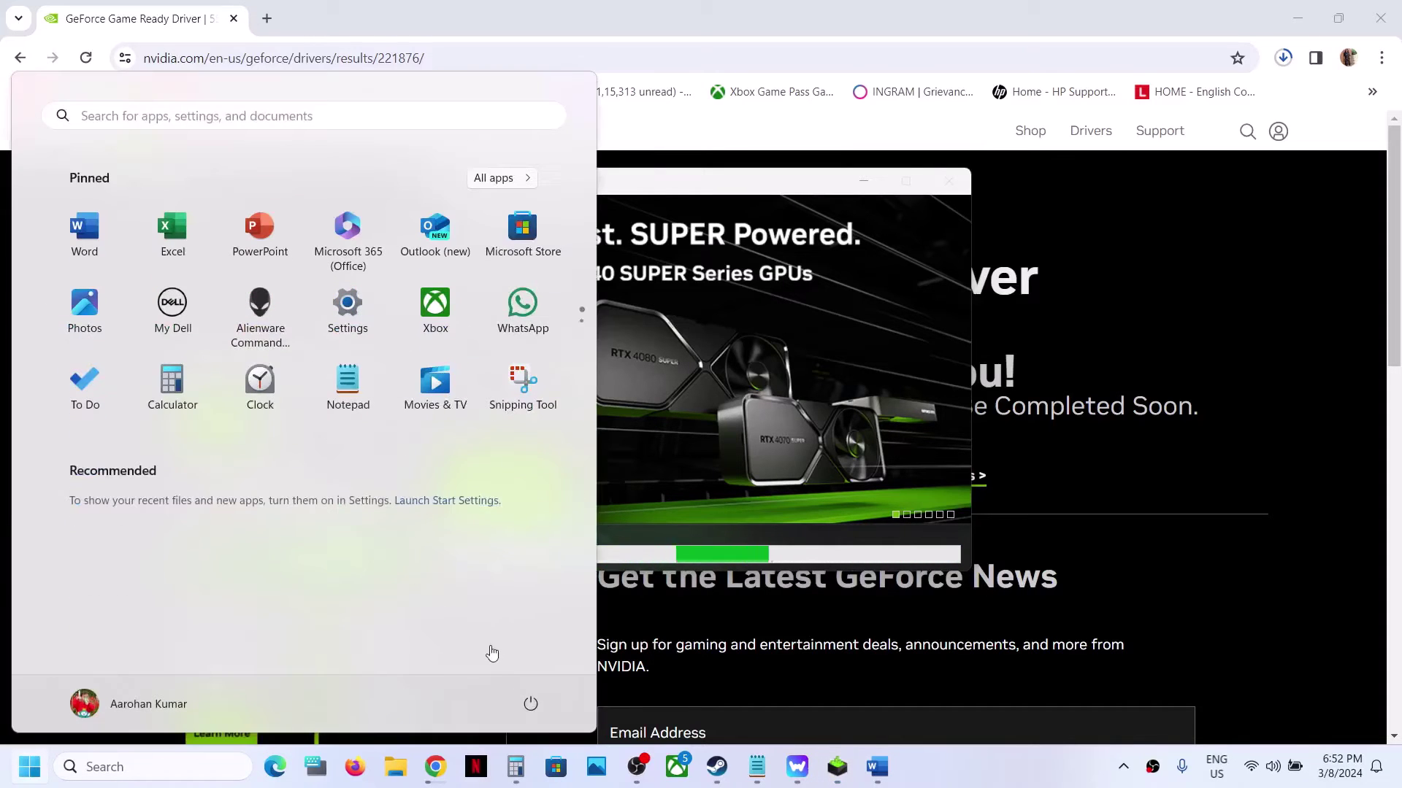
pyautogui.click(527, 703)
pyautogui.click(847, 397)
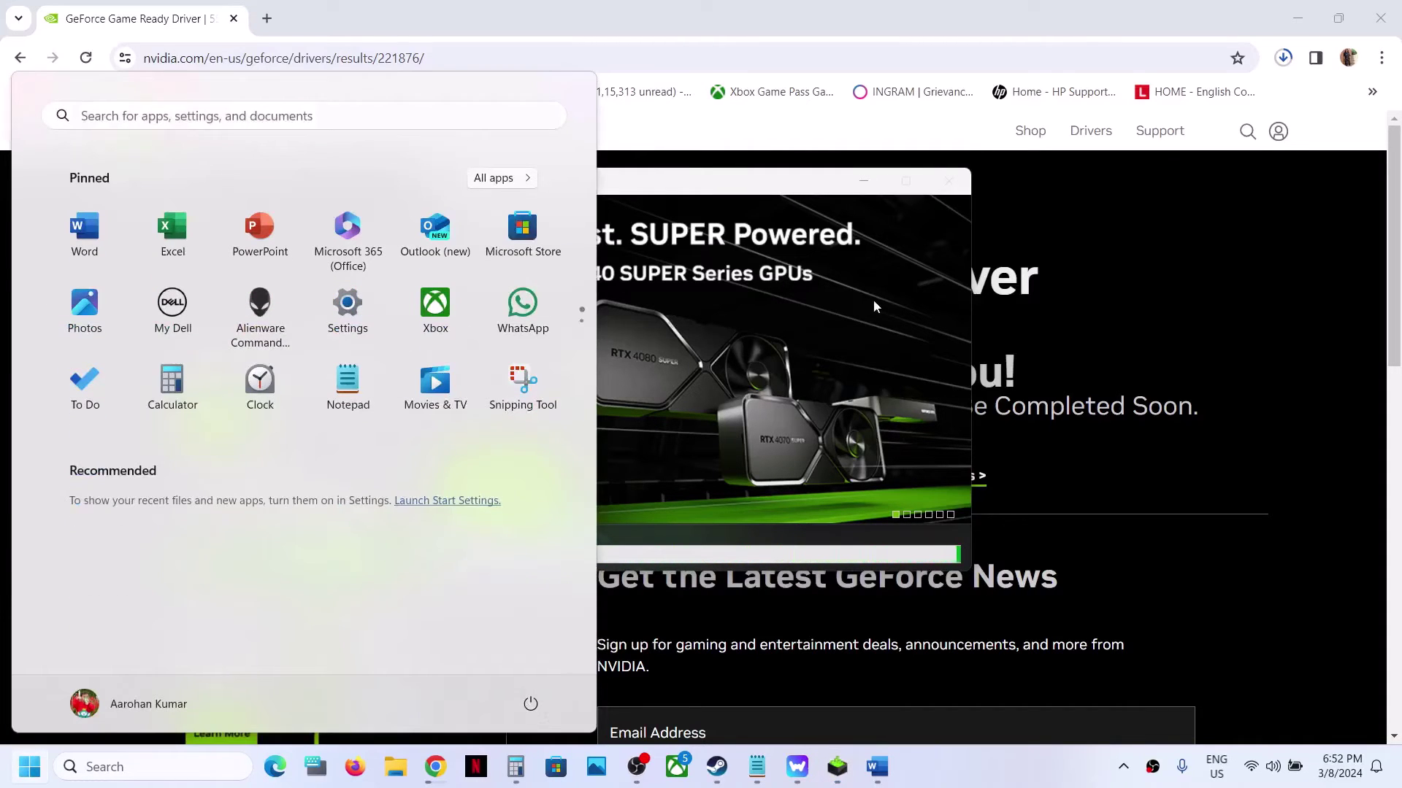
pyautogui.click(872, 303)
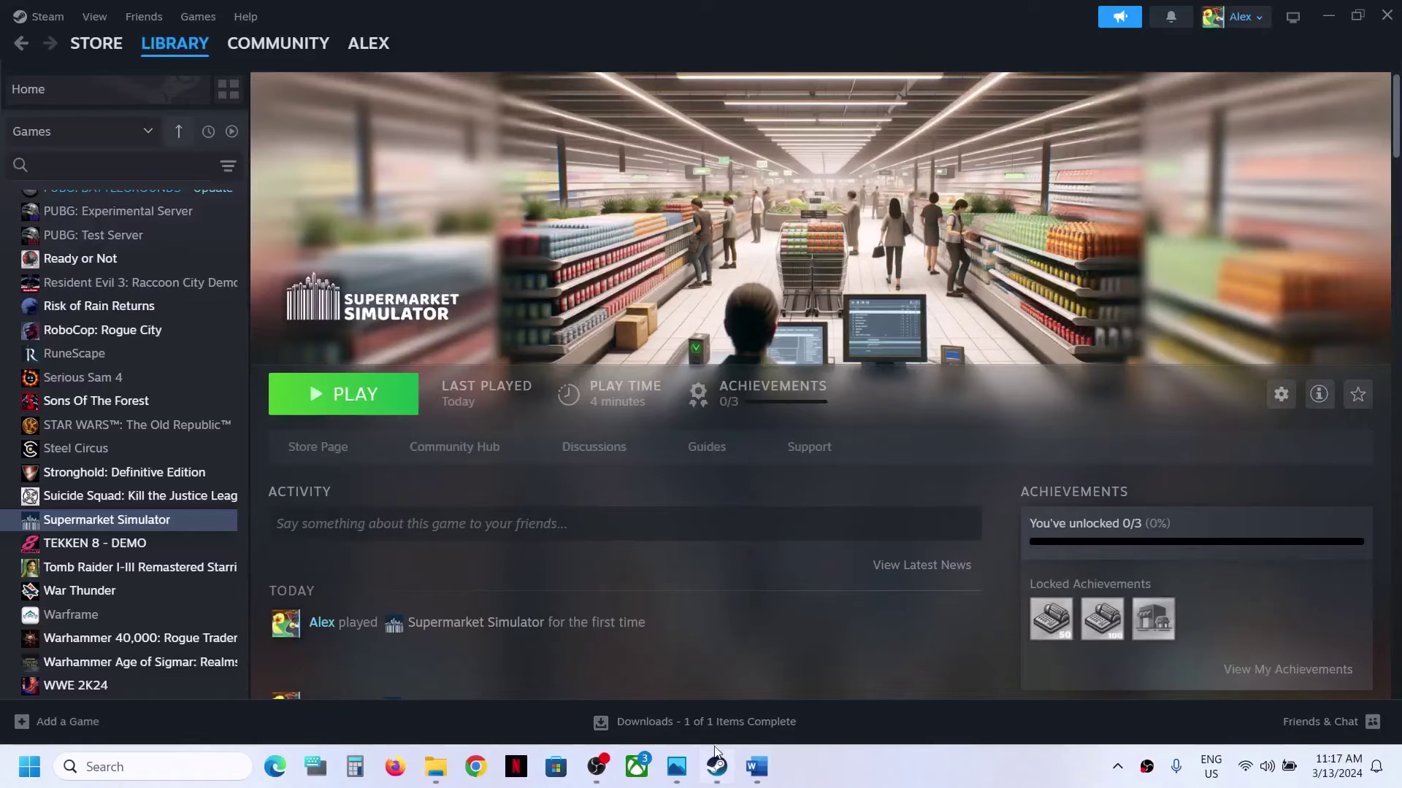
# Step: Read step 8 in the Word document on using the dedicated graphics card, copy its heading, and open Windows search
pyautogui.click(754, 768)
pyautogui.scroll(-4, 591, 437)
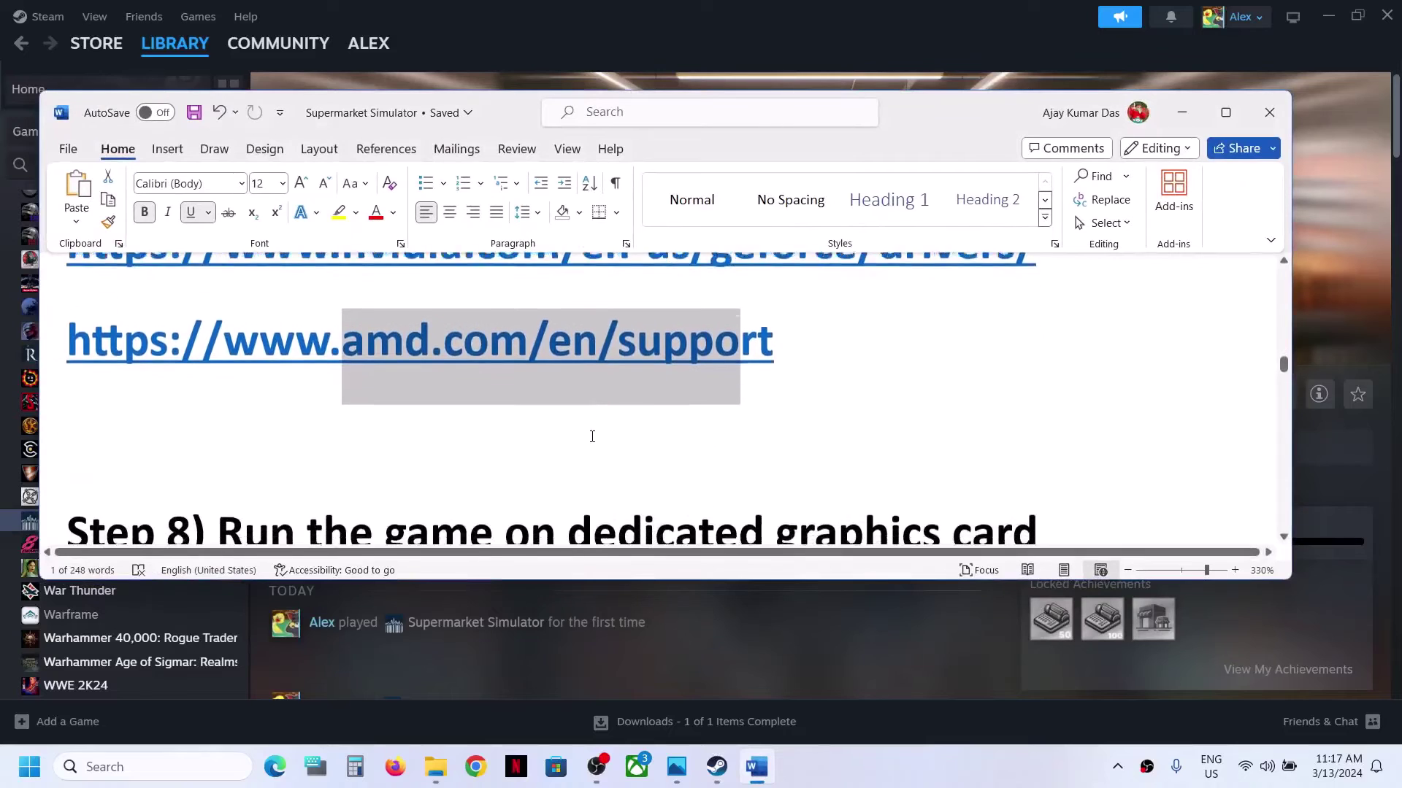
pyautogui.scroll(-1, 592, 437)
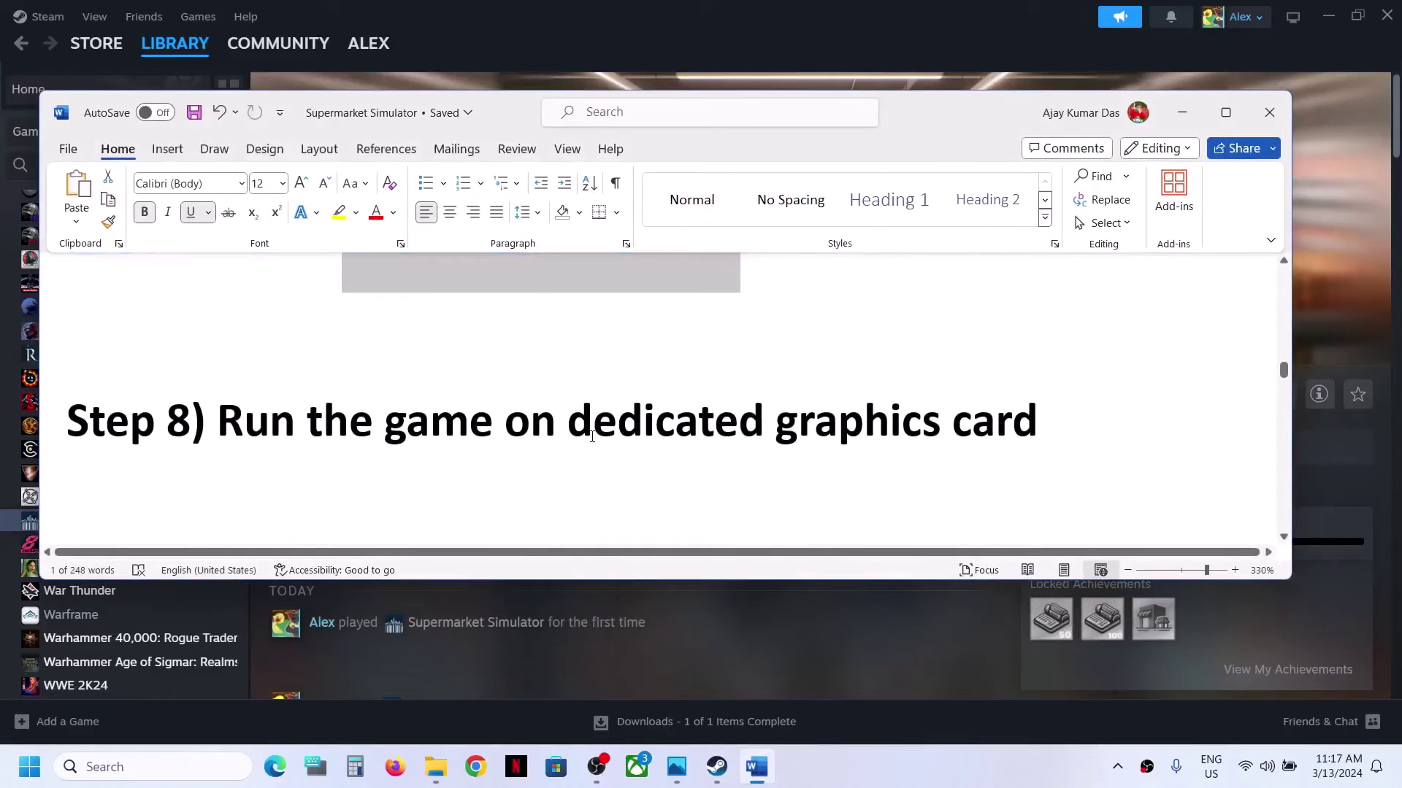
pyautogui.tripleClick(870, 420)
pyautogui.hotkey('ctrl', 'c')
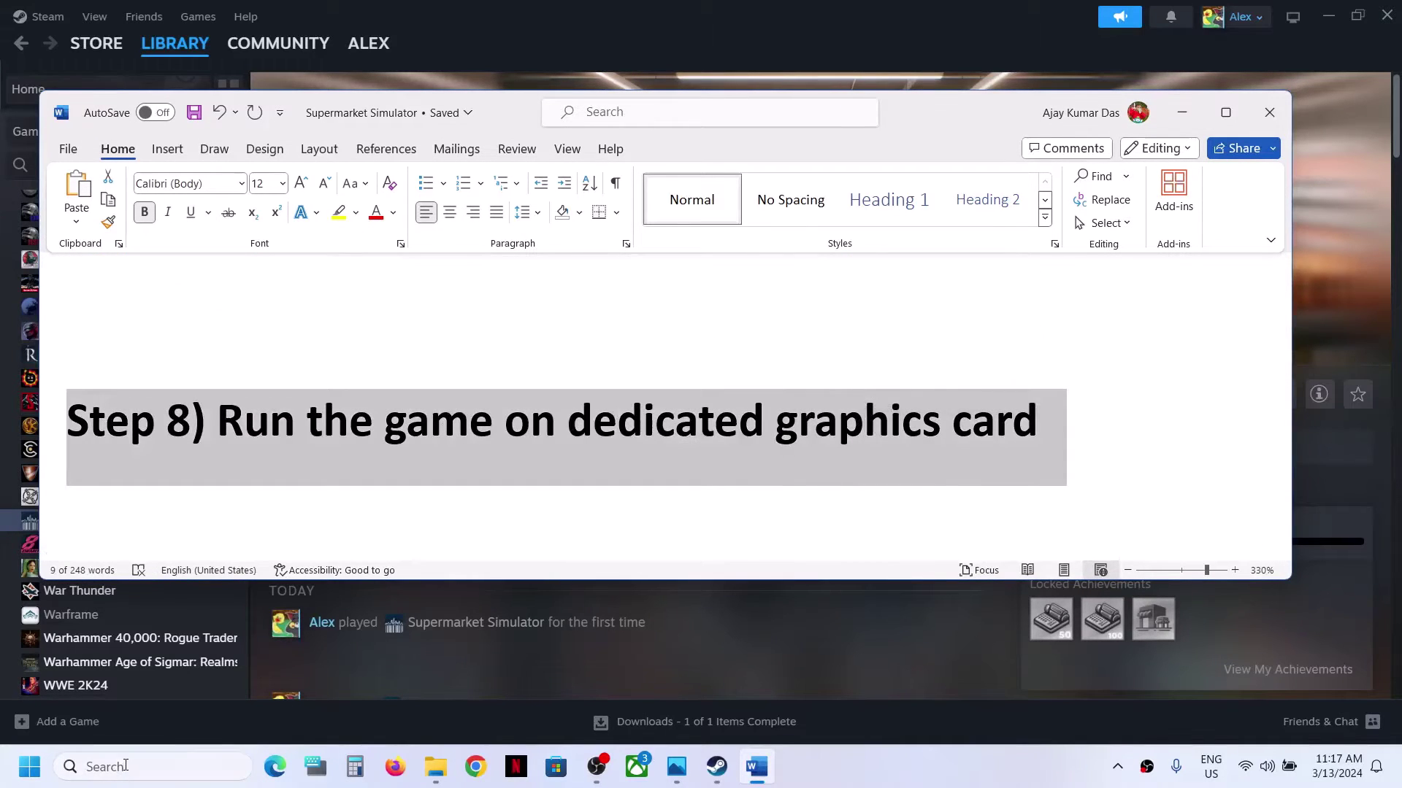
pyautogui.click(125, 765)
pyautogui.hotkey('ctrl', 'v')
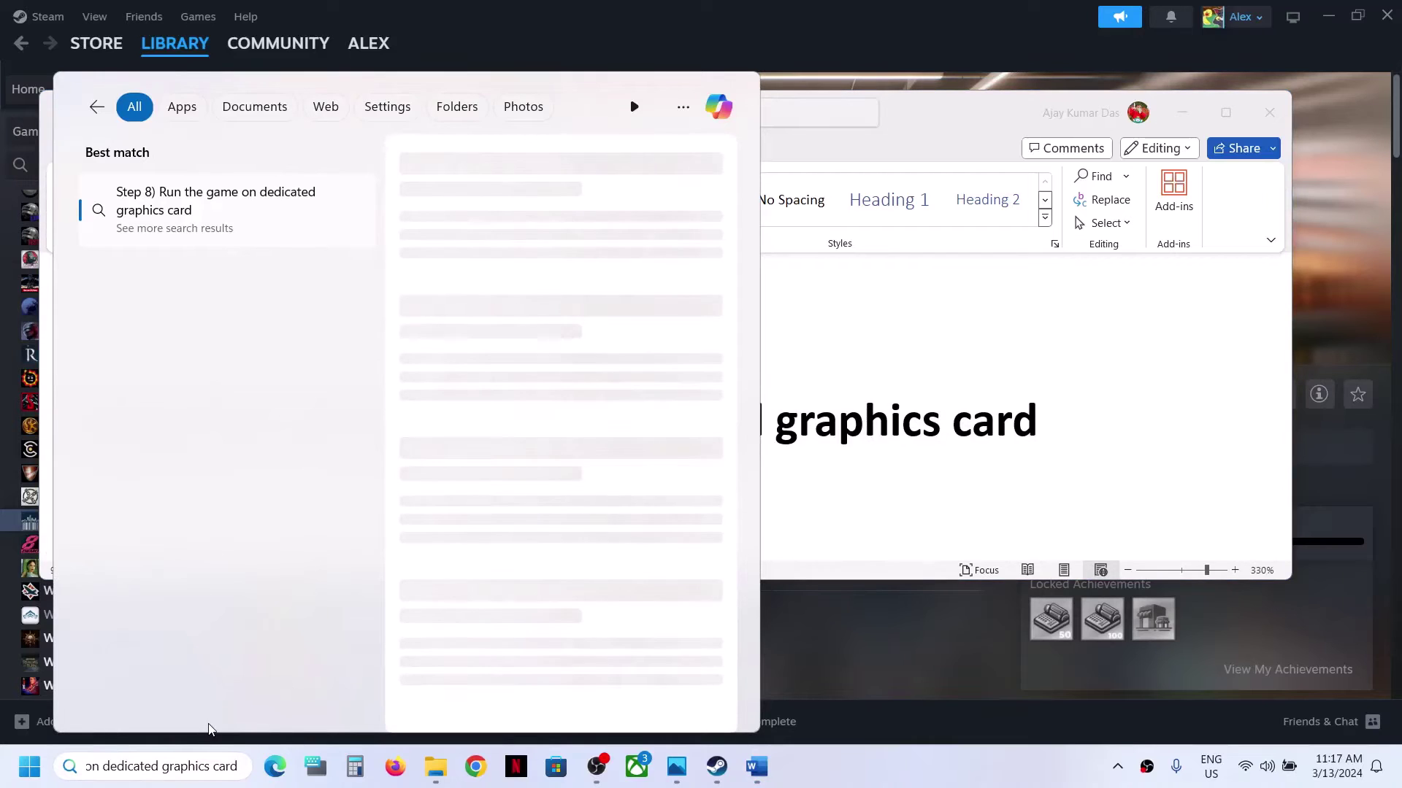
pyautogui.press('BackSpace')
pyautogui.press('BackSpace')
pyautogui.press('BackSpace')
pyautogui.press('BackSpace')
pyautogui.press('BackSpace')
pyautogui.press('BackSpace')
pyautogui.press('BackSpace')
pyautogui.press('BackSpace')
pyautogui.press('BackSpace')
pyautogui.press('BackSpace')
pyautogui.press('BackSpace')
pyautogui.press('BackSpace')
pyautogui.press('BackSpace')
pyautogui.press('BackSpace')
pyautogui.press('BackSpace')
pyautogui.press('BackSpace')
pyautogui.press('BackSpace')
pyautogui.press('BackSpace')
pyautogui.press('BackSpace')
pyautogui.press('BackSpace')
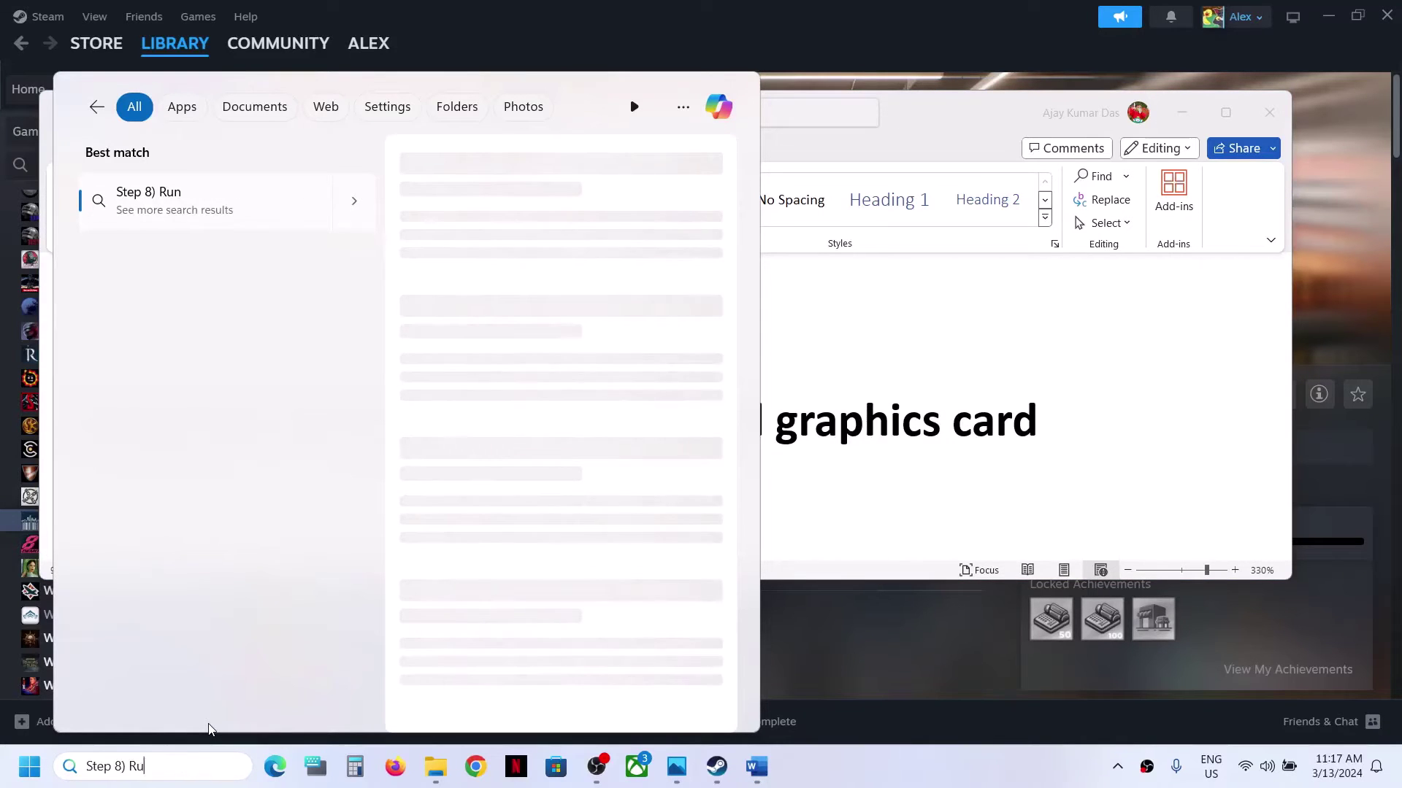
pyautogui.press('BackSpace')
pyautogui.press('BackSpace')
pyautogui.press('BackSpace')
pyautogui.press('BackSpace')
pyautogui.press('BackSpace')
pyautogui.press('BackSpace')
pyautogui.press('BackSpace')
pyautogui.press('BackSpace')
pyautogui.press('BackSpace')
pyautogui.press('BackSpace')
# Step: Search Windows for "graphics" to open Graphics settings and add the Supermarket Simulator application from its folder in Steam's steamapps\common
pyautogui.write('graphics')
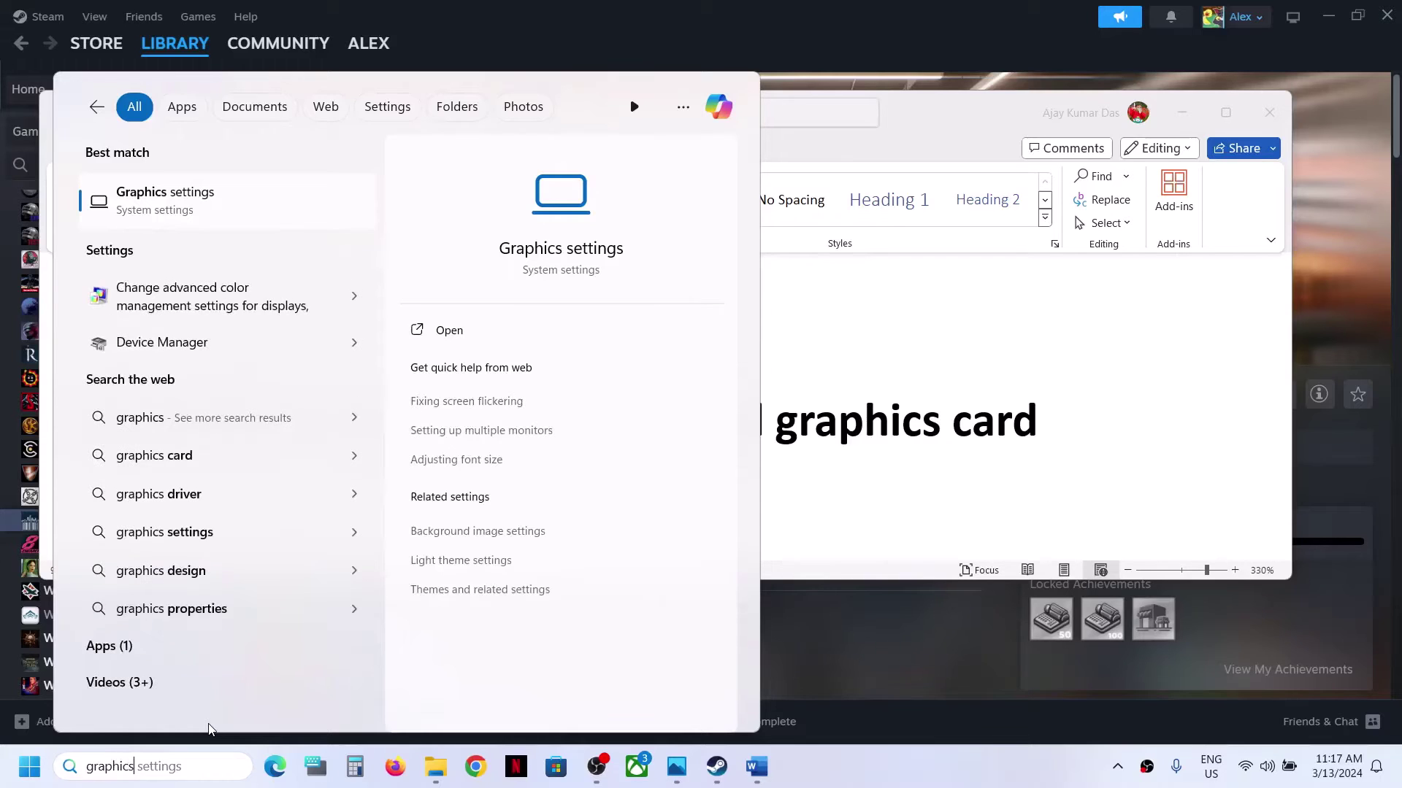
pyautogui.press('Return')
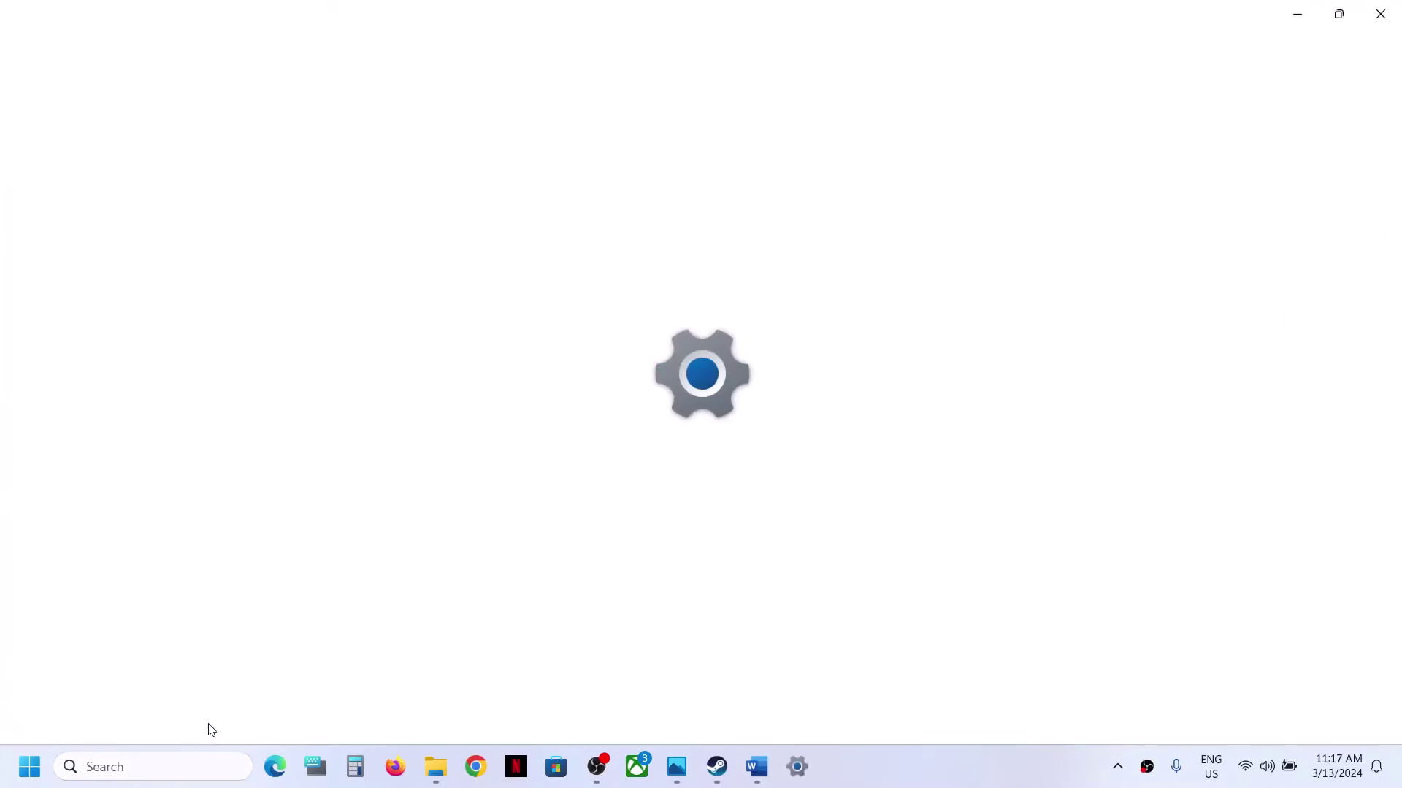
pyautogui.click(447, 336)
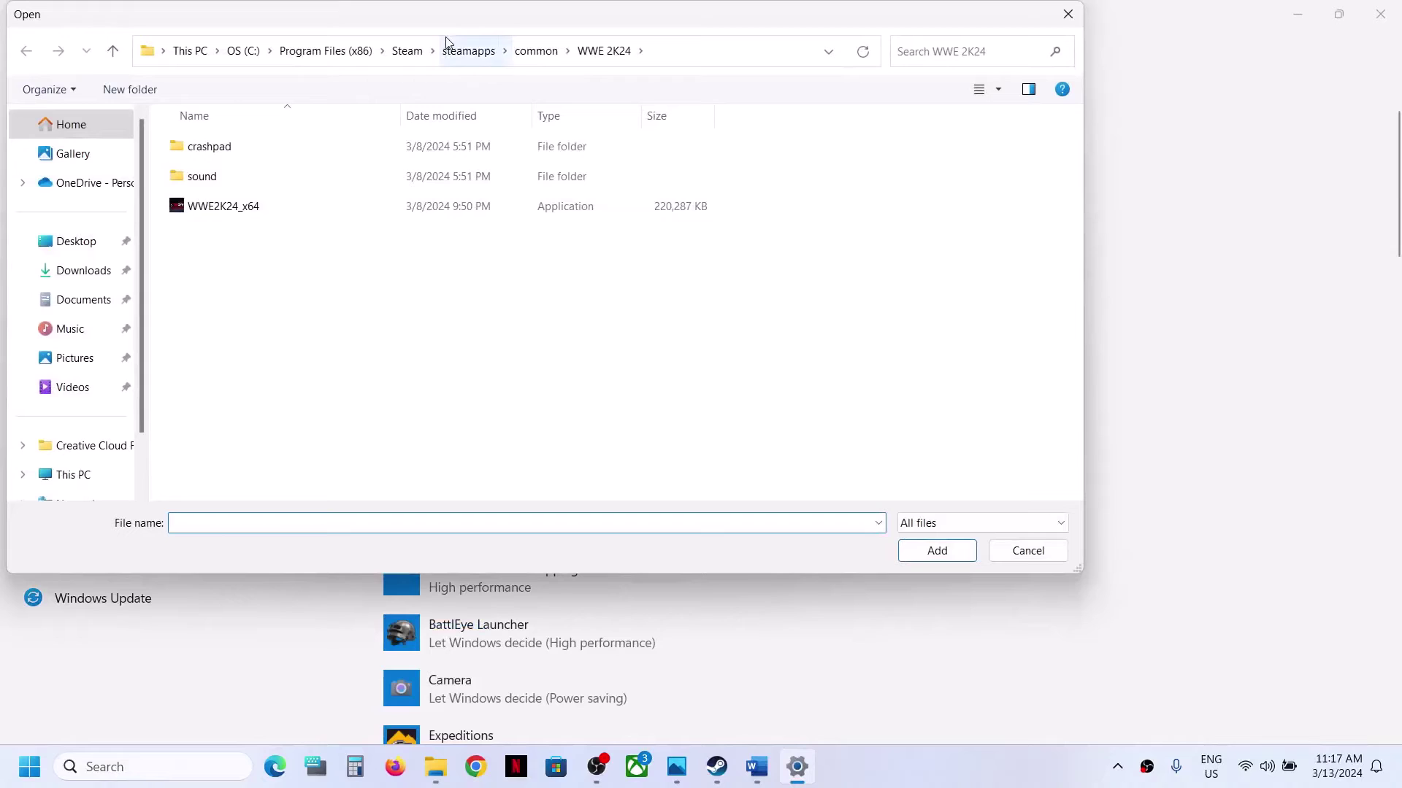
pyautogui.click(522, 52)
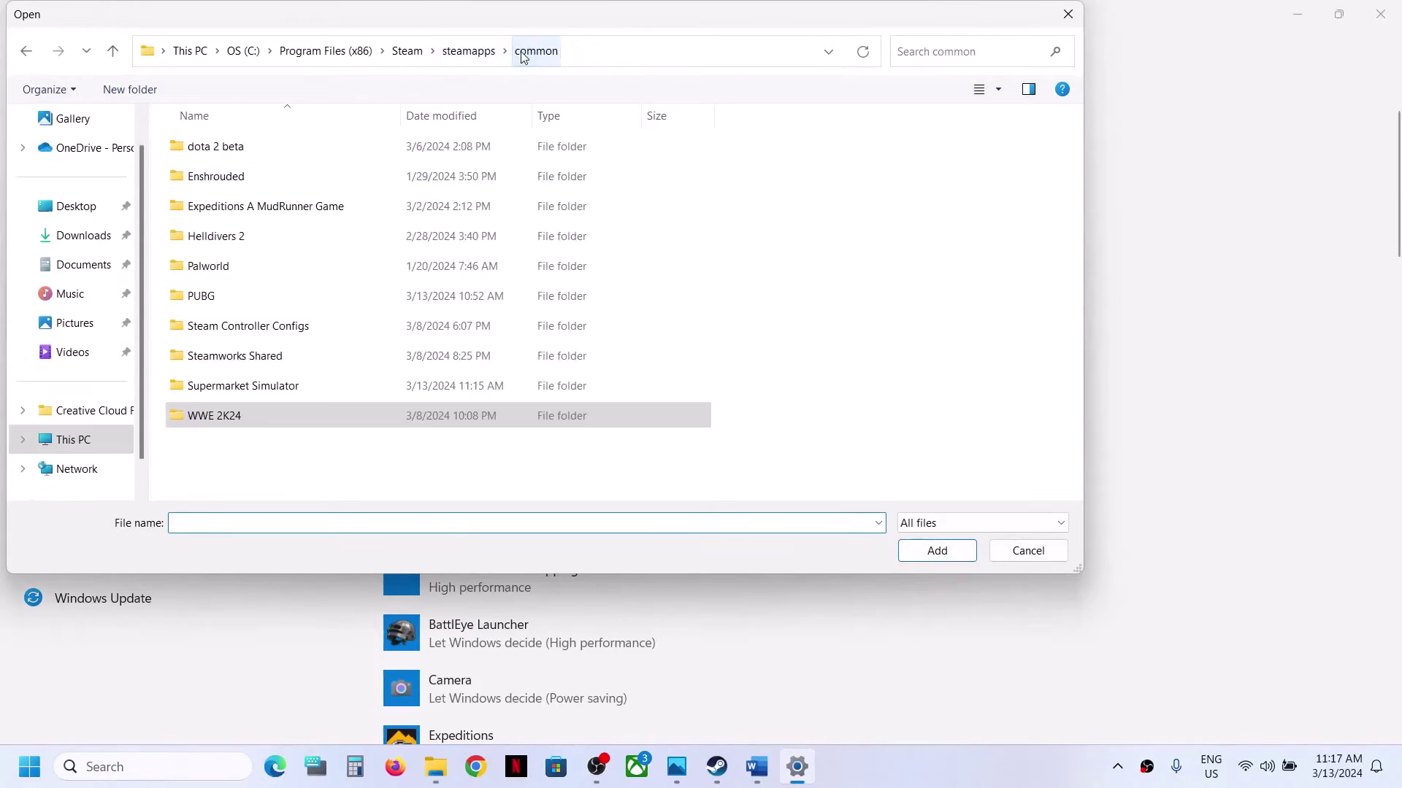
pyautogui.doubleClick(233, 388)
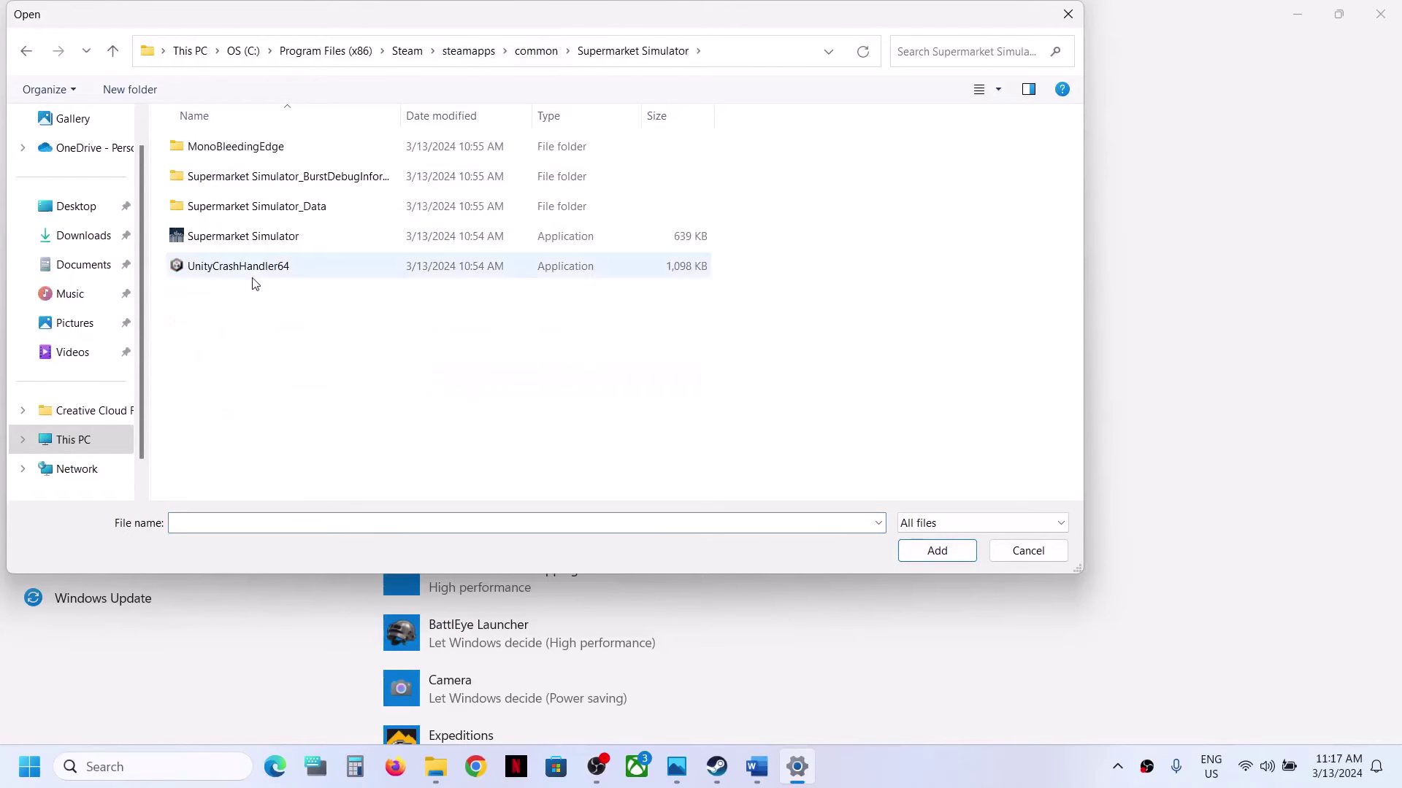
pyautogui.click(234, 237)
pyautogui.click(954, 558)
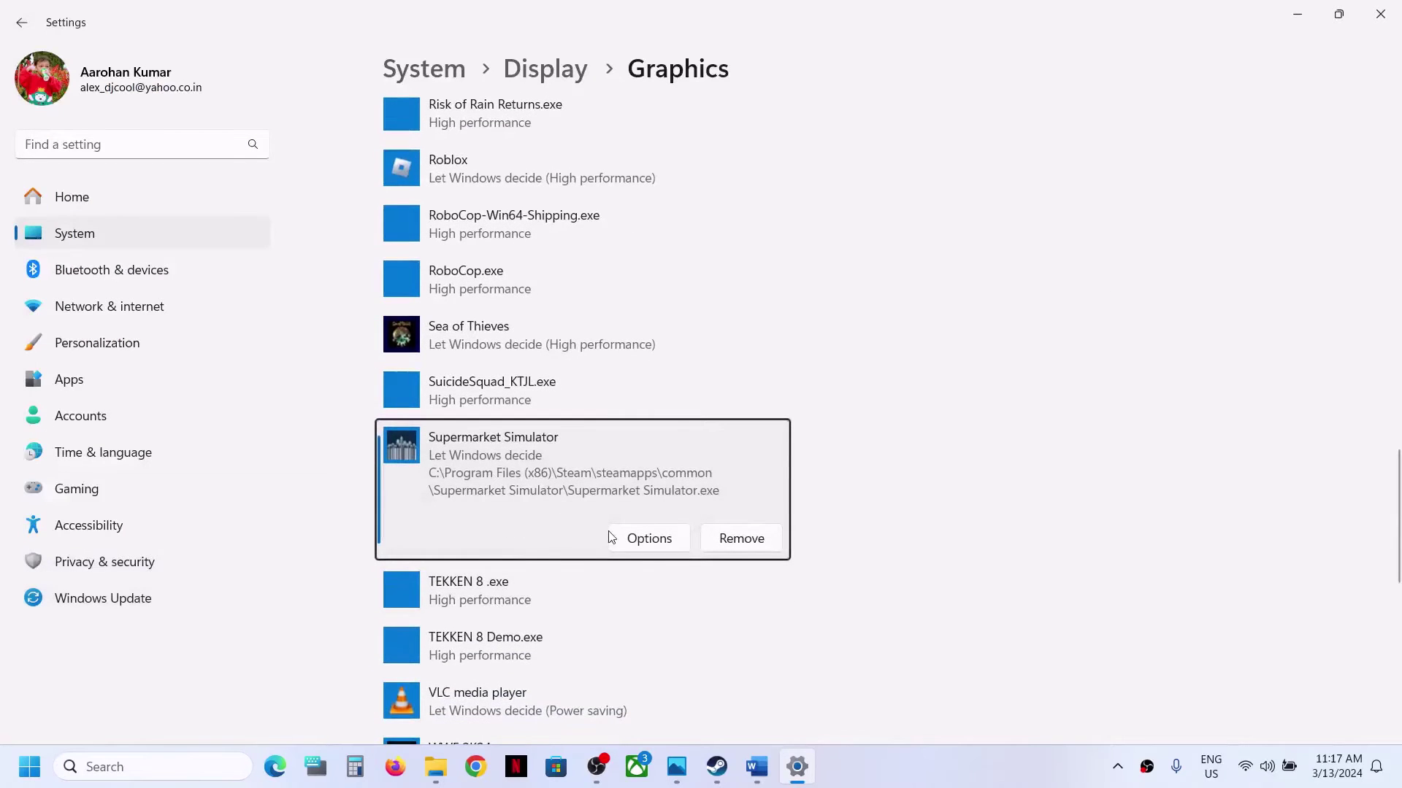
# Step: Set Supermarket Simulator's graphics preference to High performance, save it, and close Settings
pyautogui.click(630, 539)
pyautogui.click(612, 380)
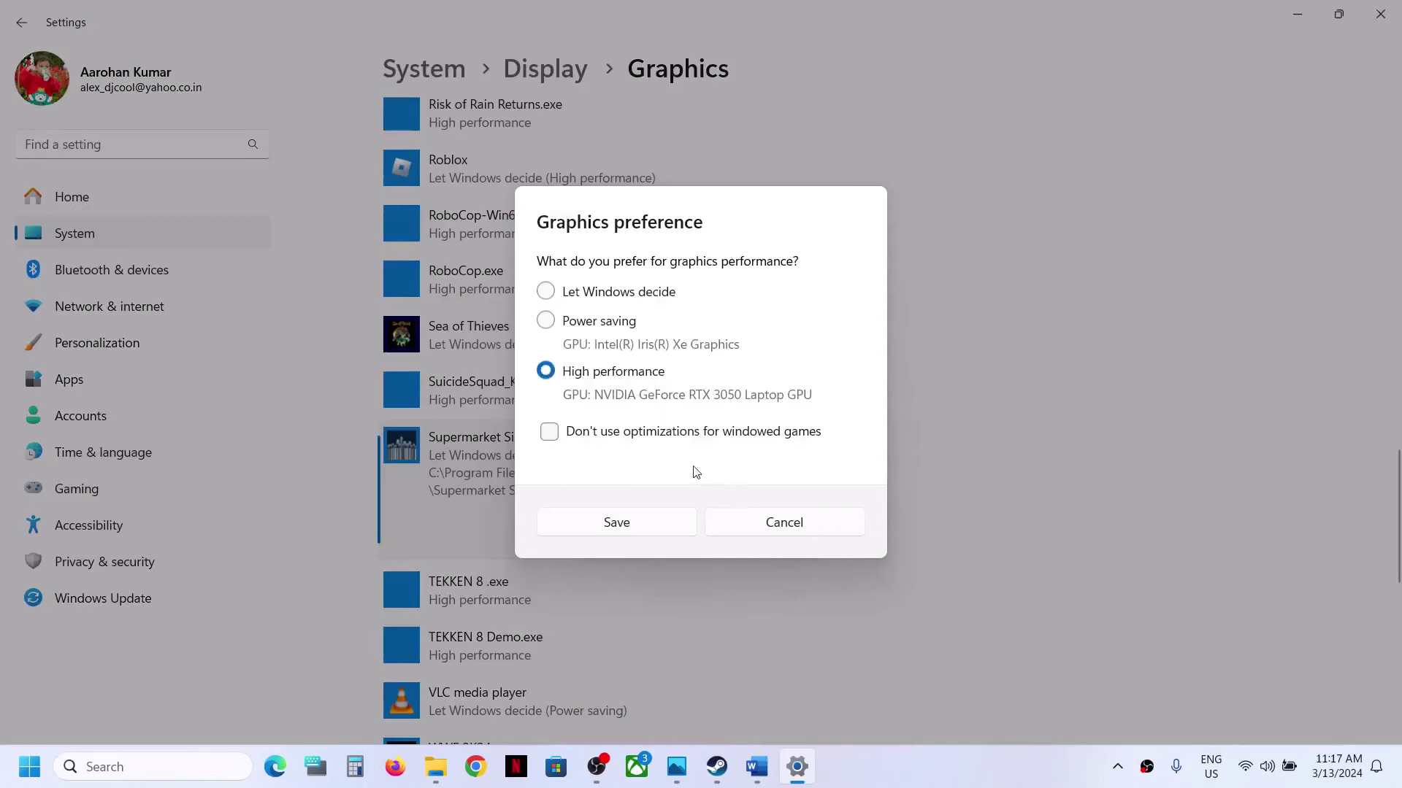
pyautogui.click(640, 527)
pyautogui.click(1367, 20)
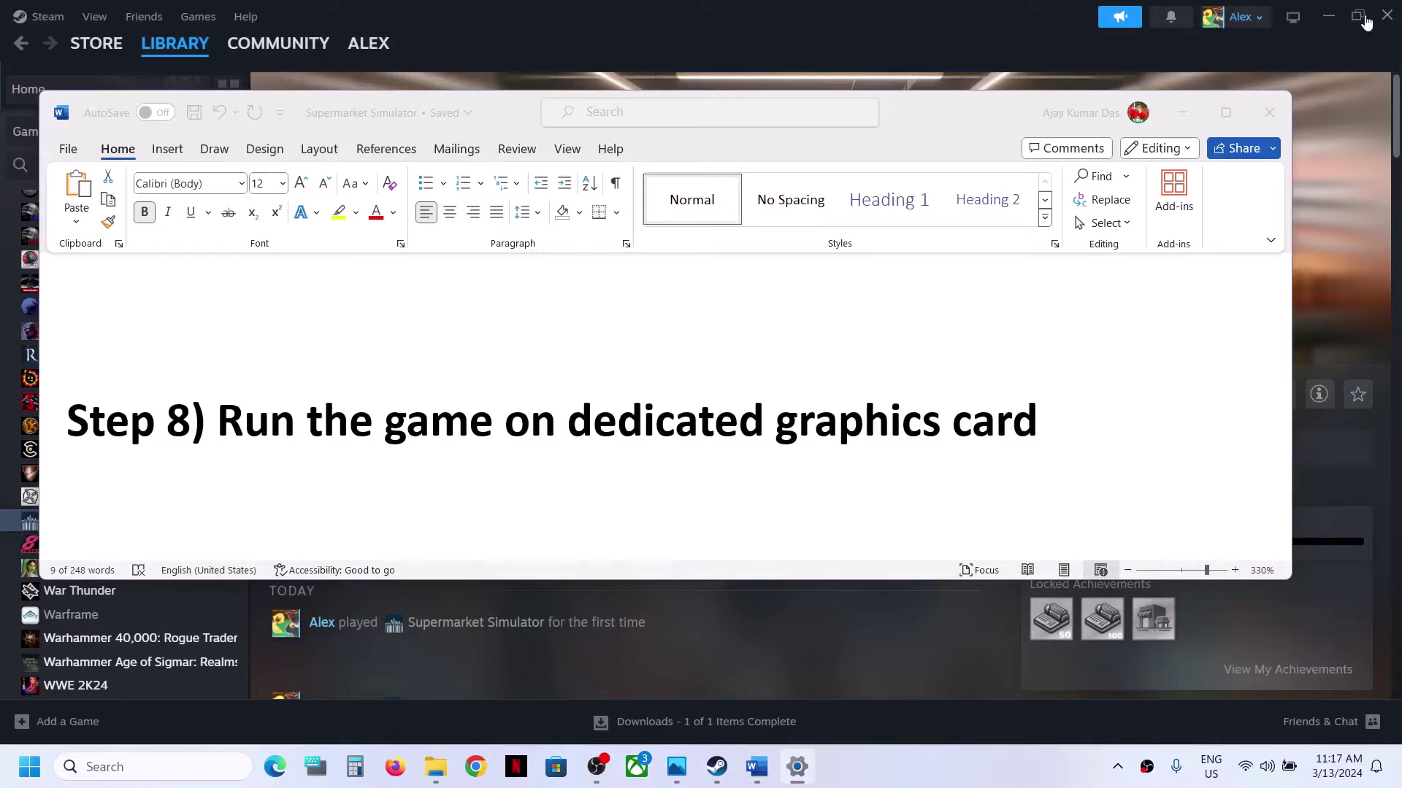
# Step: Go to the virtual memory step in the Word document, copy "View Advanced system settings", and open that item through Windows search
pyautogui.scroll(-2, 707, 450)
pyautogui.scroll(-1, 709, 451)
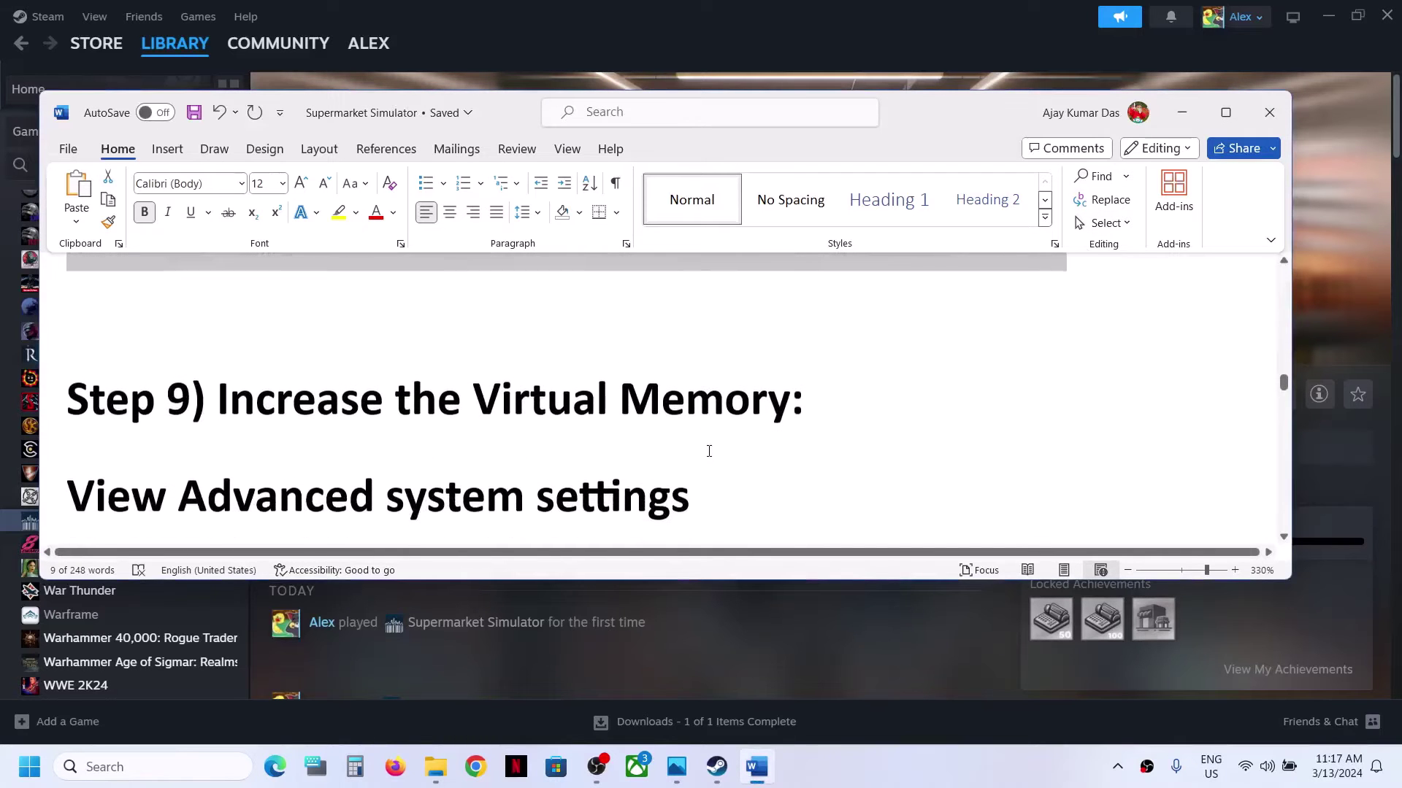
pyautogui.click(988, 652)
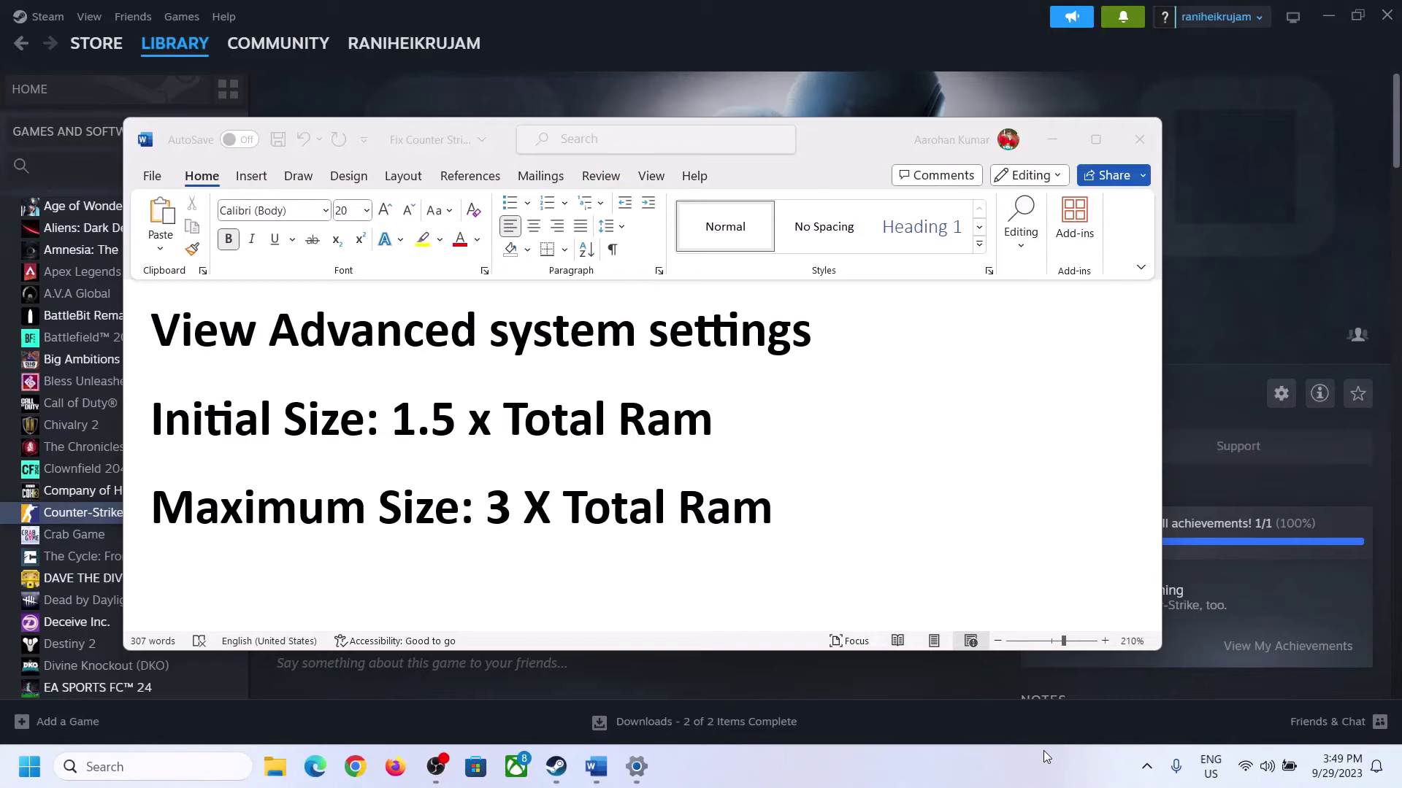
pyautogui.click(197, 340)
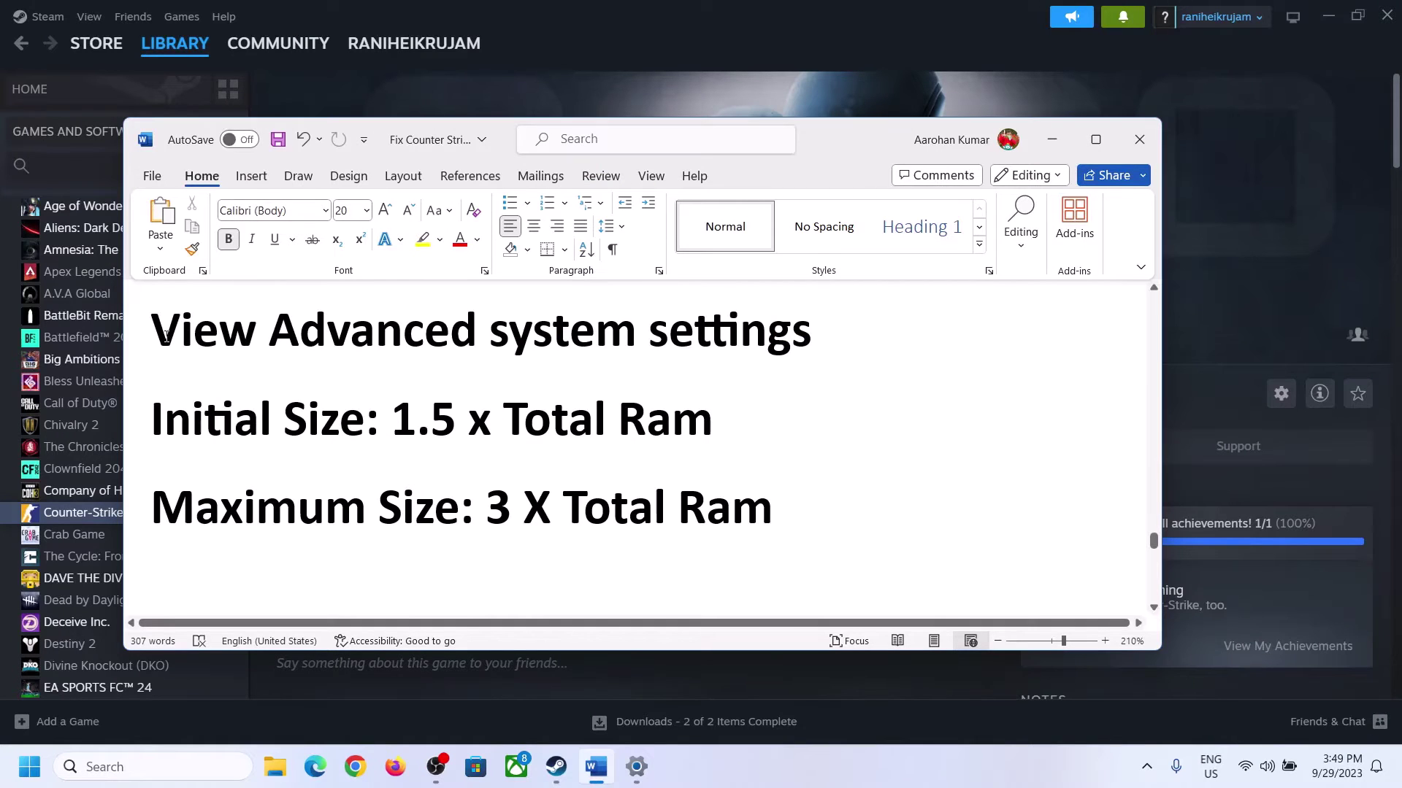
pyautogui.moveTo(167, 337); pyautogui.dragTo(759, 357)
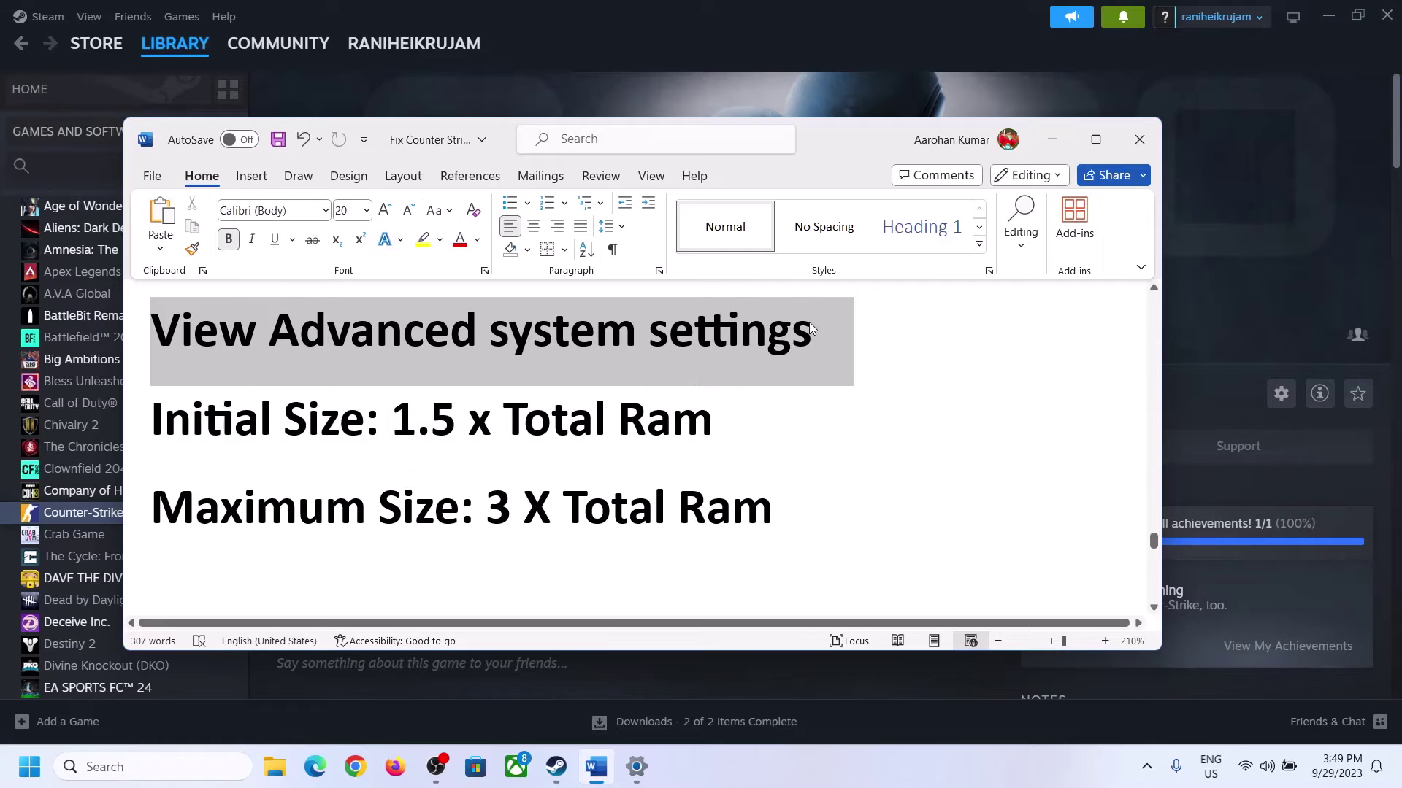
pyautogui.hotkey('ctrl', 'c')
pyautogui.click(169, 763)
pyautogui.hotkey('ctrl', 'v')
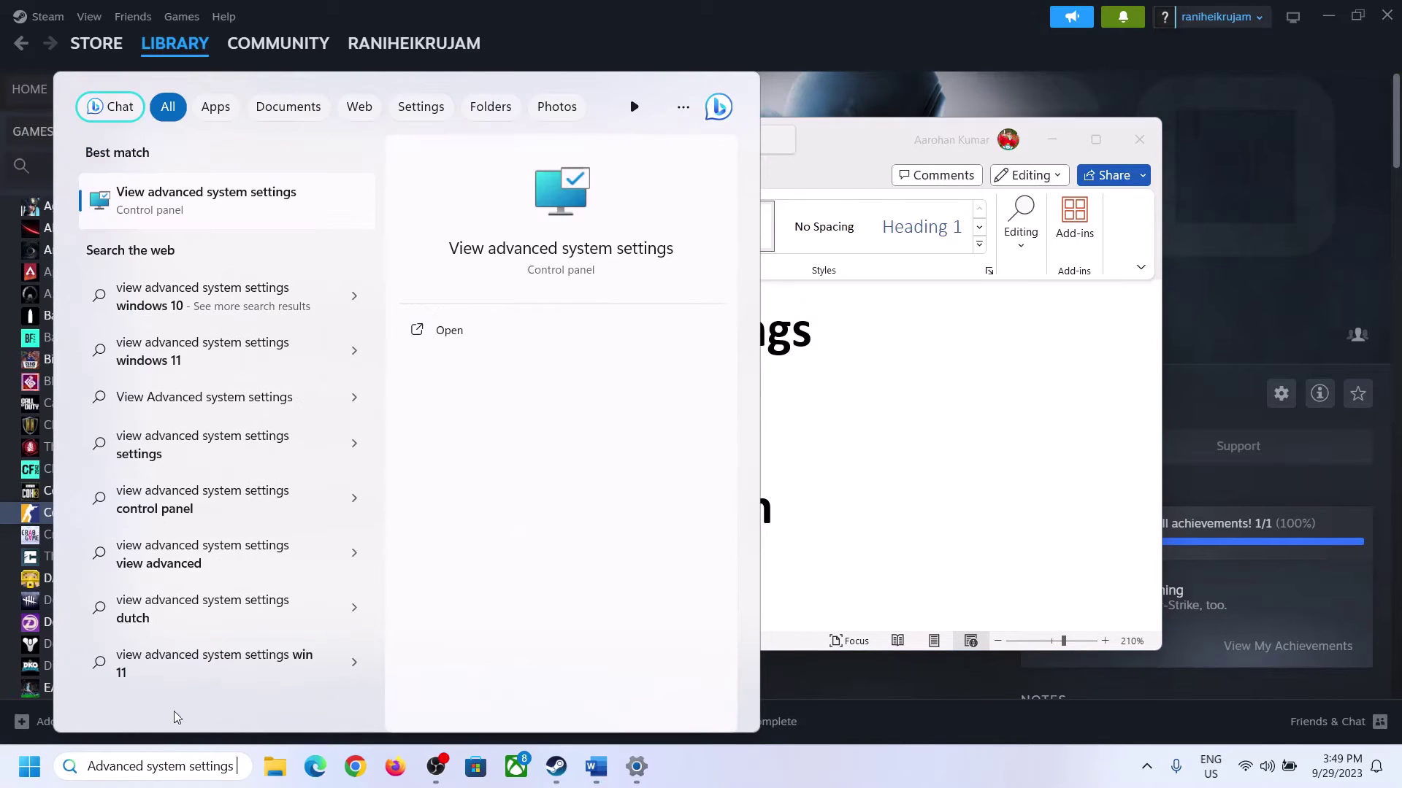
pyautogui.click(197, 210)
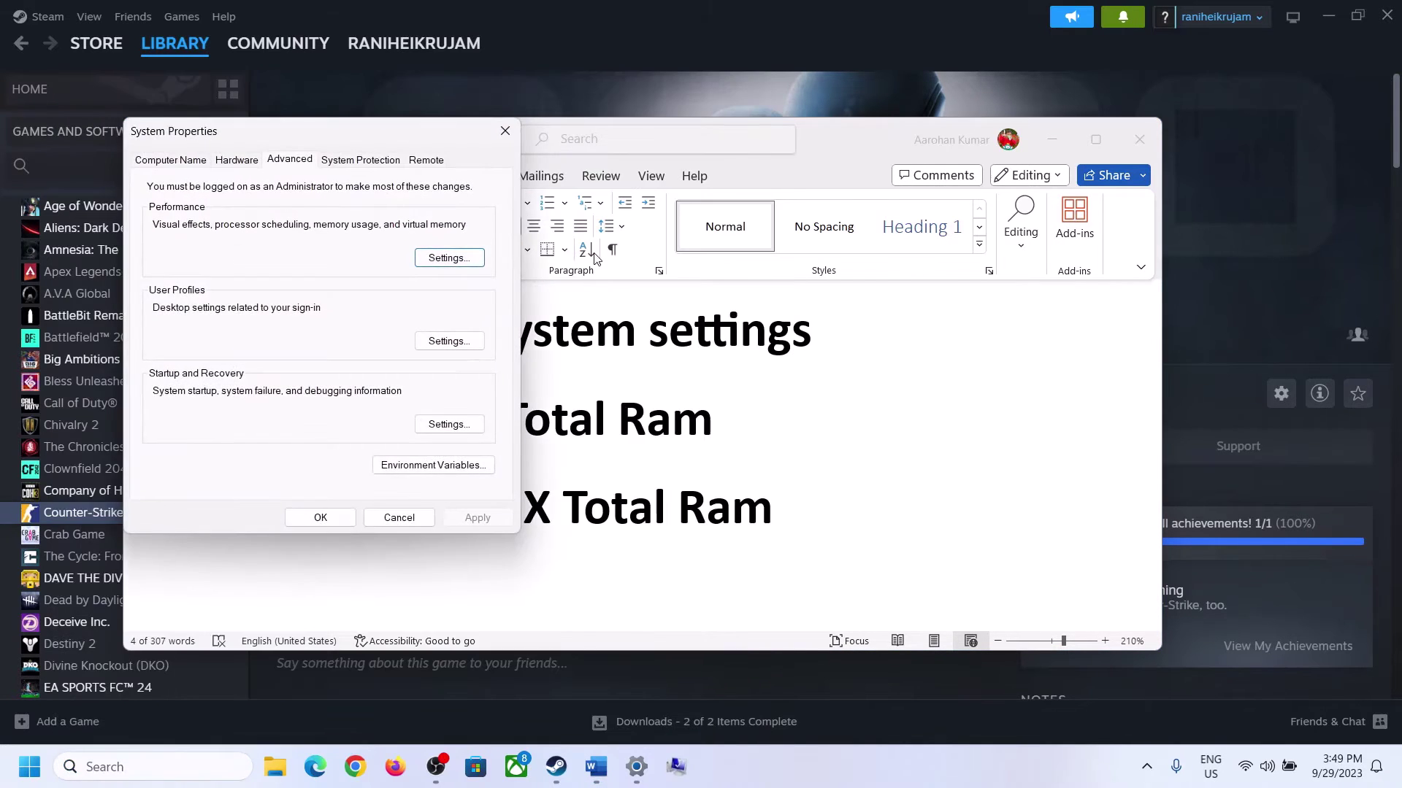
# Step: Open the Virtual Memory settings from Performance Options, turn off automatic paging file management, and choose a custom size for drive C:
pyautogui.moveTo(291, 136); pyautogui.dragTo(625, 246)
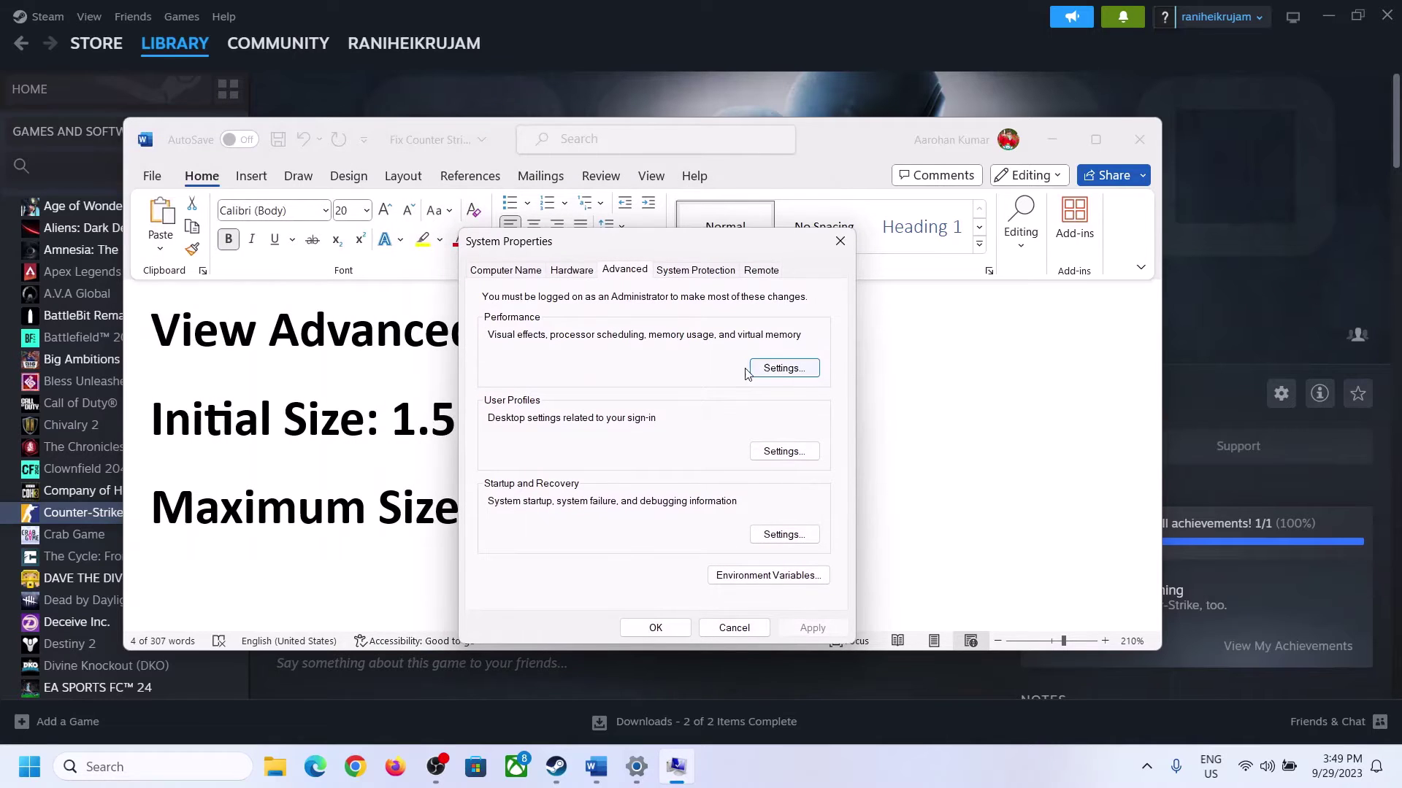
pyautogui.click(784, 370)
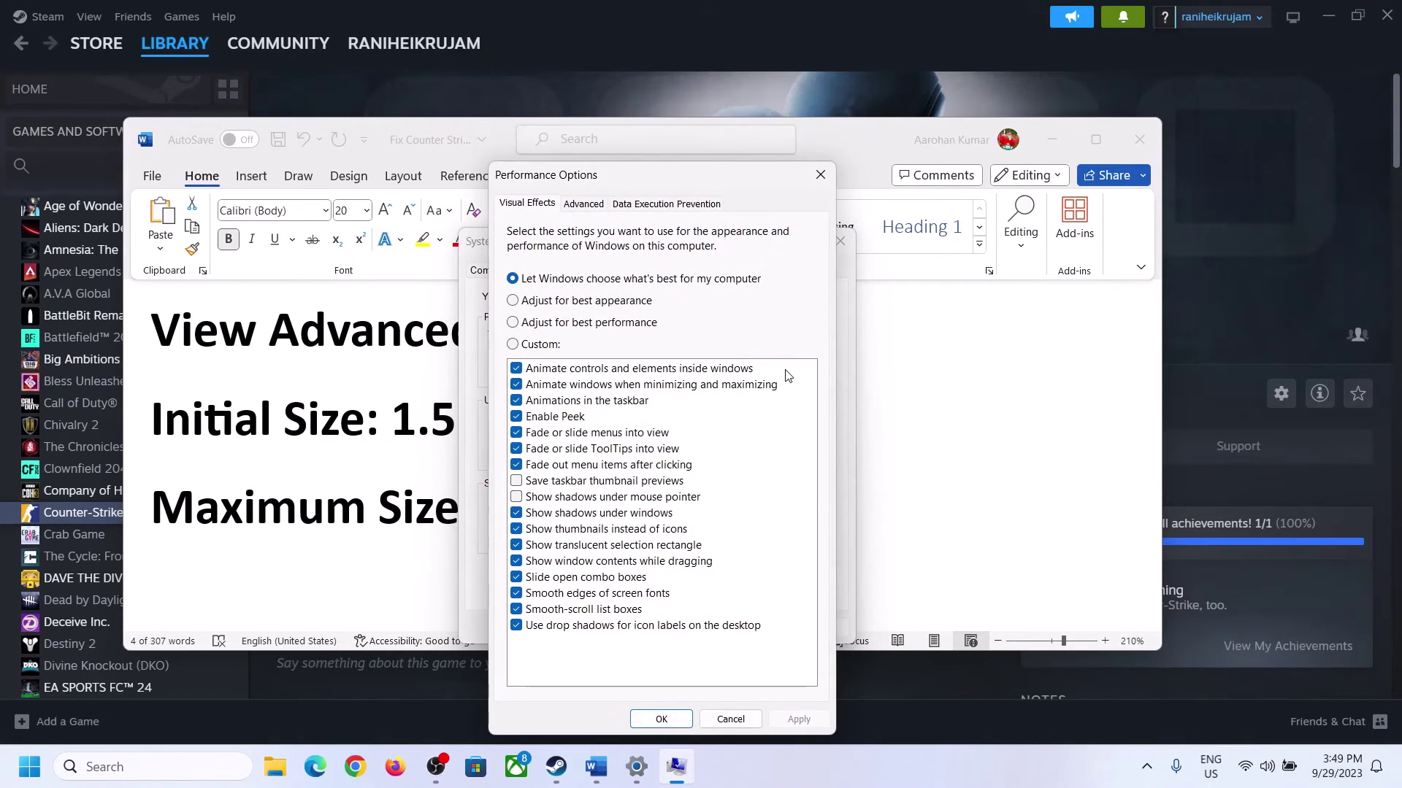
pyautogui.click(584, 205)
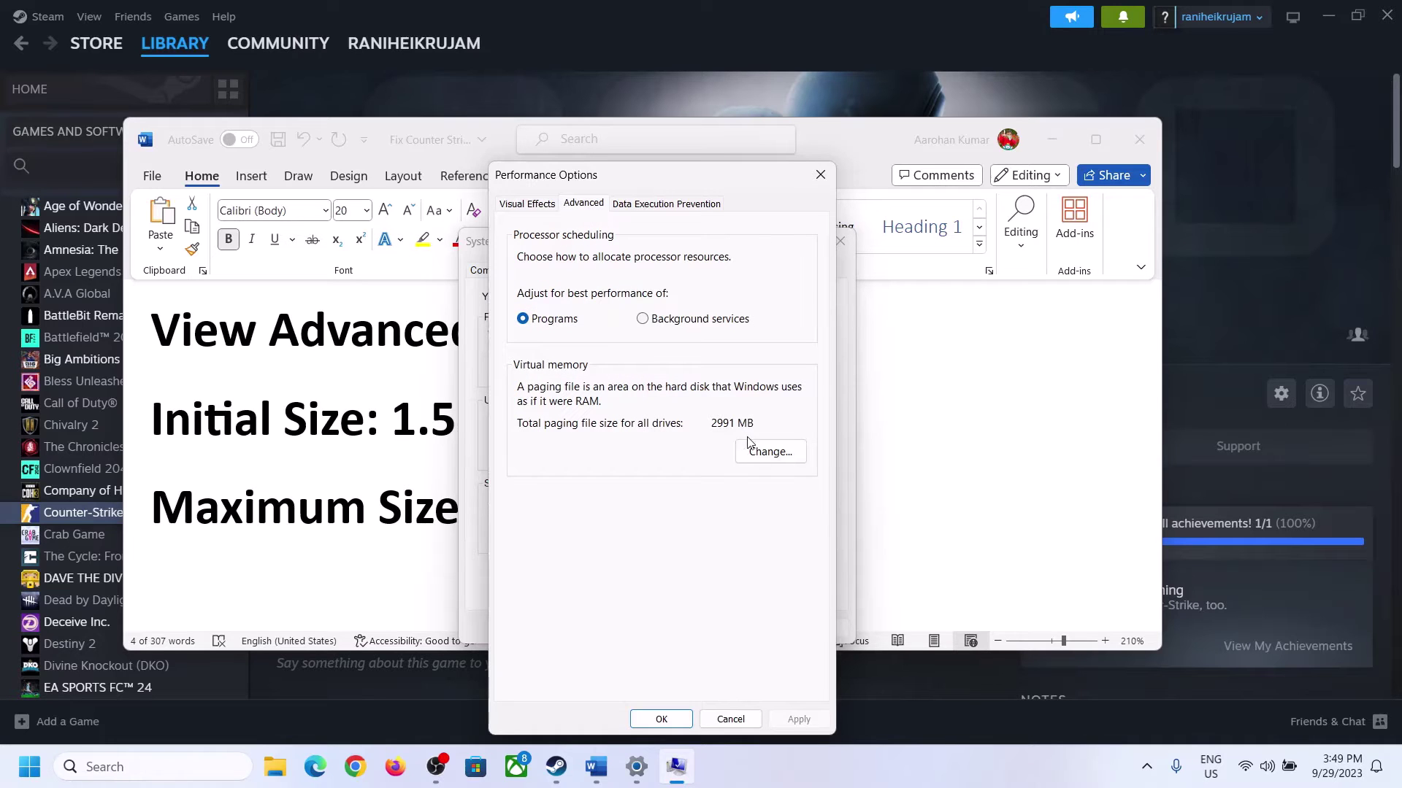
pyautogui.click(778, 452)
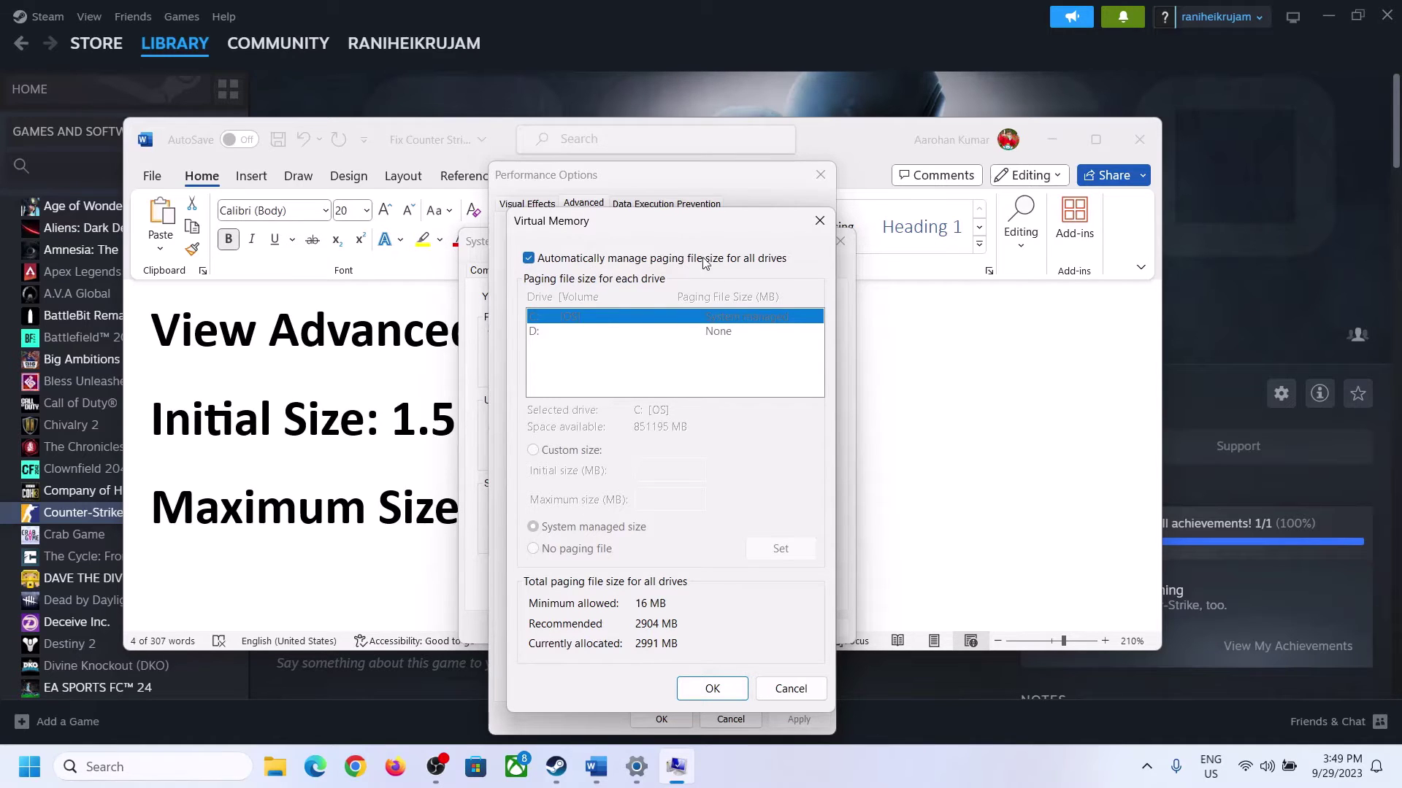
pyautogui.click(528, 259)
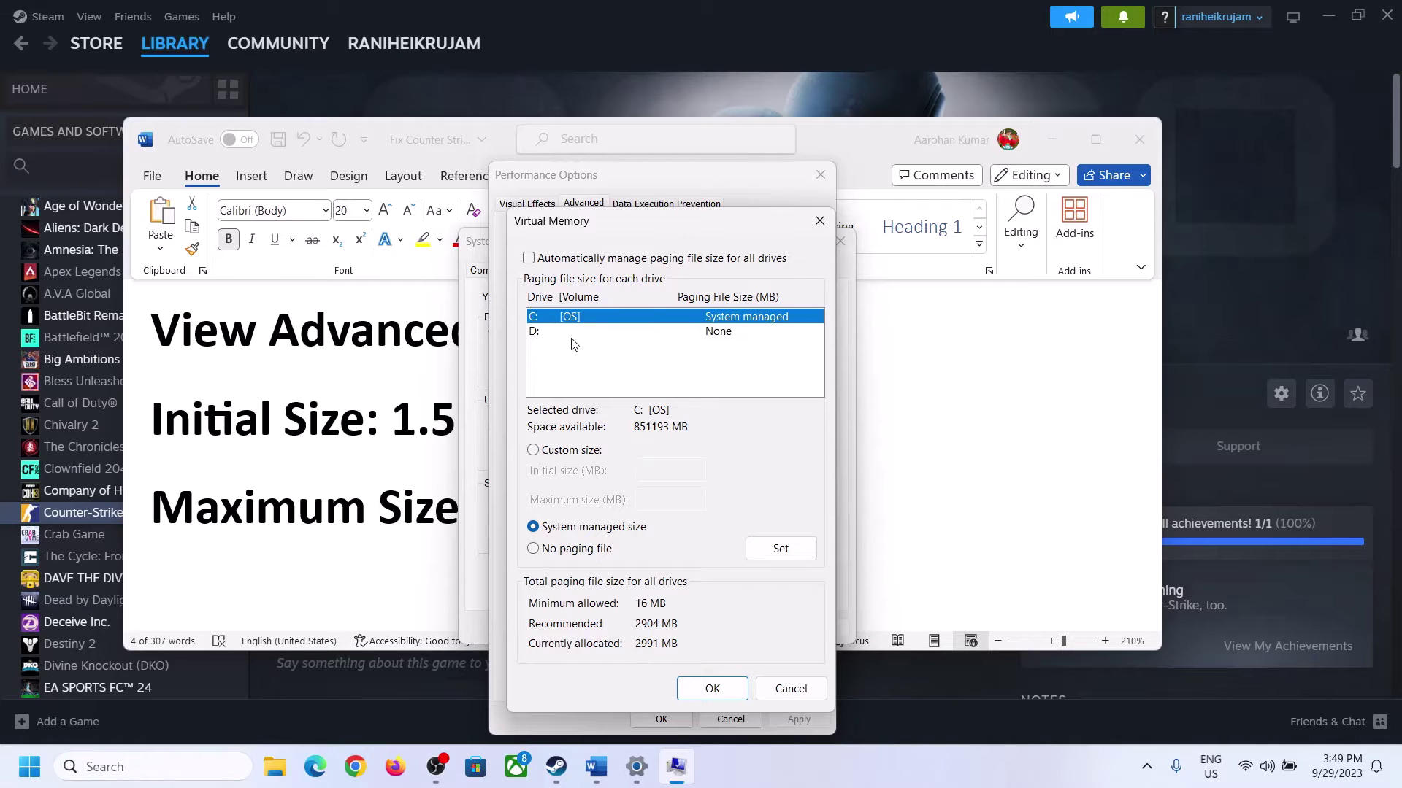
pyautogui.click(534, 451)
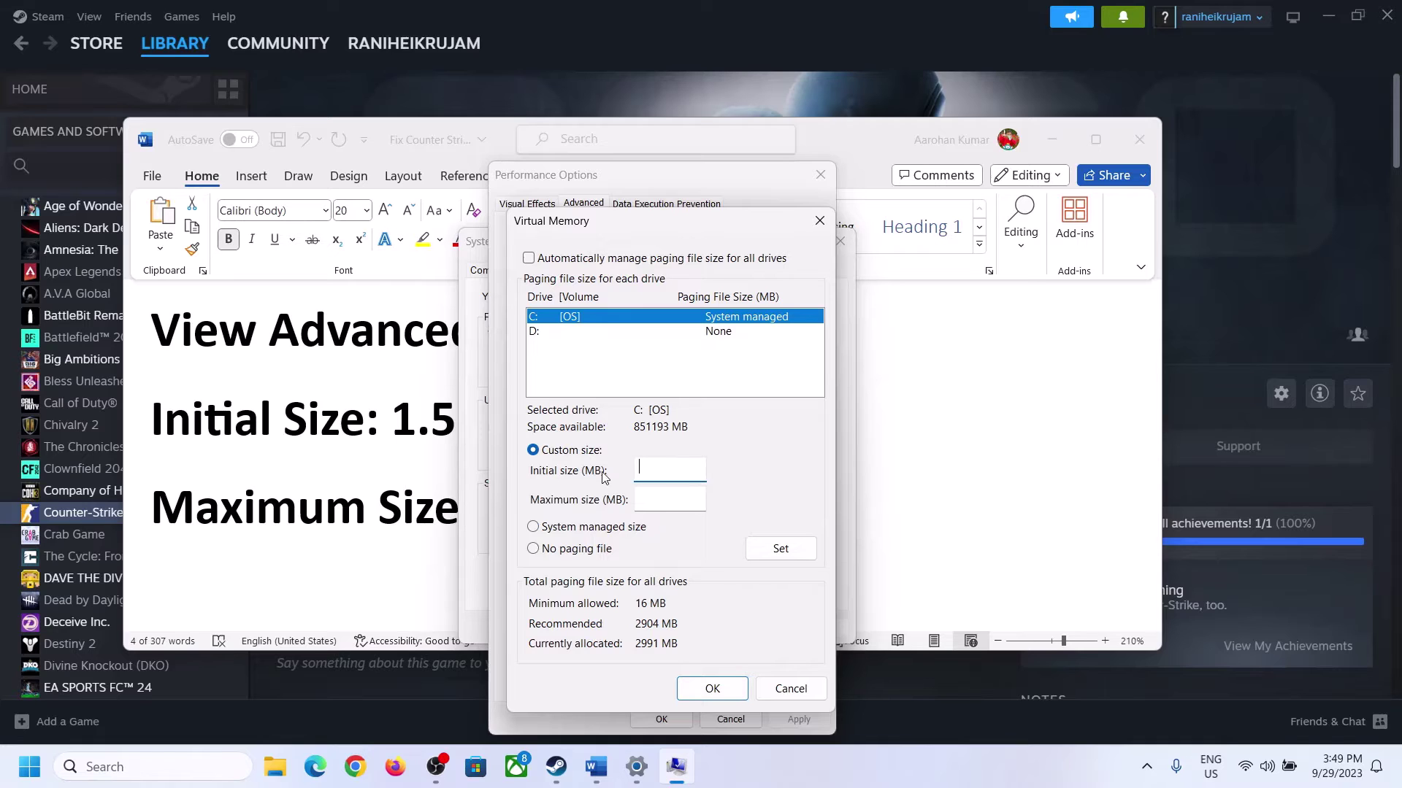
# Step: Read the initial size formula in the Word document and look up the installed RAM on the System About page in Settings
pyautogui.hotkey('alt', 'Tab')
pyautogui.moveTo(393, 419); pyautogui.dragTo(649, 436)
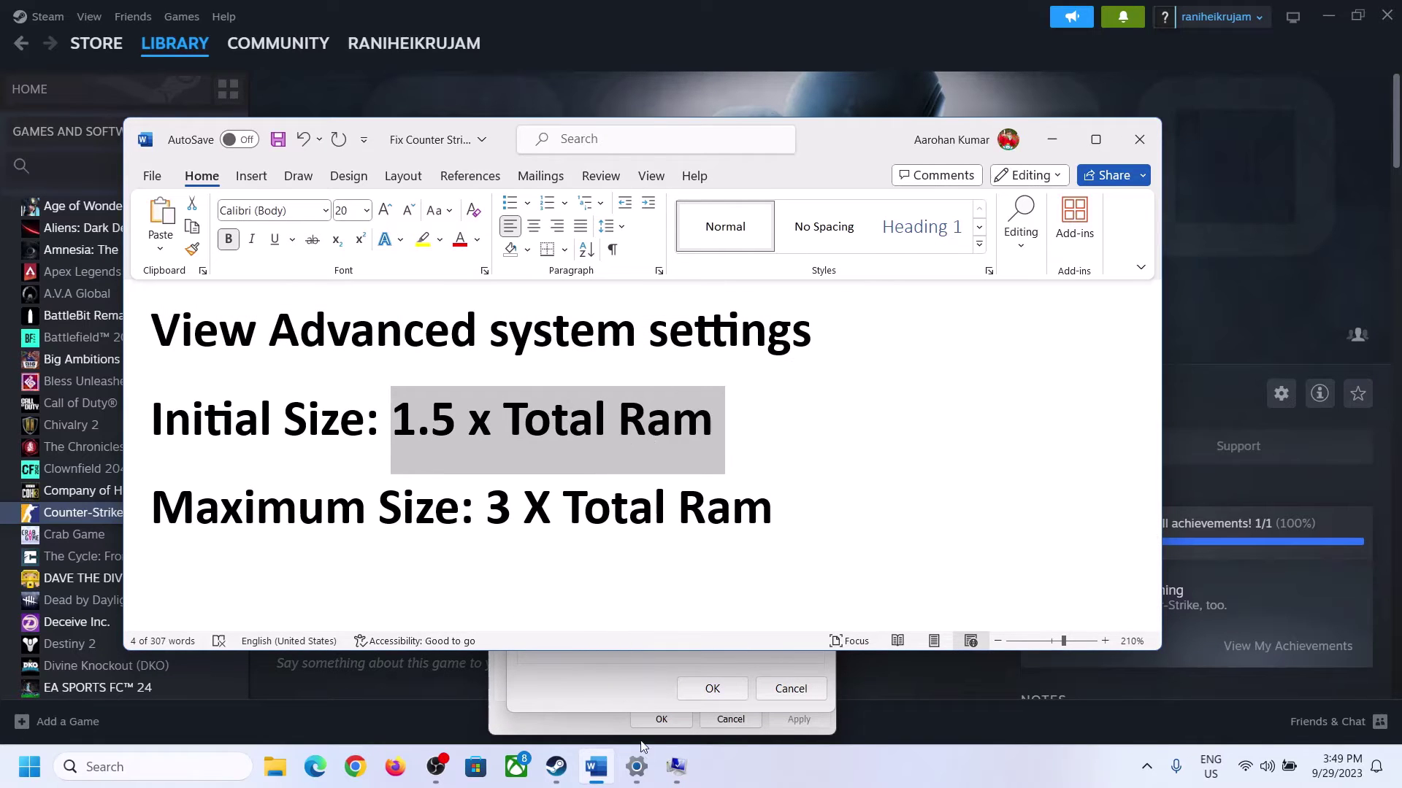
pyautogui.click(636, 768)
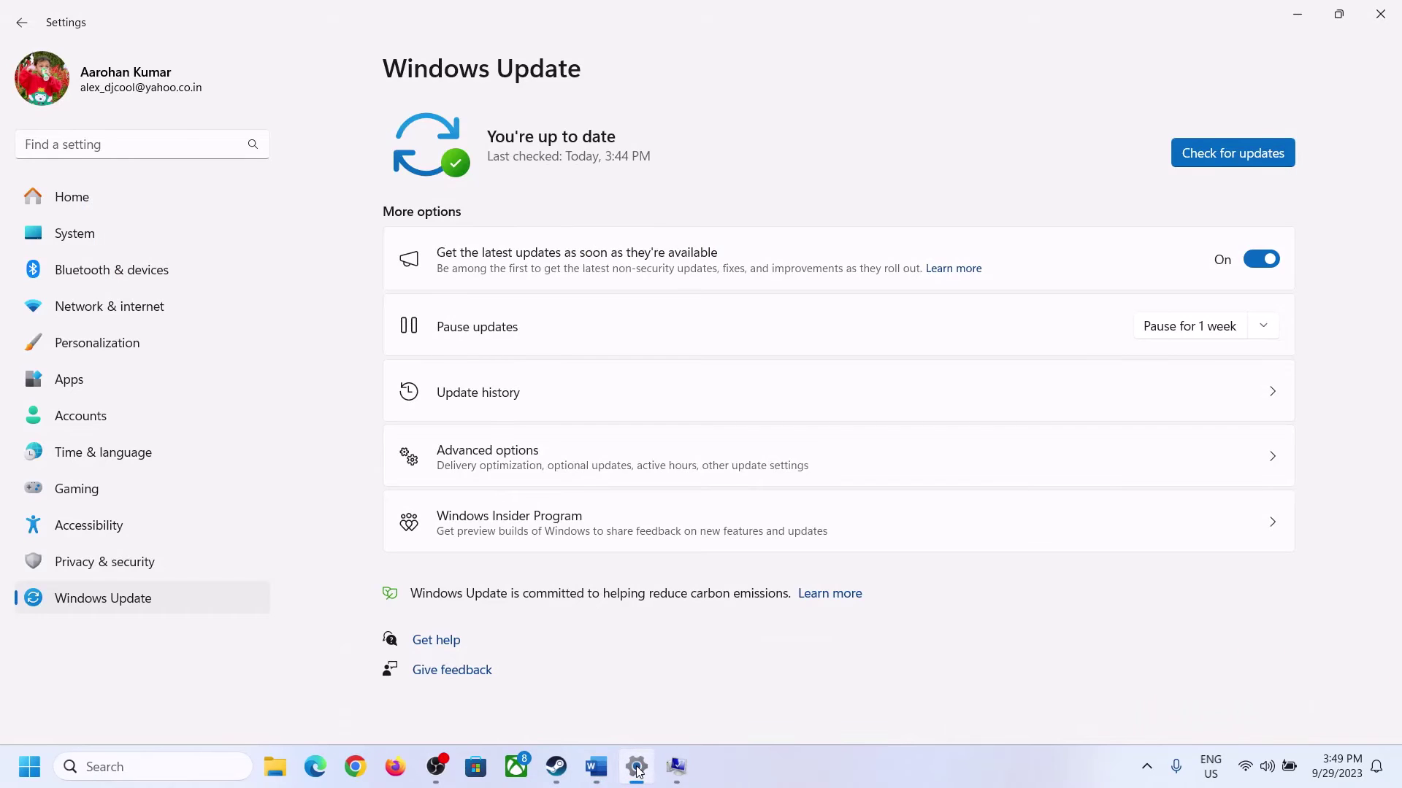
pyautogui.click(73, 234)
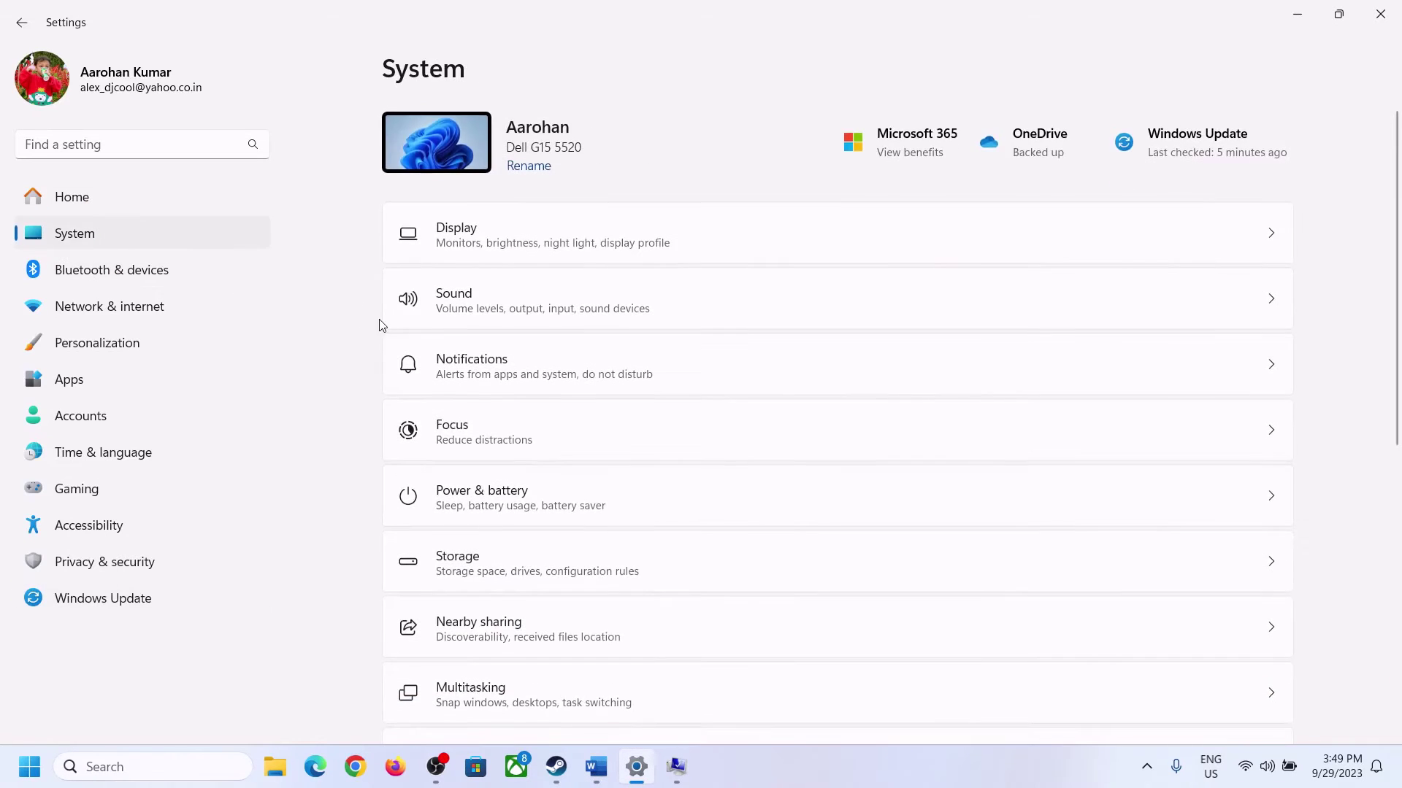
pyautogui.scroll(-10, 511, 581)
pyautogui.click(460, 690)
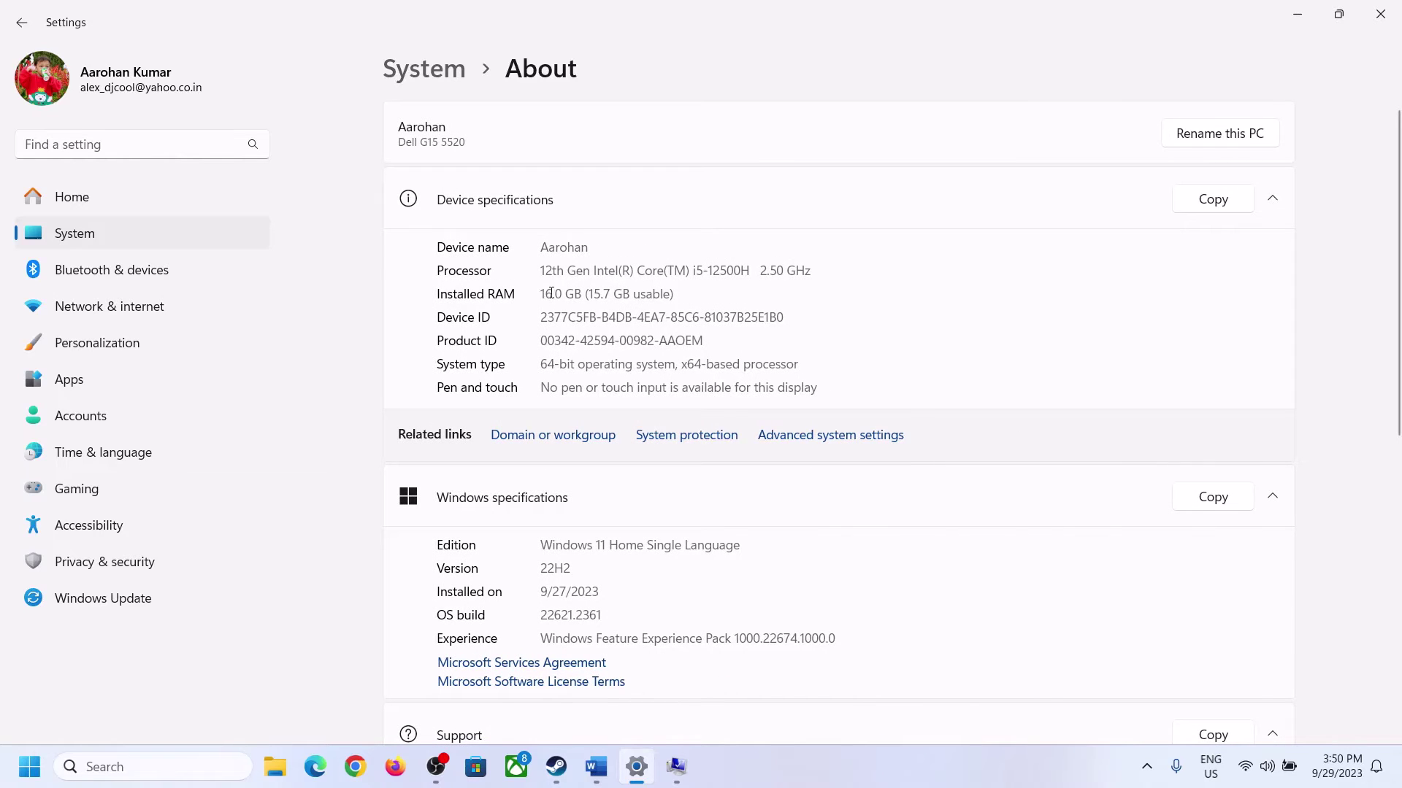
pyautogui.moveTo(551, 293); pyautogui.dragTo(534, 293)
pyautogui.click(564, 296)
pyautogui.moveTo(555, 287); pyautogui.dragTo(537, 293)
# Step: Launch Calculator with the Run command "calc" and place its window beside the Virtual Memory dialog
pyautogui.click(672, 768)
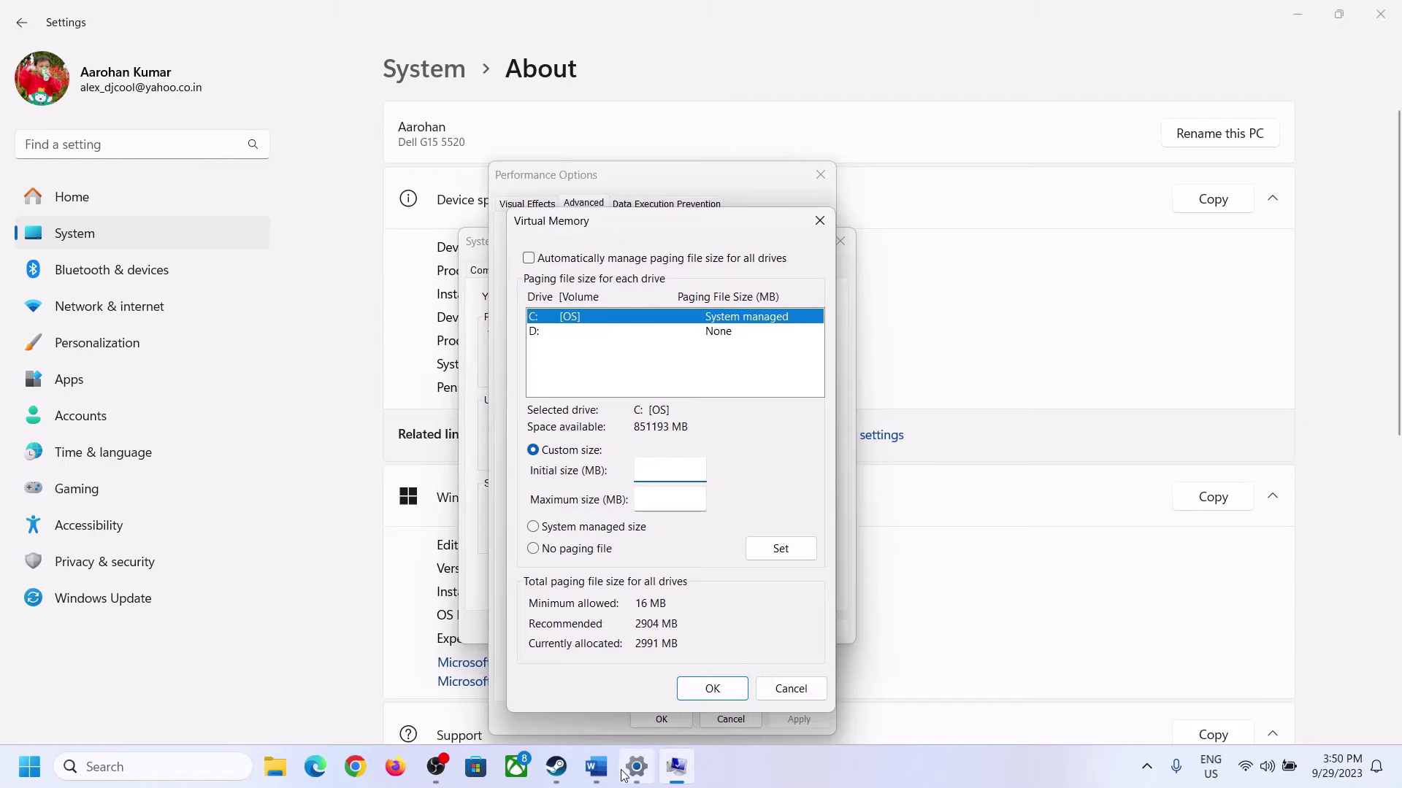
pyautogui.press('super+r')
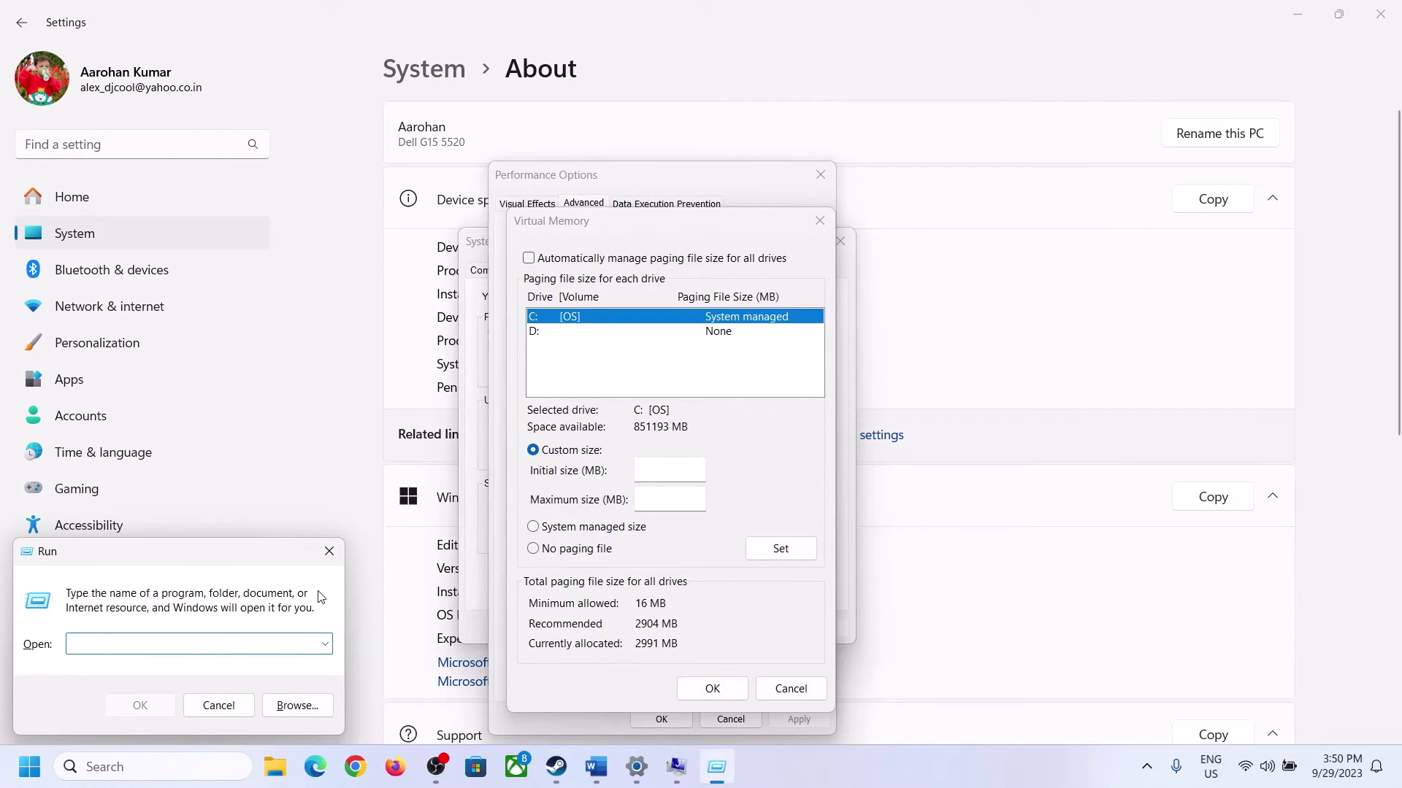
pyautogui.write('cal')
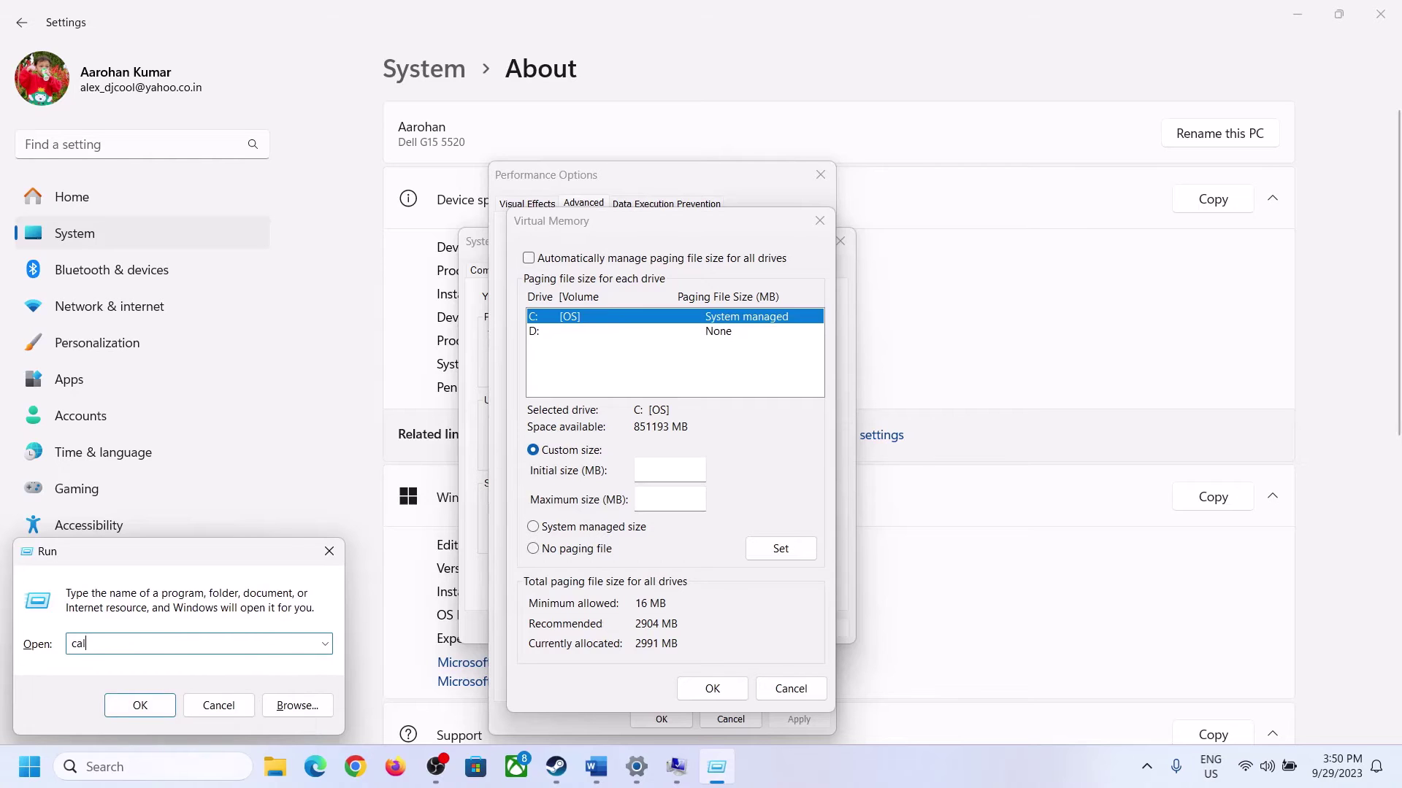
pyautogui.write('c')
pyautogui.click(138, 706)
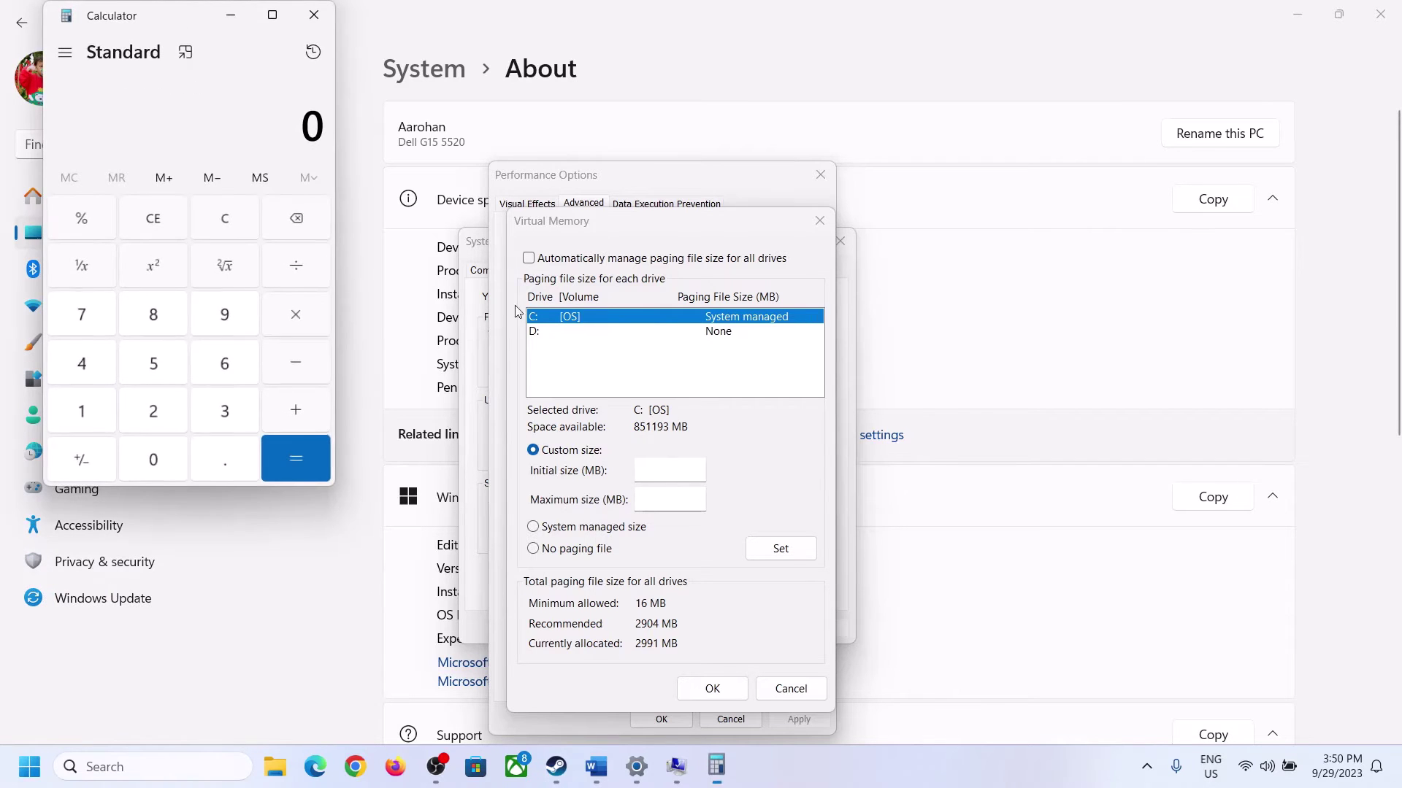
pyautogui.moveTo(175, 27); pyautogui.dragTo(1023, 242)
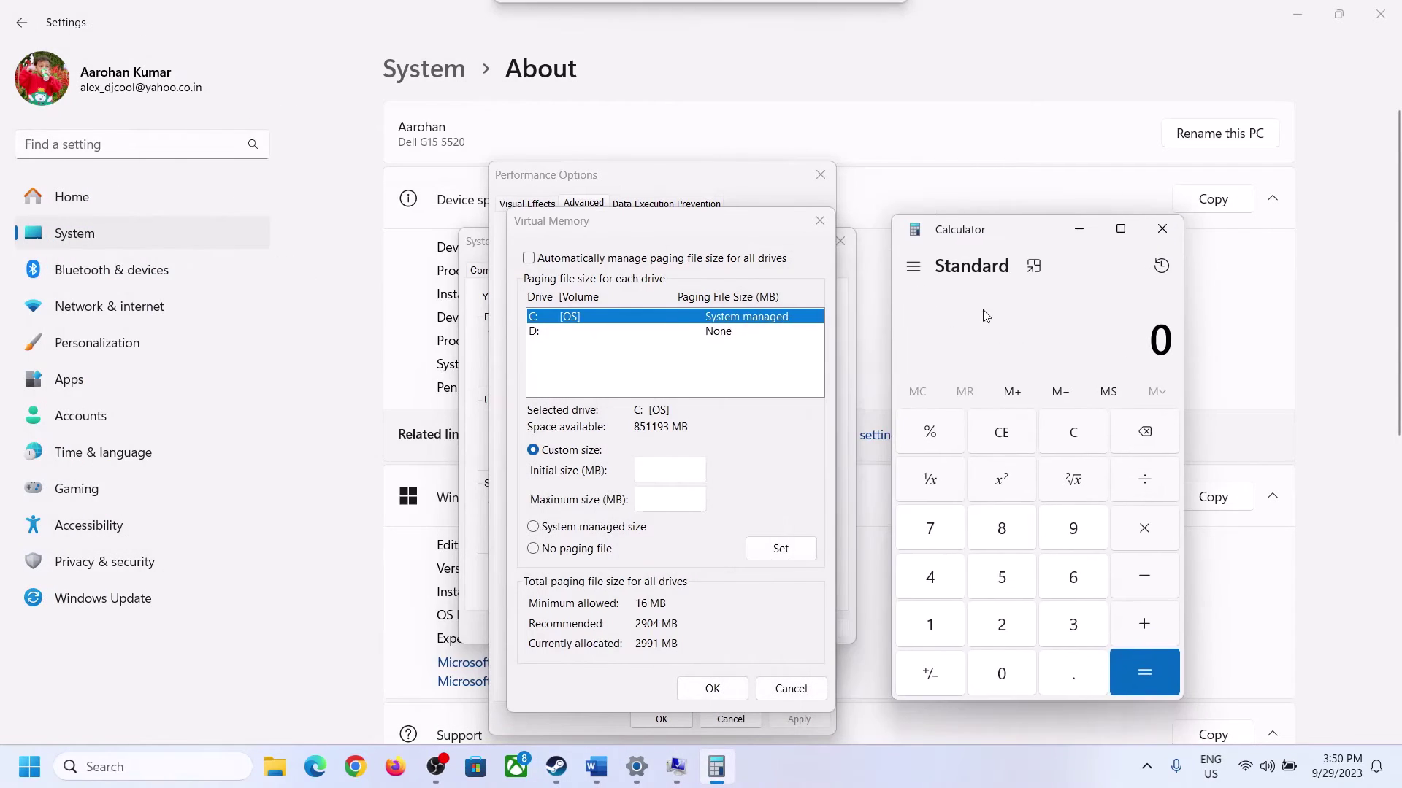
# Step: Check the size formulas in the Word document and multiply 16 by 1024 in Calculator to convert the RAM to megabytes
pyautogui.click(595, 780)
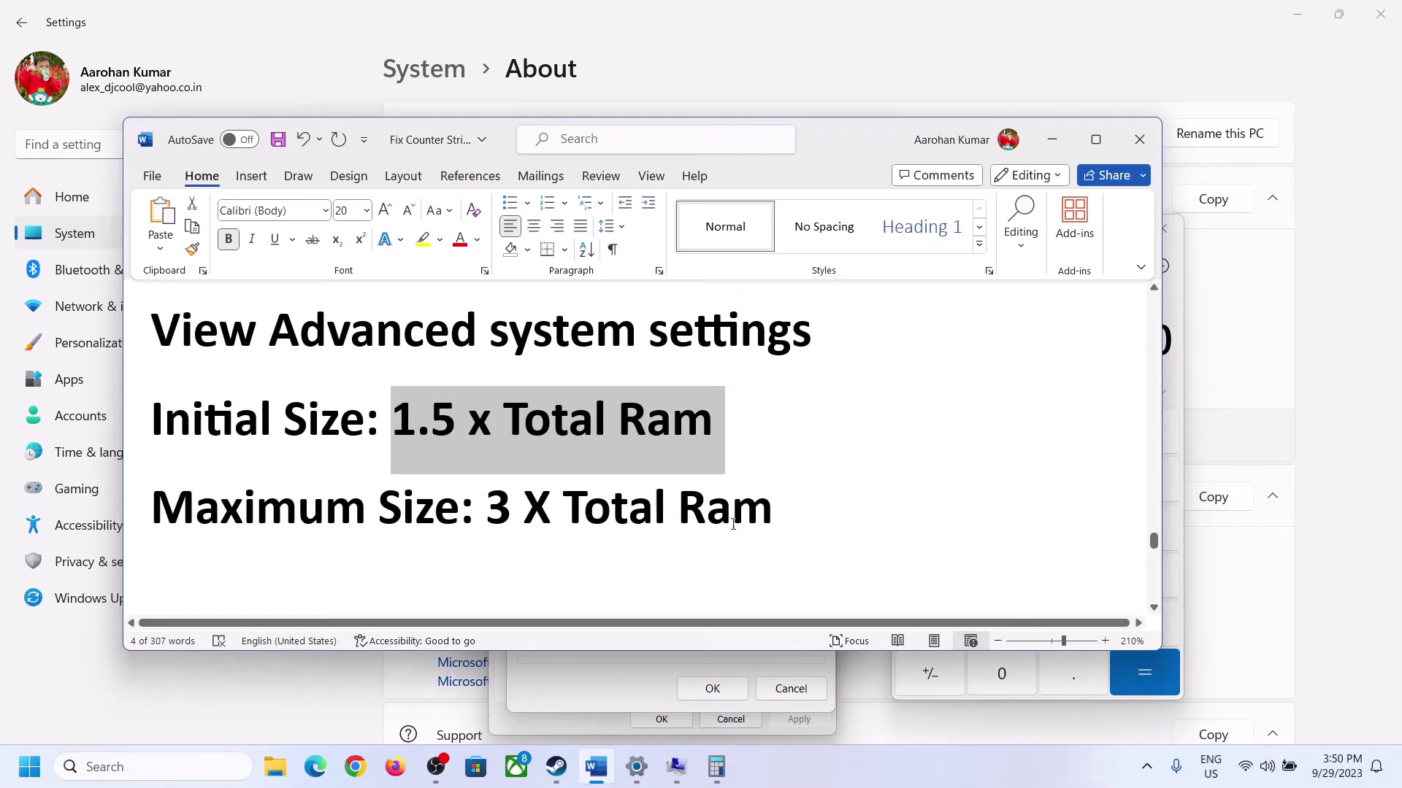
pyautogui.click(719, 765)
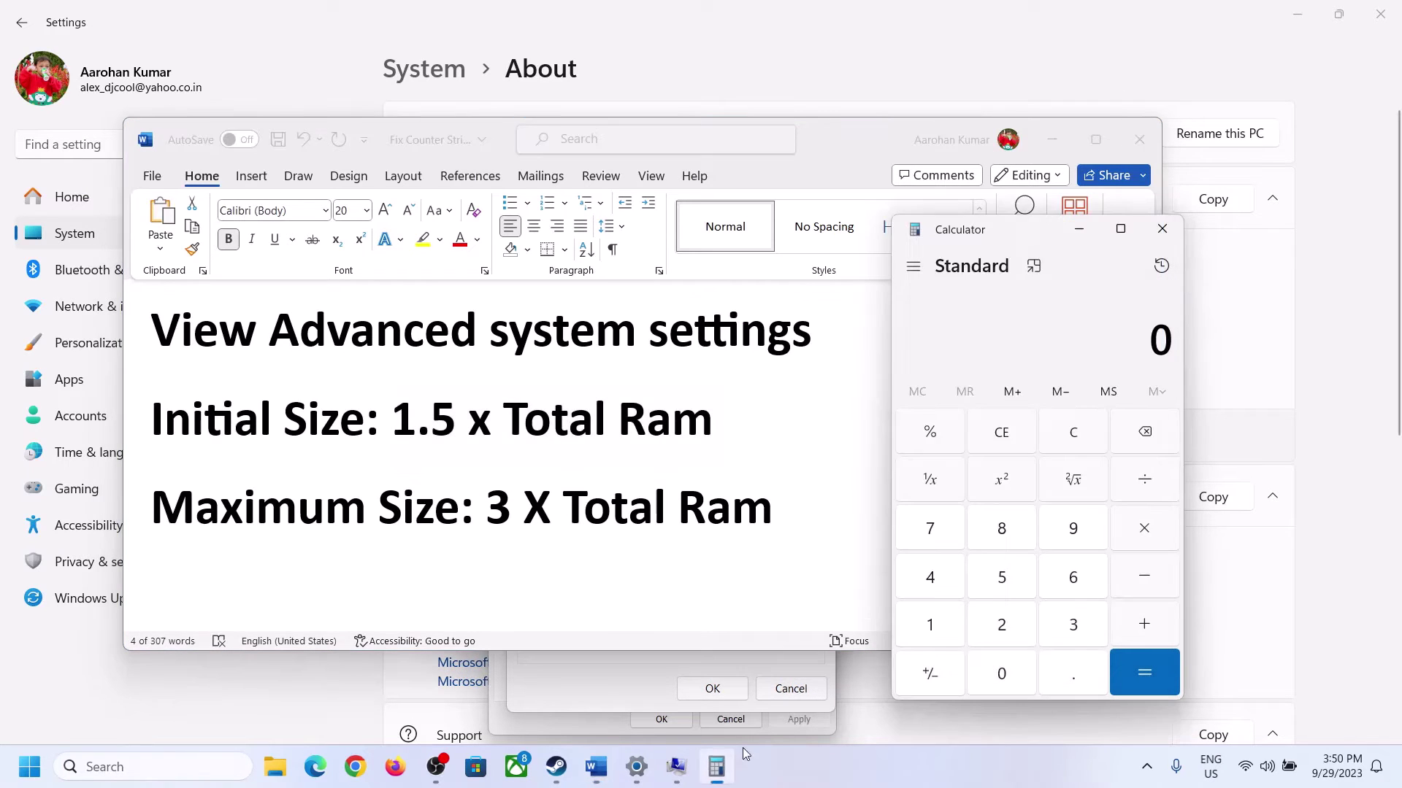
pyautogui.click(931, 625)
pyautogui.click(1069, 587)
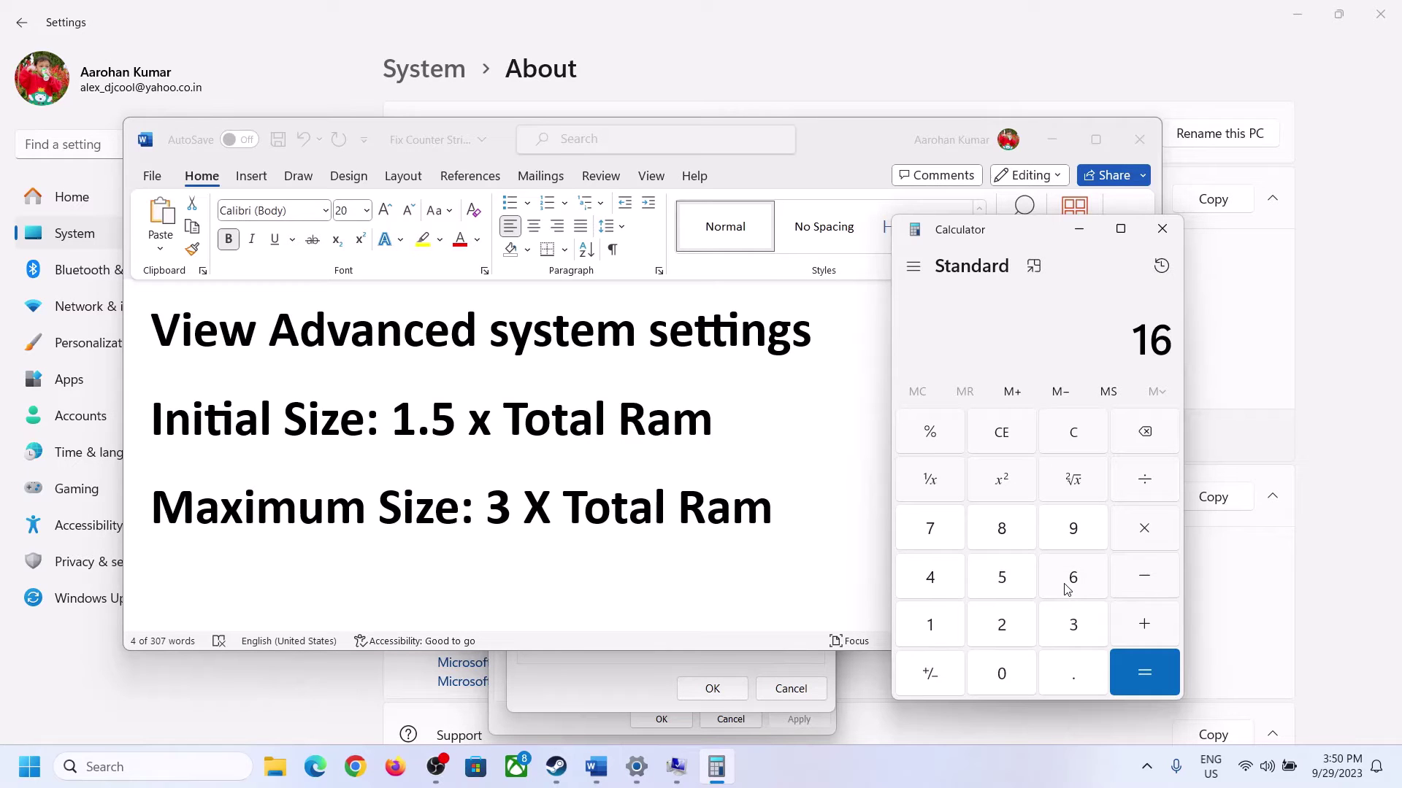
pyautogui.click(1074, 441)
pyautogui.click(940, 628)
pyautogui.click(1051, 586)
pyautogui.click(1142, 533)
pyautogui.click(956, 642)
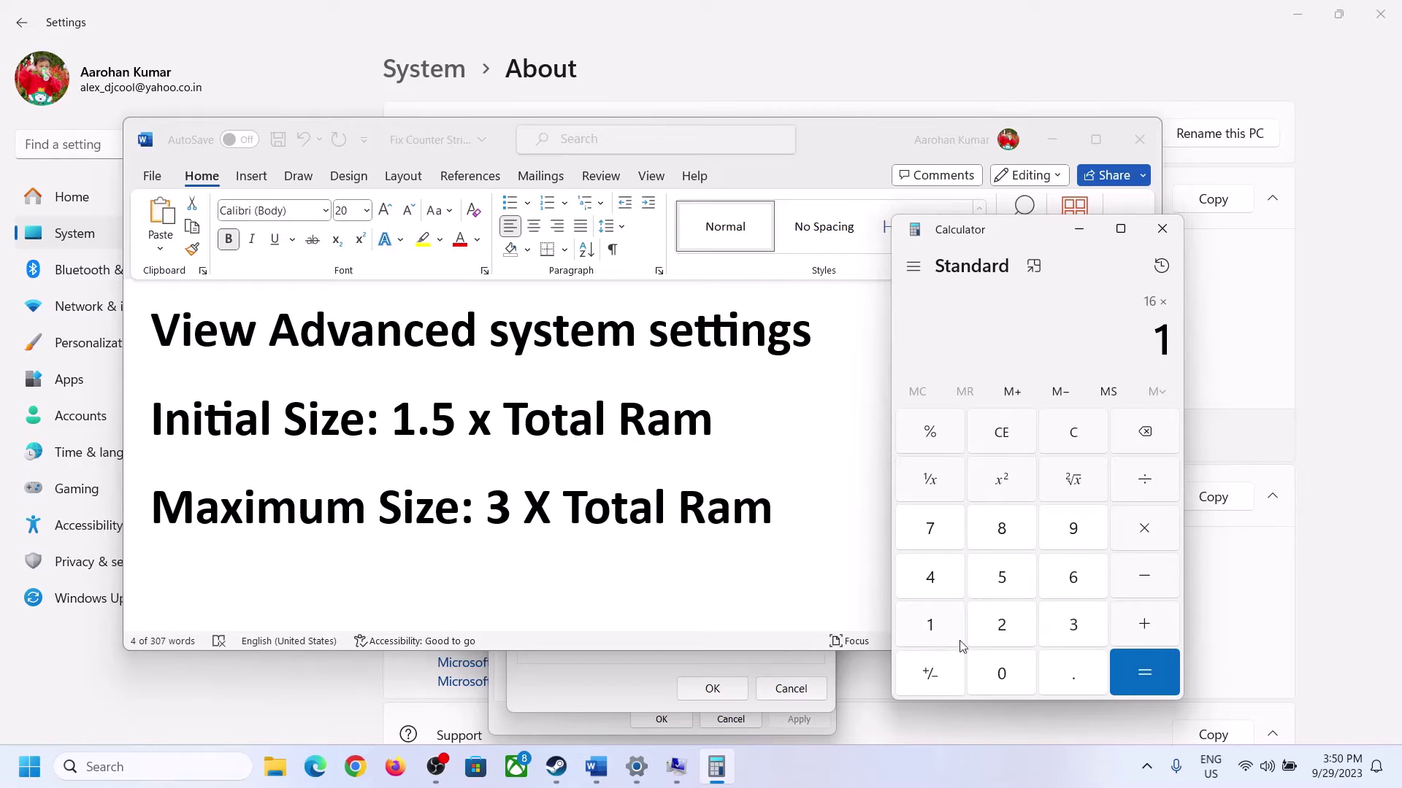
pyautogui.click(1004, 684)
pyautogui.click(1001, 626)
pyautogui.click(939, 588)
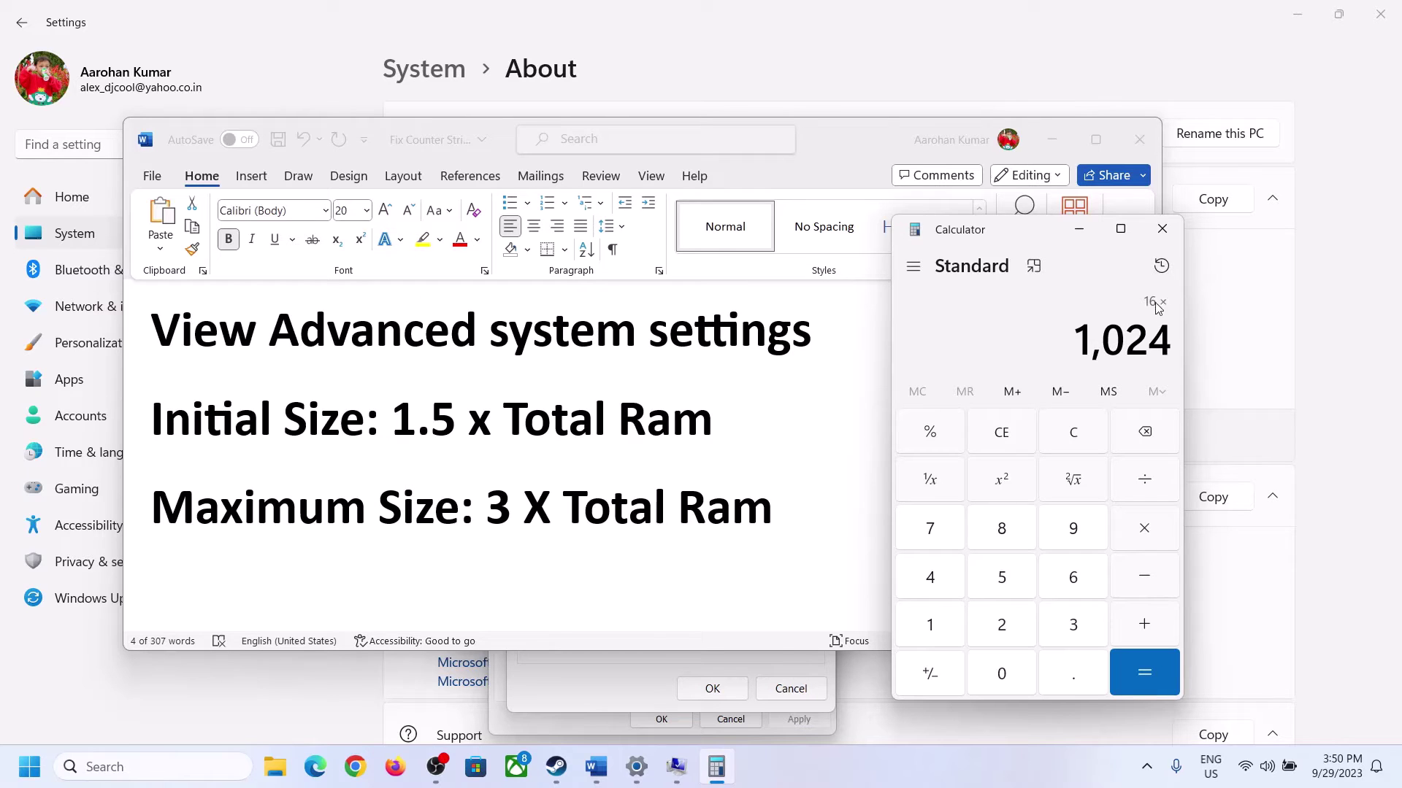
pyautogui.click(1143, 673)
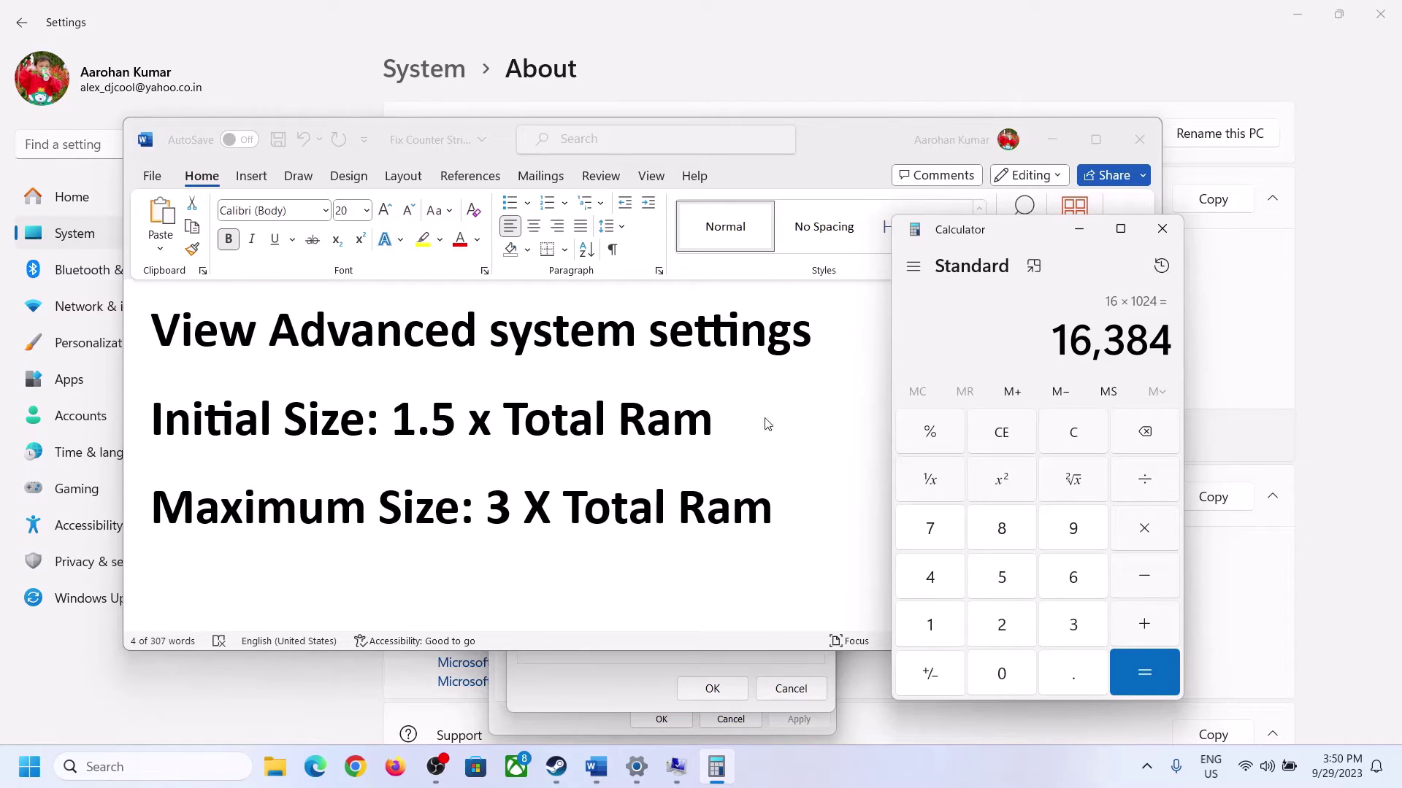
# Step: Multiply the RAM in megabytes by 1.5 in Calculator to get the initial paging file size
pyautogui.click(1146, 531)
pyautogui.click(949, 633)
pyautogui.click(1068, 673)
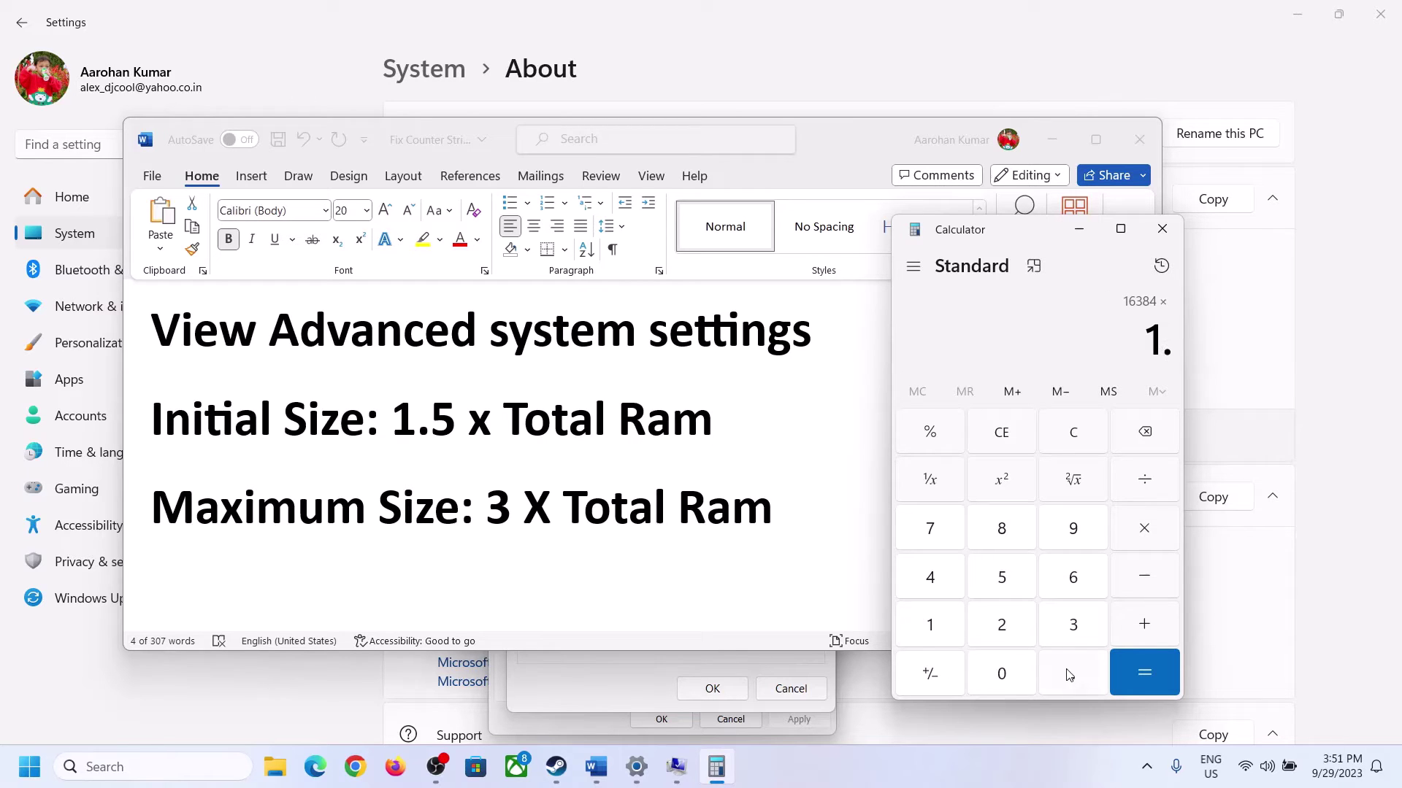
pyautogui.click(1011, 584)
pyautogui.click(1143, 666)
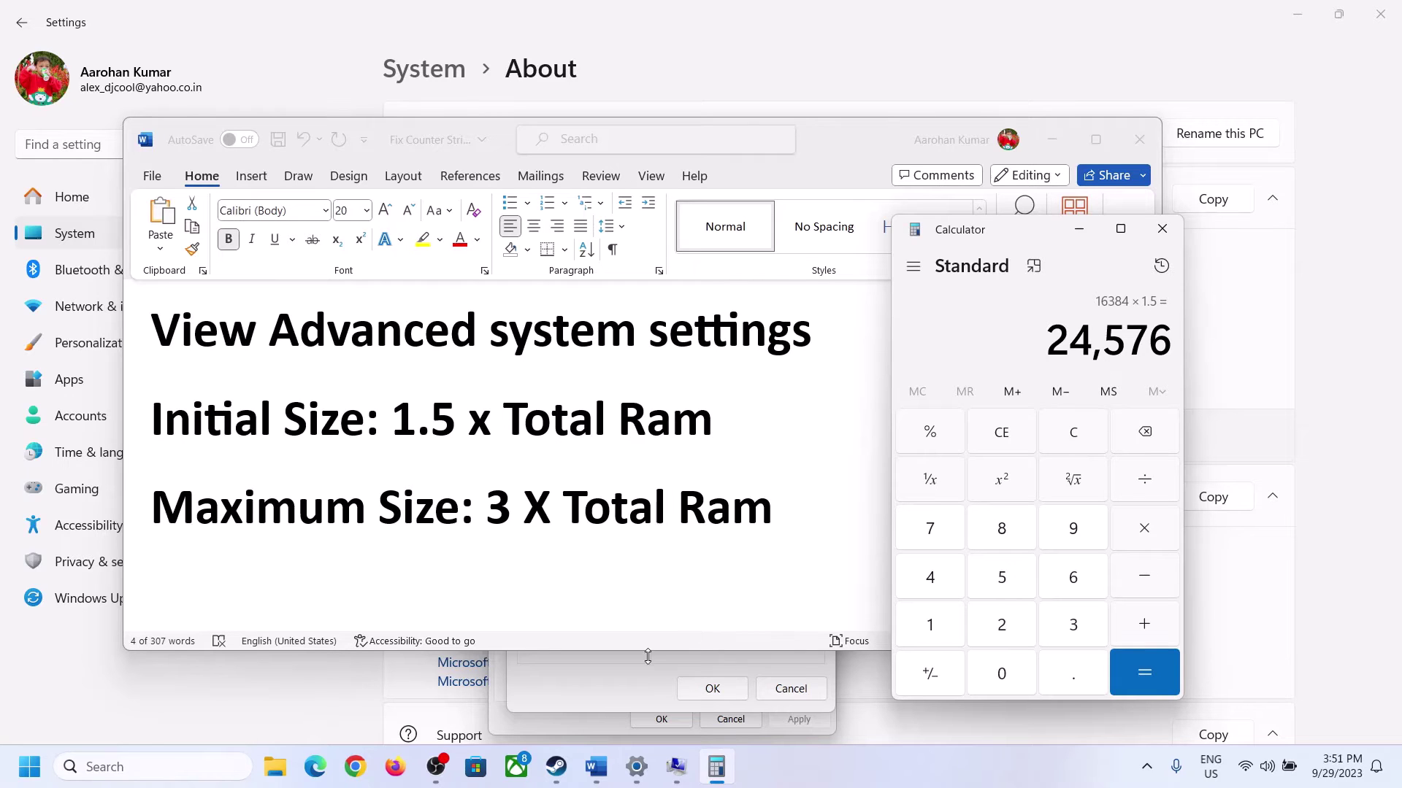
# Step: Set the custom initial size for drive C: to 24576 MB in the Virtual Memory dialog
pyautogui.click(619, 680)
pyautogui.click(658, 463)
pyautogui.write('24576')
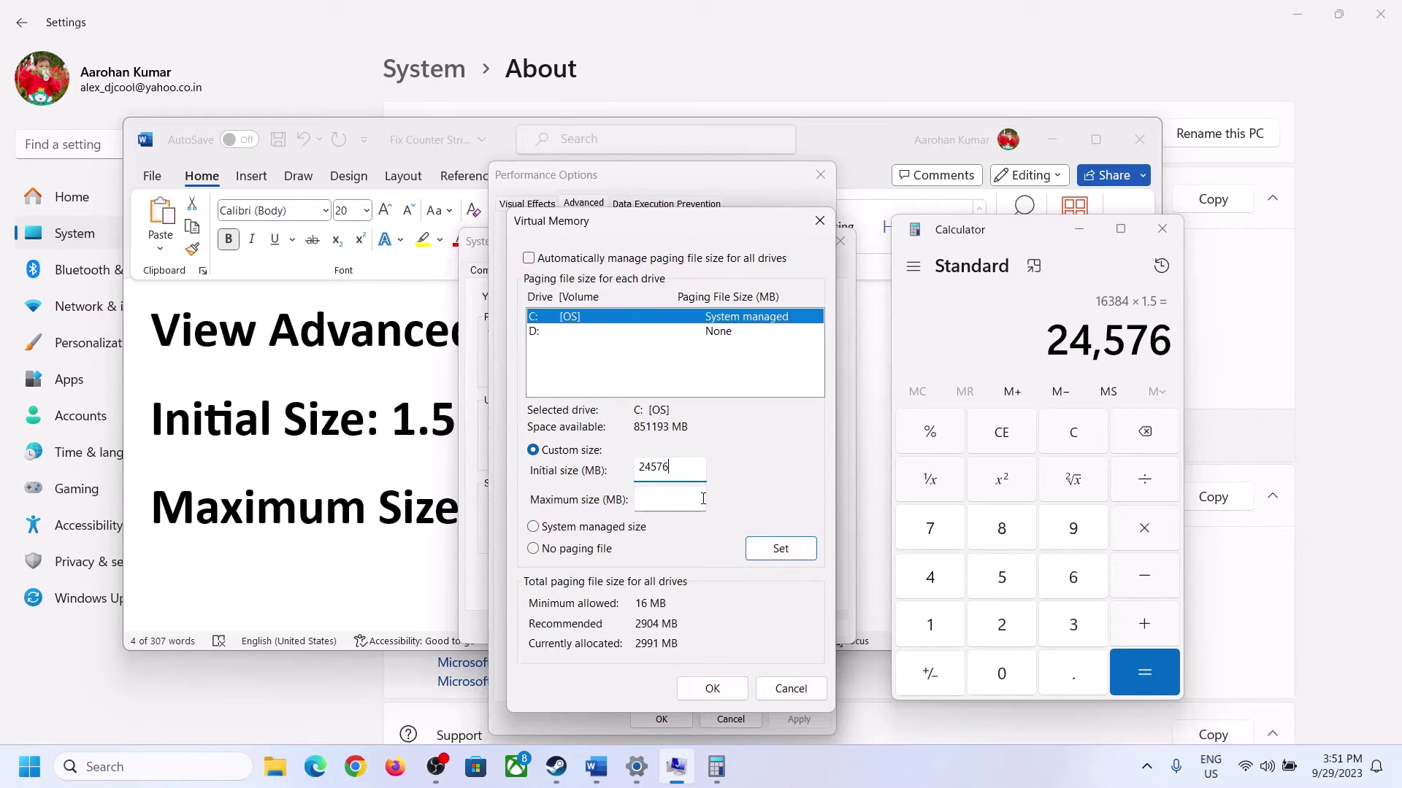
# Step: Check the maximum size formula in the Word document and clear the previous result in Calculator
pyautogui.click(702, 498)
pyautogui.hotkey('alt', 'Tab')
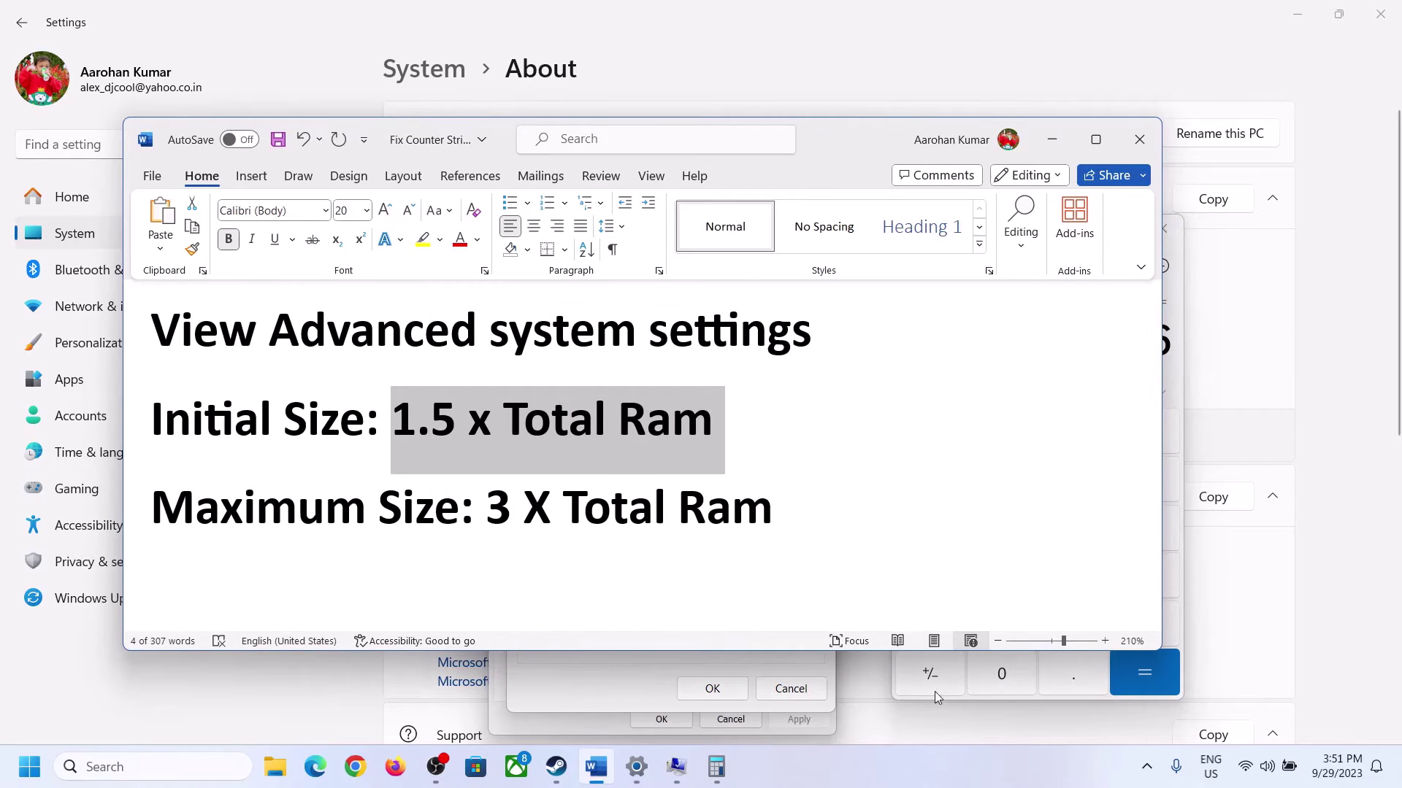
pyautogui.click(1179, 384)
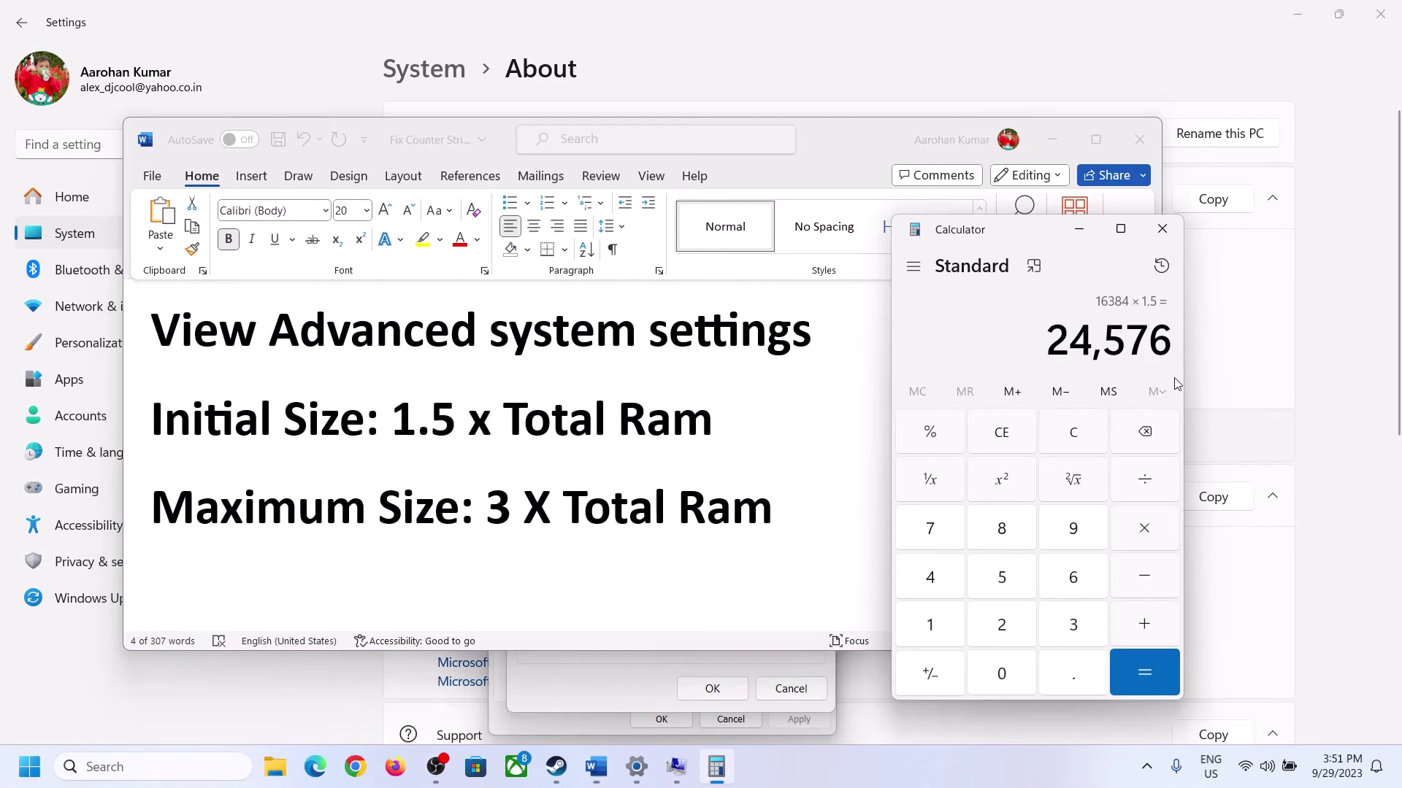
pyautogui.click(1086, 435)
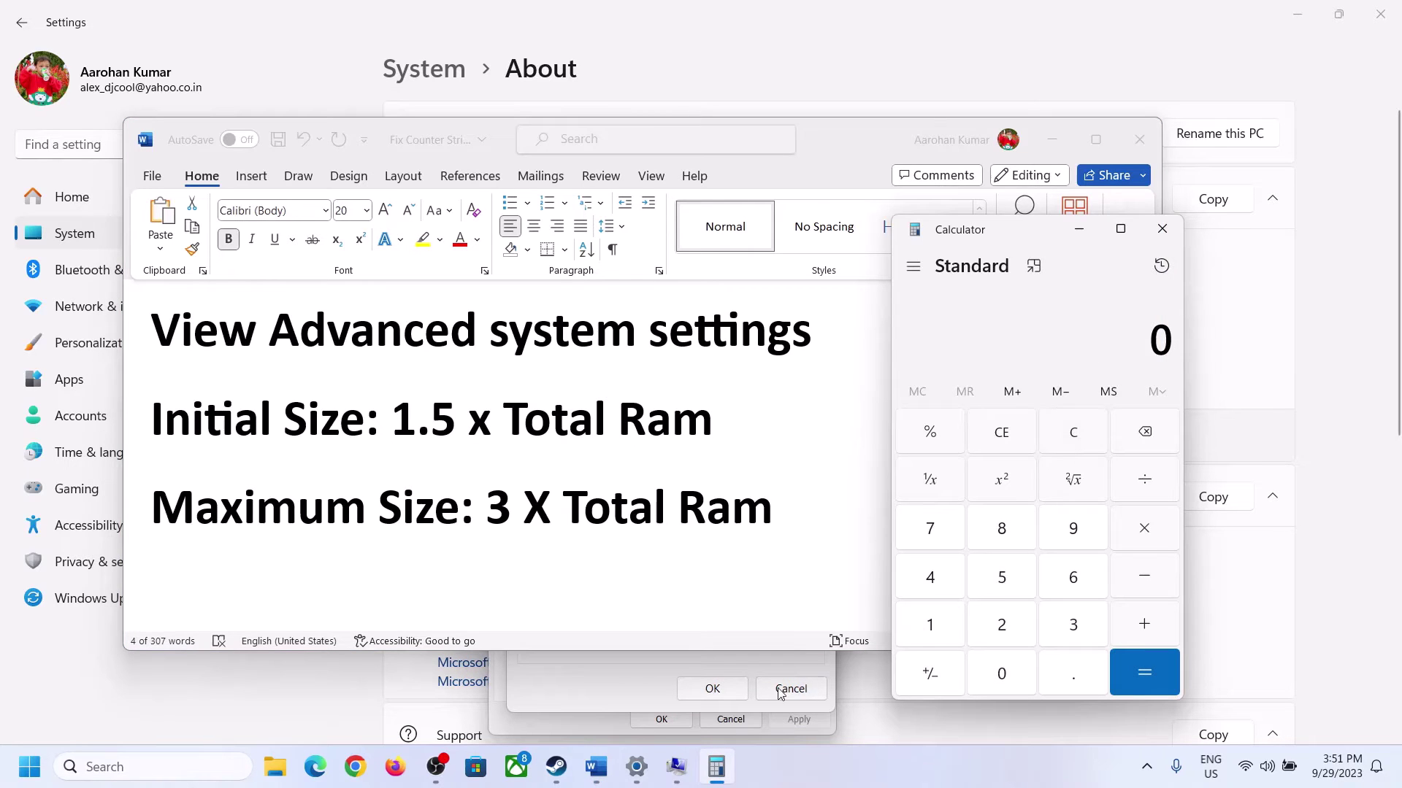
# Step: Check the installed RAM in Settings and multiply 16 by 1024 in Calculator to convert it to megabytes
pyautogui.click(636, 766)
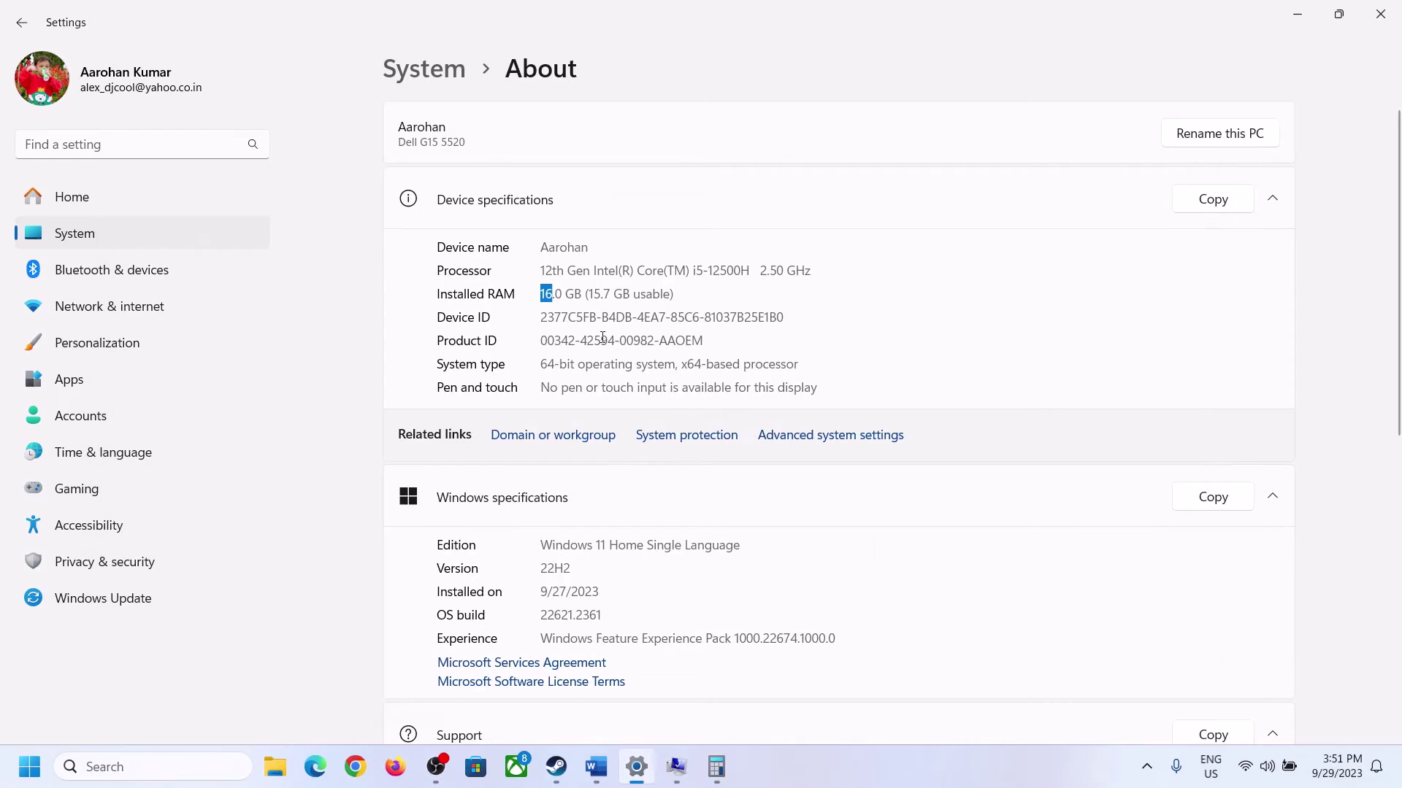
pyautogui.click(716, 767)
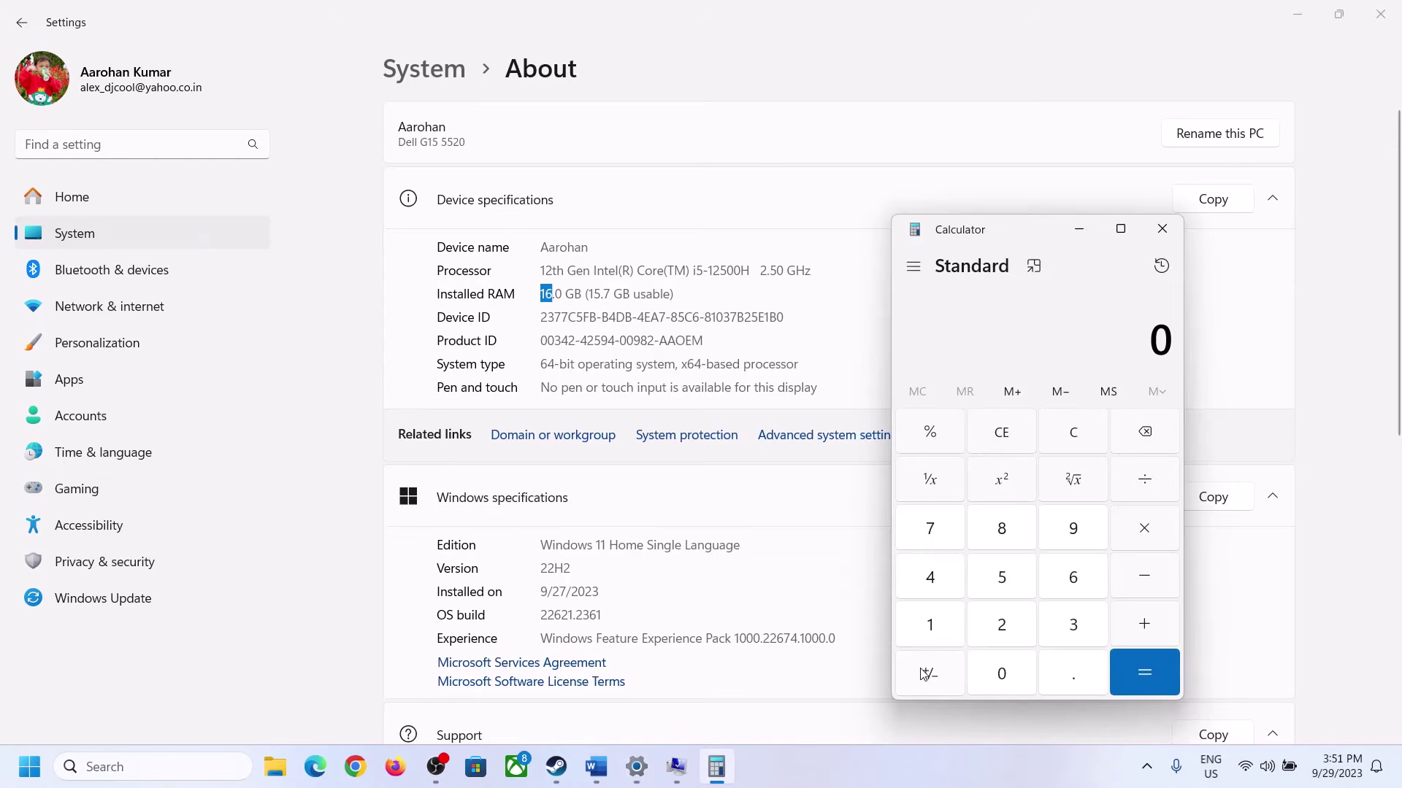
pyautogui.click(943, 620)
pyautogui.click(1068, 581)
pyautogui.click(1138, 531)
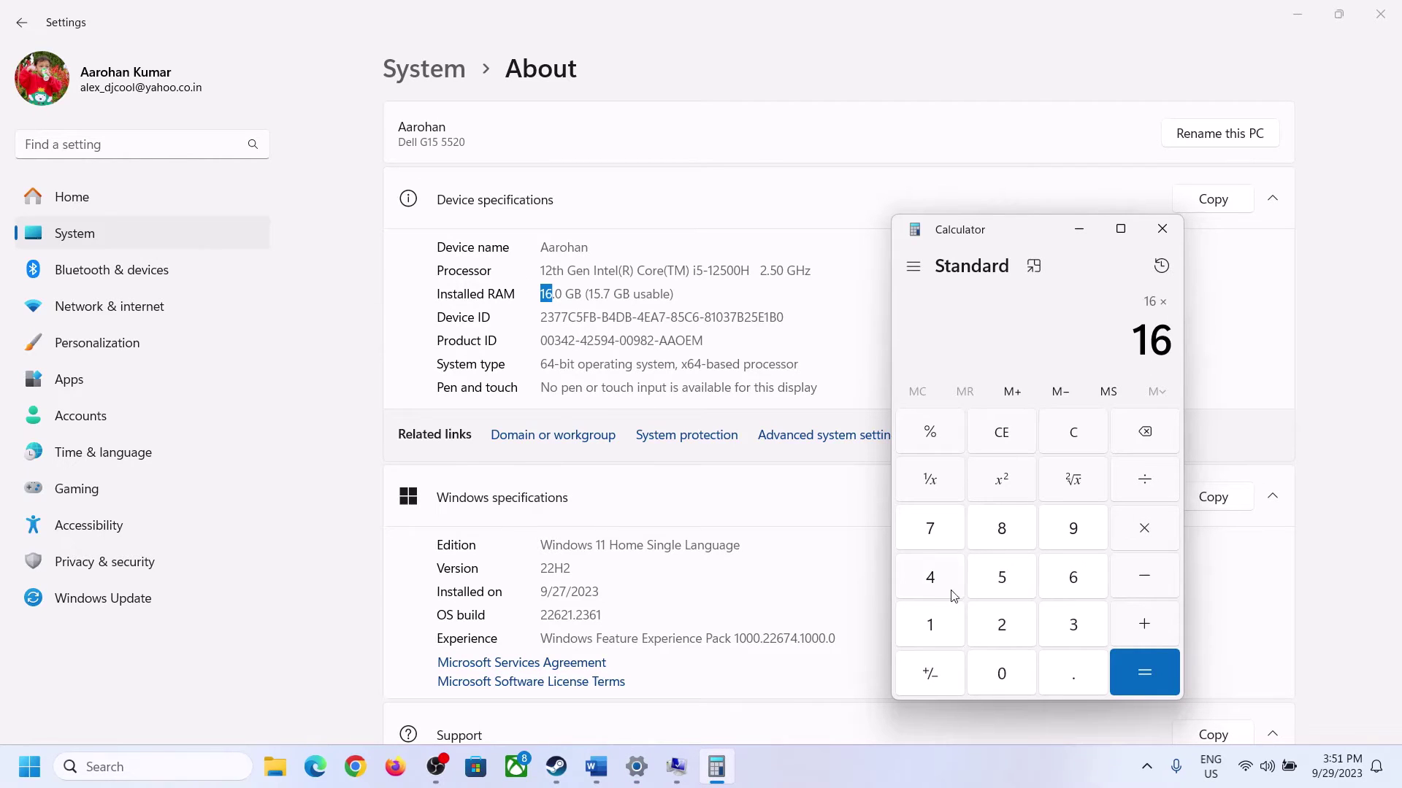
pyautogui.click(940, 619)
pyautogui.click(991, 668)
pyautogui.click(1000, 626)
pyautogui.click(930, 581)
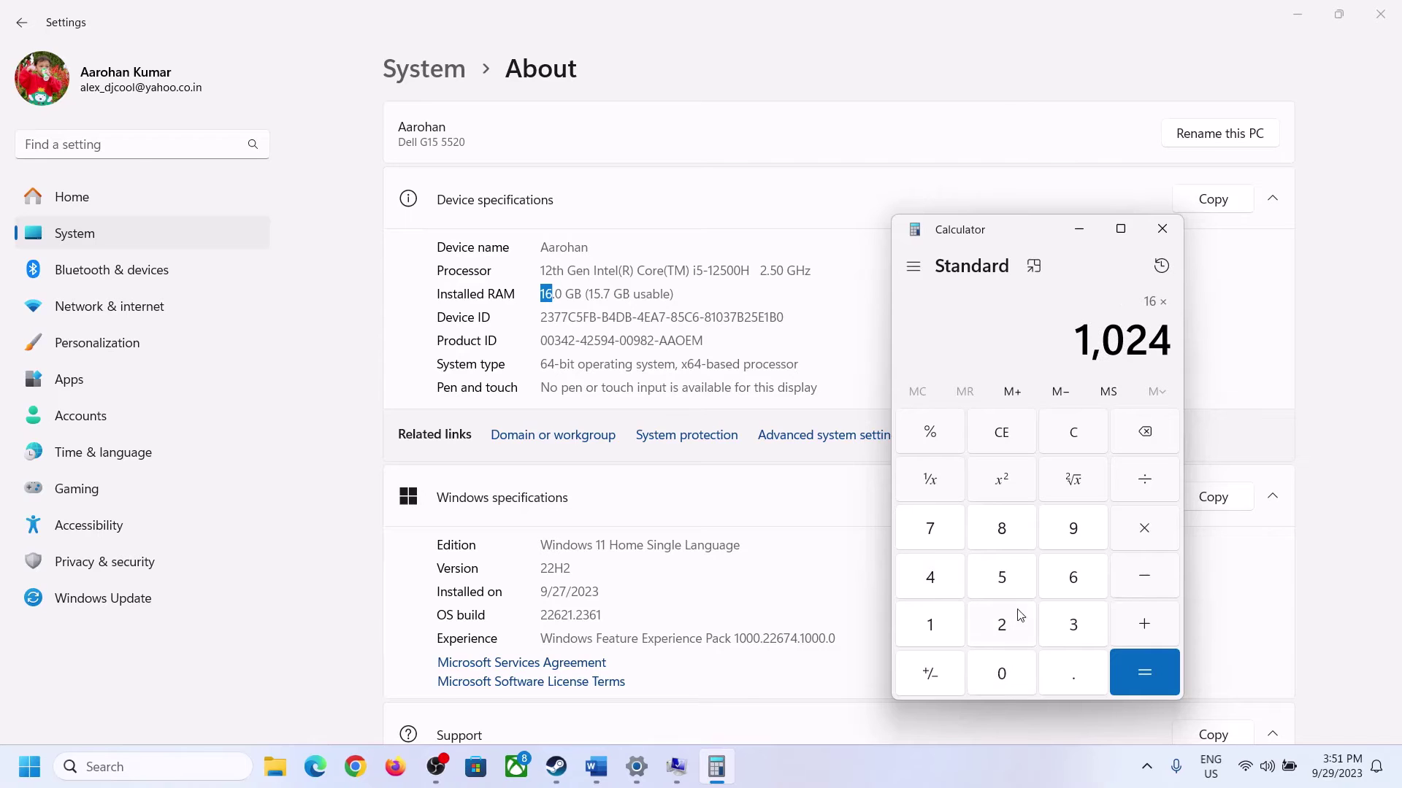
pyautogui.click(1135, 680)
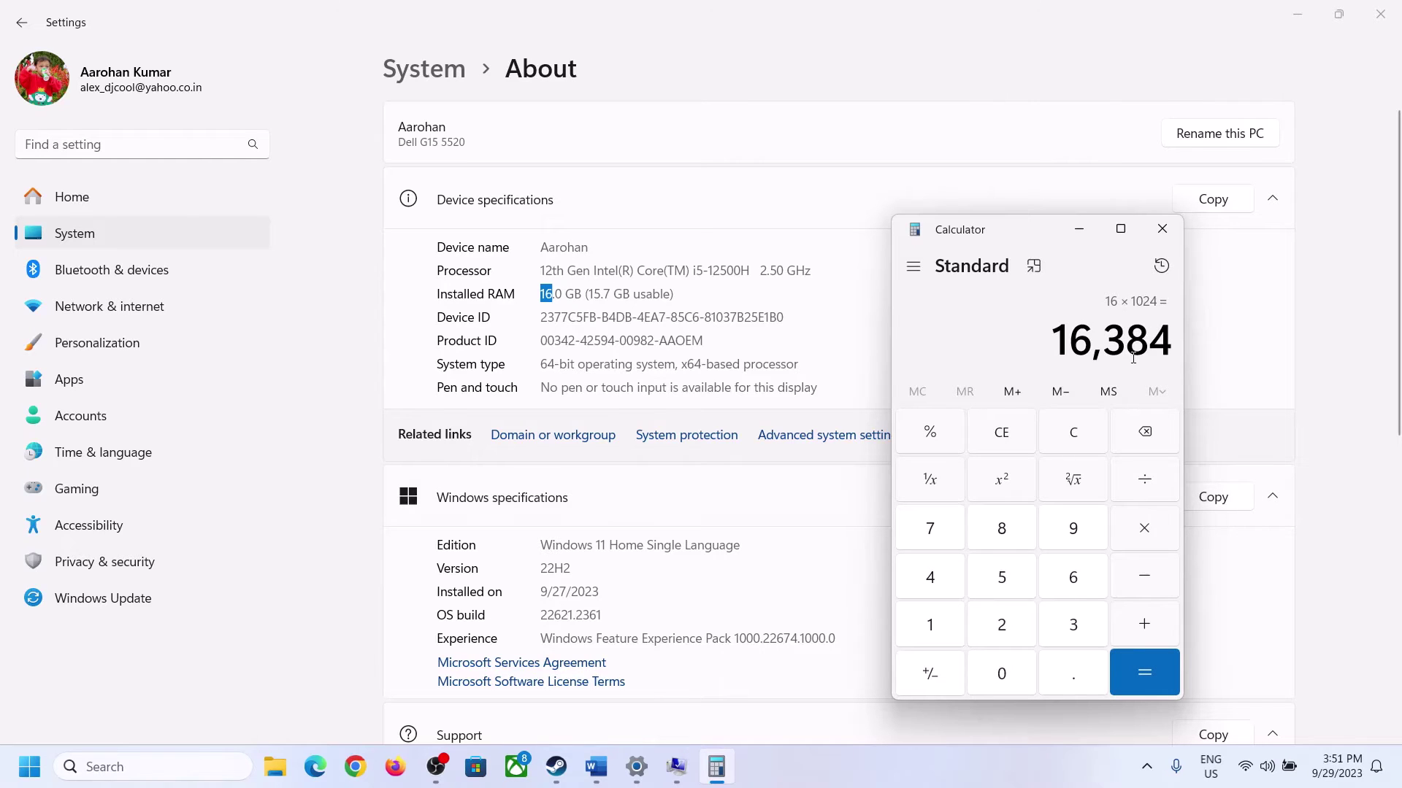
# Step: Multiply the RAM in megabytes by 3 in Calculator, following the document's maximum size formula
pyautogui.click(595, 767)
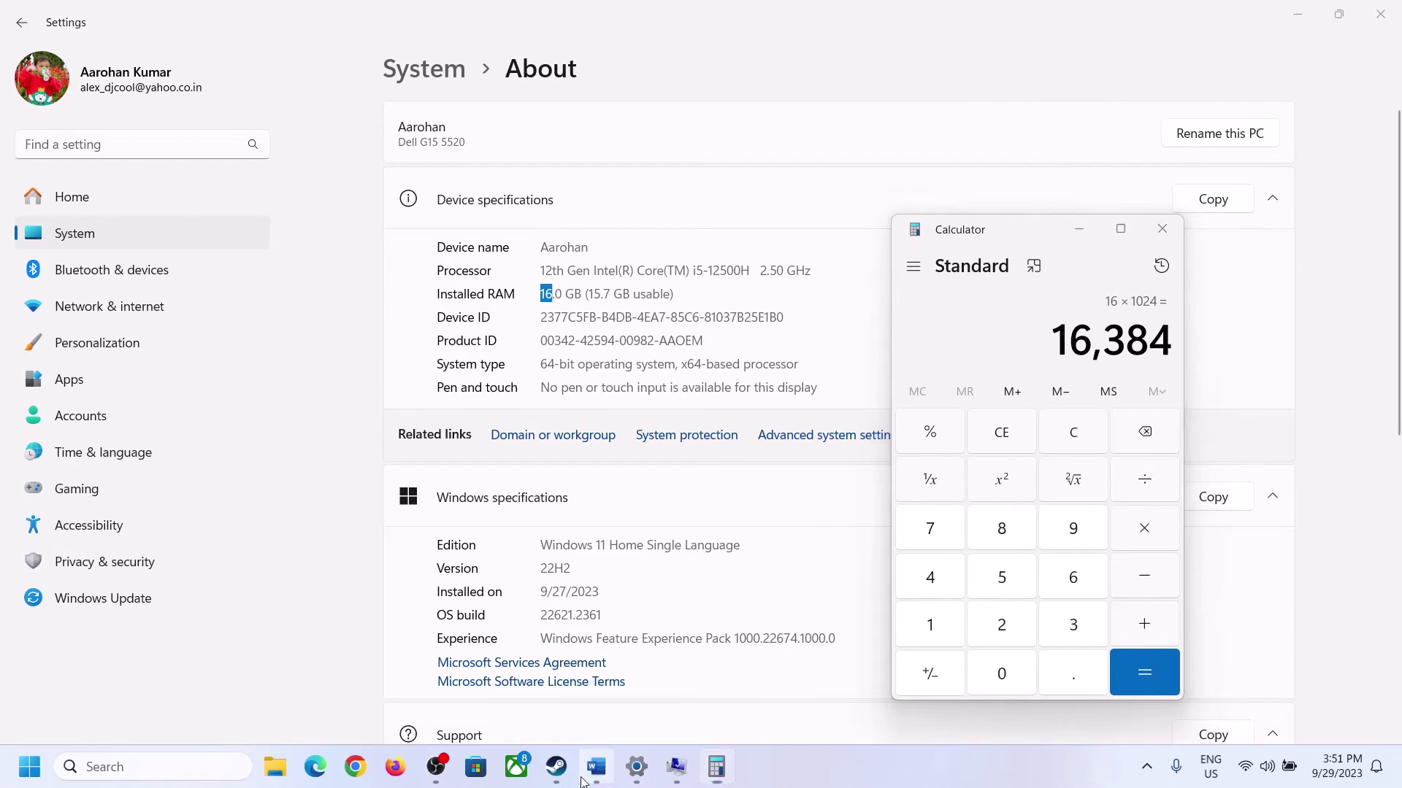
pyautogui.click(716, 766)
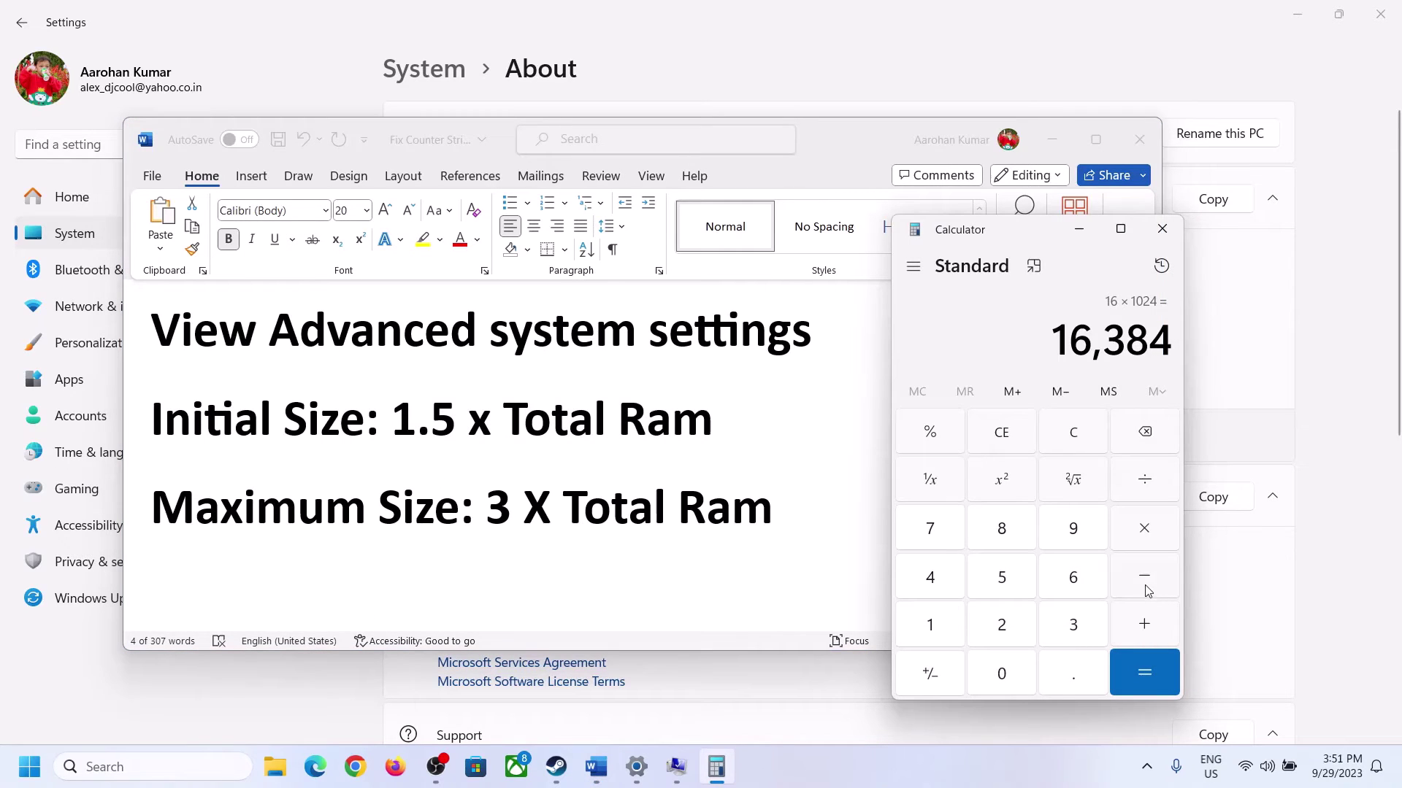
pyautogui.click(1144, 535)
pyautogui.click(1073, 625)
pyautogui.click(1152, 669)
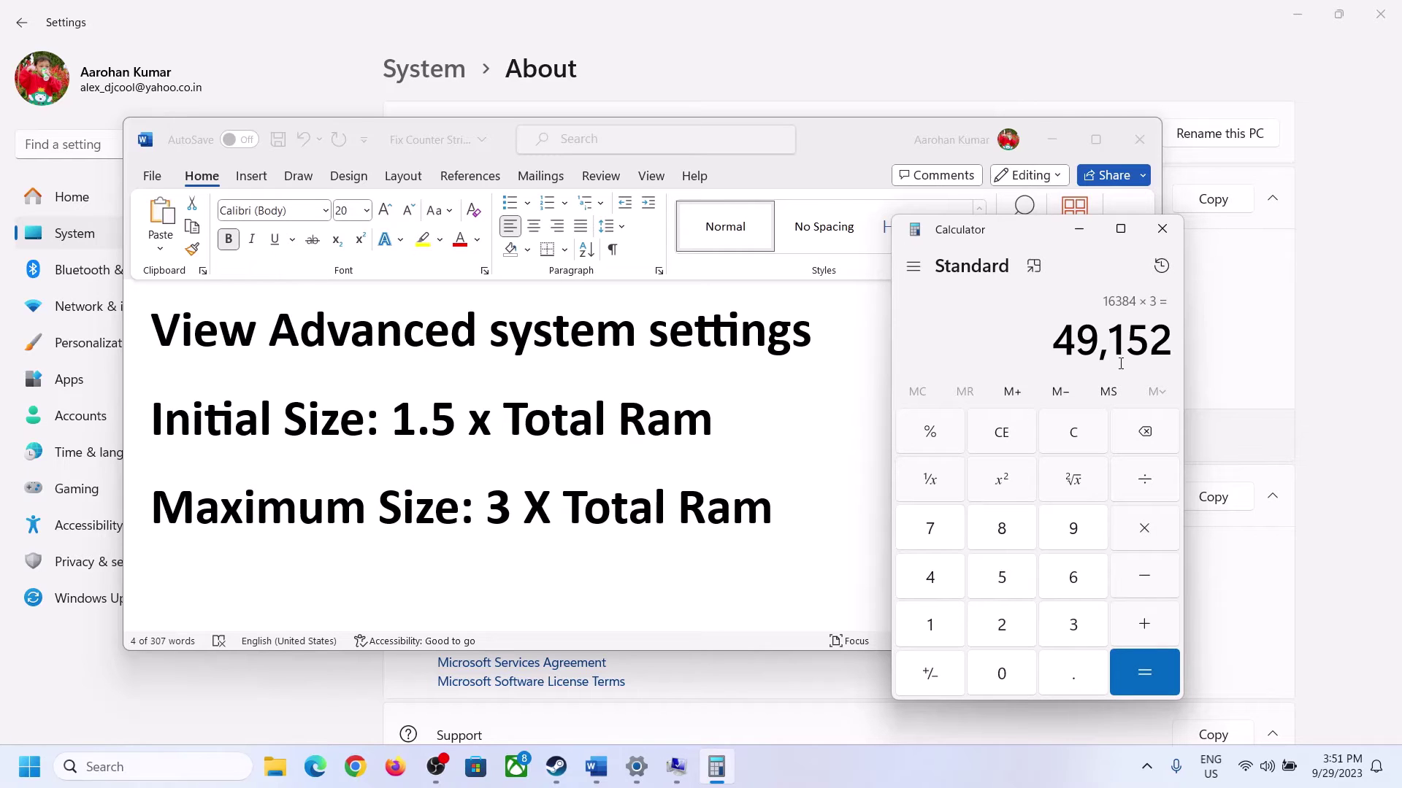
# Step: Set the custom maximum paging file size for drive C: to 49152 MB and confirm the Virtual Memory dialog
pyautogui.click(676, 766)
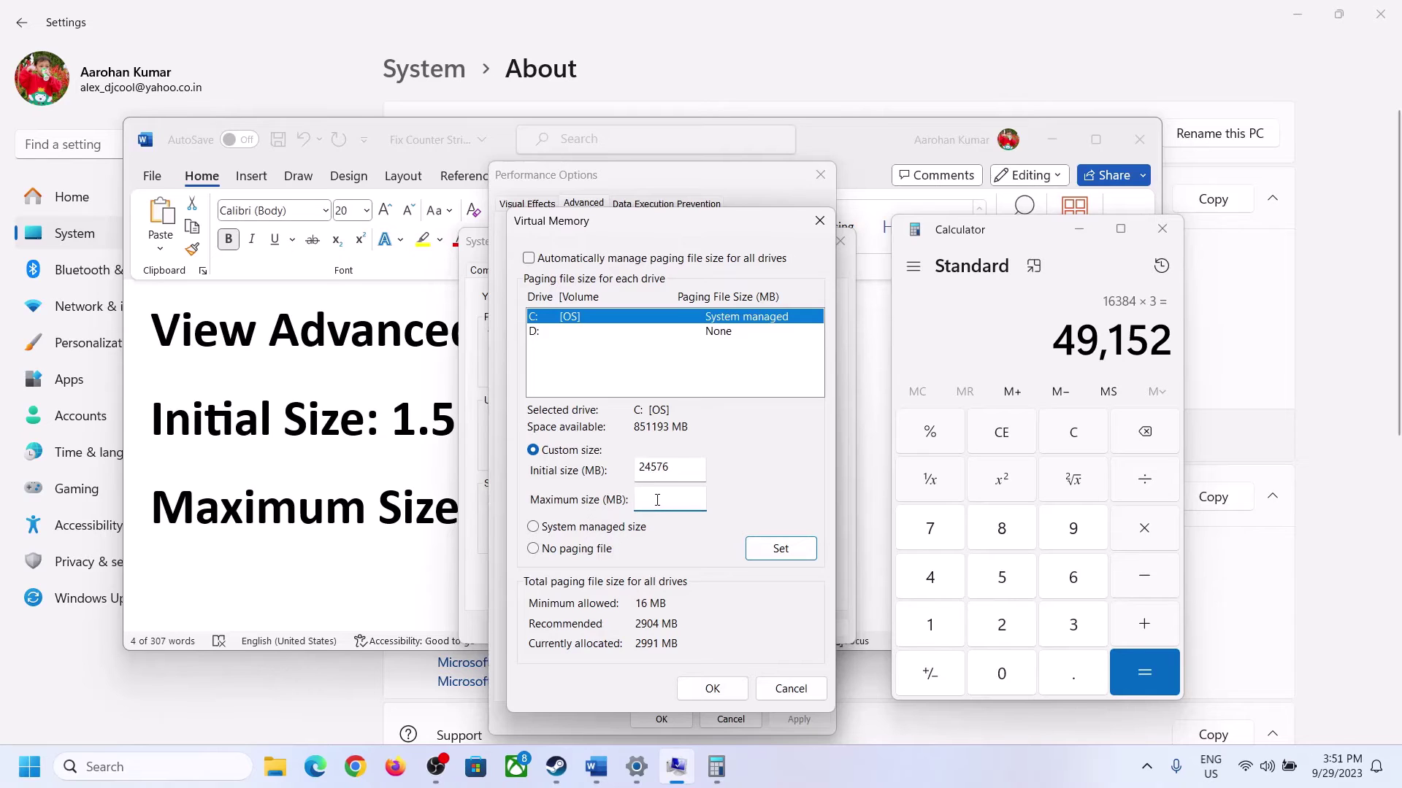
pyautogui.write('49152')
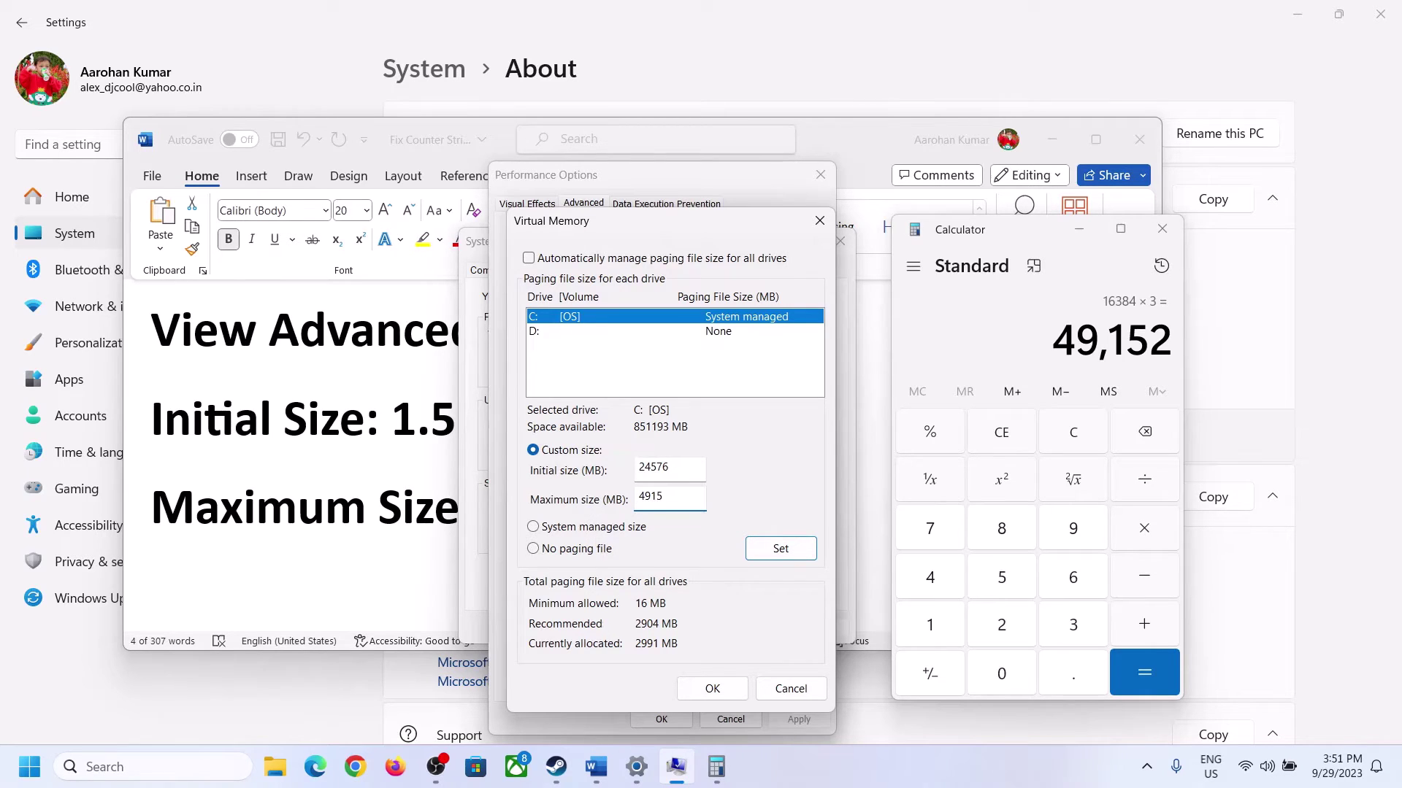
pyautogui.click(781, 549)
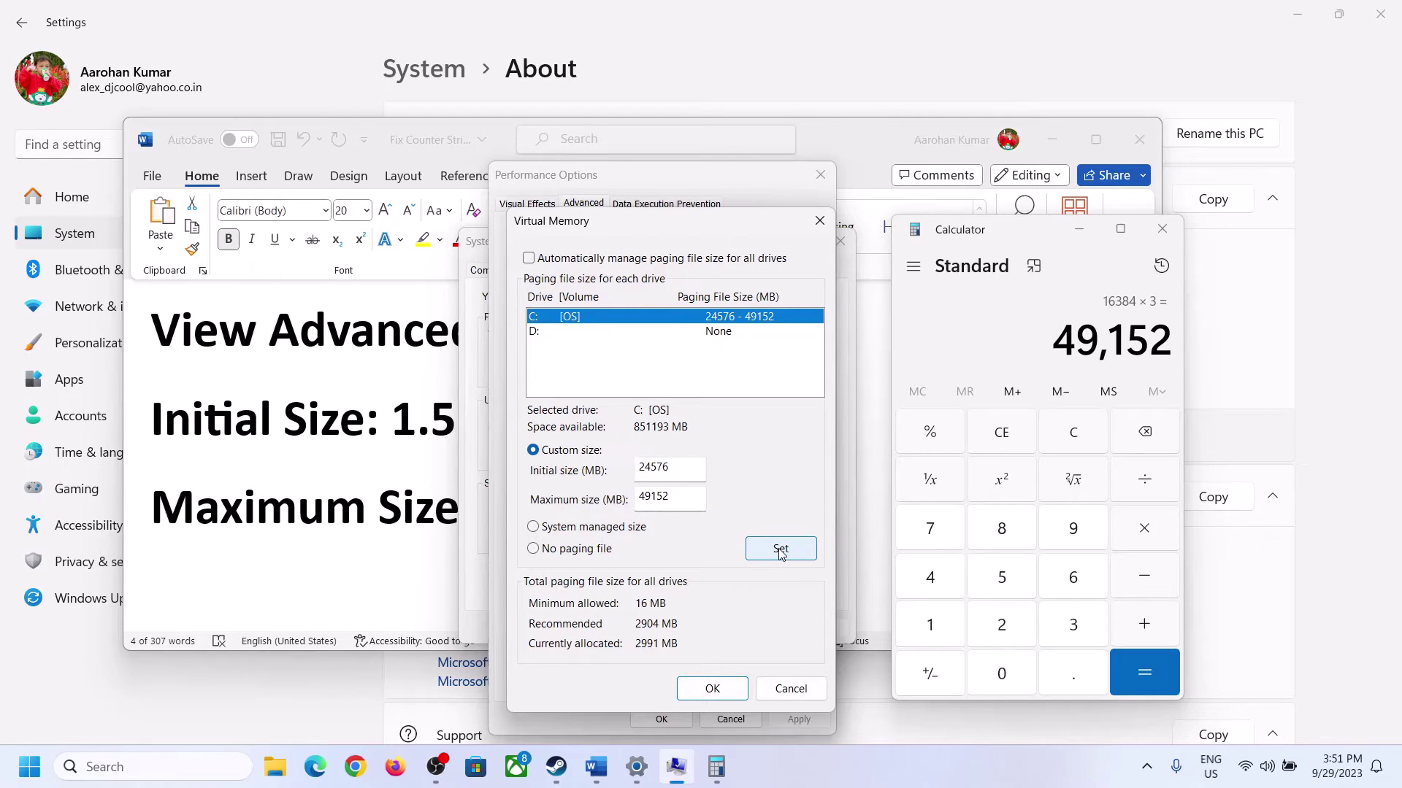
pyautogui.click(717, 690)
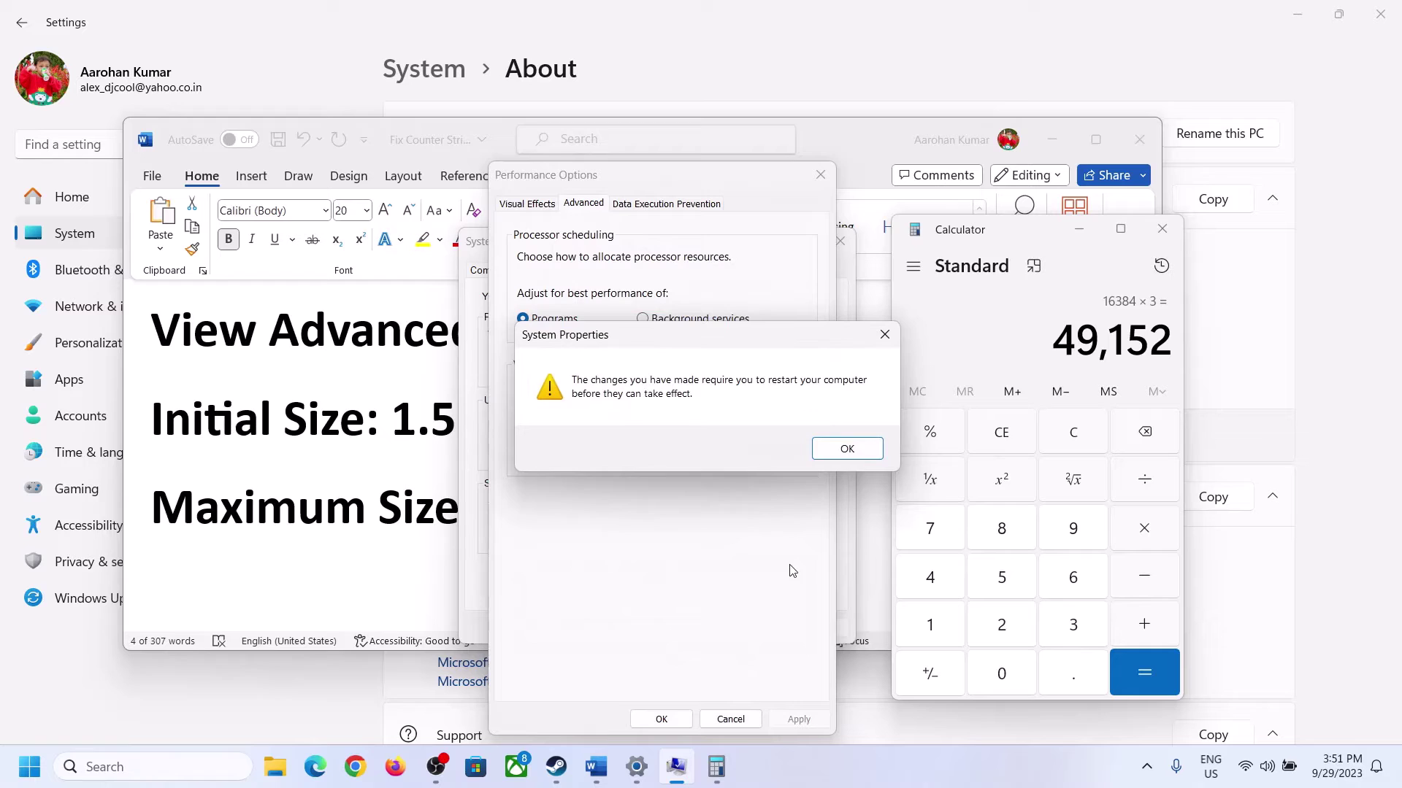
# Step: Acknowledge the restart notice, confirm Performance Options and System Properties, and dismiss the restart prompt without restarting
pyautogui.click(869, 448)
pyautogui.click(798, 719)
pyautogui.click(677, 721)
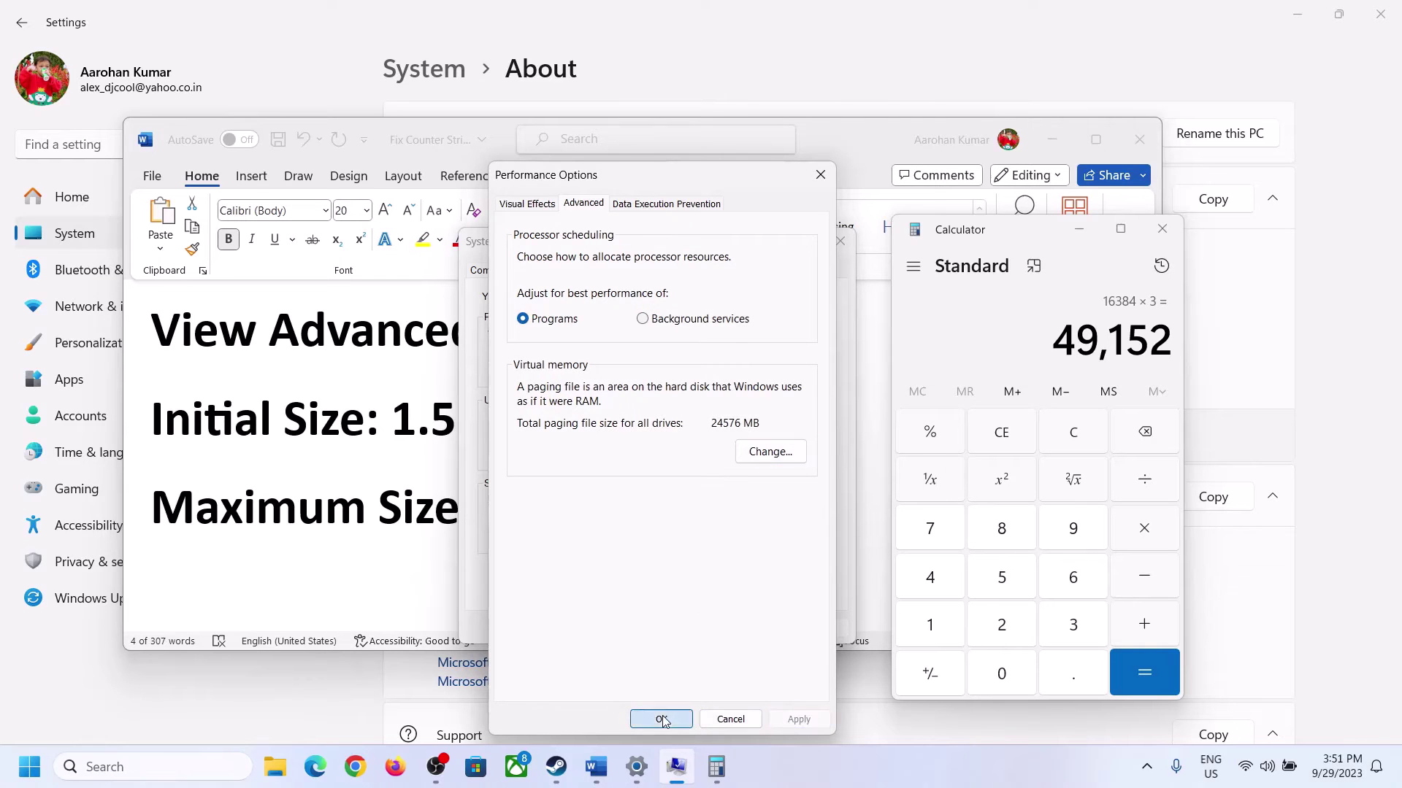
pyautogui.click(661, 626)
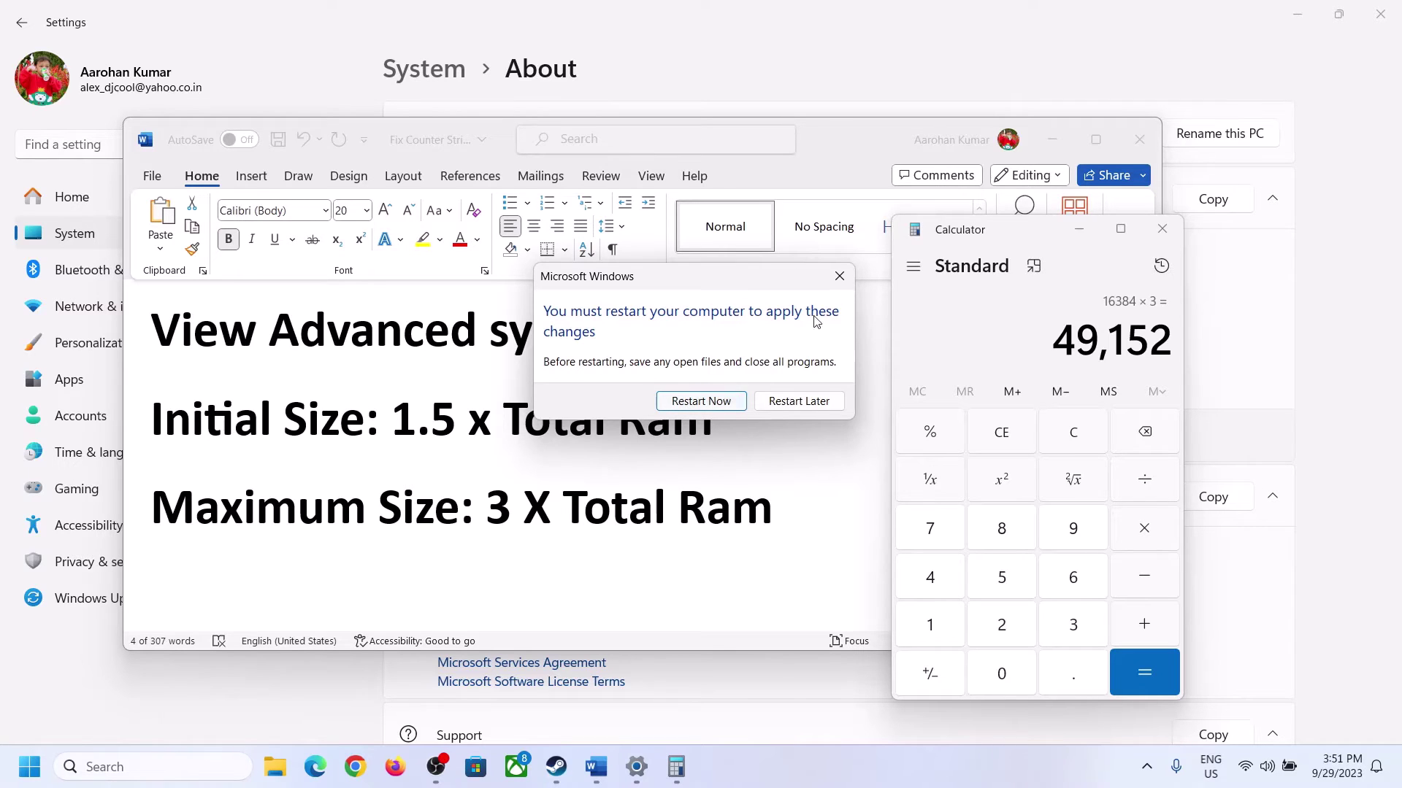
pyautogui.click(840, 275)
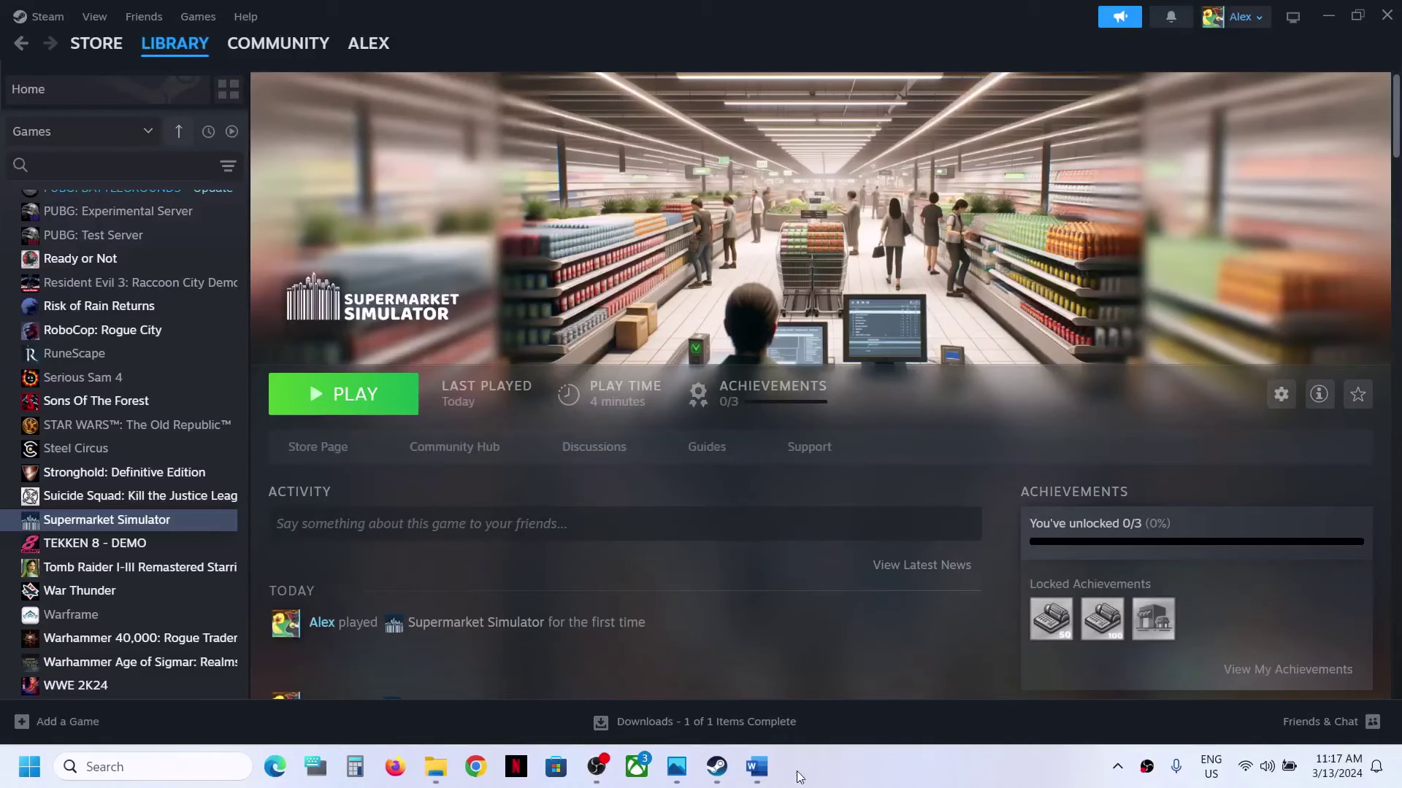
# Step: Go to Step 10, Install Visual C++ Files, in the Word document and copy its Microsoft link
pyautogui.click(757, 766)
pyautogui.scroll(-5, 576, 370)
pyautogui.scroll(-5, 576, 371)
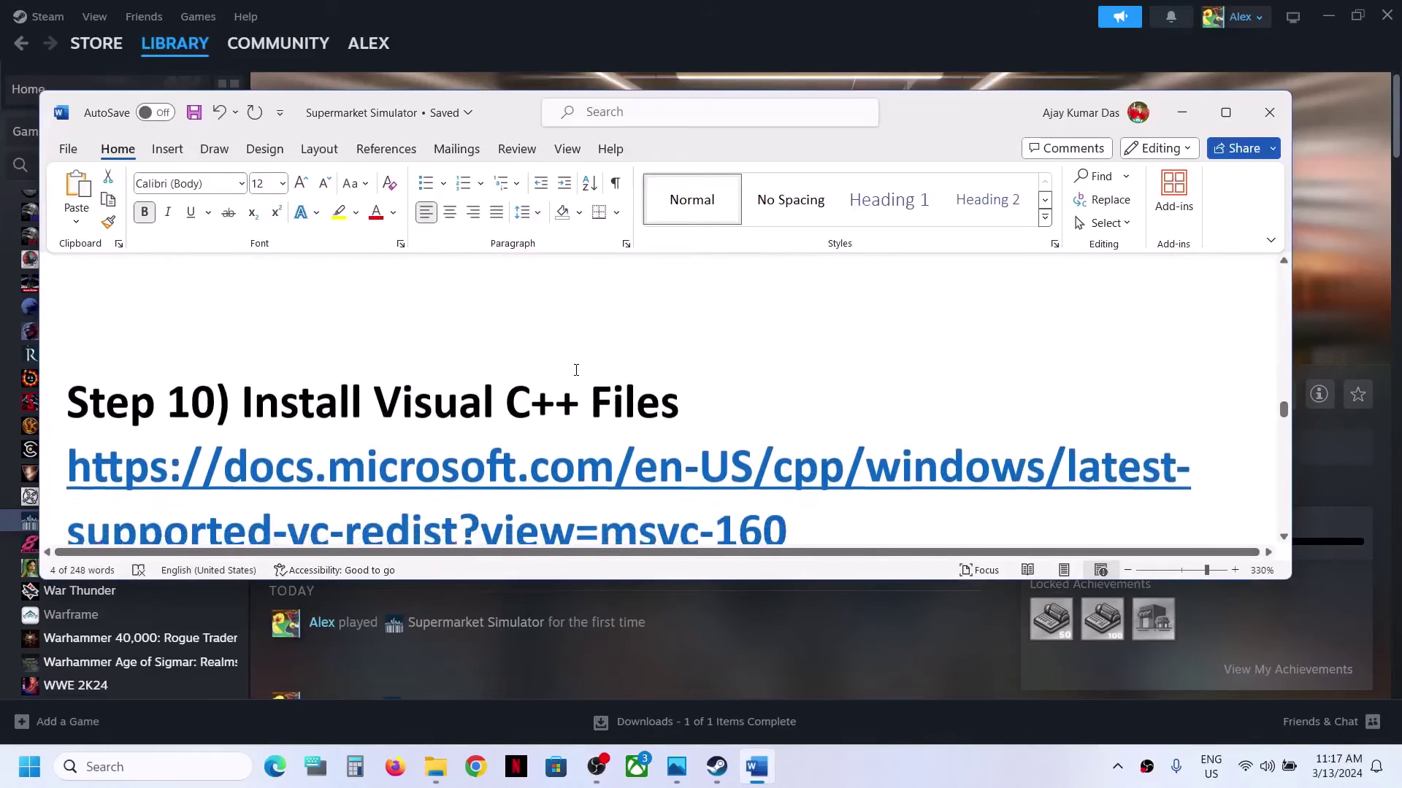
pyautogui.tripleClick(818, 453)
pyautogui.hotkey('ctrl', 'c')
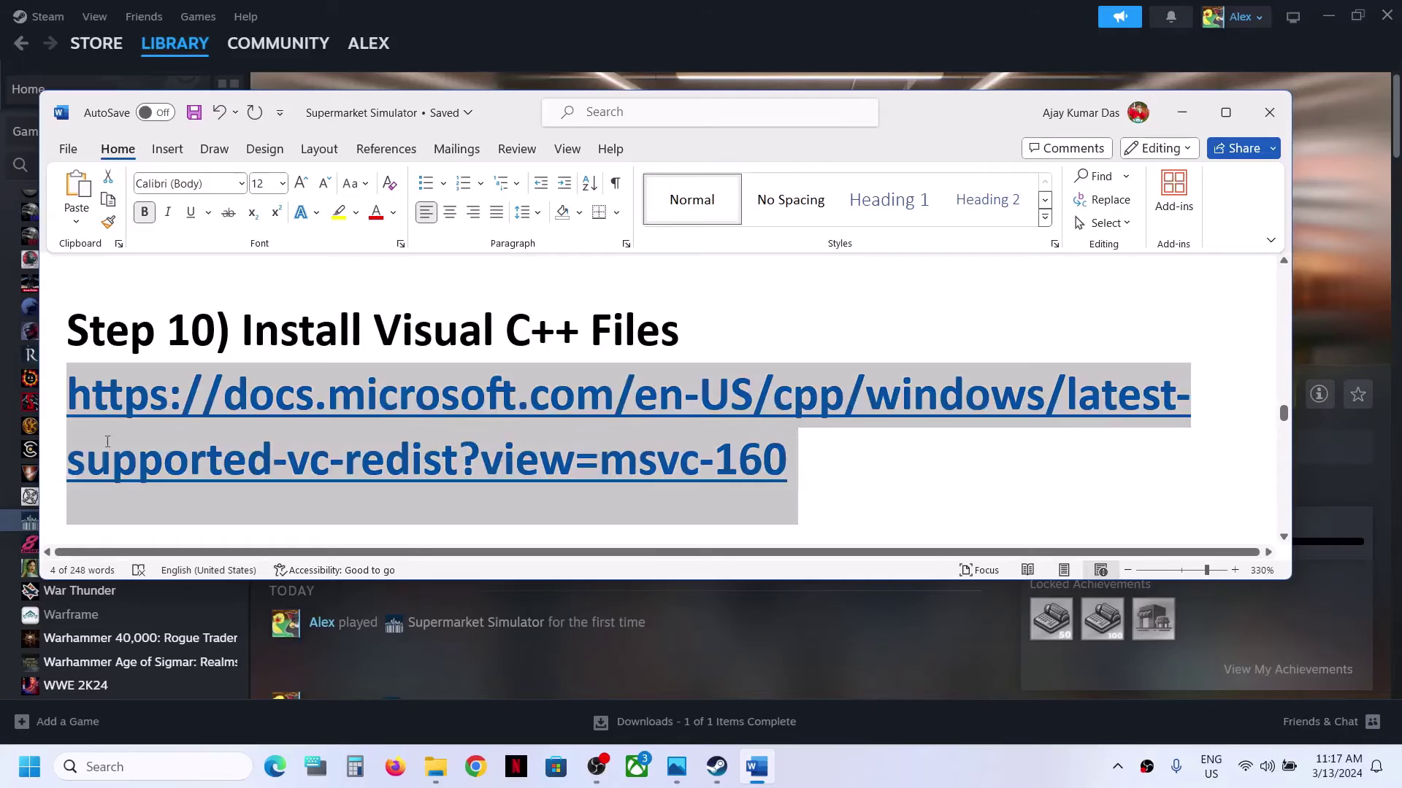
# Step: Open the copied link in Chrome and find the redistributable downloads for Visual Studio 2015, 2017, 2019, and 2022
pyautogui.click(491, 769)
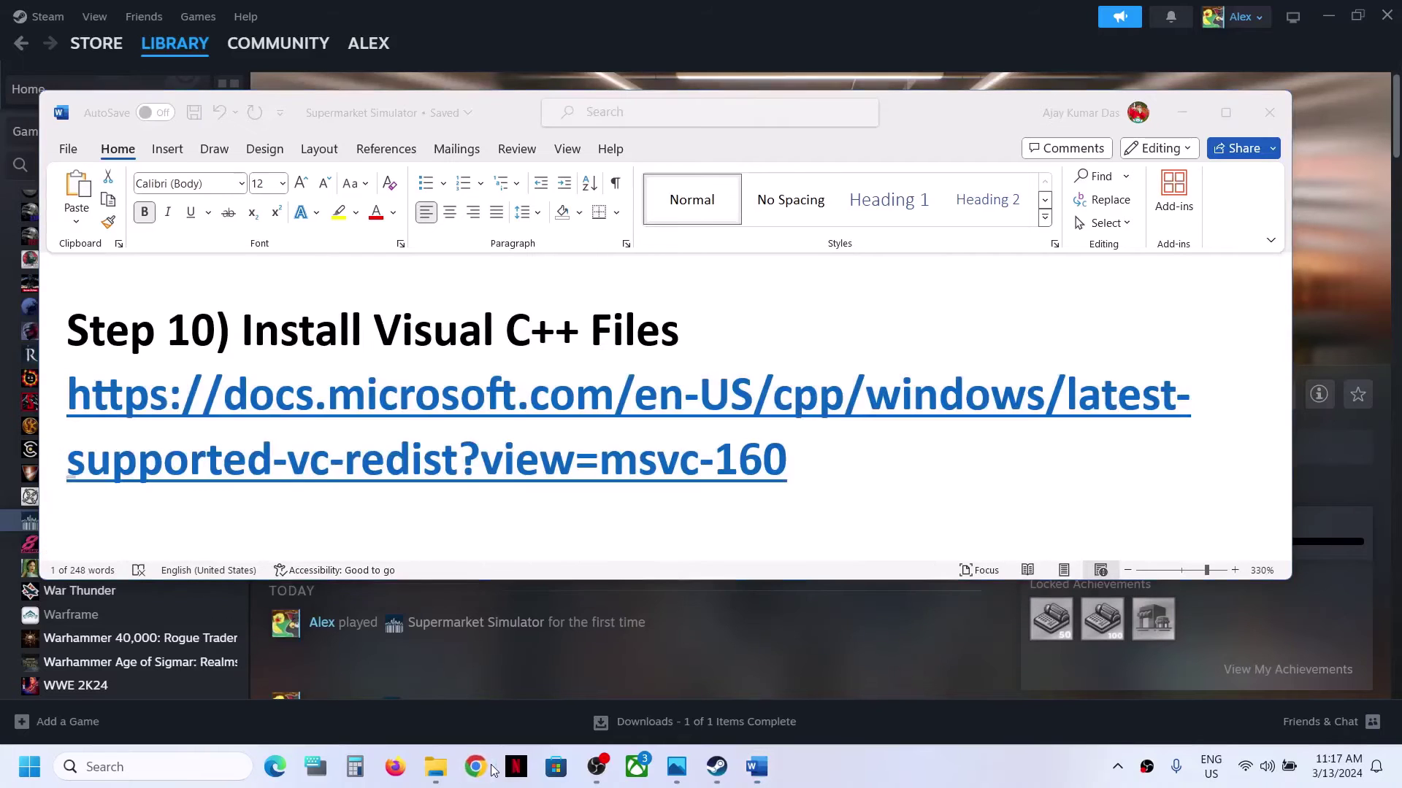
pyautogui.hotkey('ctrl', 'v')
pyautogui.press('Return')
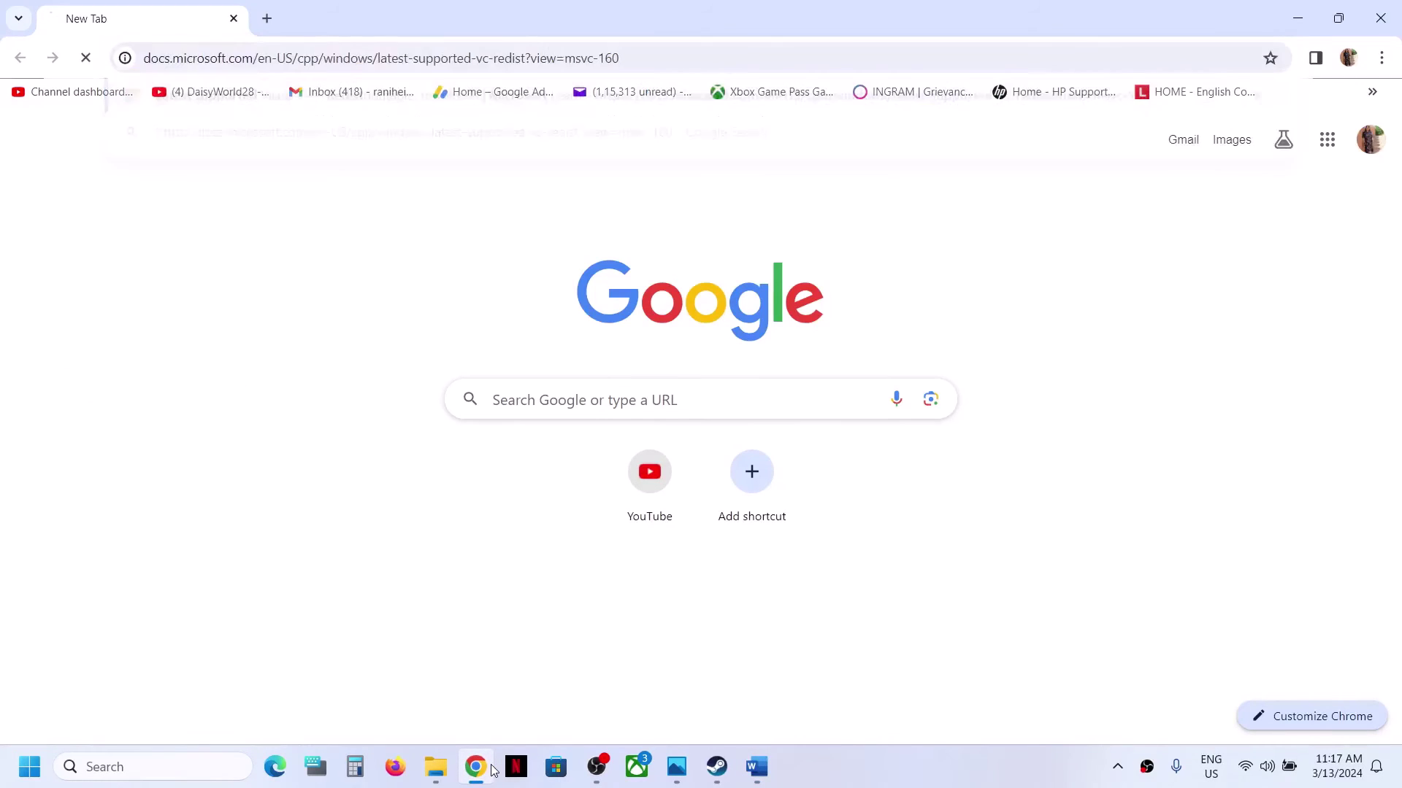
pyautogui.scroll(-10, 594, 646)
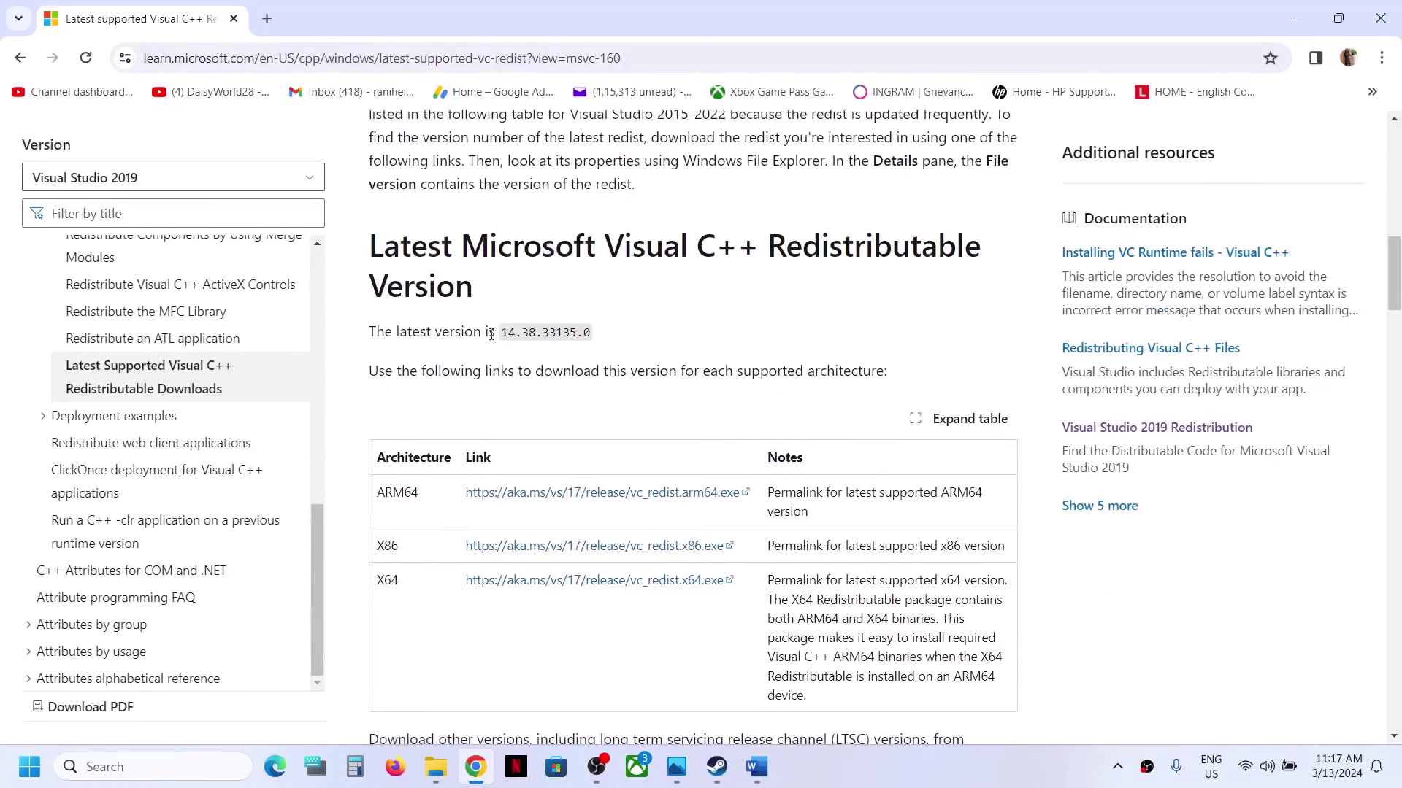
pyautogui.scroll(4, 551, 413)
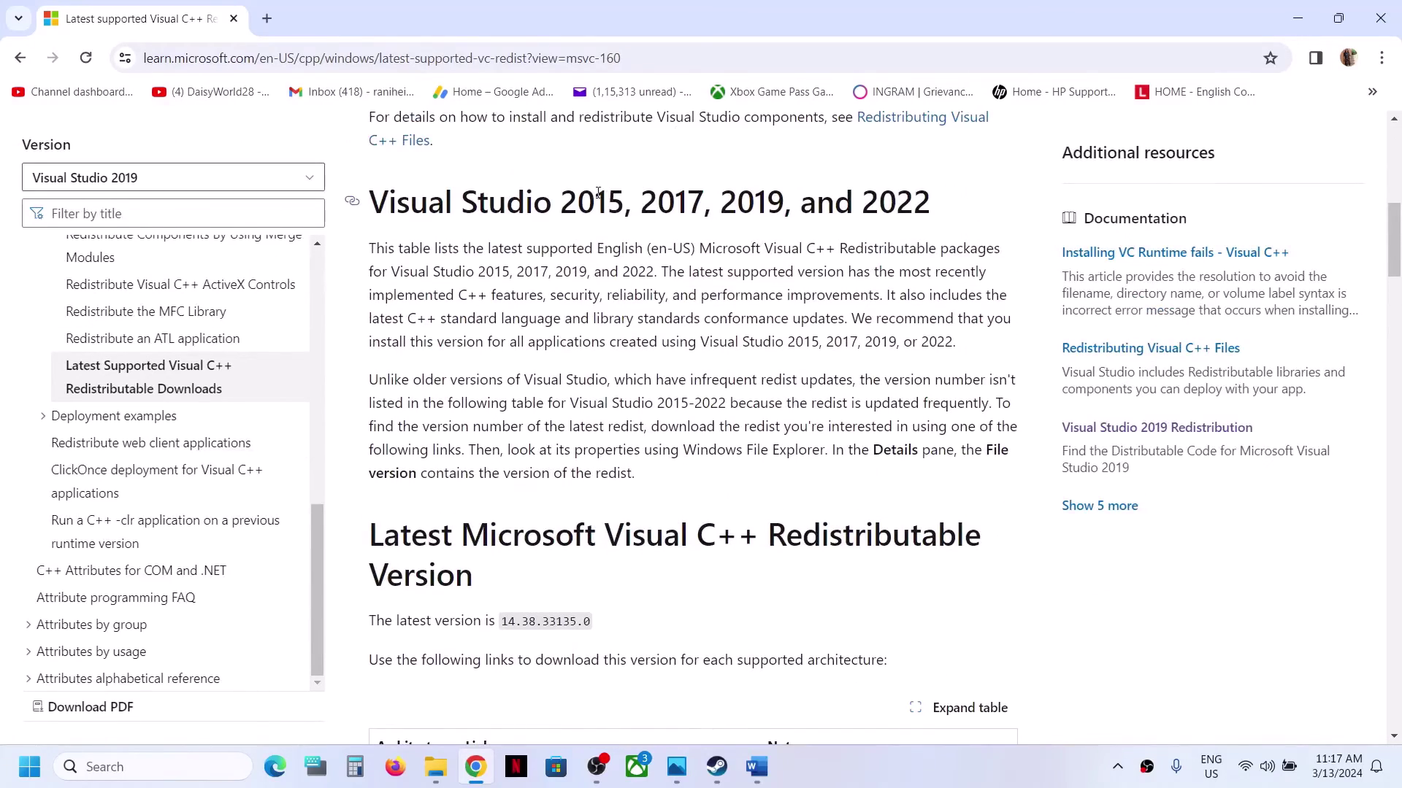
pyautogui.moveTo(598, 192); pyautogui.dragTo(914, 194)
pyautogui.scroll(-5, 552, 409)
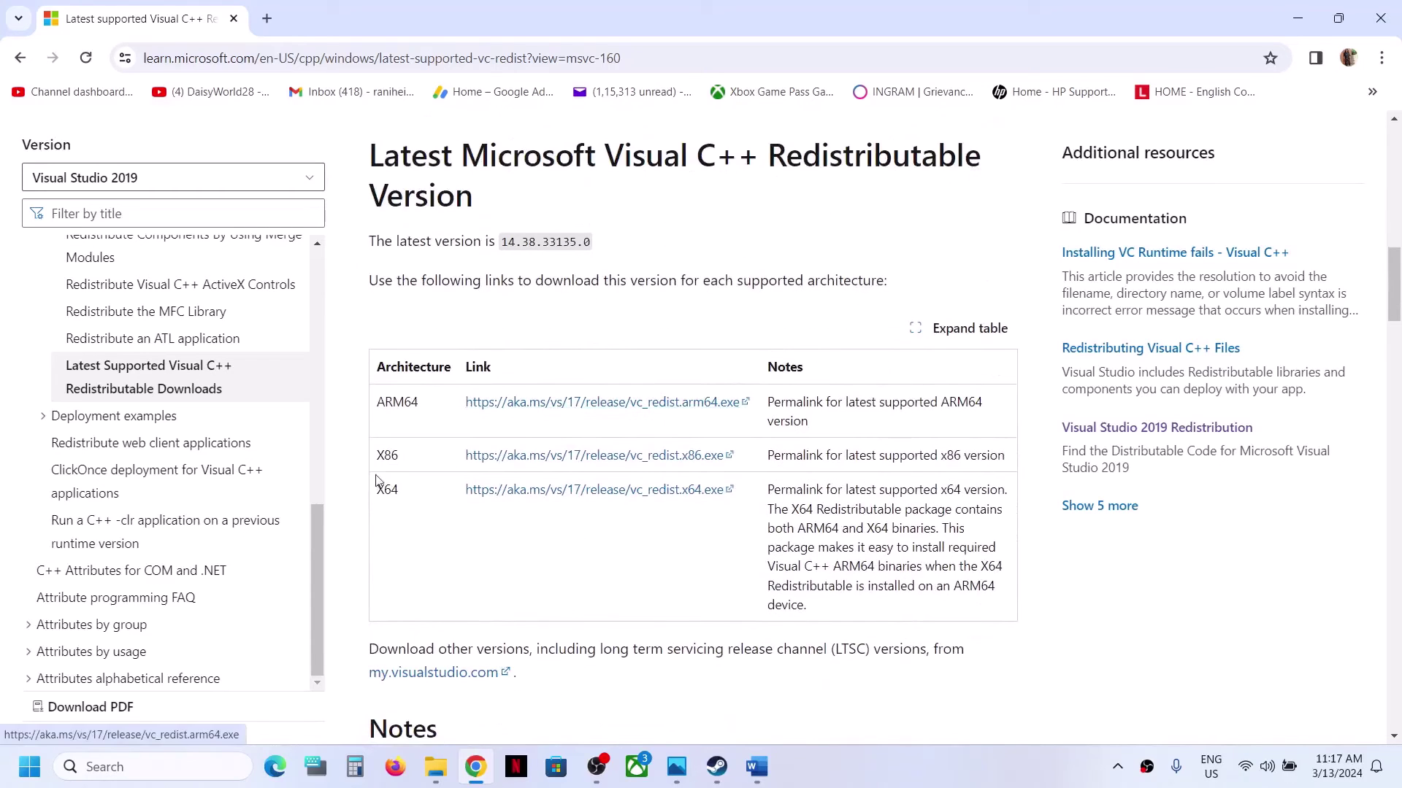
# Step: Download the X86 Visual C++ redistributable and start its repair
pyautogui.moveTo(376, 455); pyautogui.dragTo(531, 460)
pyautogui.click(595, 462)
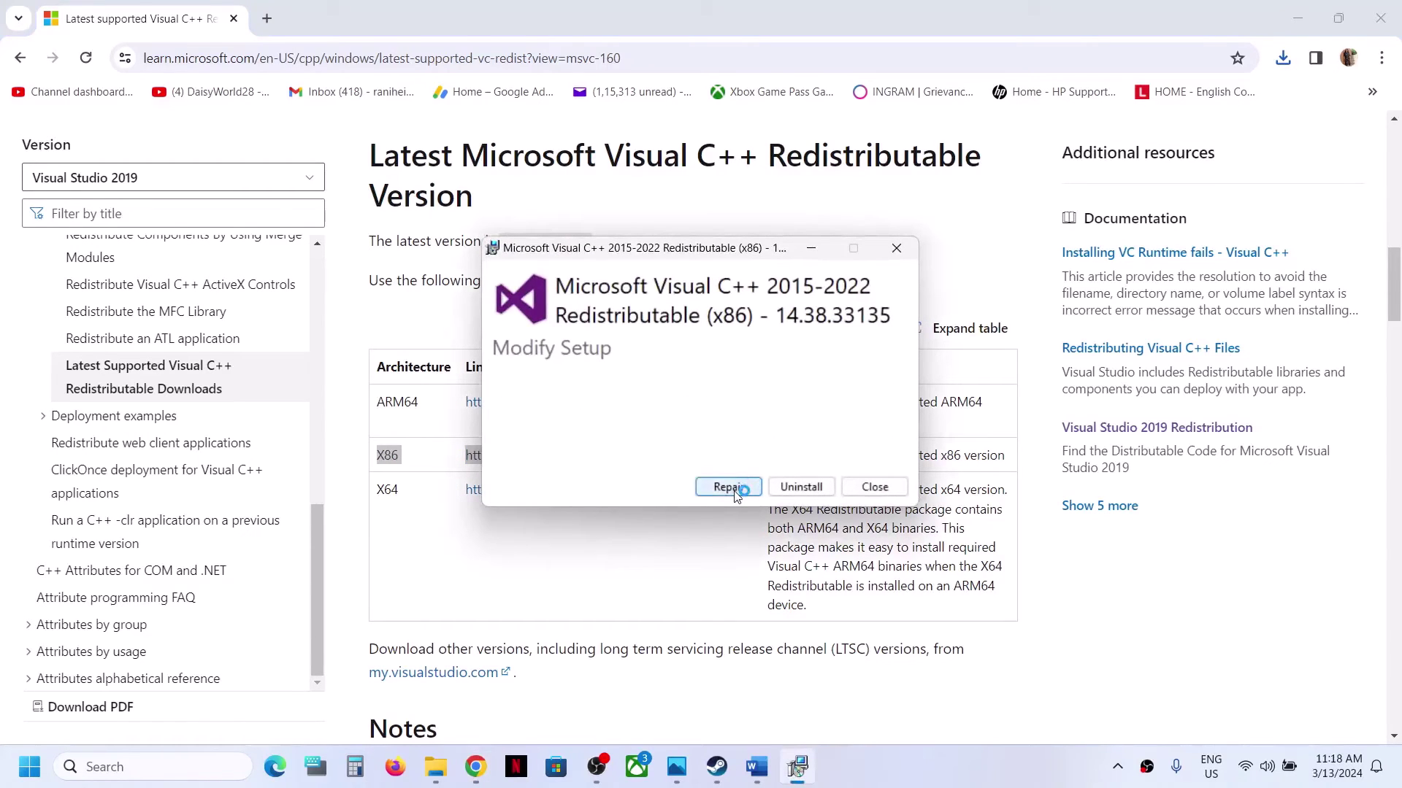
pyautogui.click(732, 488)
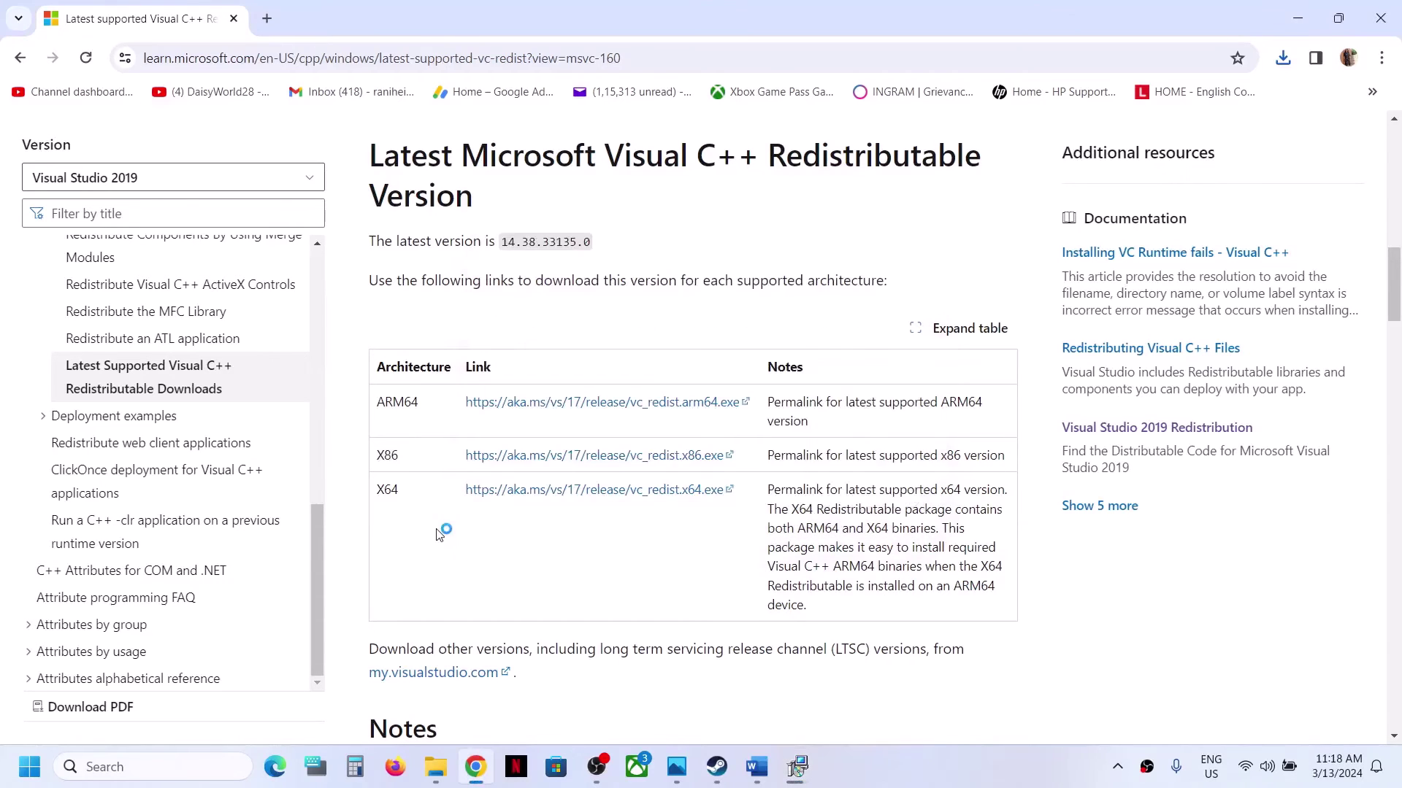
# Step: Download the X64 Visual C++ redistributable, launch its installer, and start the repair
pyautogui.moveTo(466, 490); pyautogui.dragTo(557, 487)
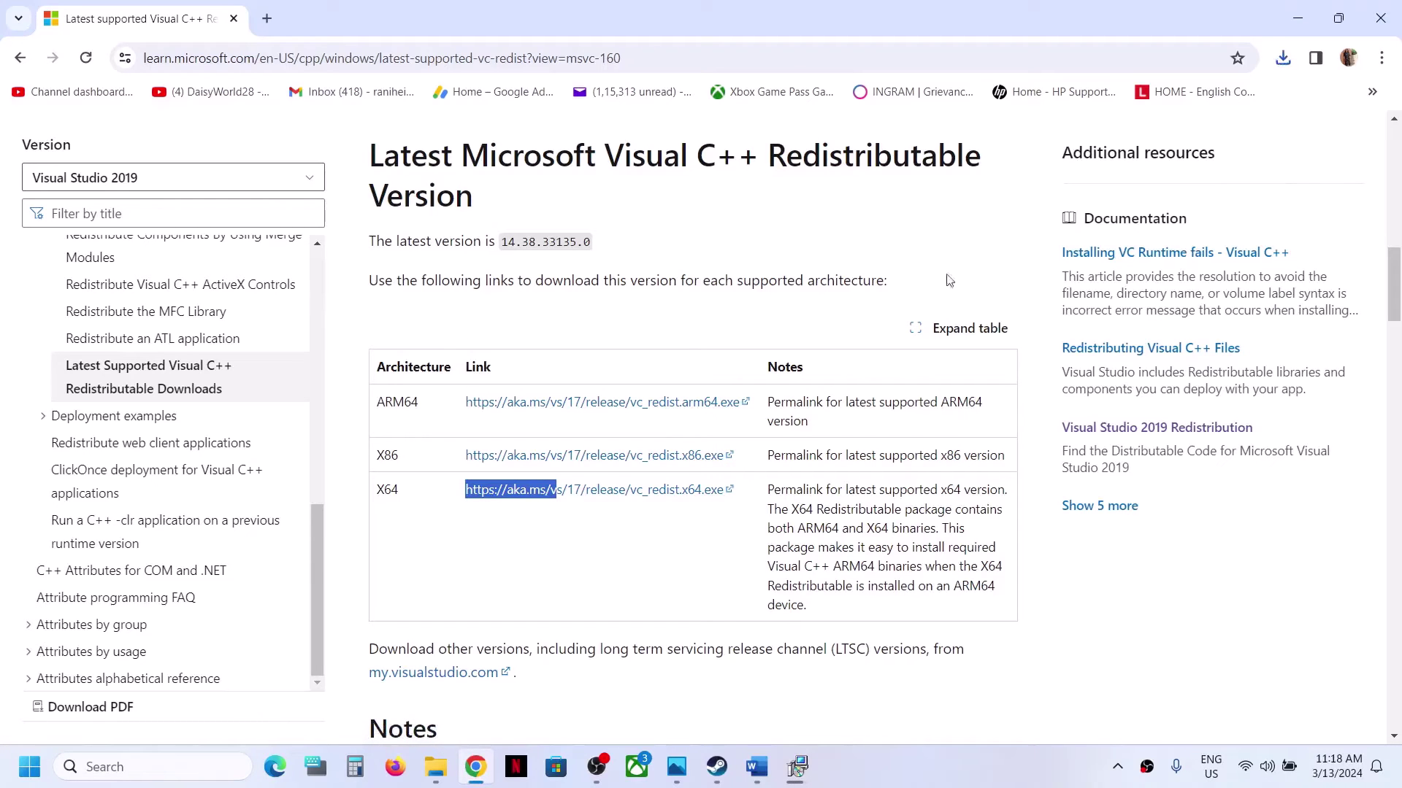
pyautogui.click(586, 486)
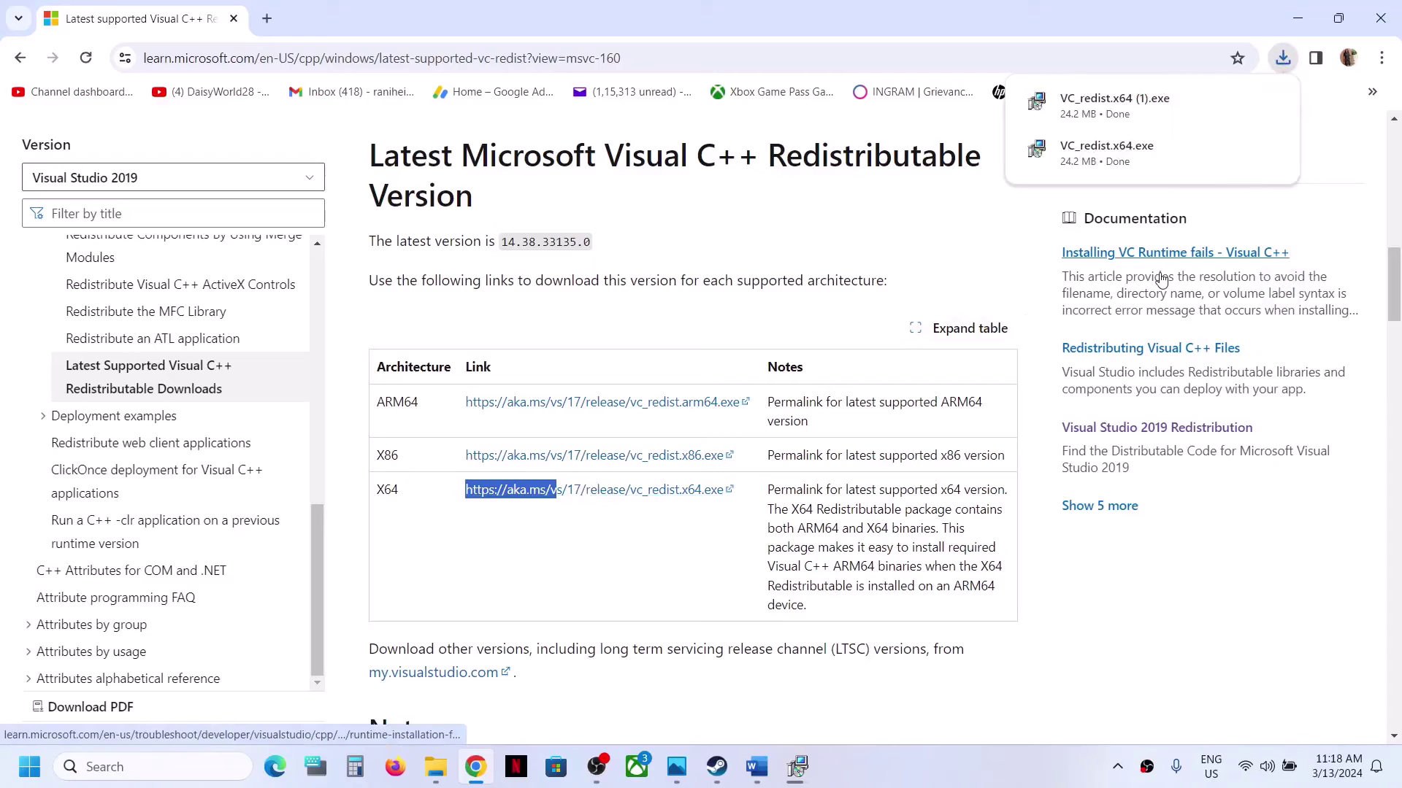
pyautogui.click(1158, 123)
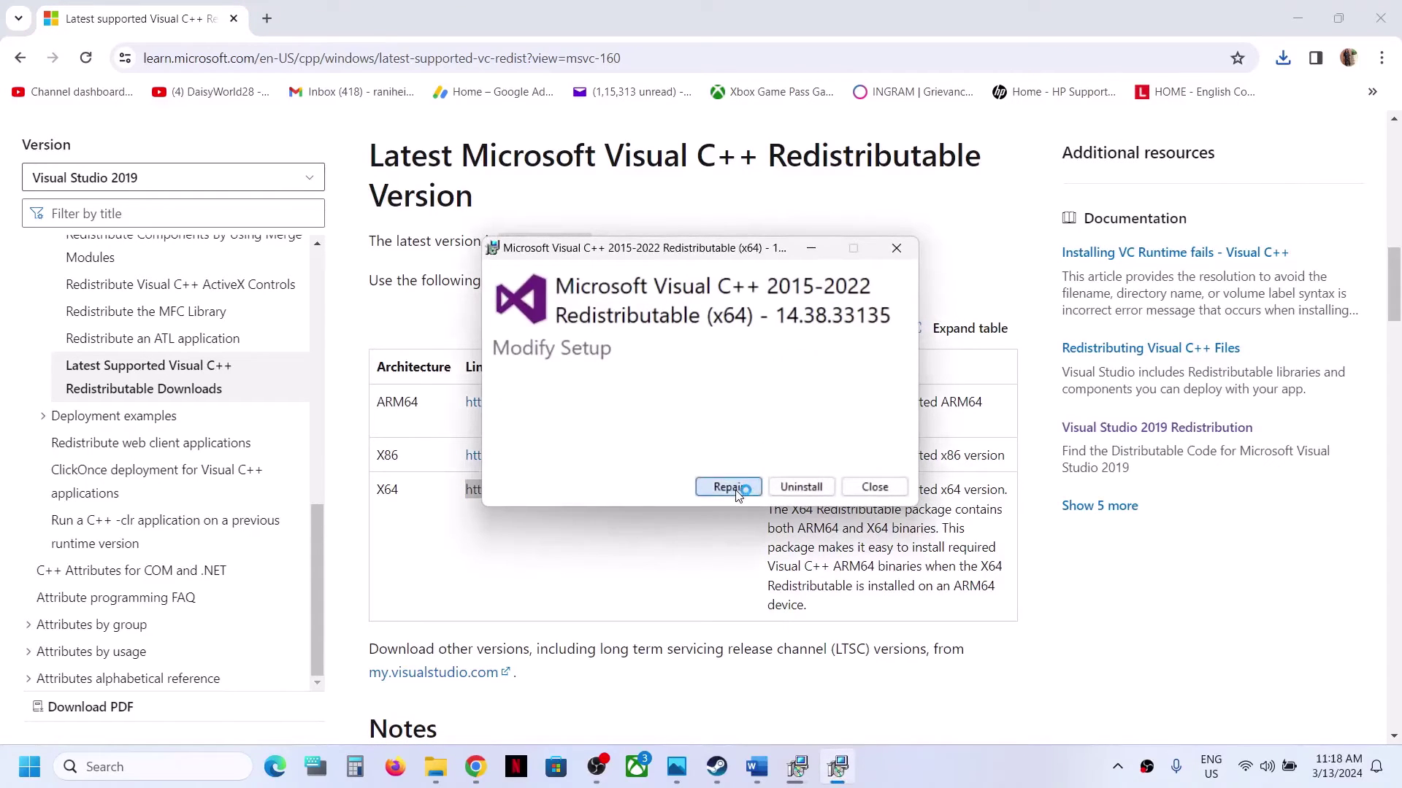
pyautogui.click(734, 487)
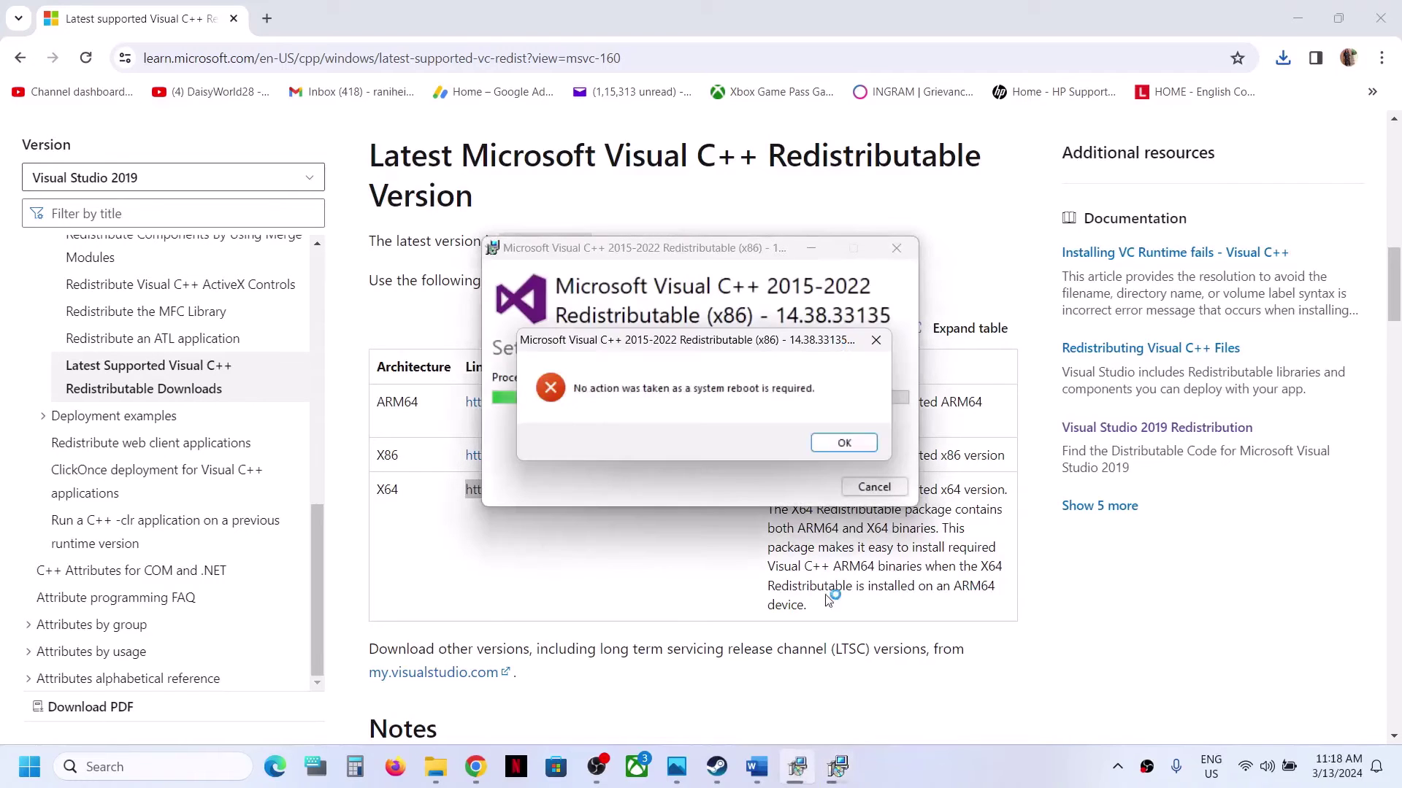
# Step: Dismiss the x86 setup message, place the x64 and x86 setup windows side by side, and return to the download page
pyautogui.click(844, 442)
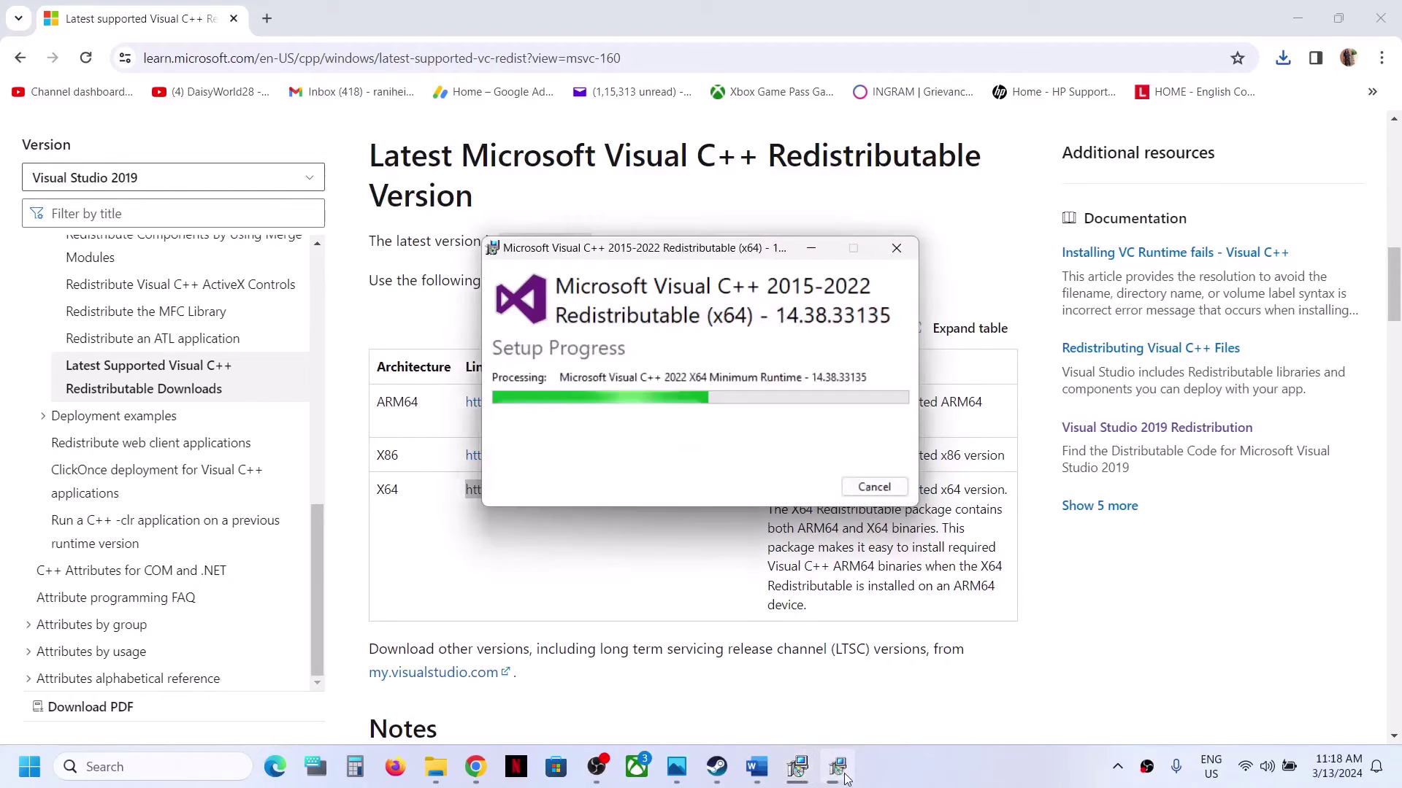
pyautogui.moveTo(779, 251); pyautogui.dragTo(491, 259)
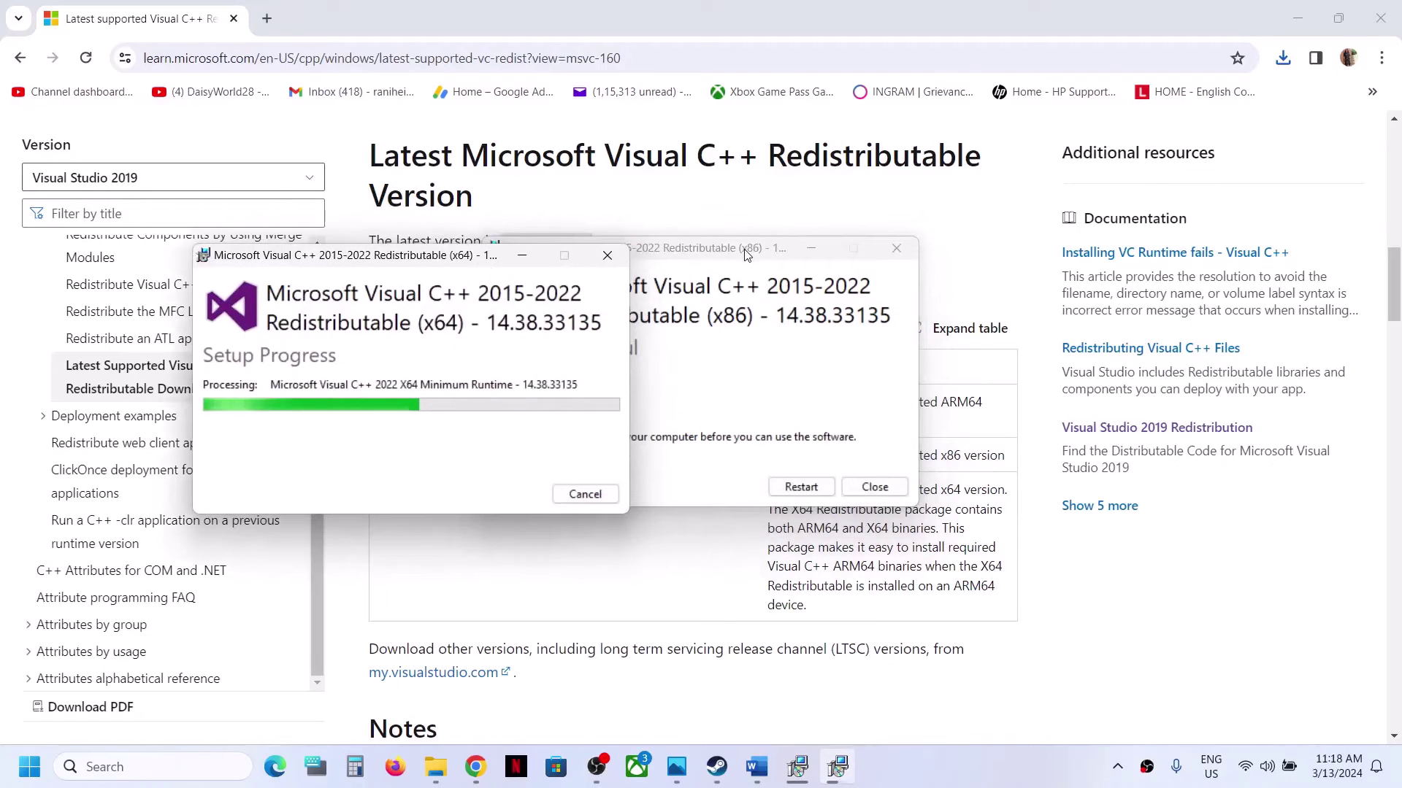
pyautogui.moveTo(751, 227); pyautogui.dragTo(980, 261)
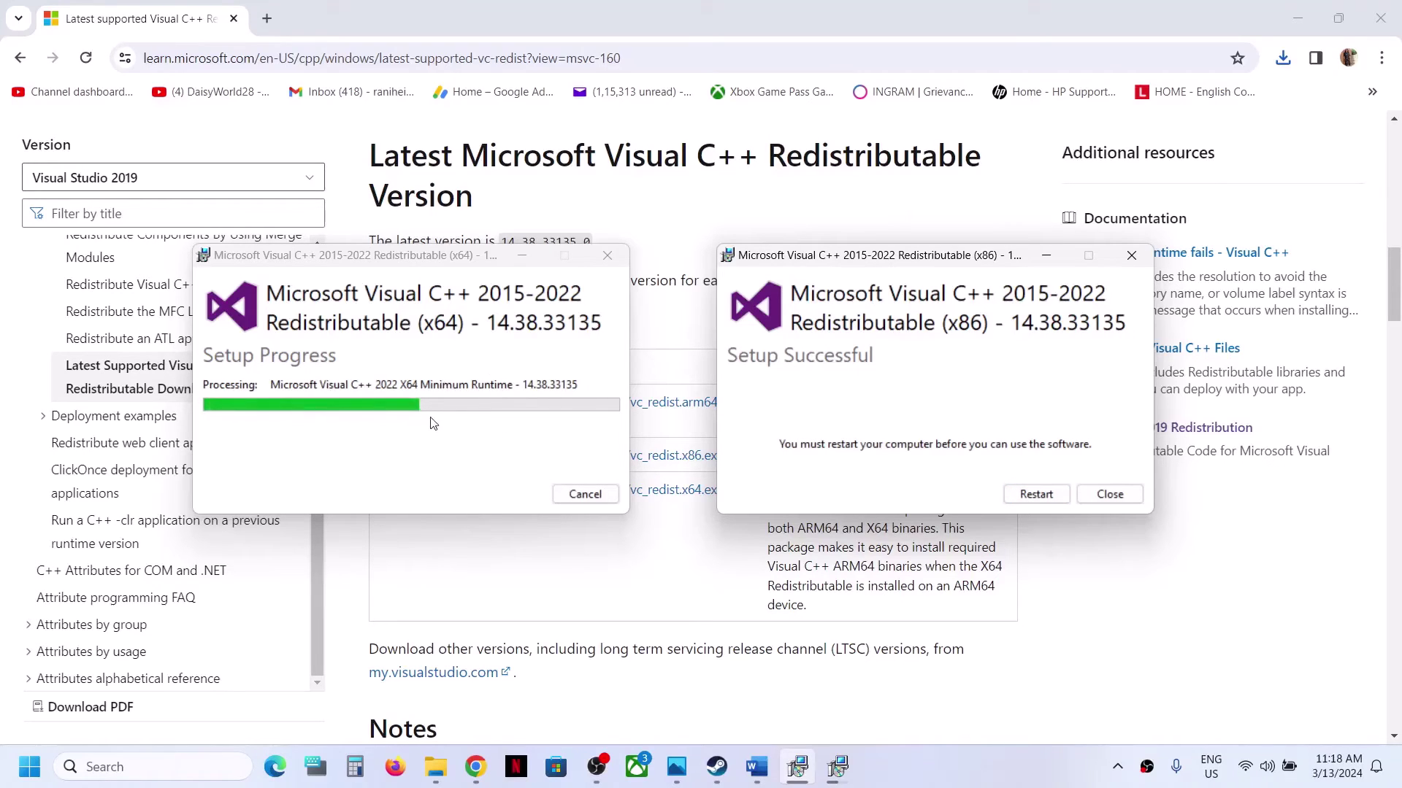
pyautogui.click(516, 579)
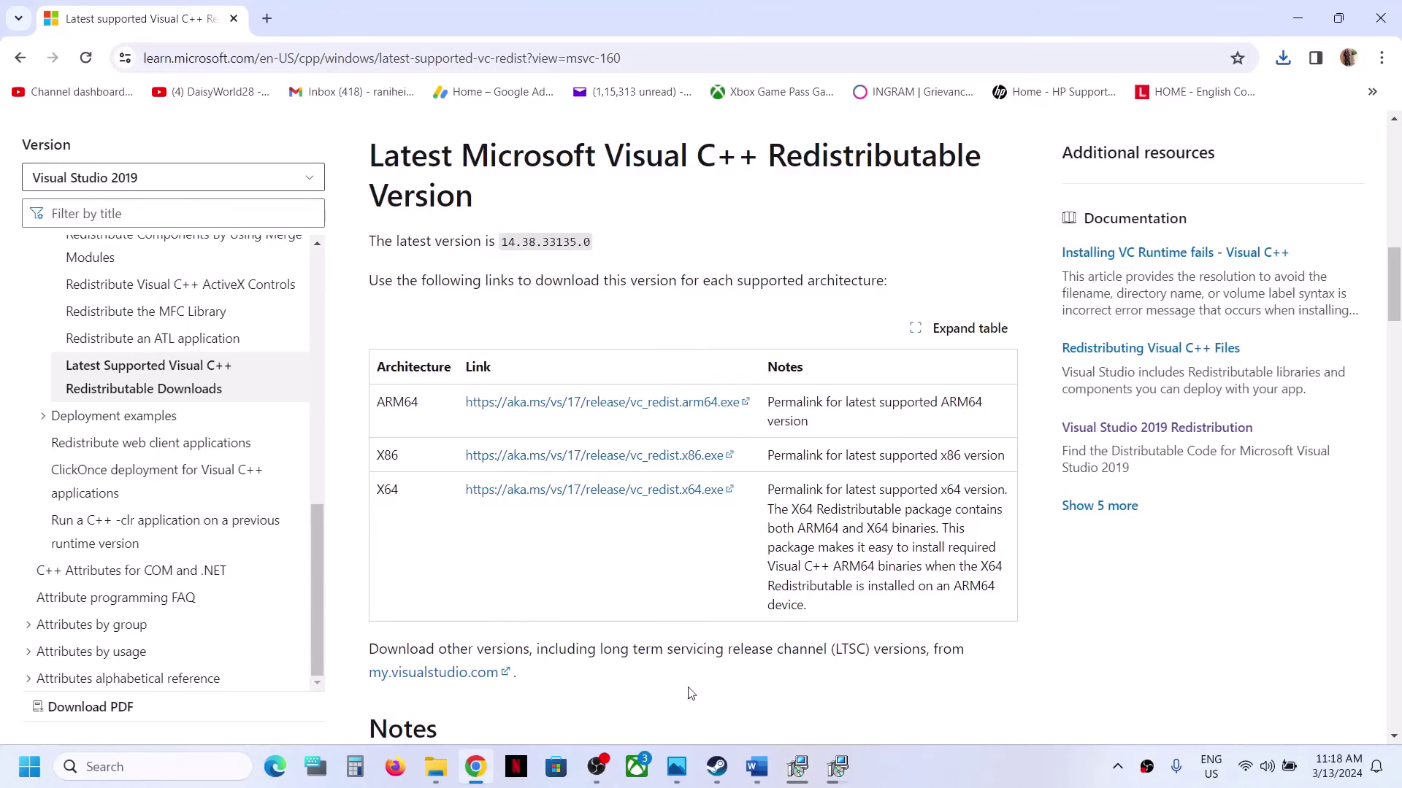
# Step: Switch to the troubleshooting document in Word and dismiss the x64 redistributable setup message
pyautogui.click(716, 767)
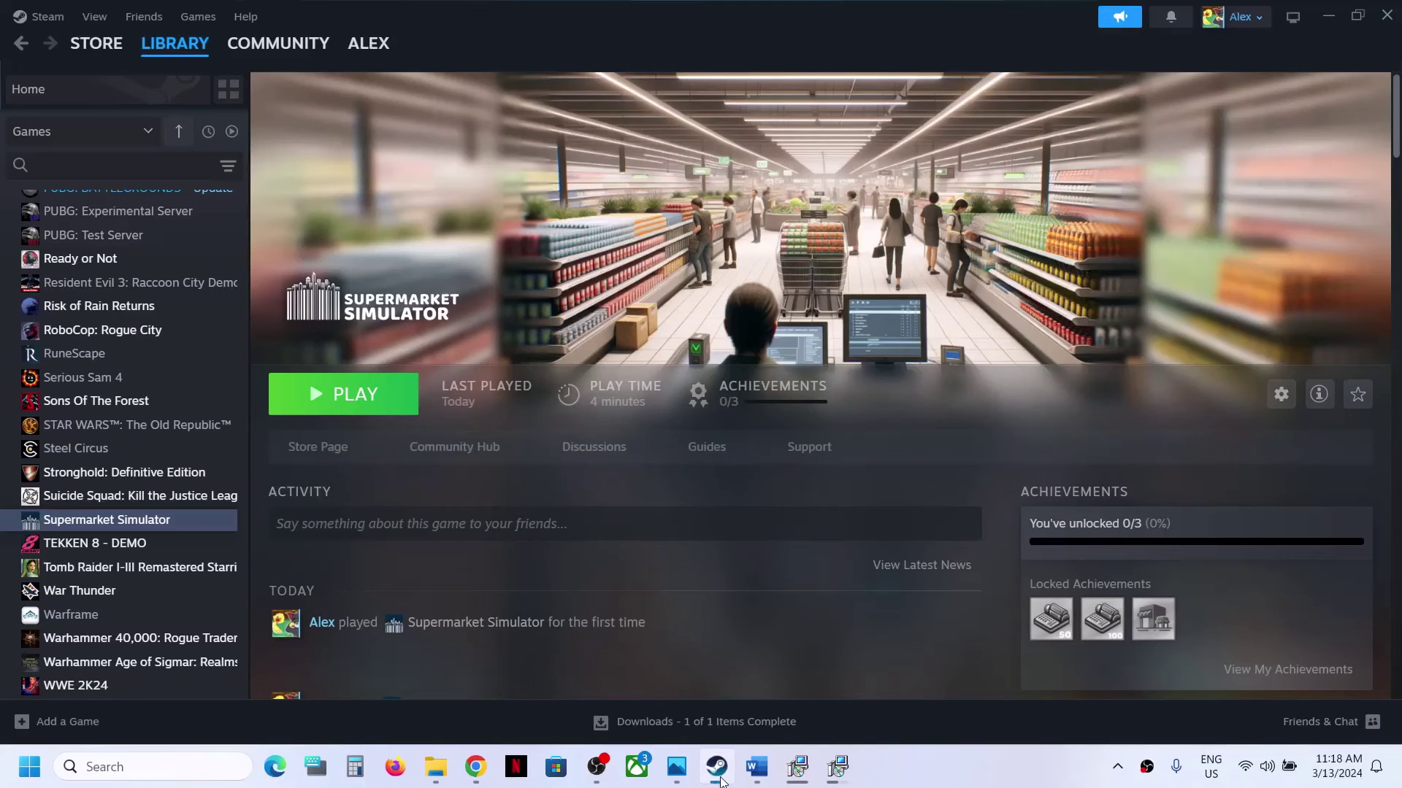
pyautogui.click(759, 771)
pyautogui.scroll(-2, 559, 436)
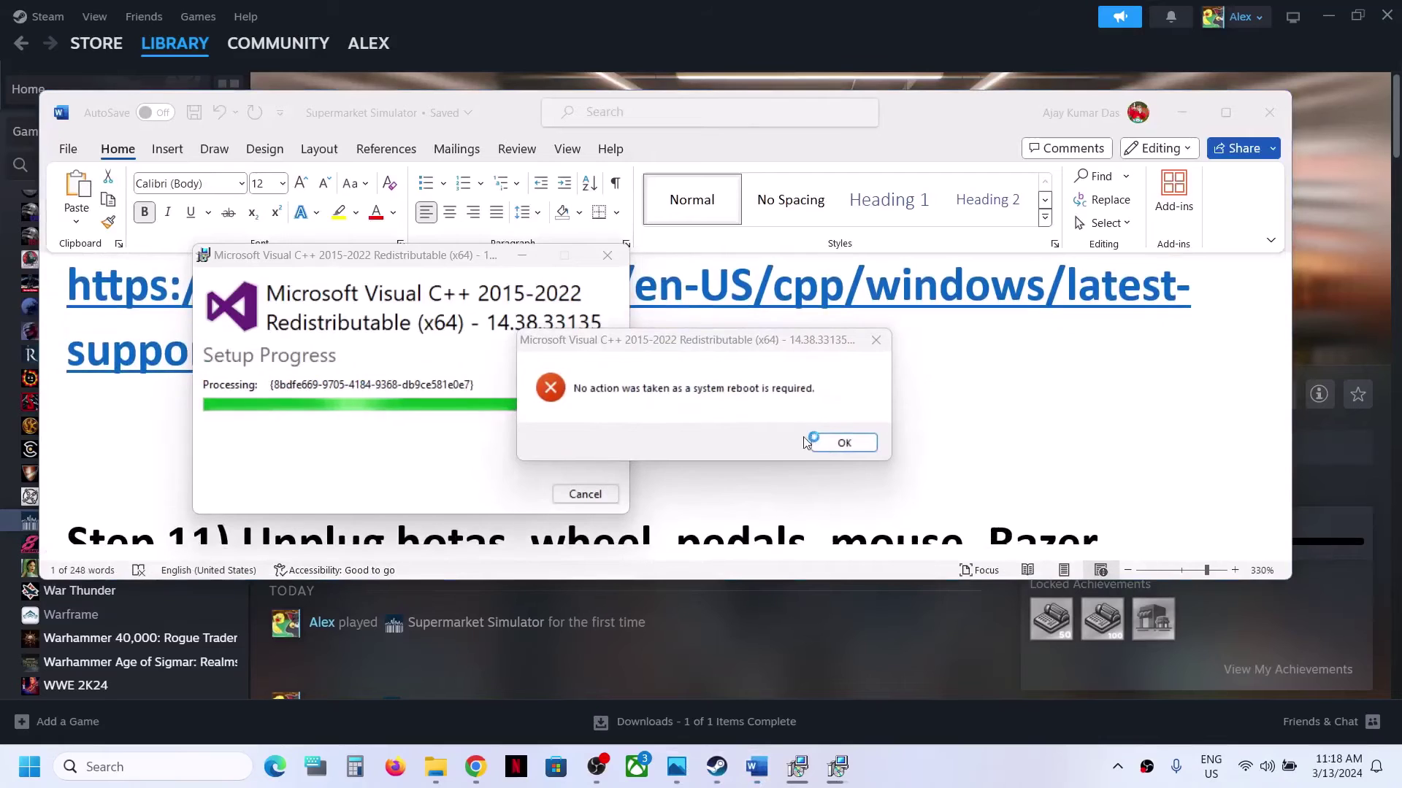
pyautogui.click(831, 444)
pyautogui.click(917, 438)
# Step: Maximize the document window and read Step 11 on unplugging extra devices, closing background software, and removing the undervolt
pyautogui.scroll(-1, 681, 446)
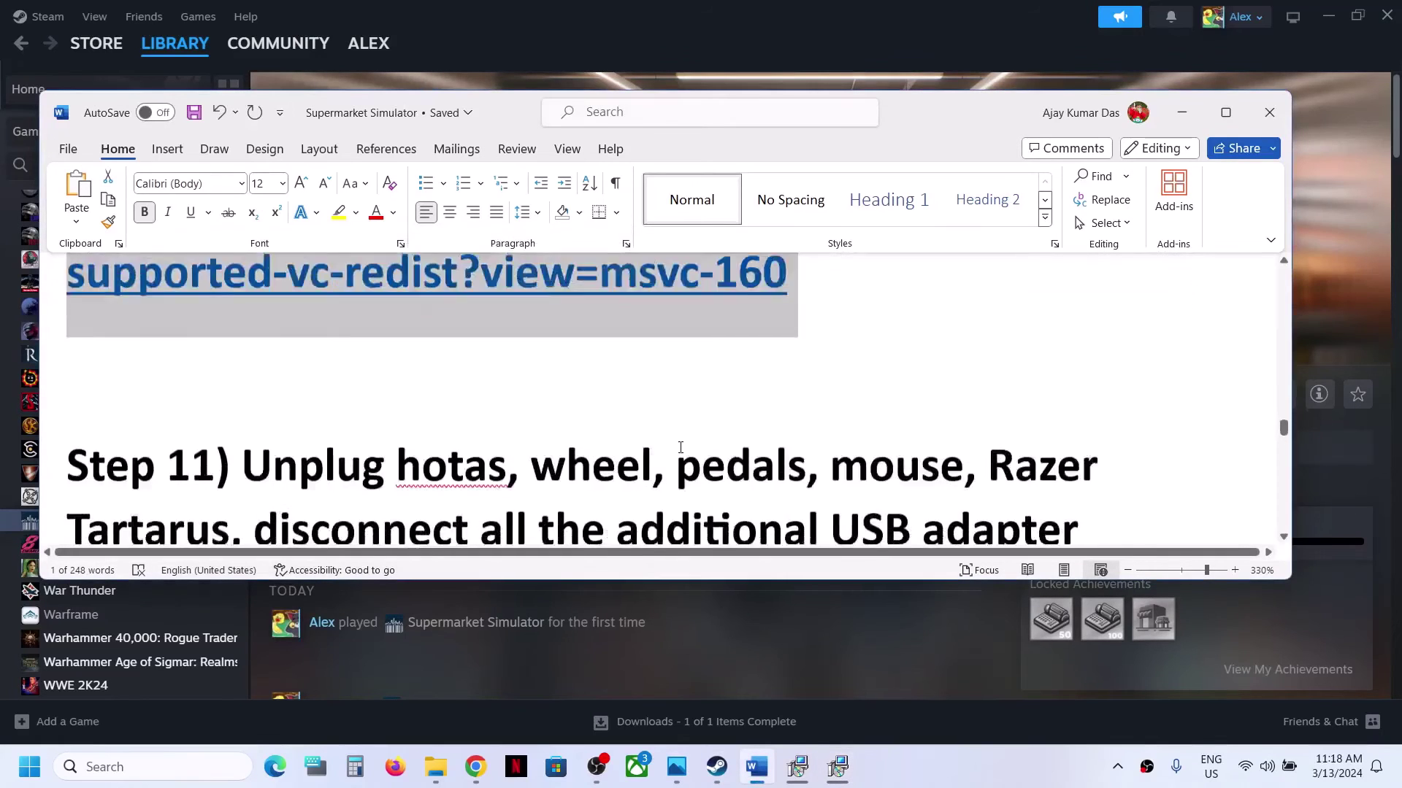
pyautogui.scroll(-2, 680, 447)
pyautogui.moveTo(247, 312); pyautogui.dragTo(829, 381)
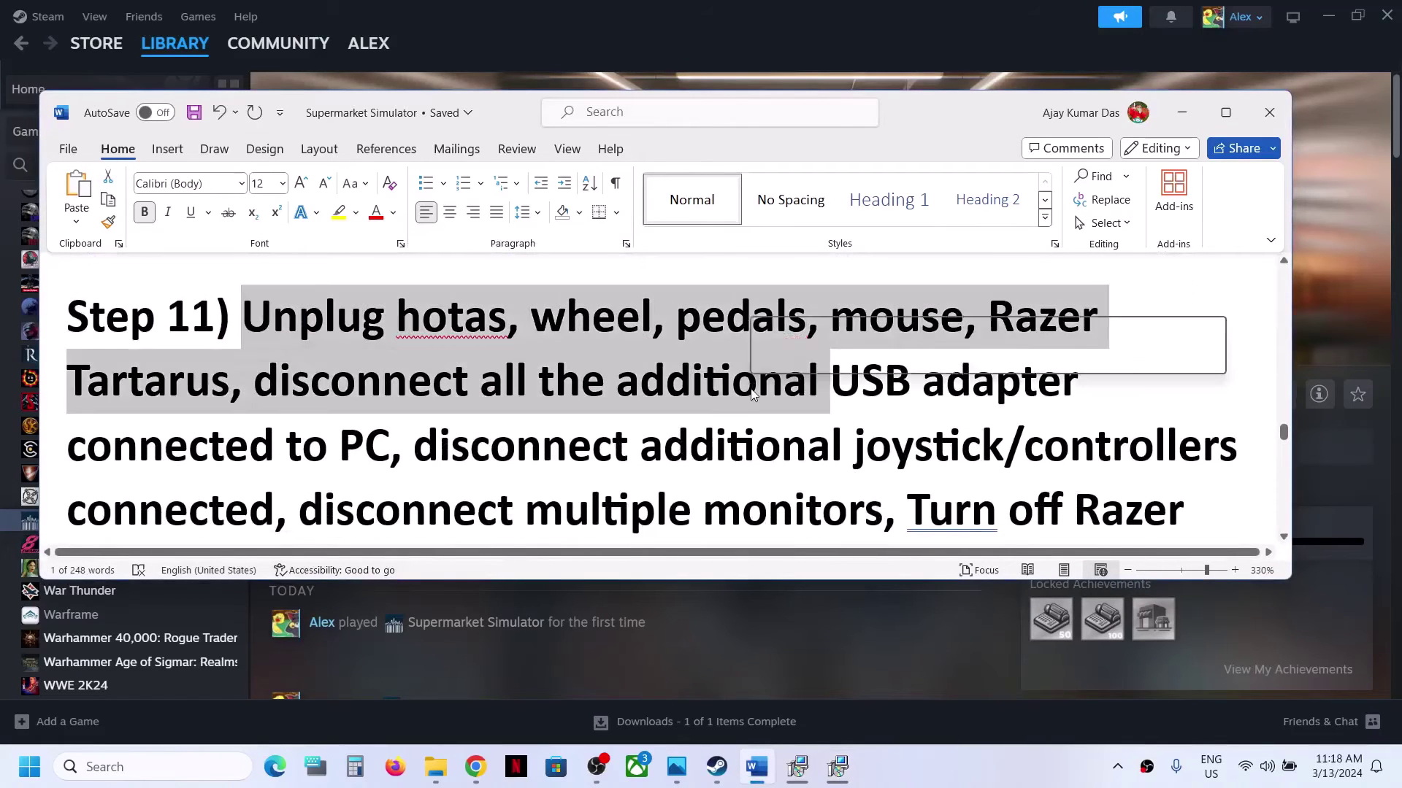
pyautogui.click(1226, 112)
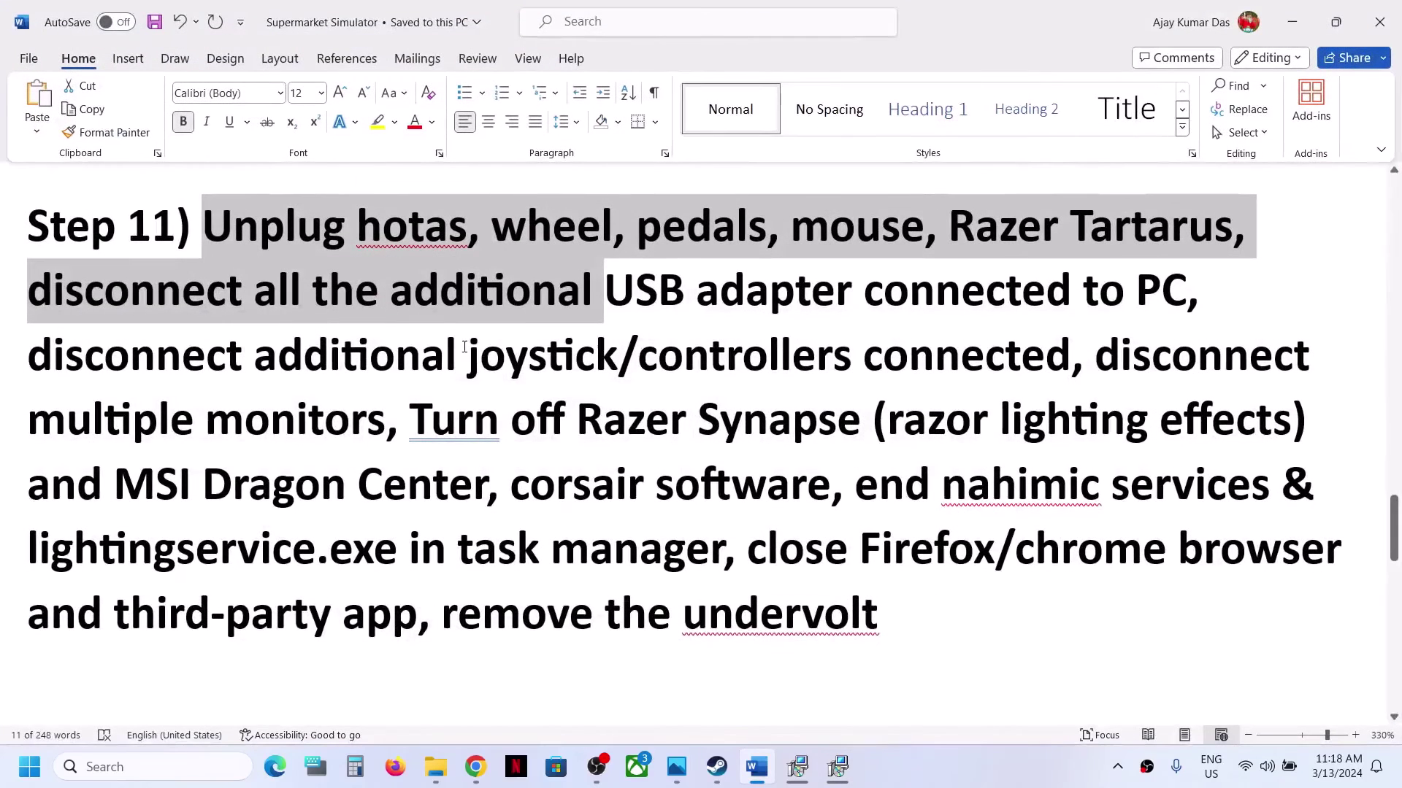
pyautogui.click(236, 267)
pyautogui.moveTo(205, 227); pyautogui.dragTo(699, 360)
pyautogui.moveTo(814, 363); pyautogui.dragTo(322, 406)
pyautogui.moveTo(407, 421); pyautogui.dragTo(725, 540)
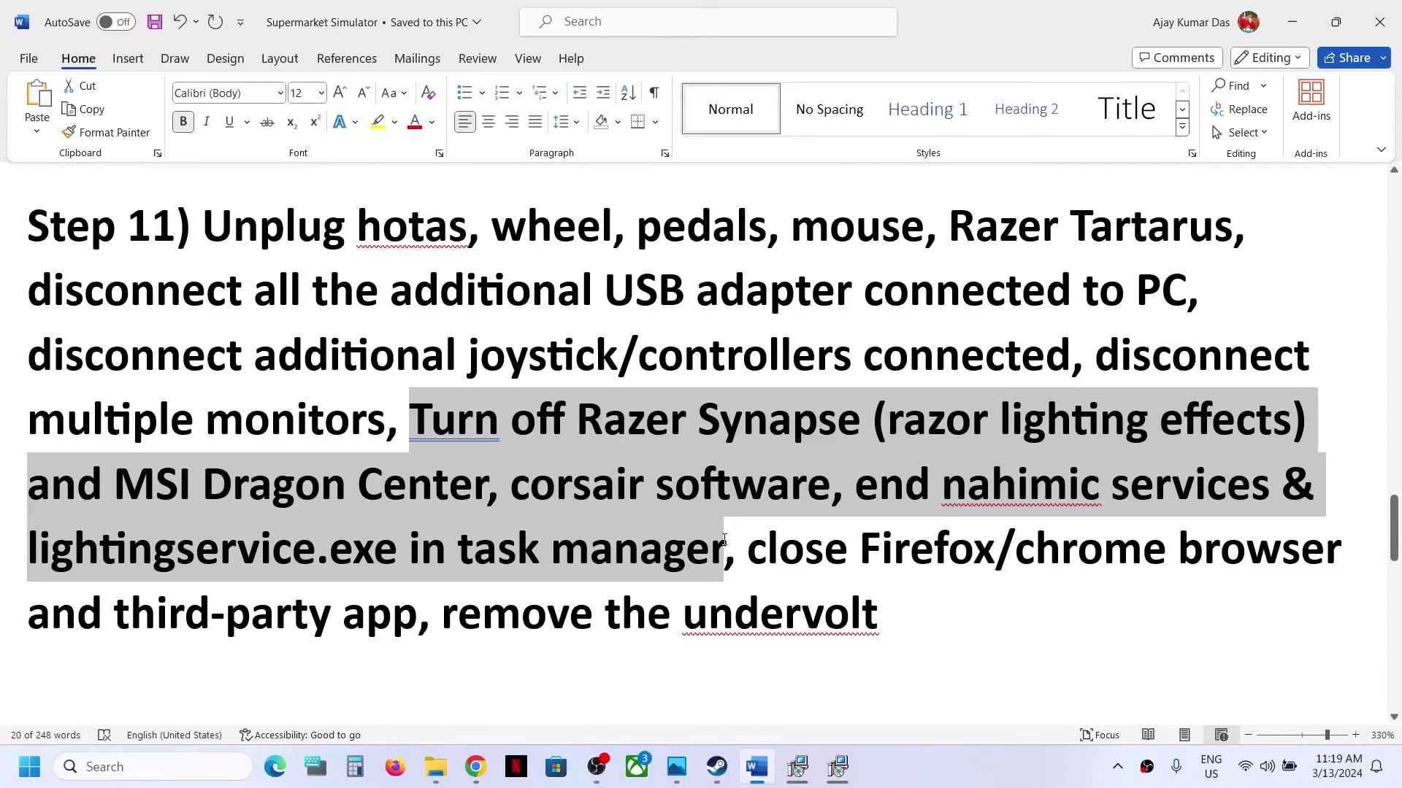
pyautogui.moveTo(723, 540); pyautogui.dragTo(814, 614)
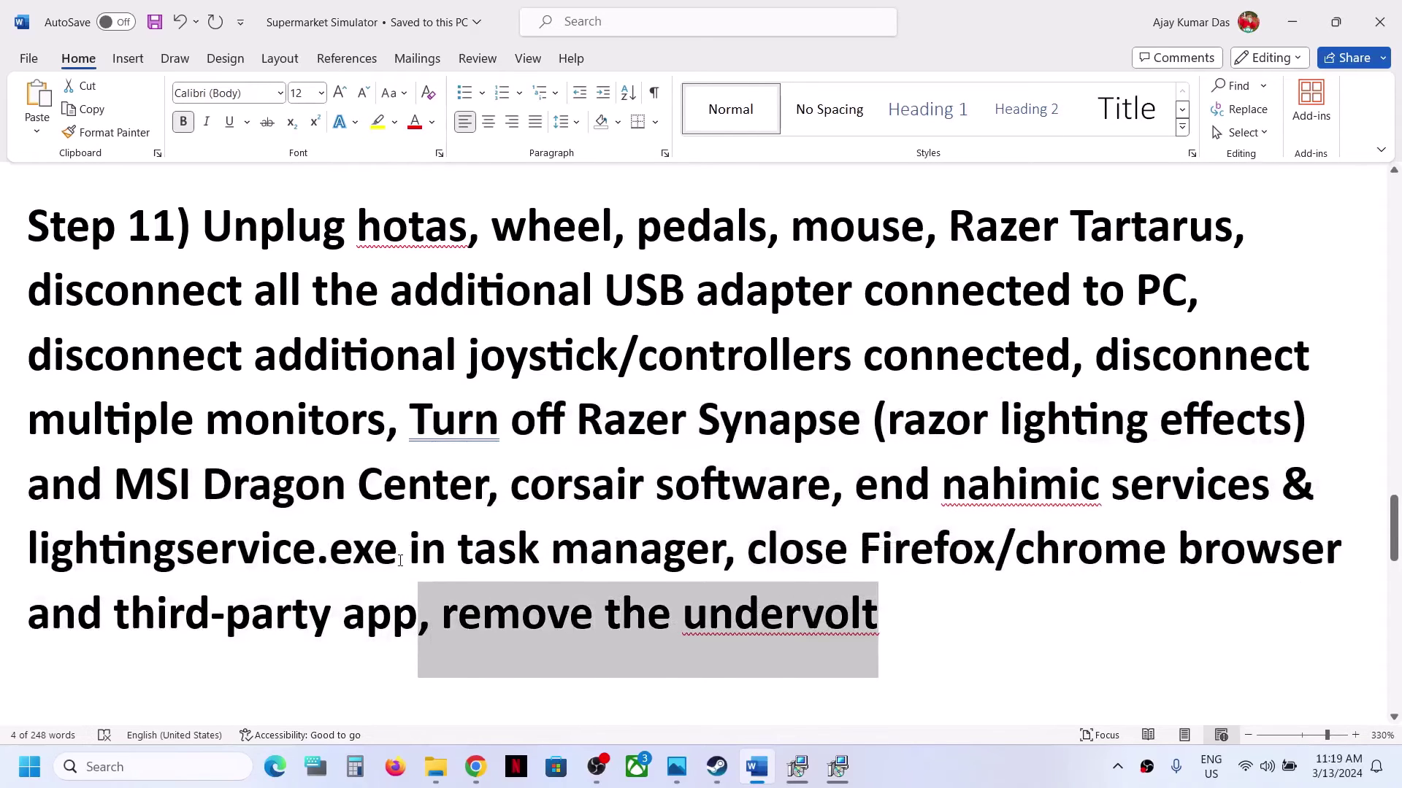
# Step: Find Step 12 on disabling Steam Overlay and check the overlay setting in Supermarket Simulator's properties in Steam
pyautogui.scroll(-5, 397, 557)
pyautogui.moveTo(227, 441); pyautogui.dragTo(603, 441)
pyautogui.click(716, 766)
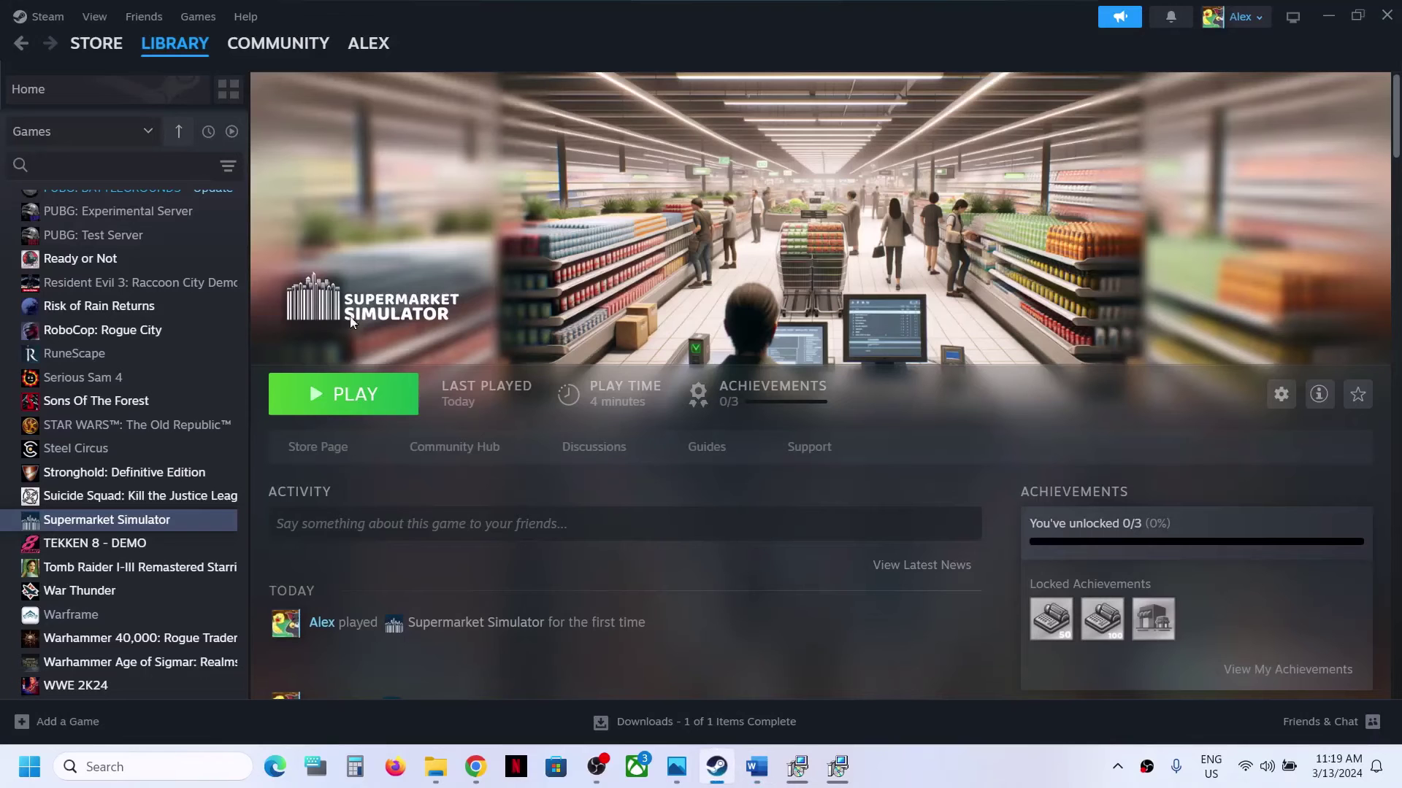
pyautogui.rightClick(179, 520)
pyautogui.click(228, 657)
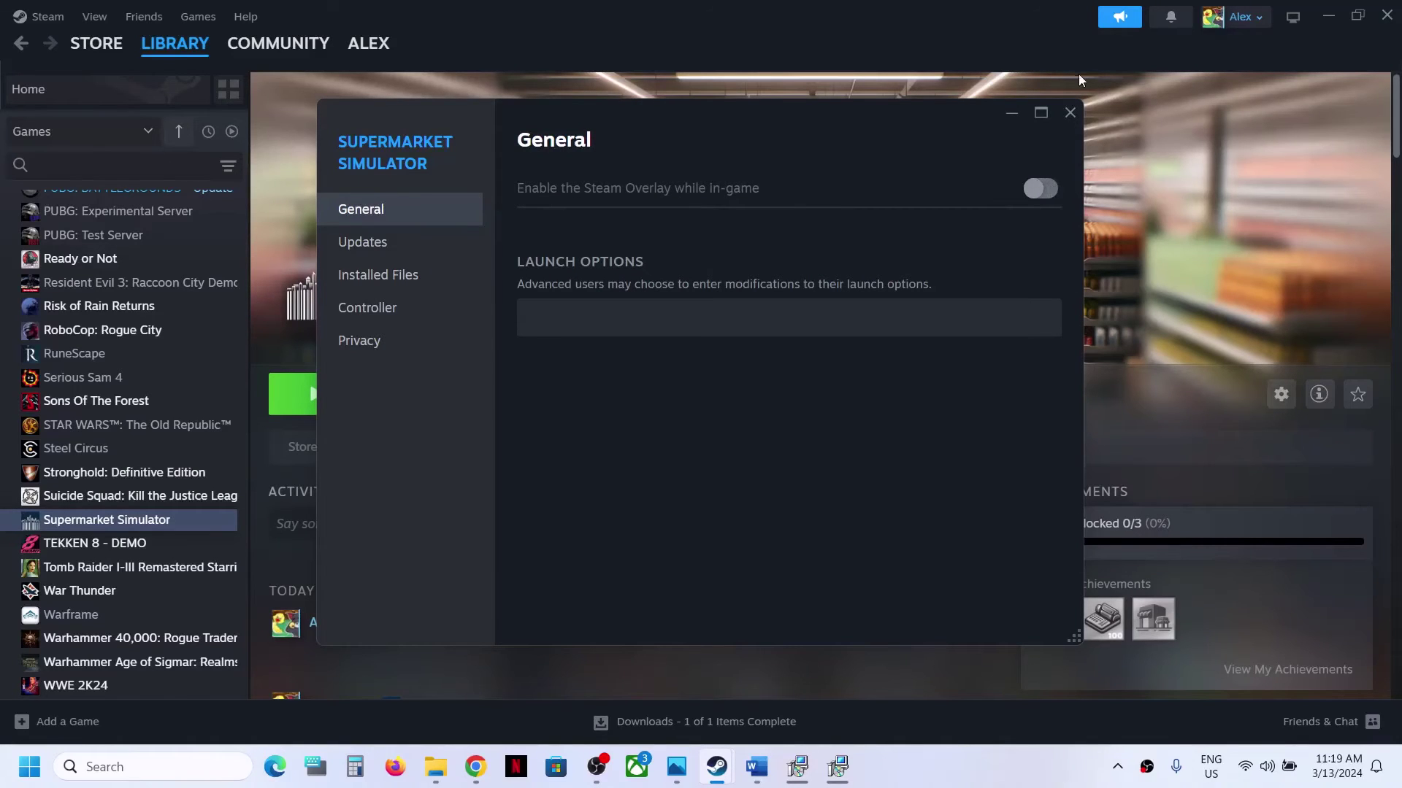
pyautogui.click(1071, 111)
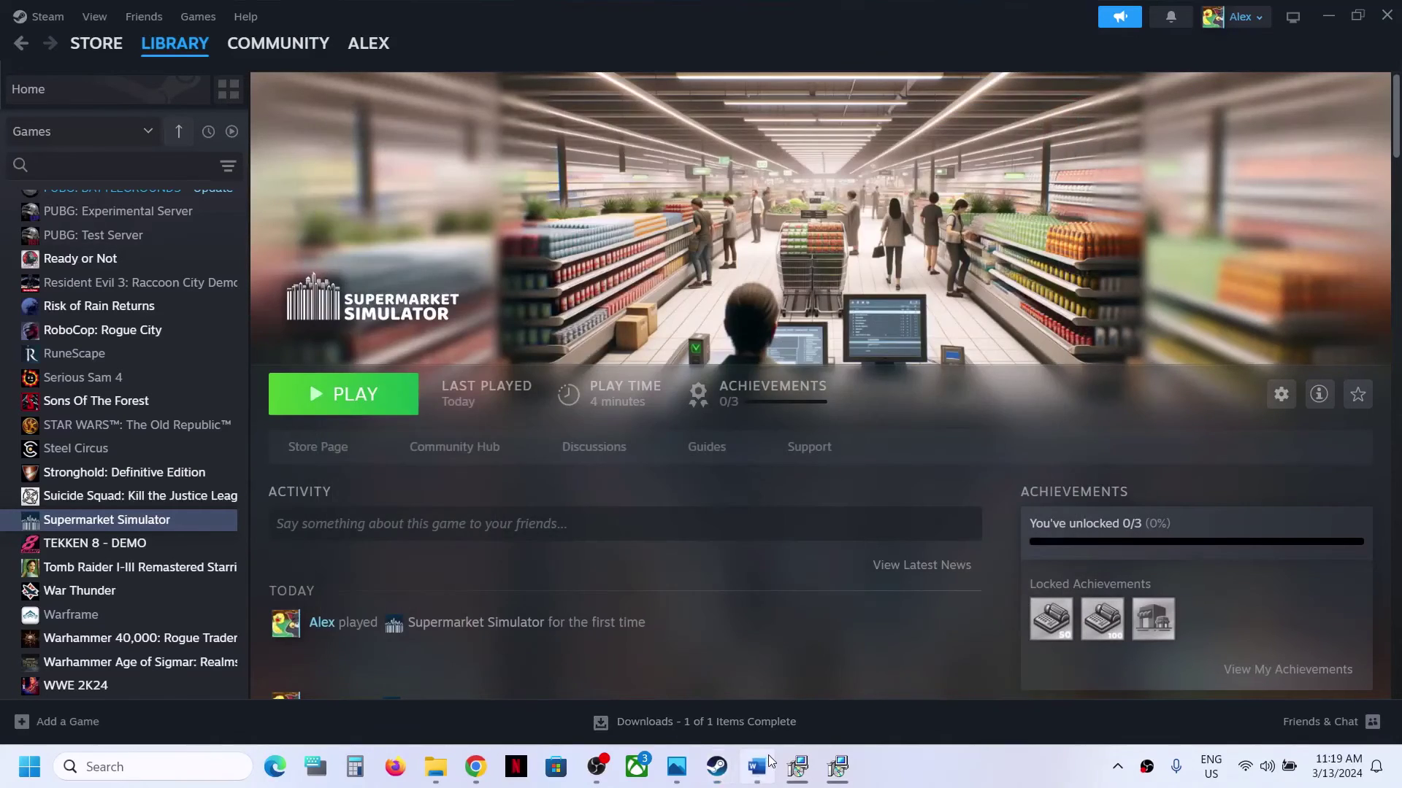
# Step: Return to the Word document and read the rest of Step 12 on overlay apps, overclocking applications, and clean boot
pyautogui.click(756, 766)
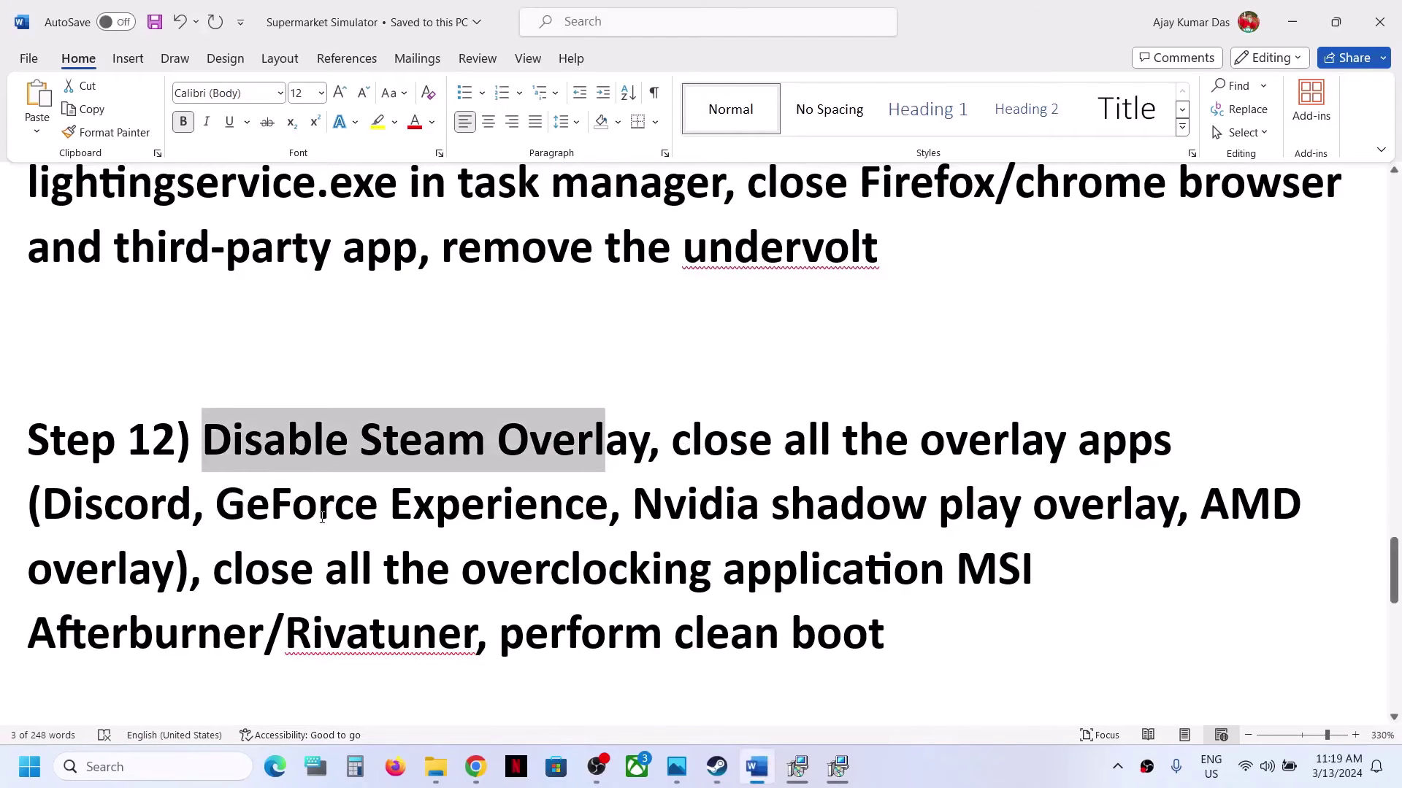
pyautogui.moveTo(73, 504); pyautogui.dragTo(511, 515)
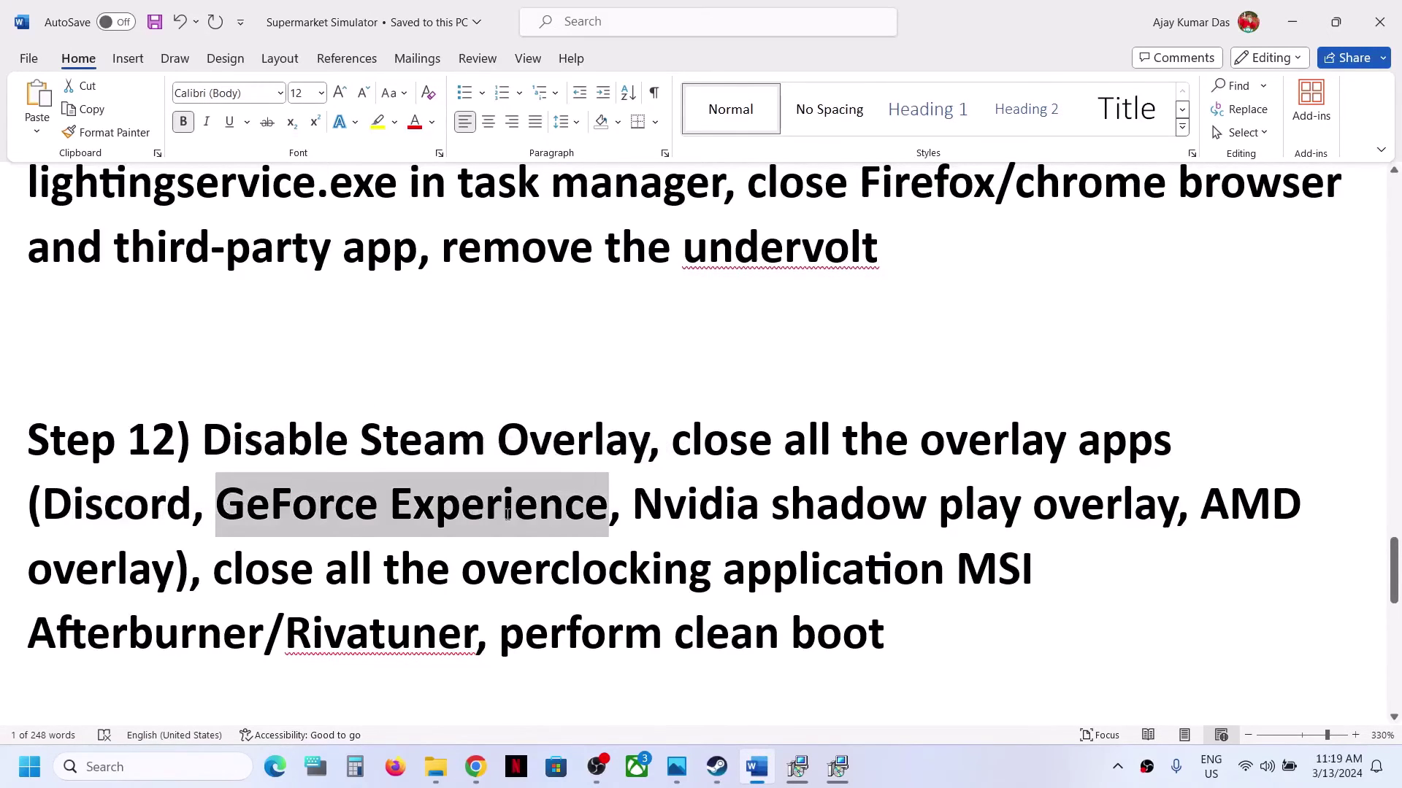
pyautogui.click(754, 374)
pyautogui.moveTo(672, 440); pyautogui.dragTo(884, 580)
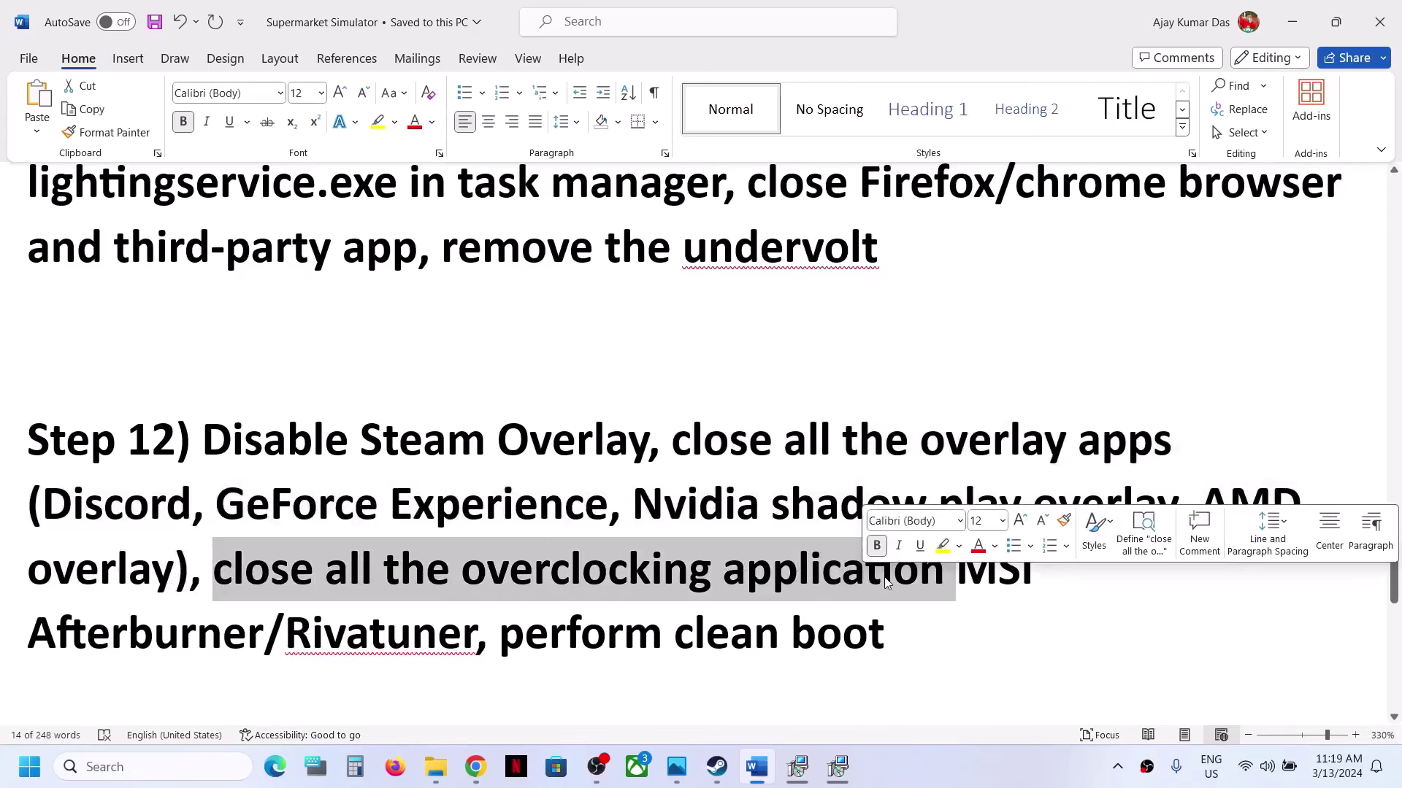
pyautogui.doubleClick(94, 633)
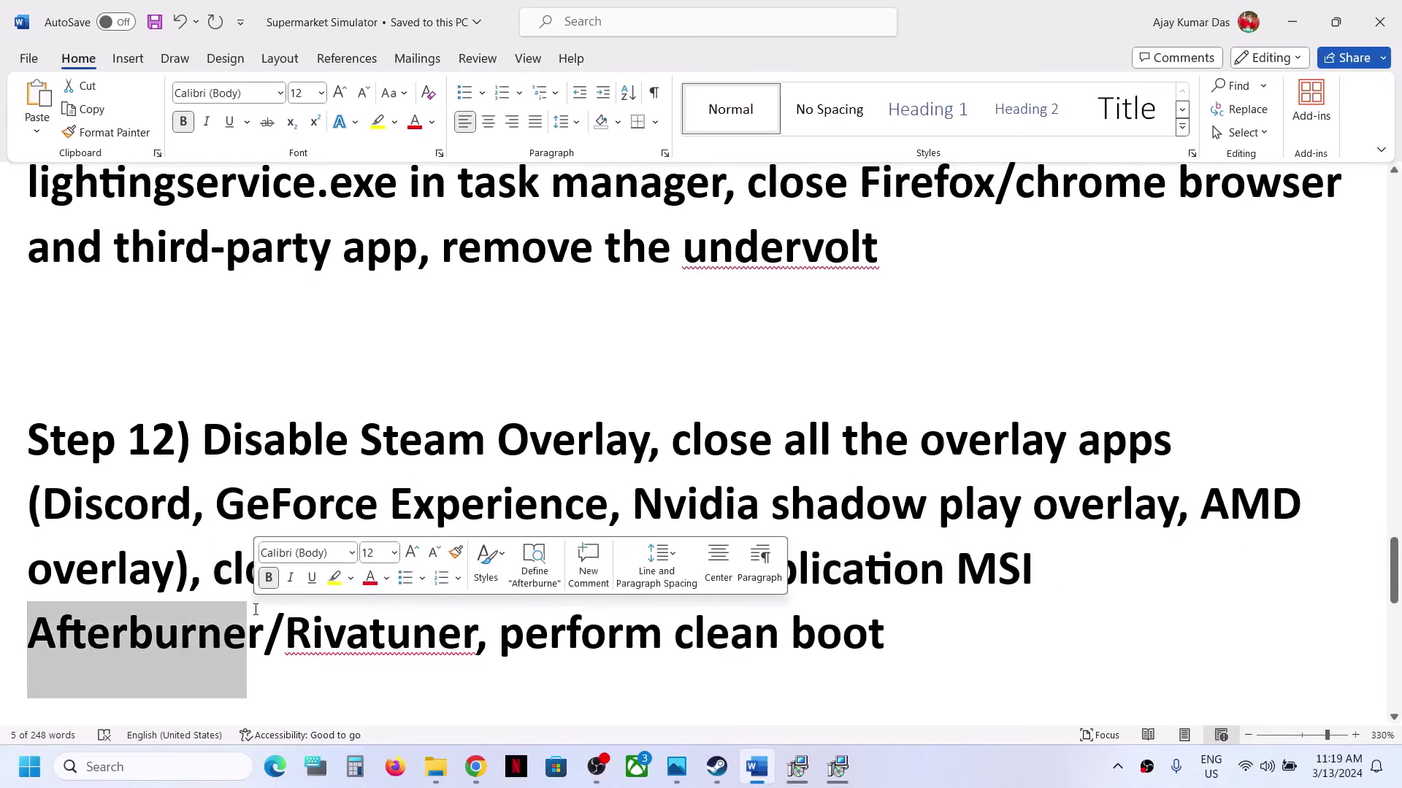
pyautogui.moveTo(346, 634); pyautogui.dragTo(462, 634)
pyautogui.click(427, 556)
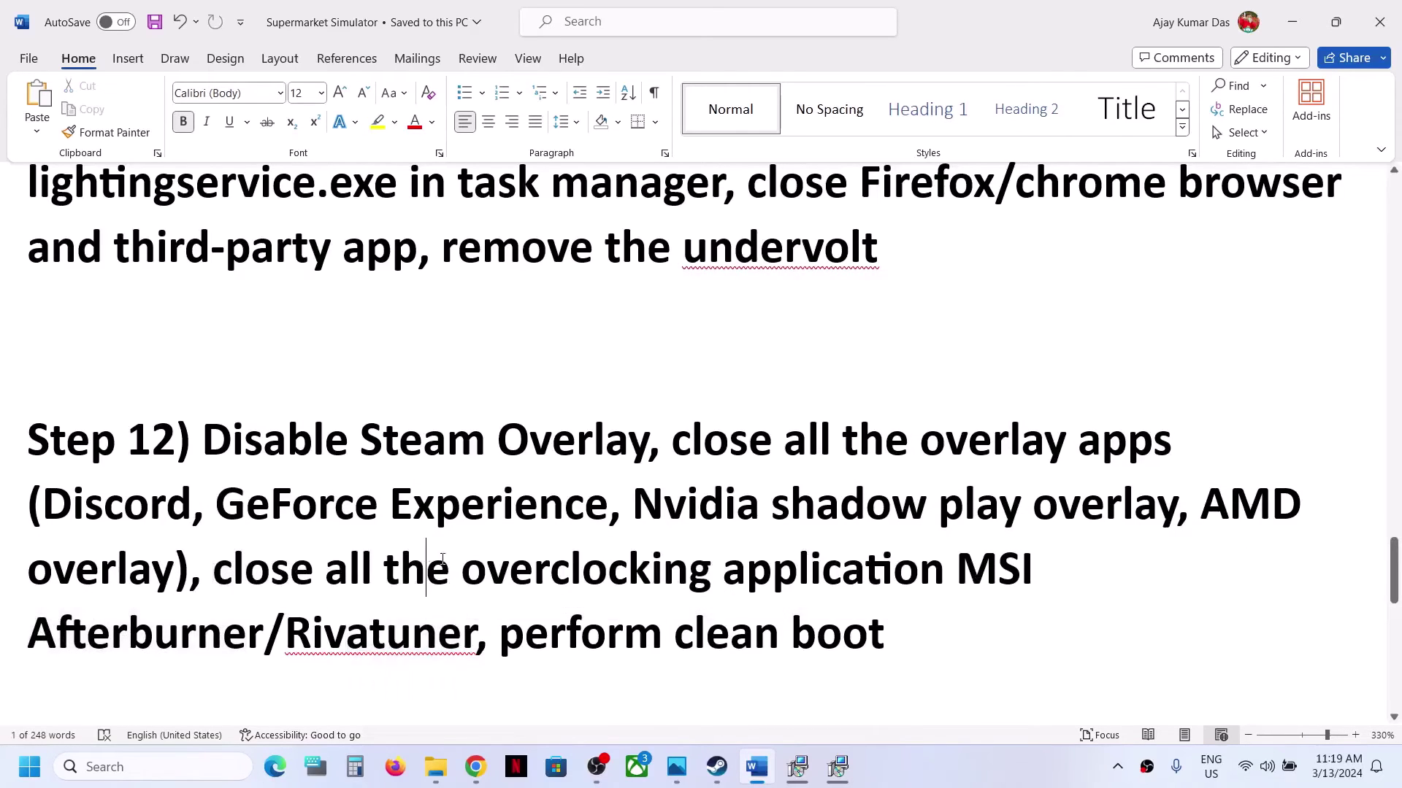
pyautogui.moveTo(461, 569); pyautogui.dragTo(934, 558)
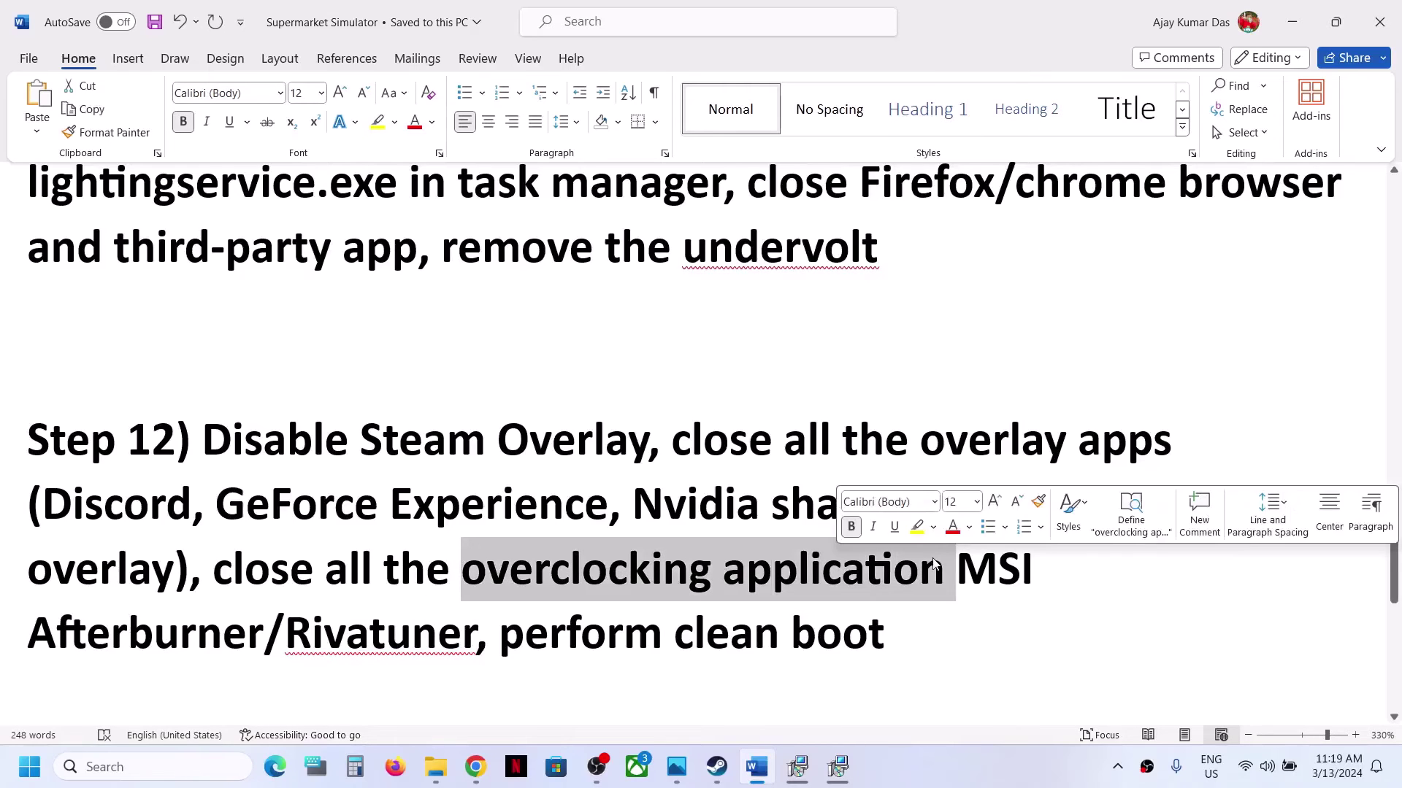
pyautogui.moveTo(501, 642); pyautogui.dragTo(815, 657)
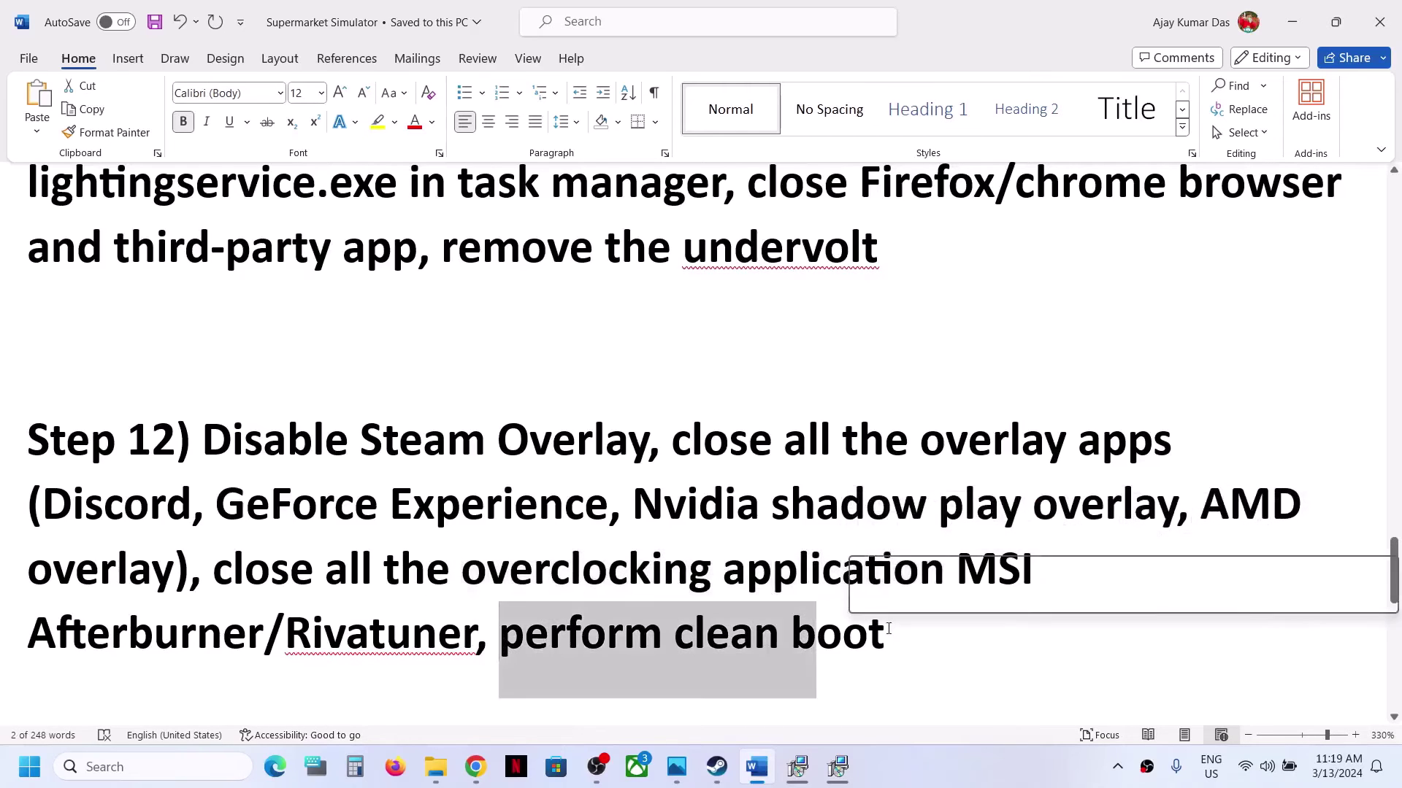
# Step: Search Windows for system configuration and open the System Configuration utility
pyautogui.click(109, 768)
pyautogui.write('s')
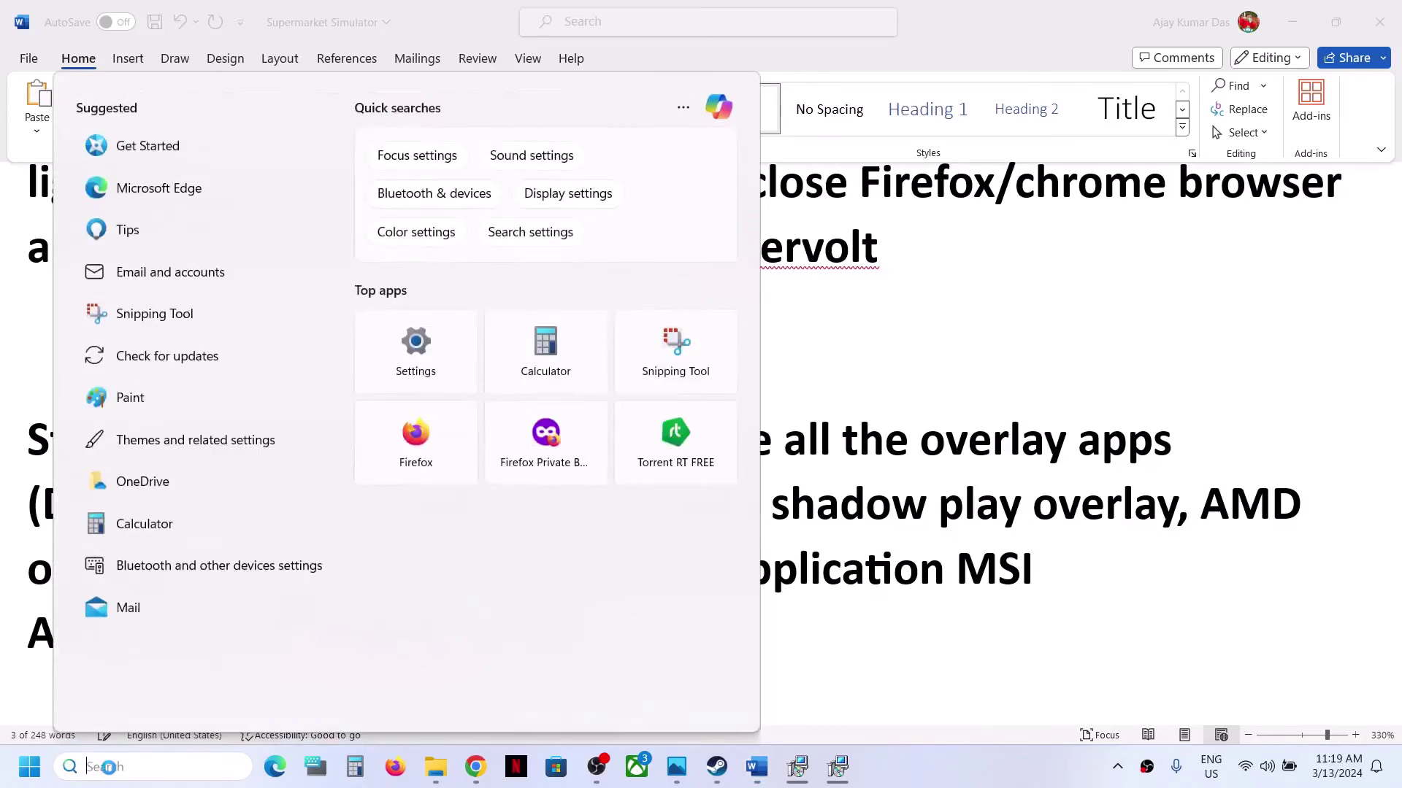
pyautogui.write('ystem')
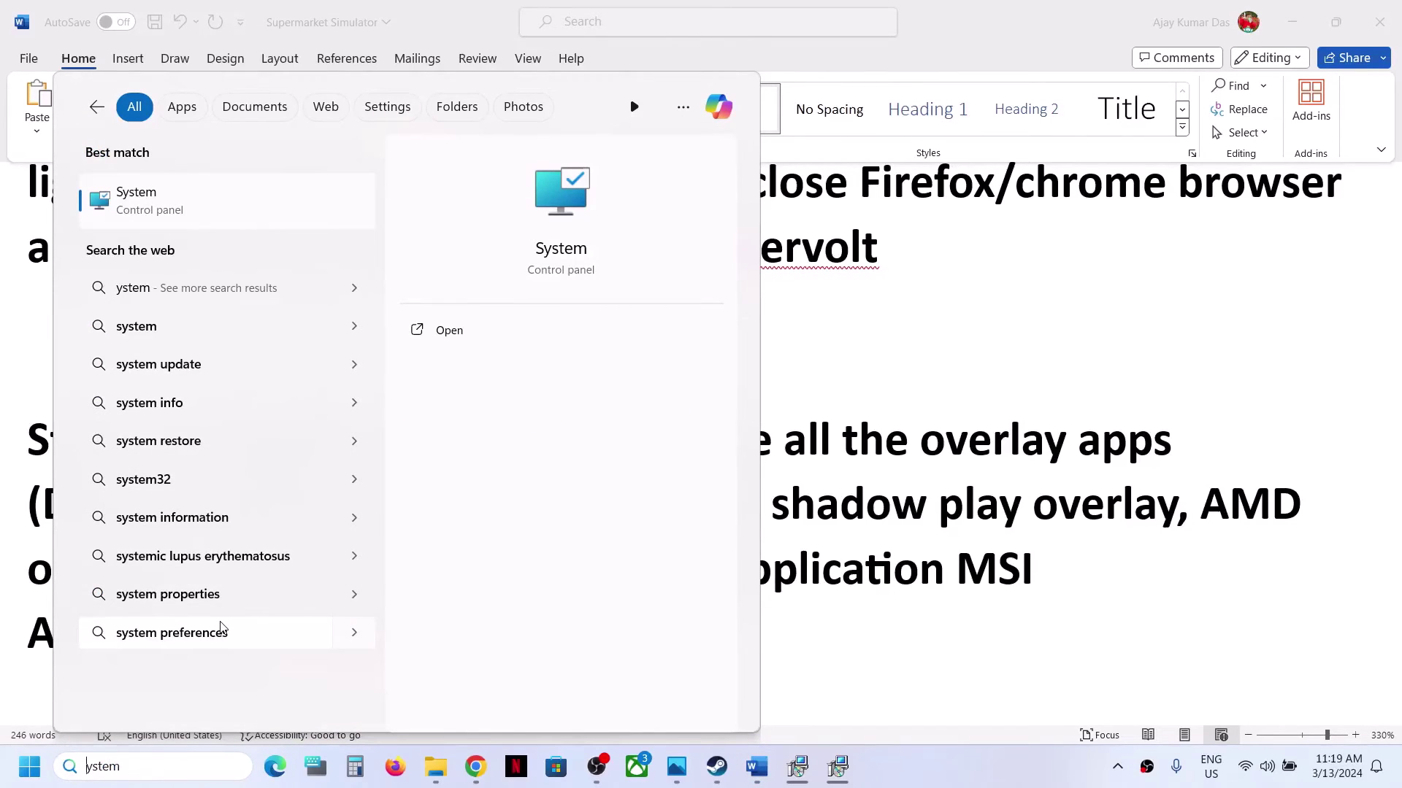
pyautogui.write('s')
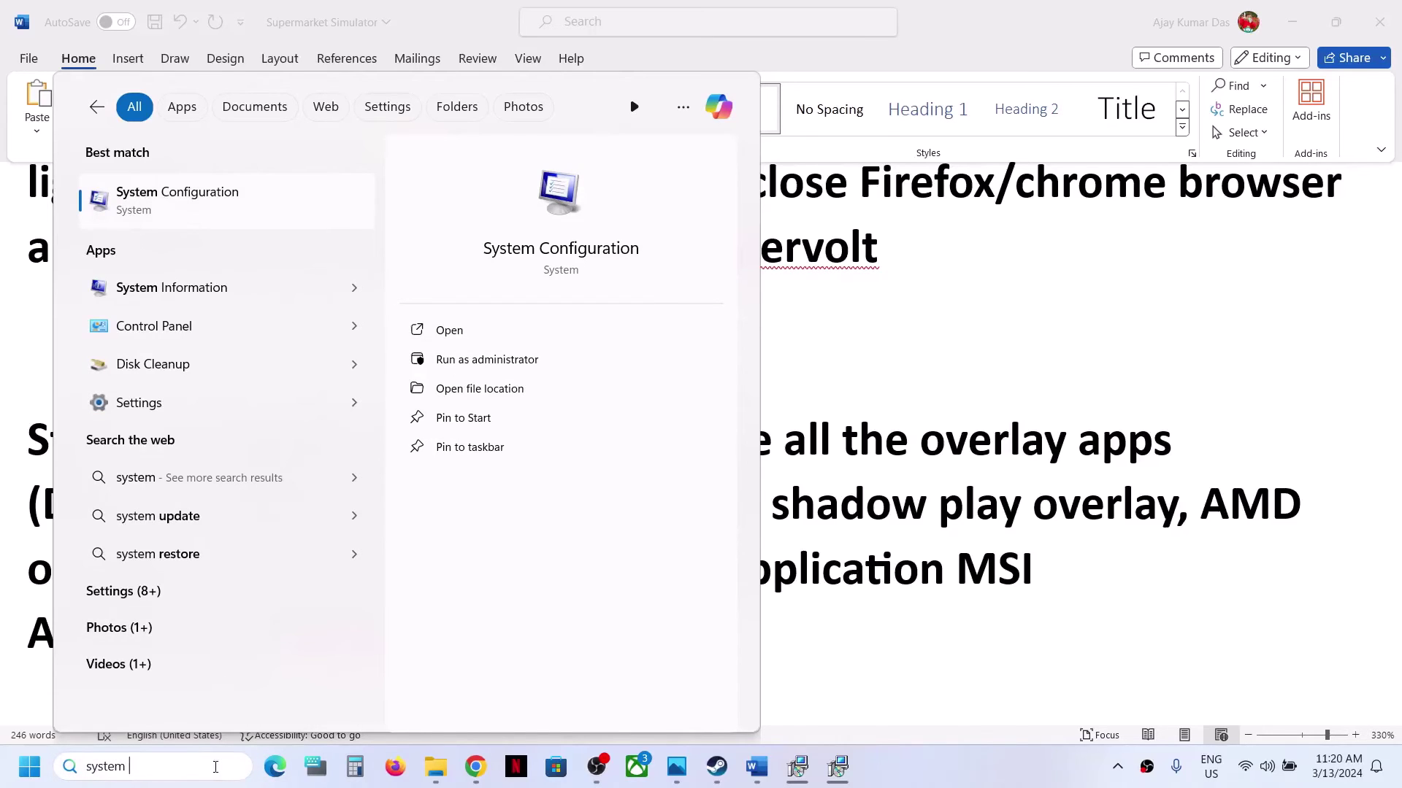
pyautogui.write('confi')
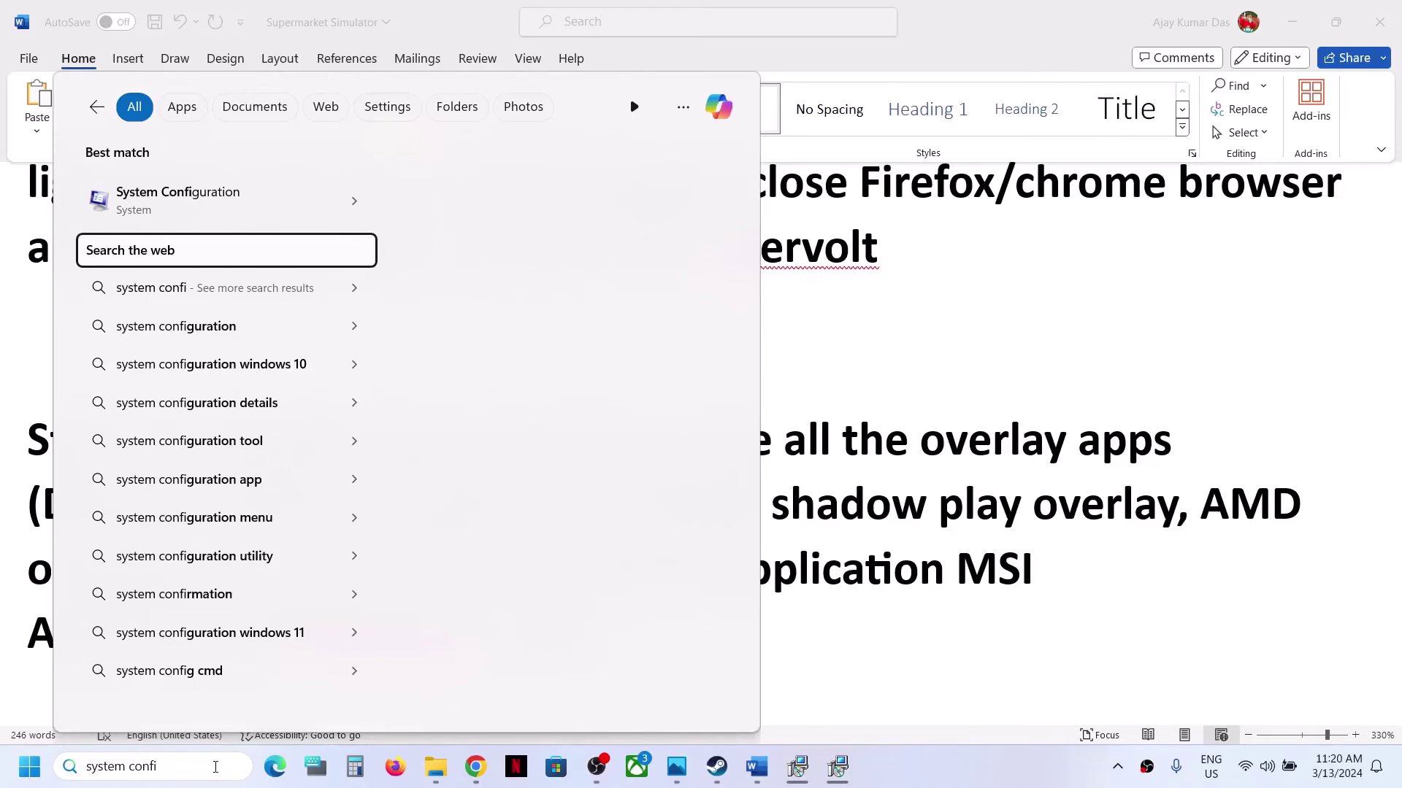
pyautogui.press('BackSpace')
pyautogui.press('Right')
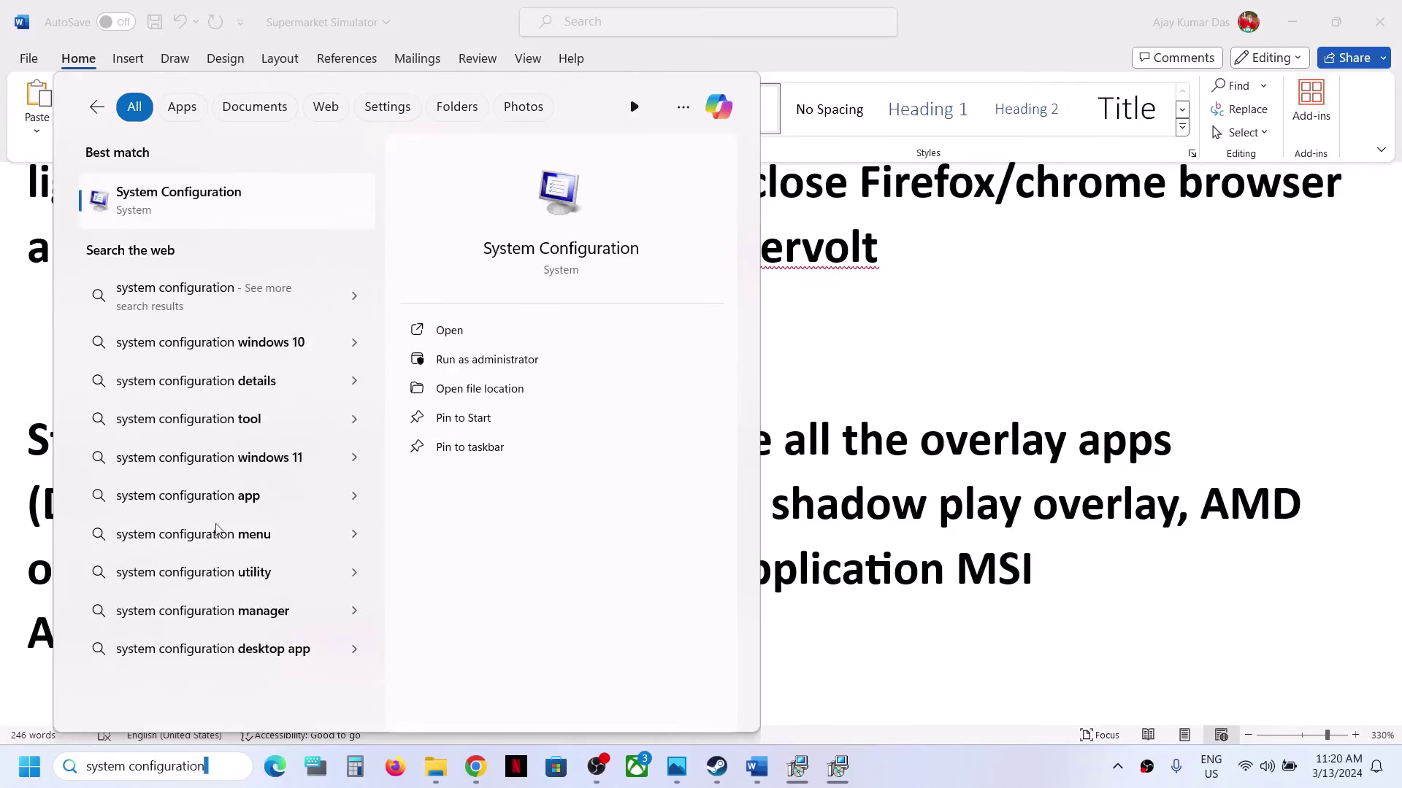
pyautogui.click(176, 222)
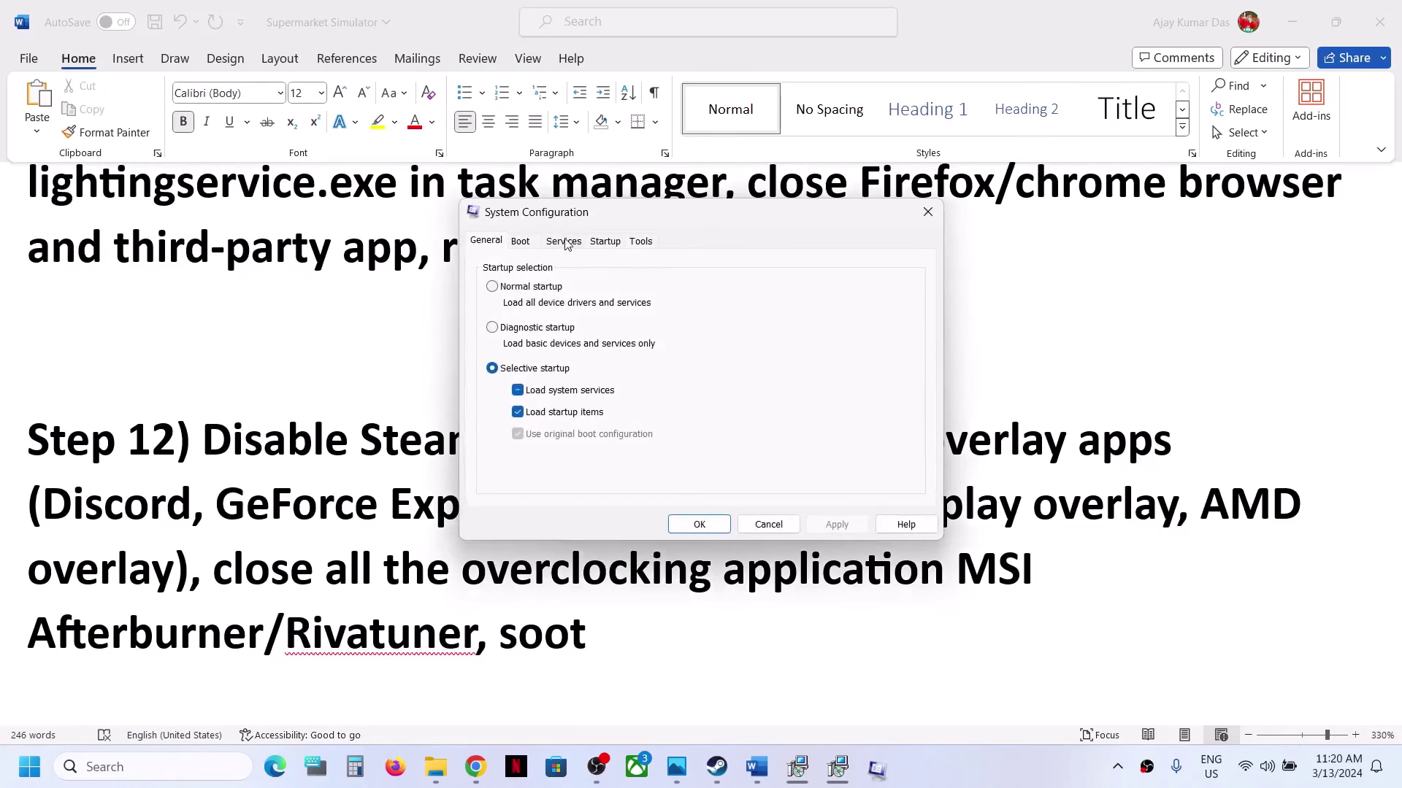
# Step: Hide all Microsoft services in System Configuration's services list and accept the configuration
pyautogui.click(563, 241)
pyautogui.click(491, 491)
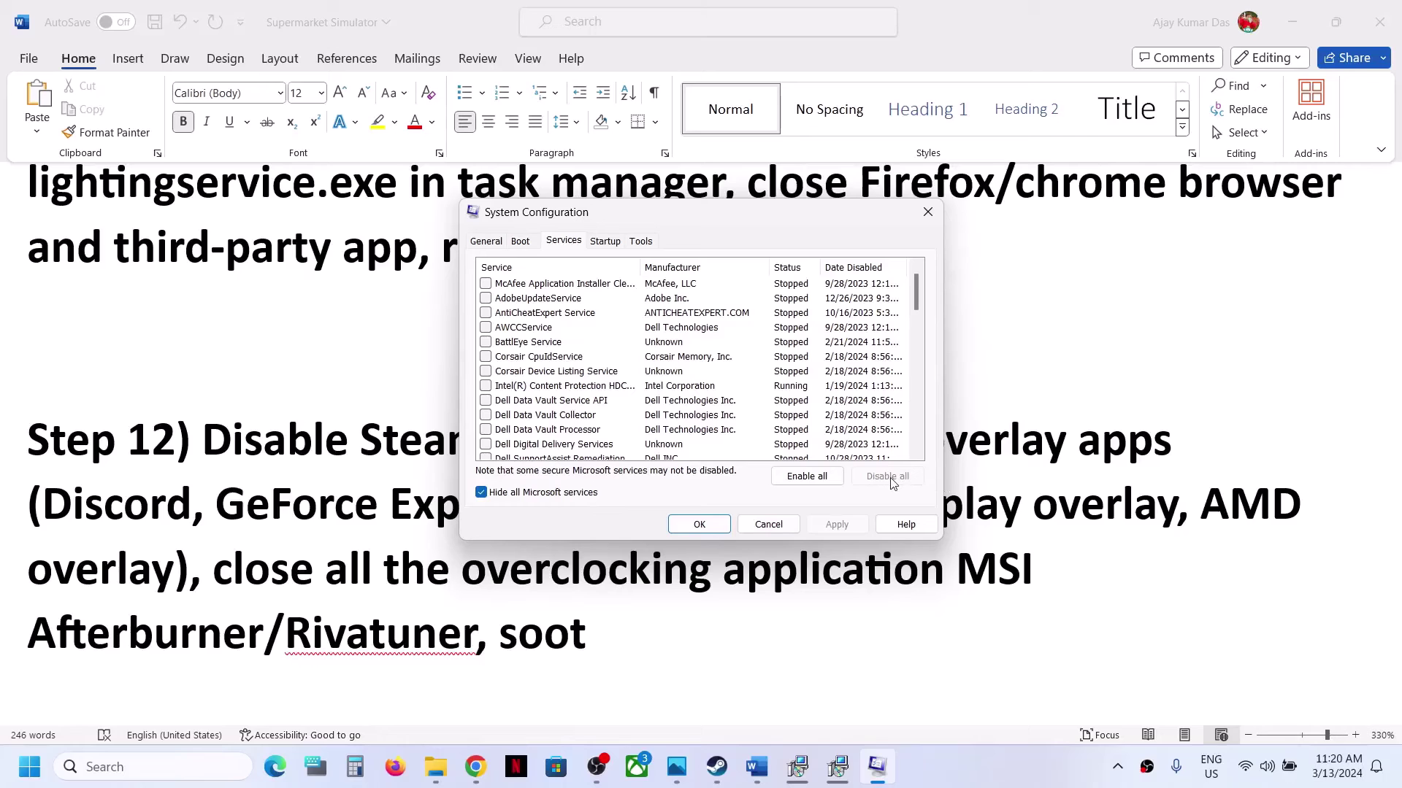
pyautogui.click(699, 524)
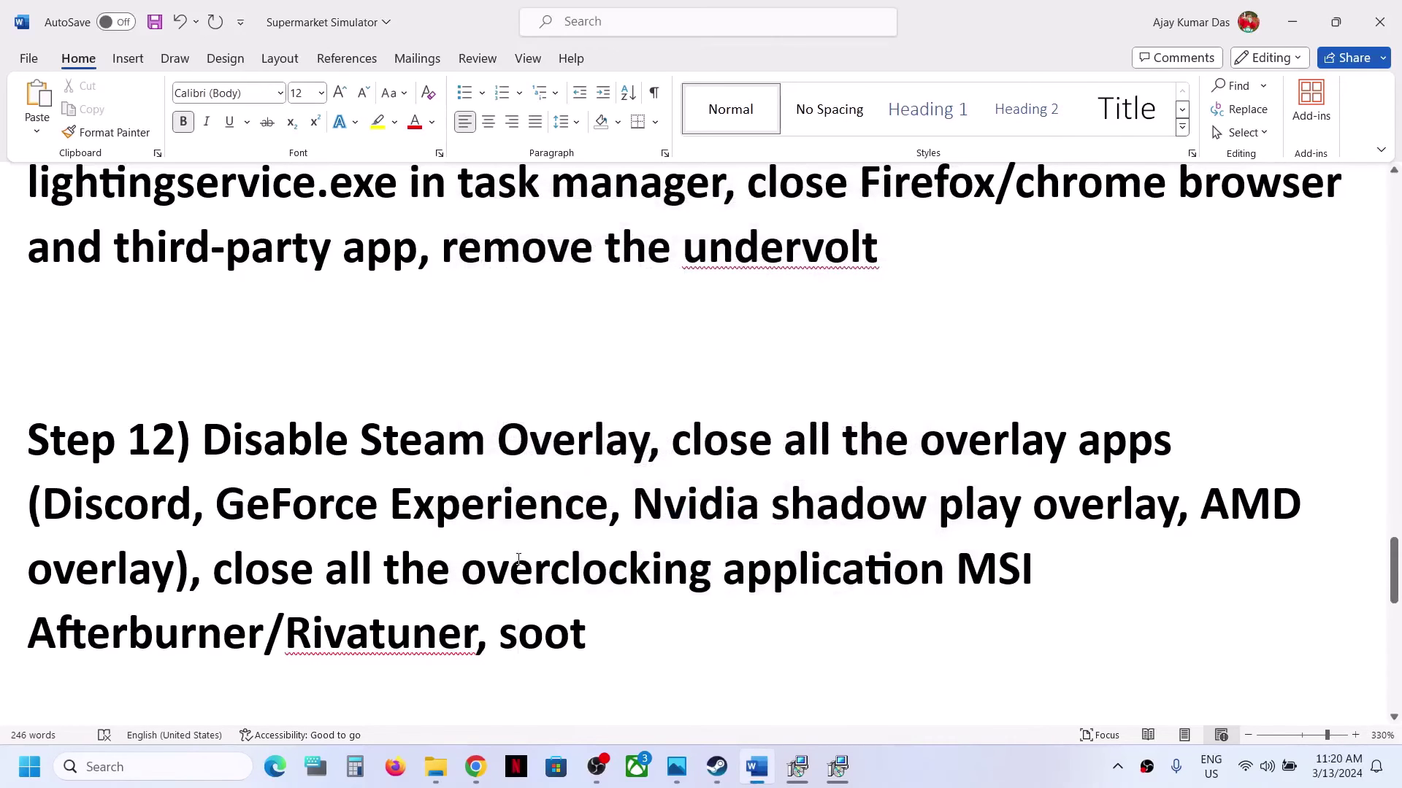
# Step: Find Step 13 on updating Windows in the document, and check for updates on the Windows Update page in Settings
pyautogui.scroll(-10, 519, 559)
pyautogui.scroll(2, 519, 559)
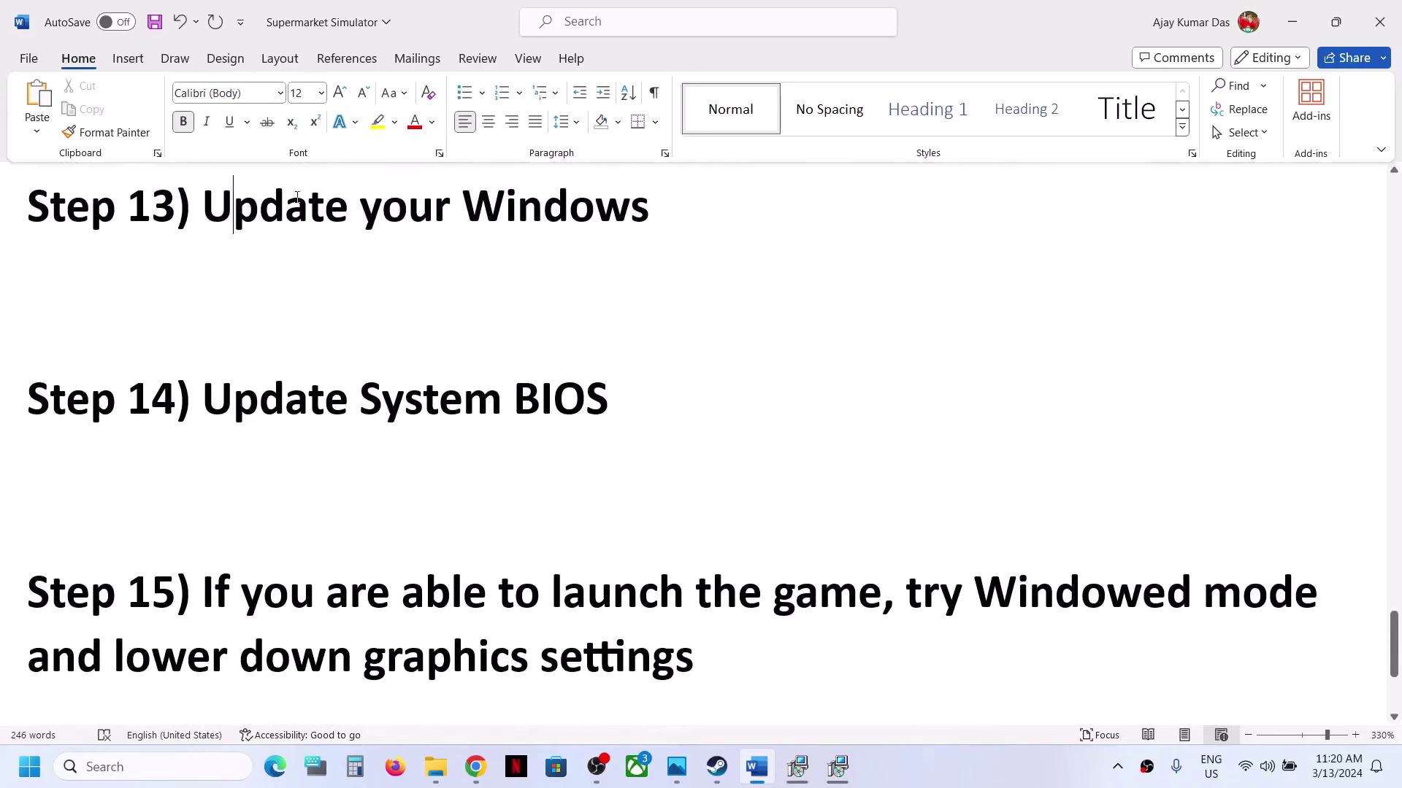
pyautogui.moveTo(204, 206); pyautogui.dragTo(713, 234)
pyautogui.press('super+i')
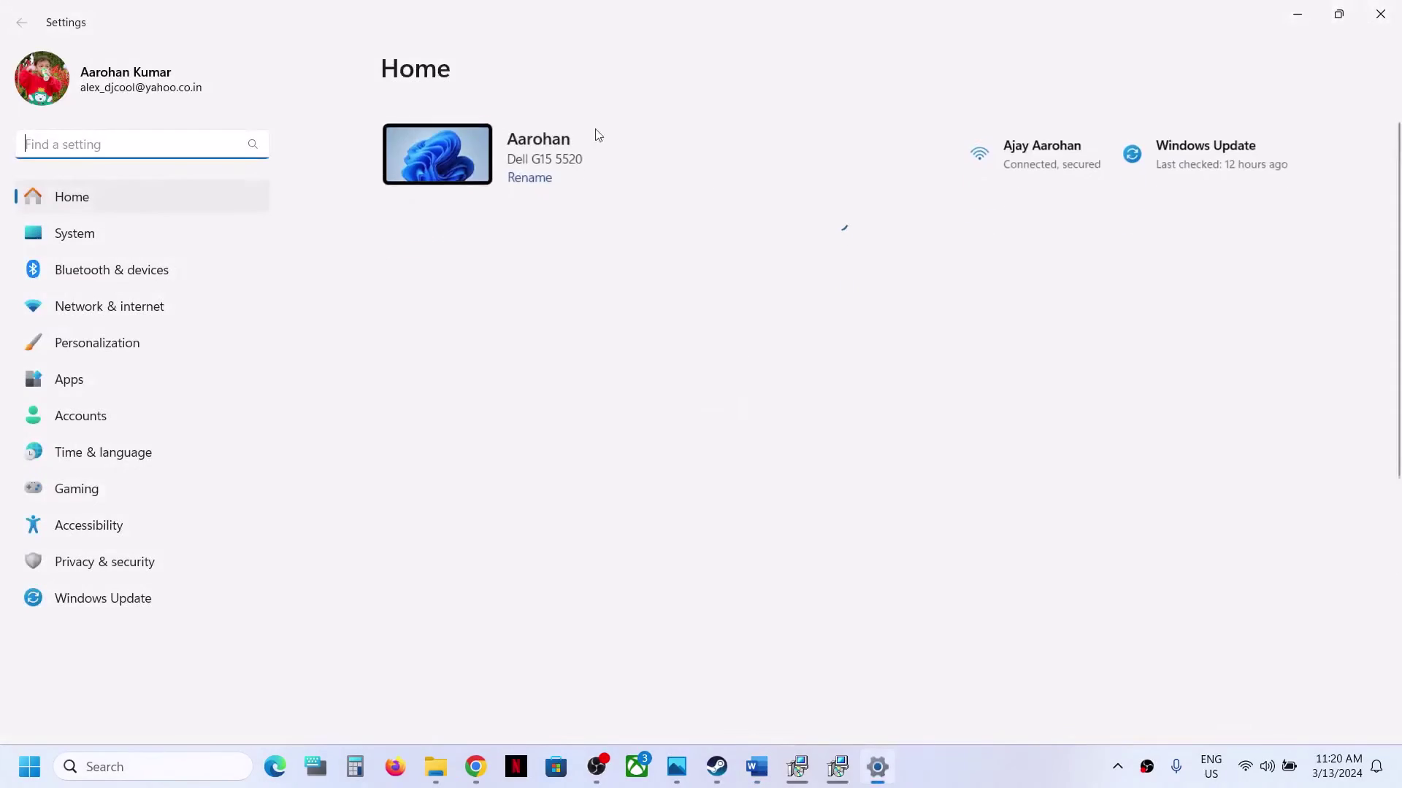
pyautogui.click(123, 603)
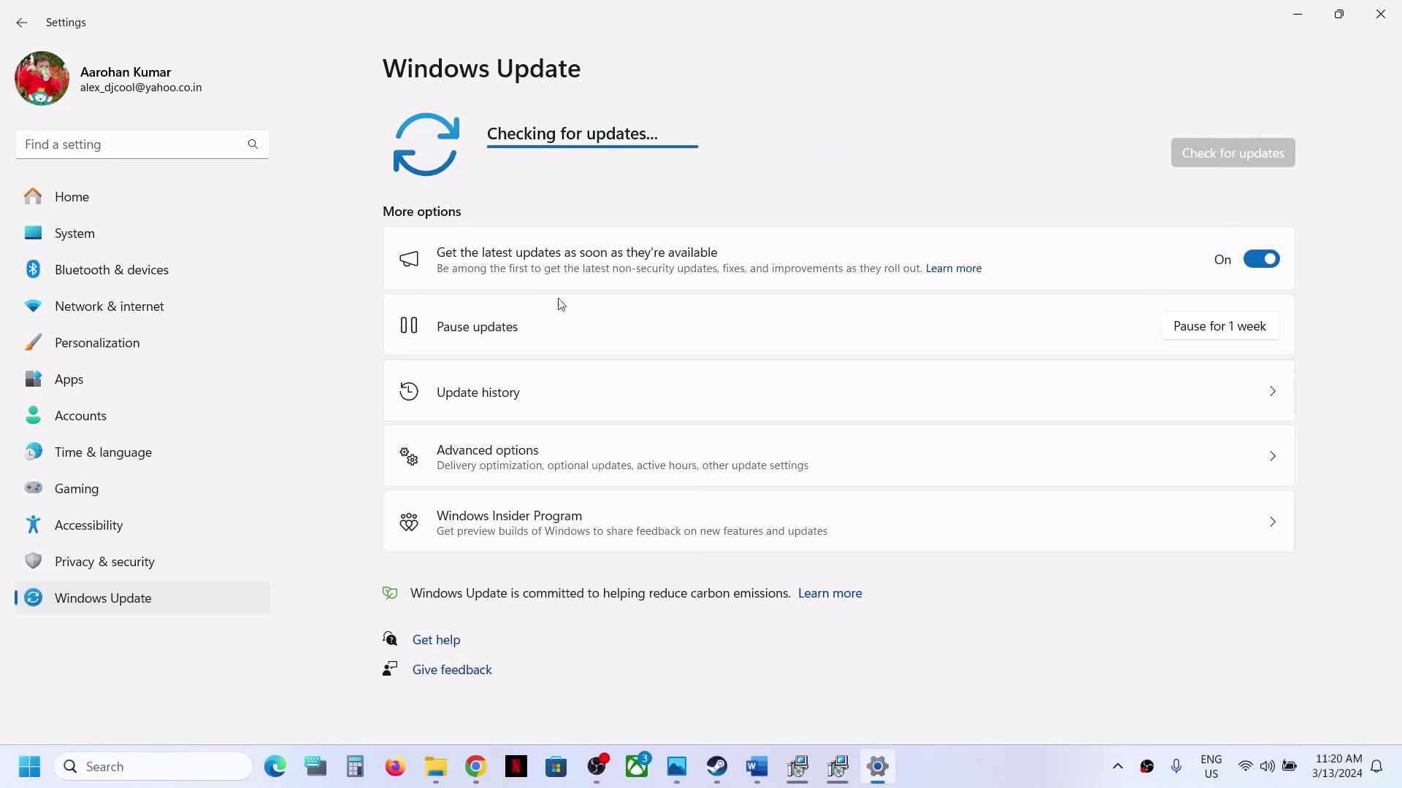
pyautogui.click(29, 767)
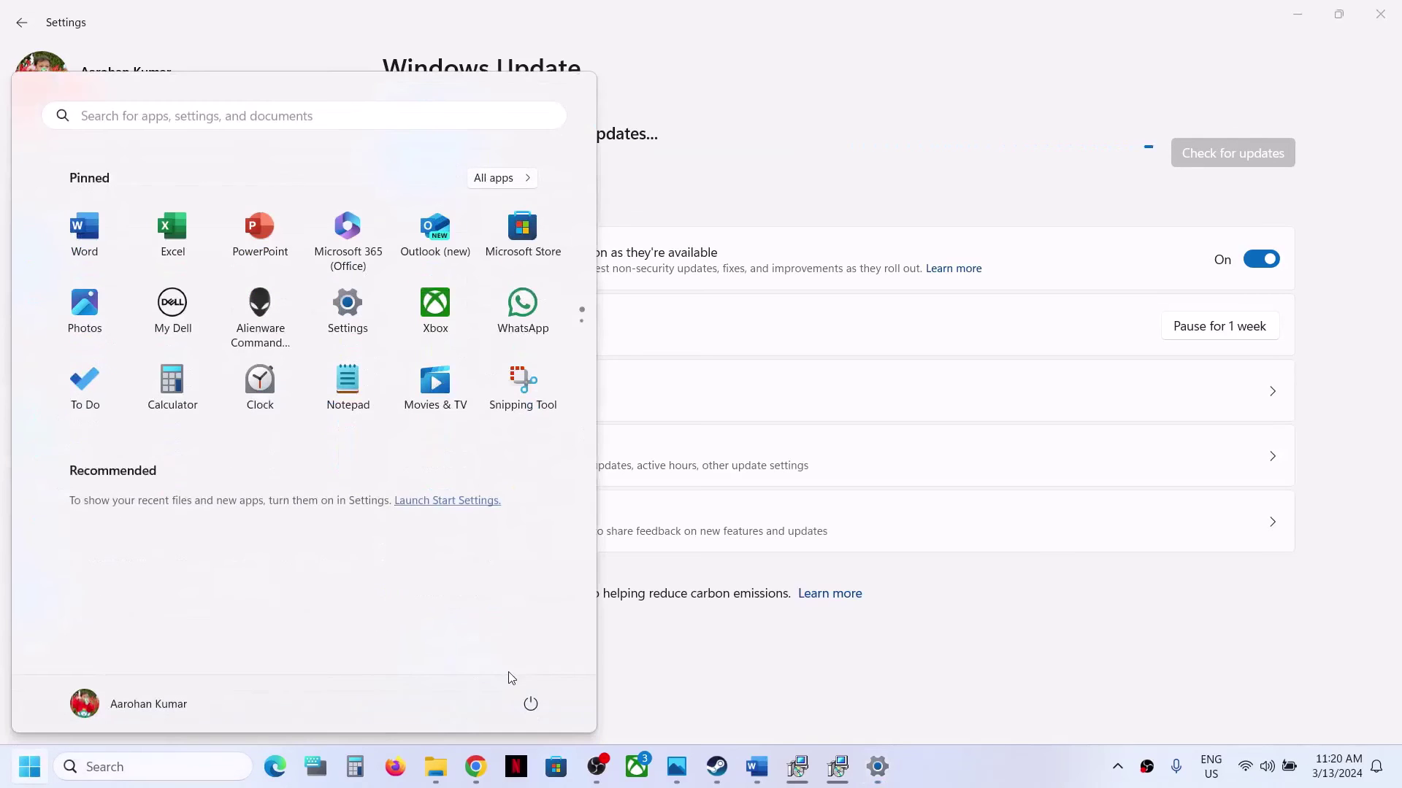
pyautogui.click(531, 703)
pyautogui.press('Escape')
pyautogui.press('Escape')
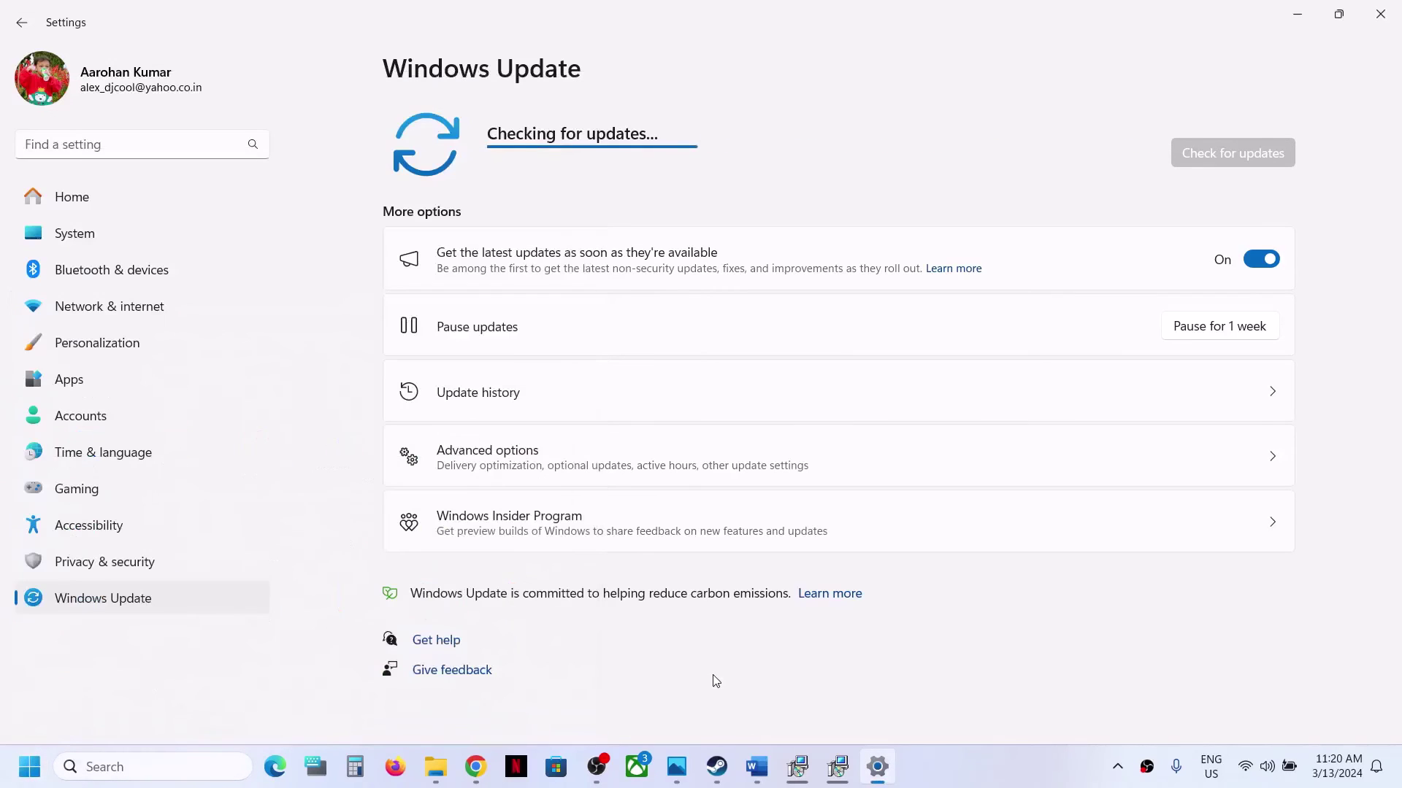
pyautogui.click(717, 772)
pyautogui.click(716, 772)
# Step: Return to Step 14 on updating the system BIOS in the Word document, and check the laptop's battery charge level
pyautogui.click(757, 772)
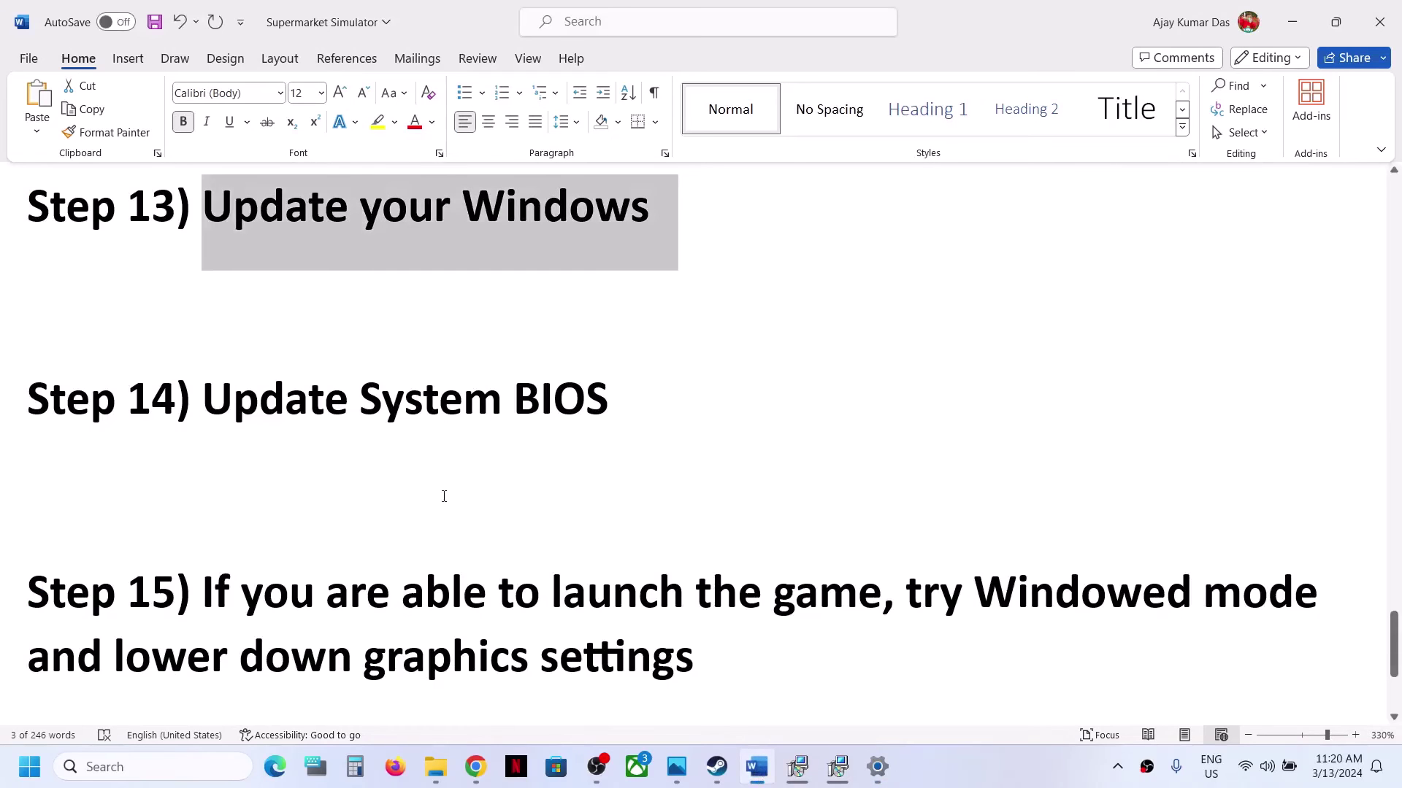
pyautogui.moveTo(209, 392); pyautogui.dragTo(501, 402)
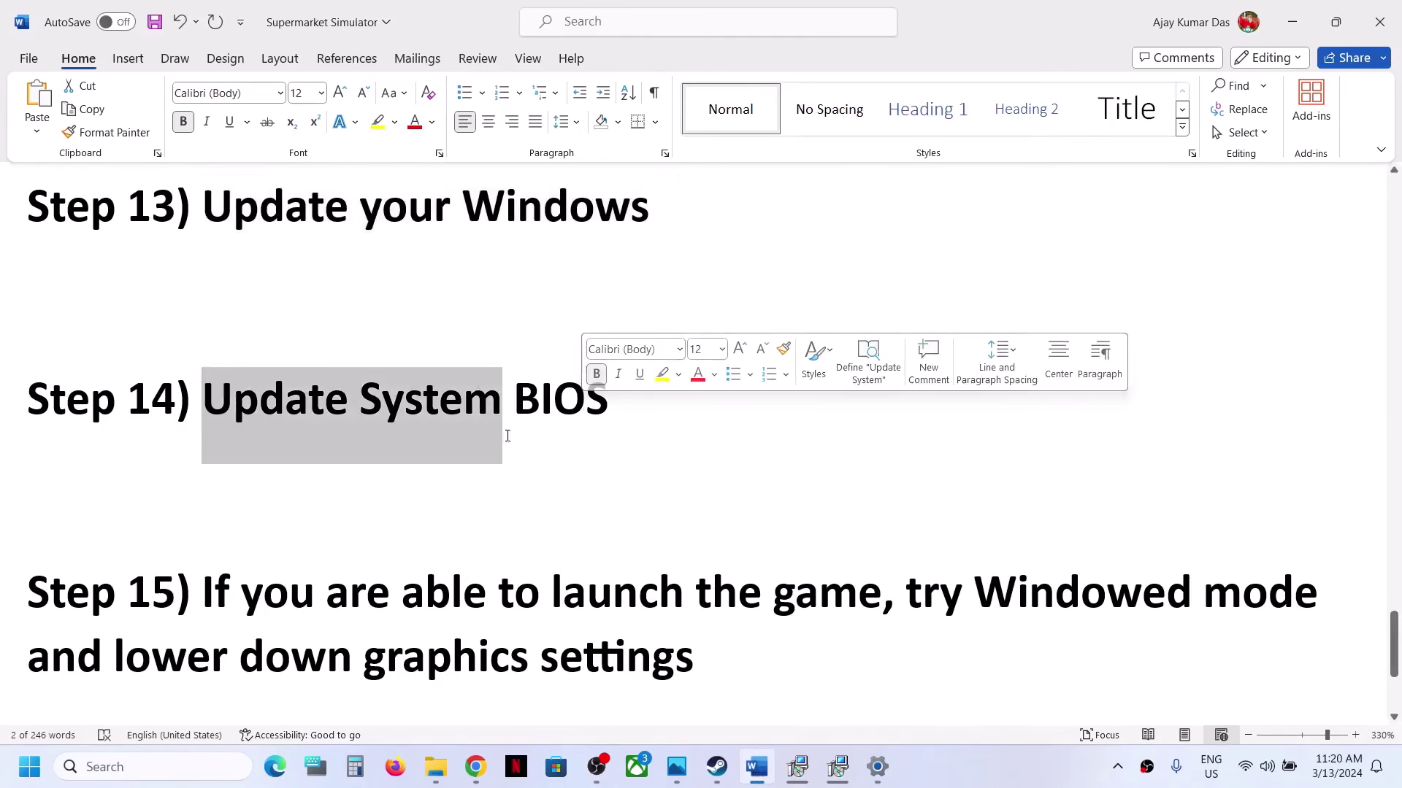
pyautogui.click(485, 441)
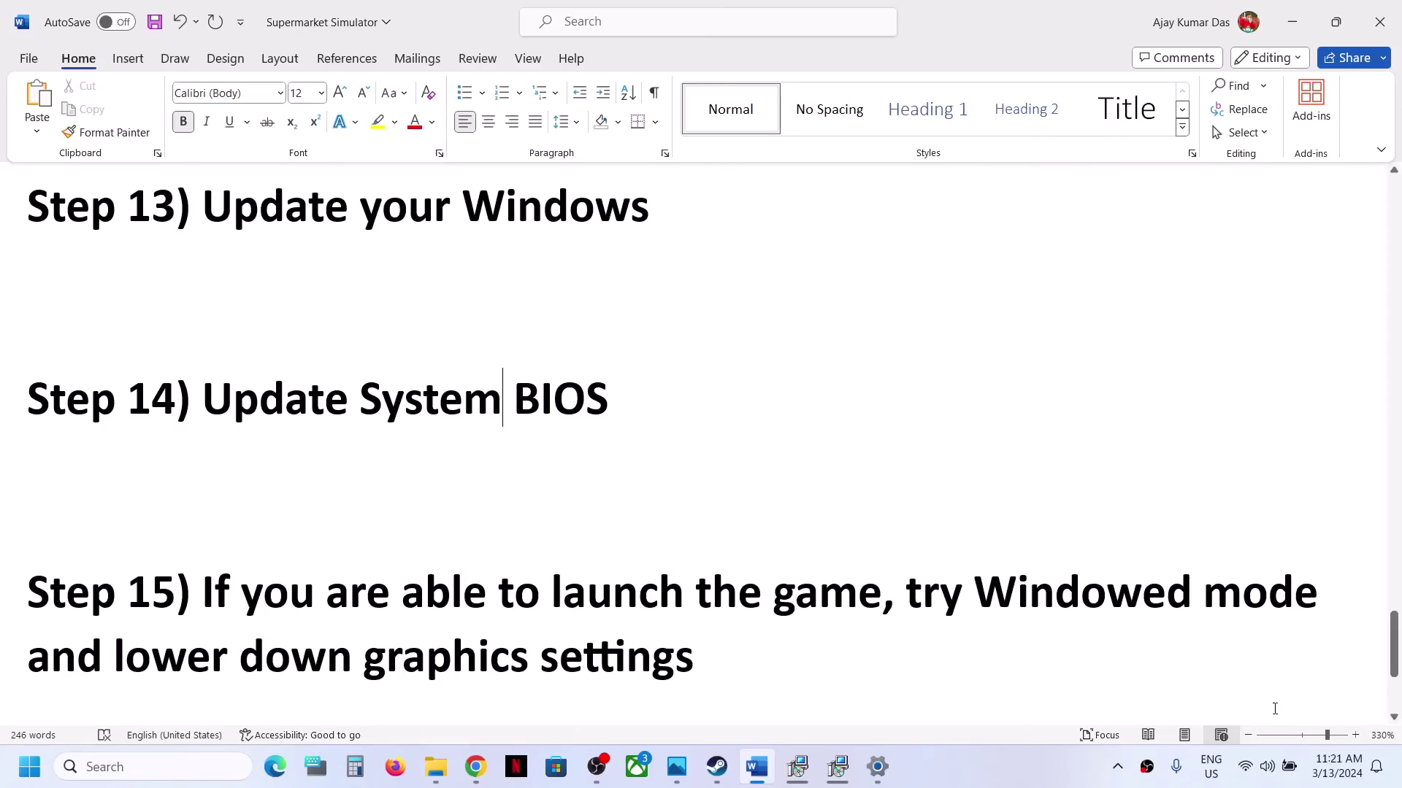
pyautogui.click(1290, 770)
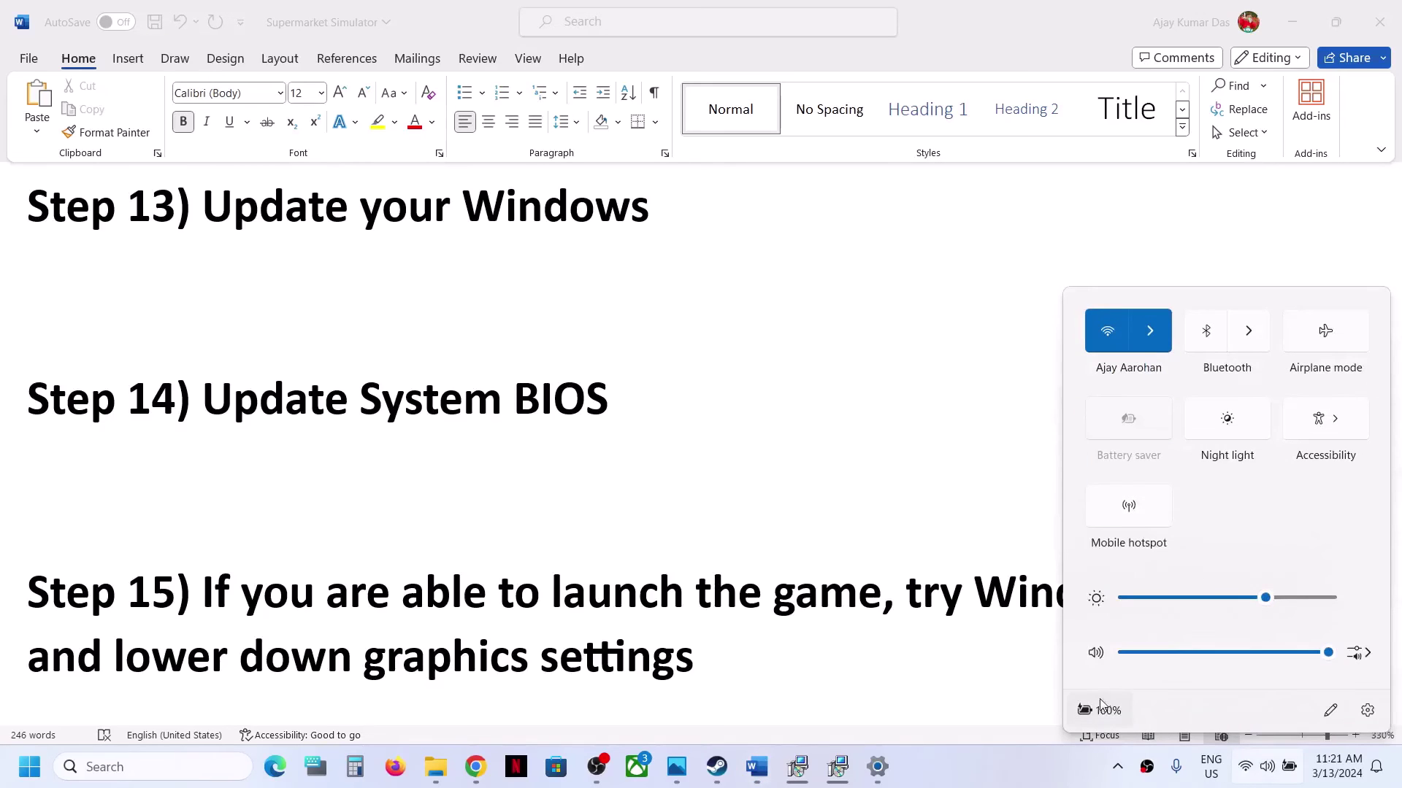
pyautogui.moveTo(1110, 710)
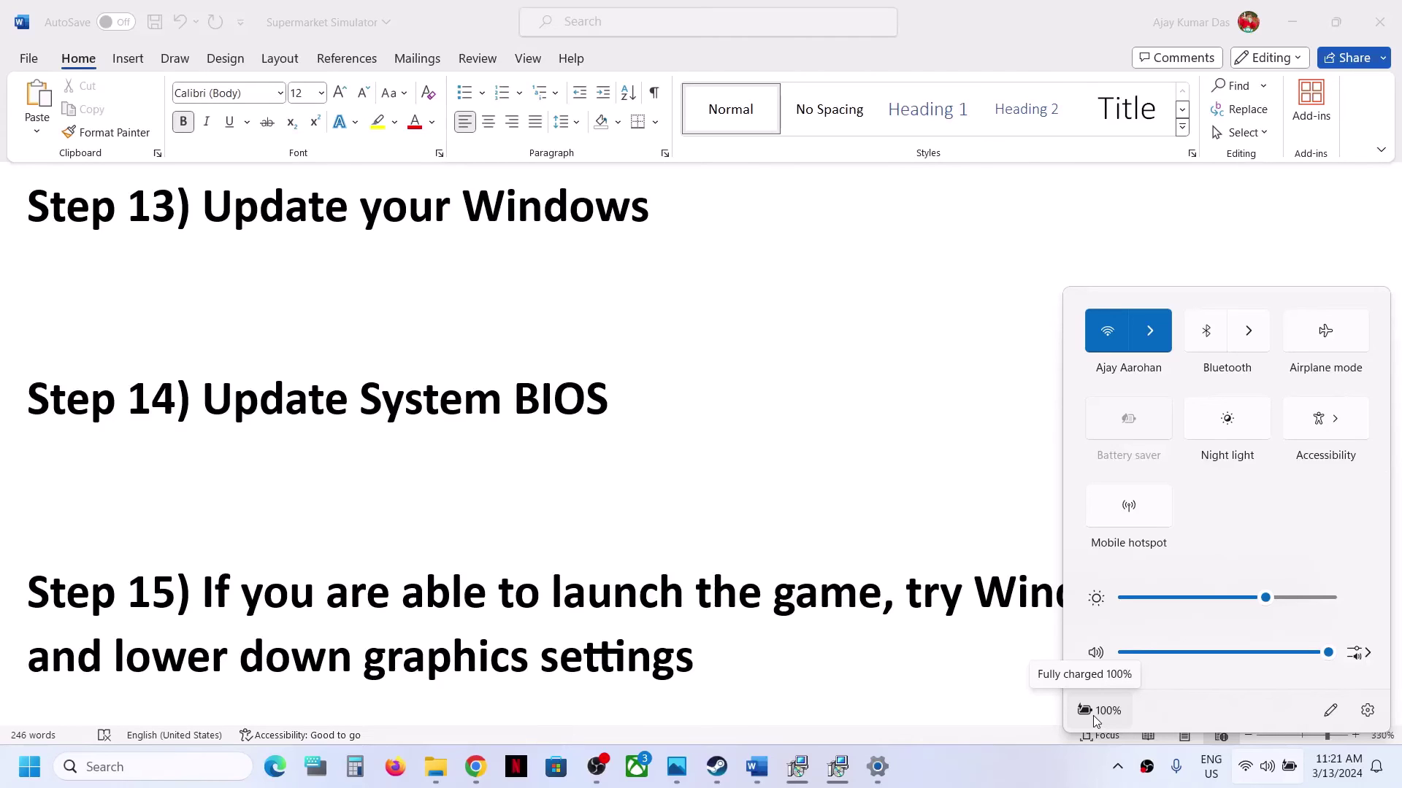
# Step: Find Step 15 in the document and read its advice on Windowed mode and lower graphics settings
pyautogui.click(502, 398)
pyautogui.scroll(-2, 603, 594)
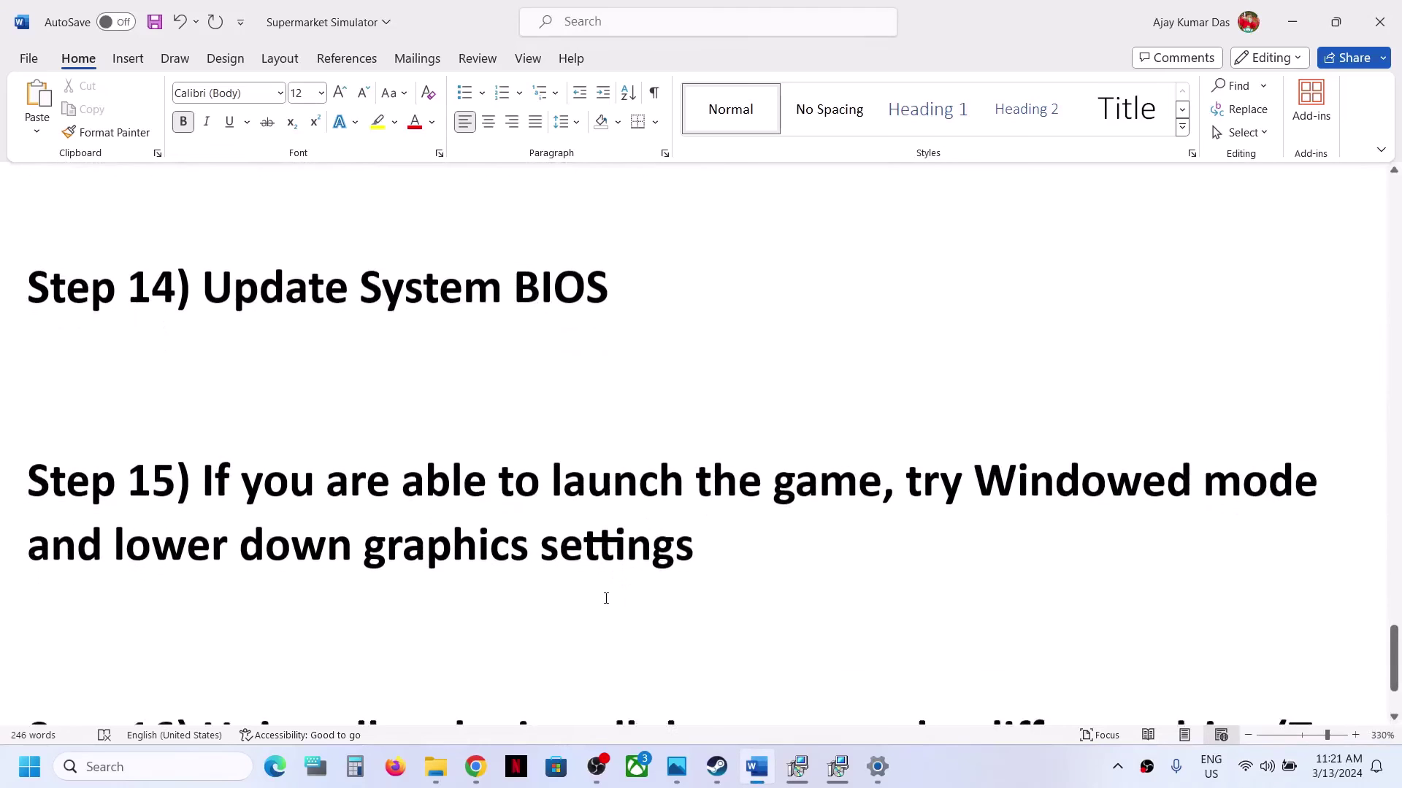
pyautogui.moveTo(209, 473); pyautogui.dragTo(685, 527)
pyautogui.click(346, 489)
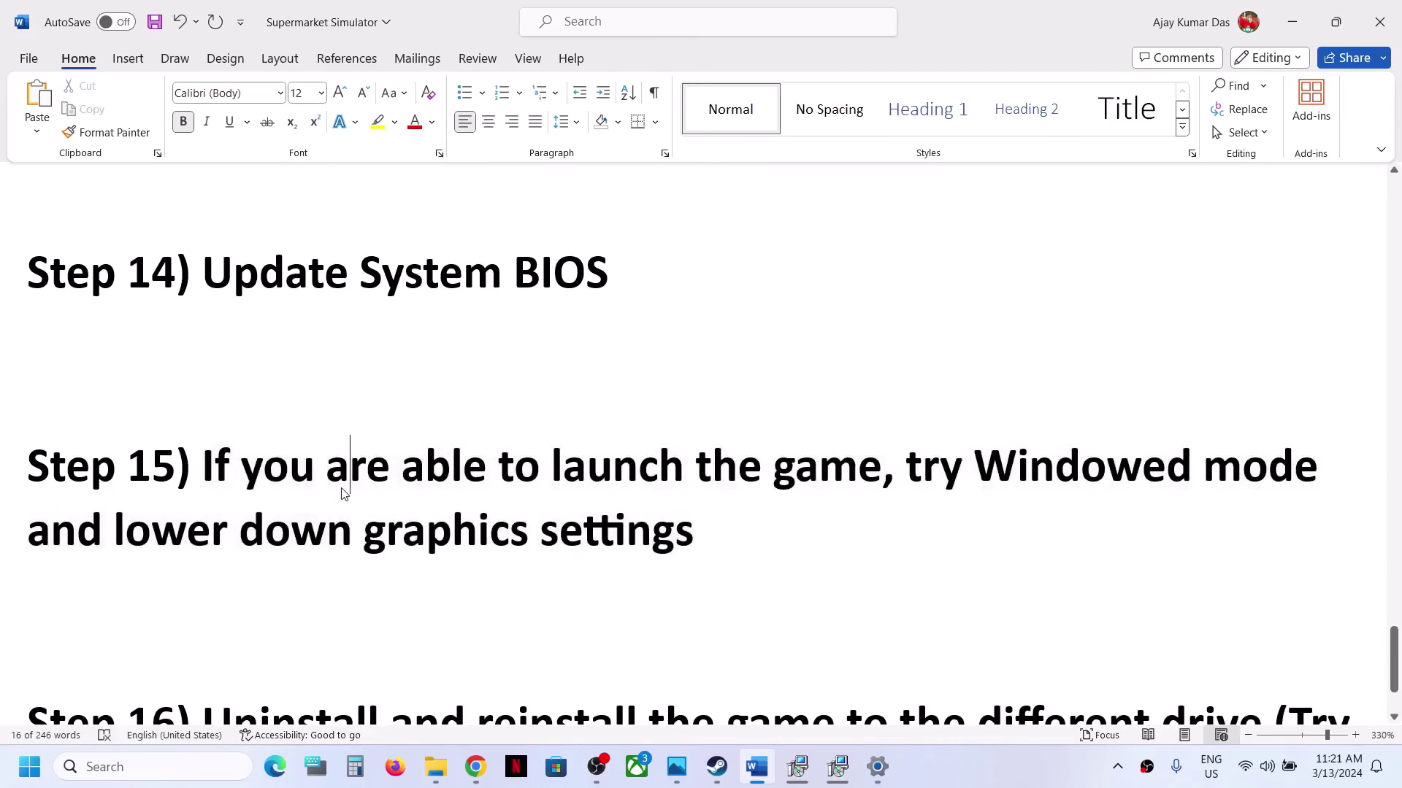
pyautogui.moveTo(210, 469); pyautogui.dragTo(644, 497)
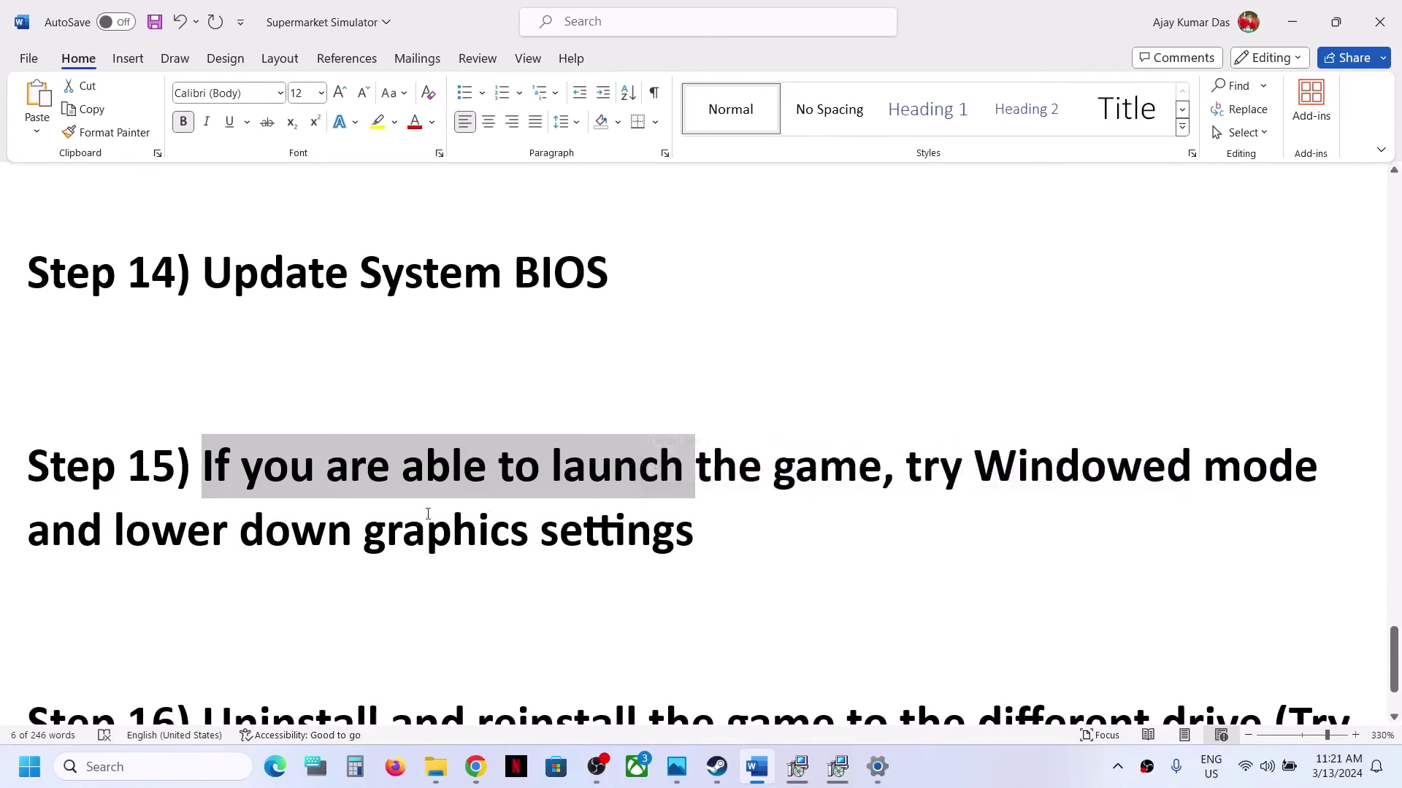
pyautogui.click(369, 523)
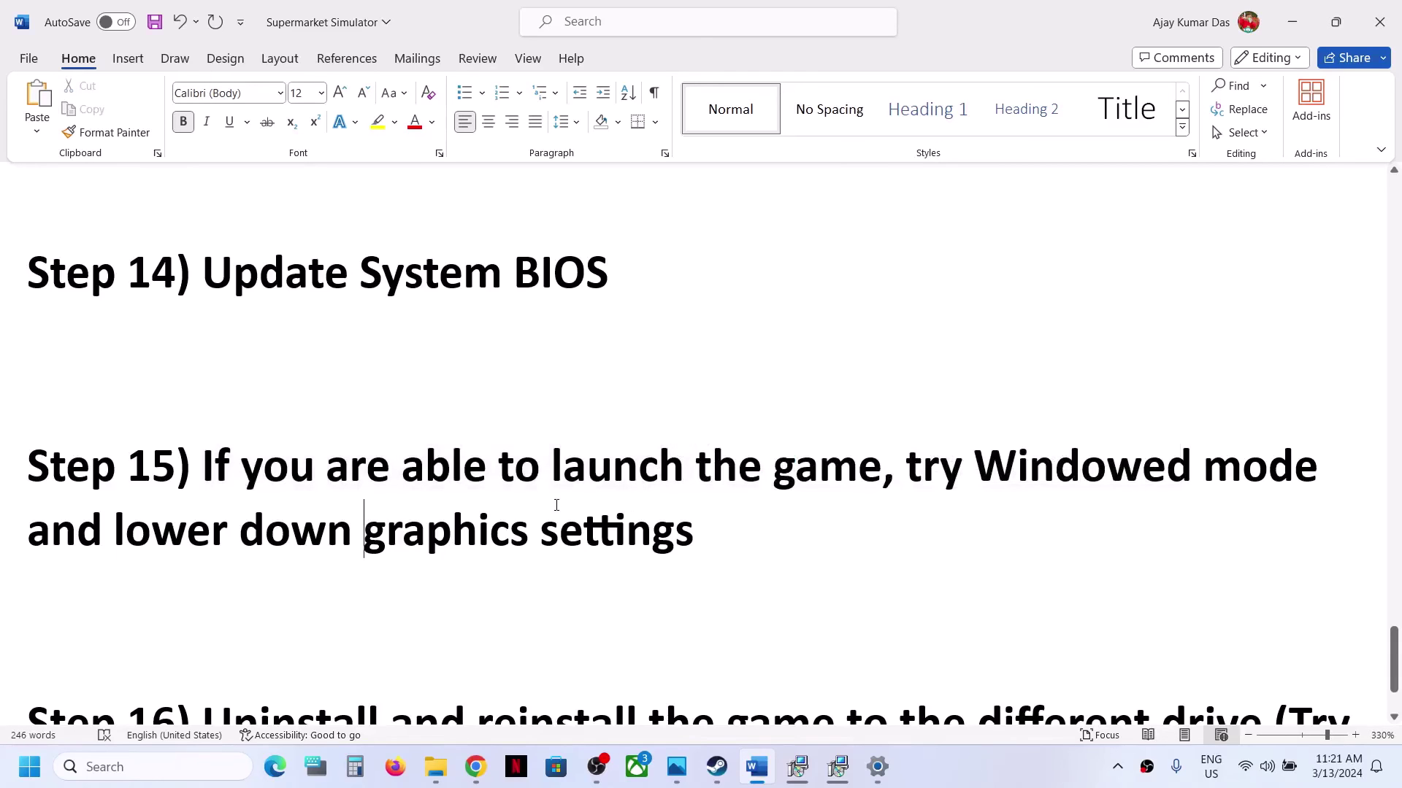
# Step: Switch to Supermarket Simulator, open its settings, and look through the available resolutions without changing the selection
pyautogui.click(970, 763)
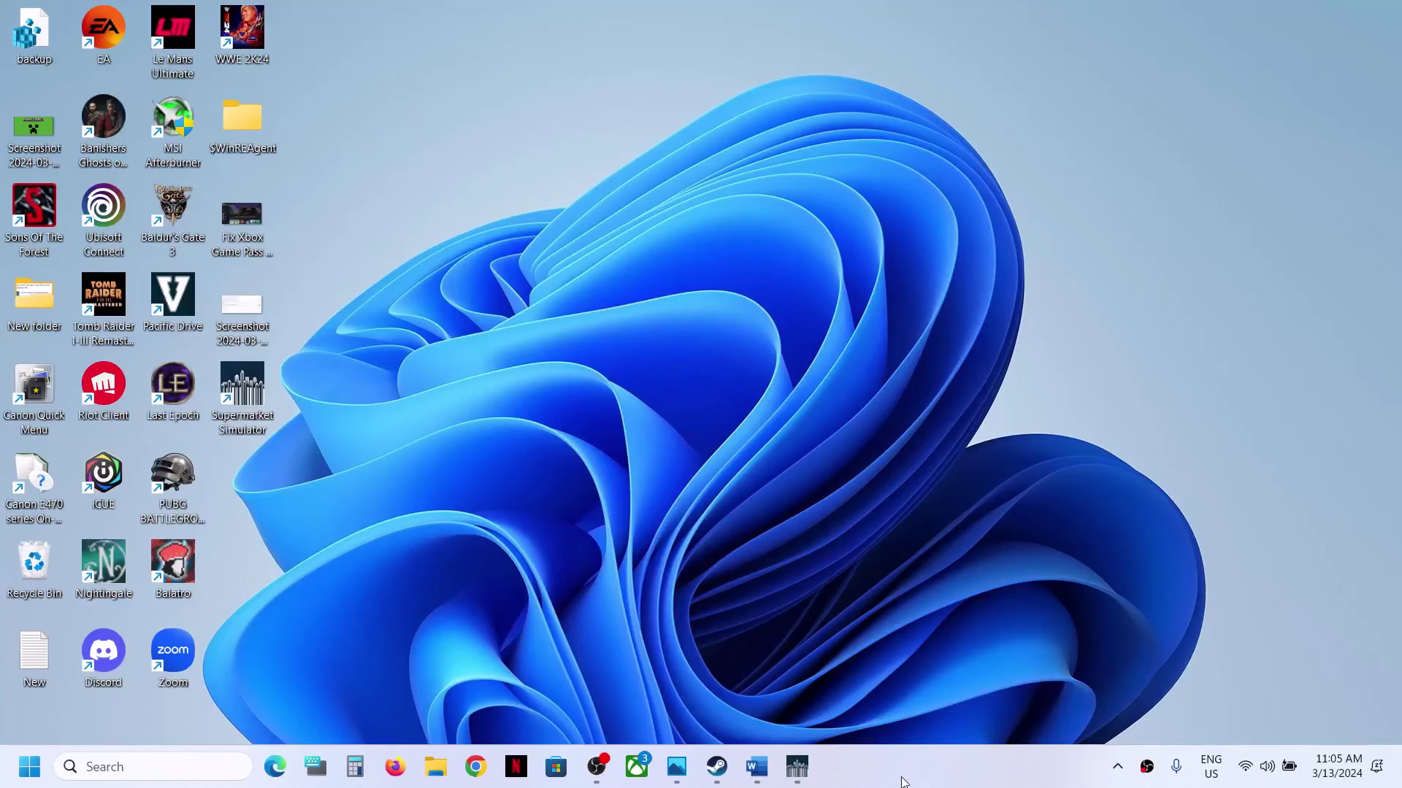
pyautogui.click(798, 766)
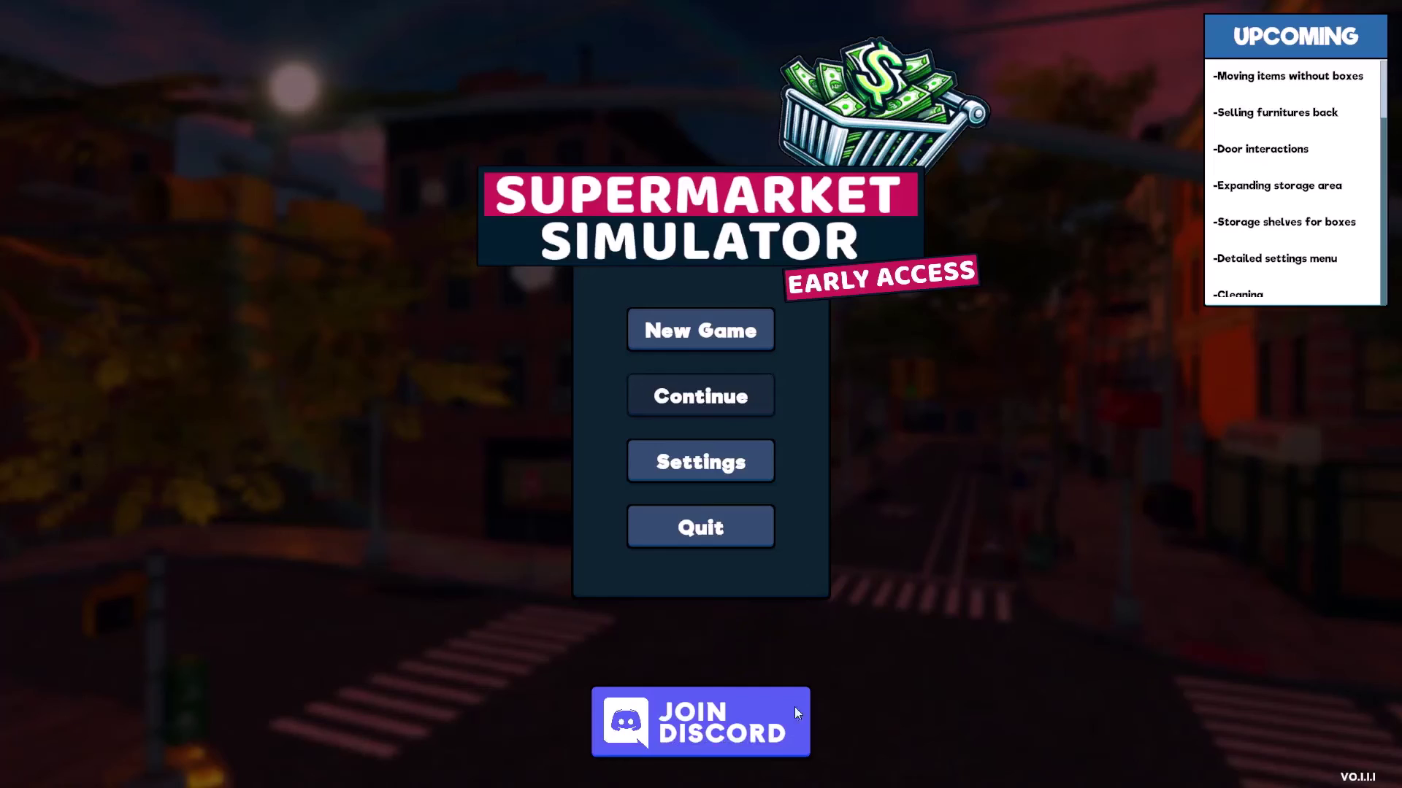
pyautogui.click(699, 471)
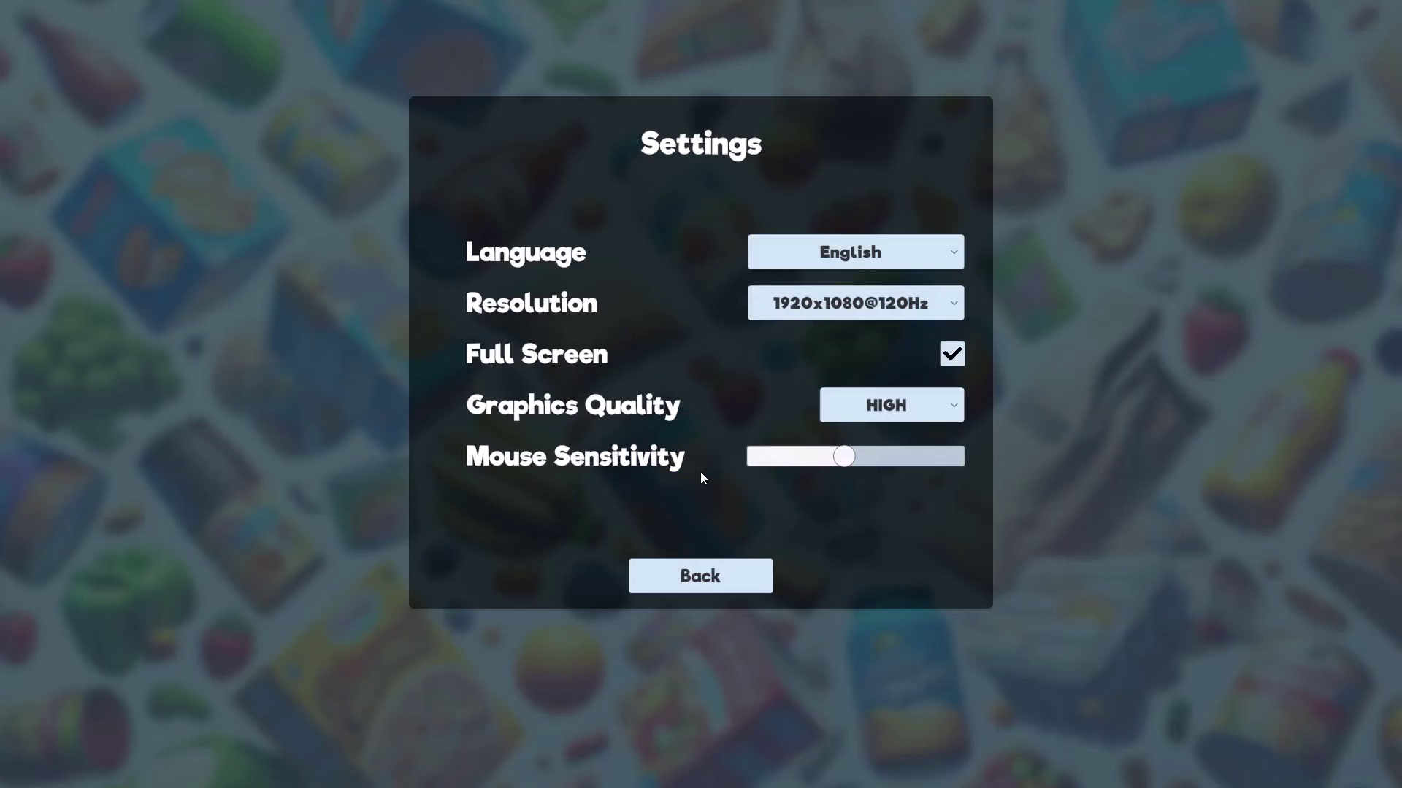
pyautogui.click(893, 310)
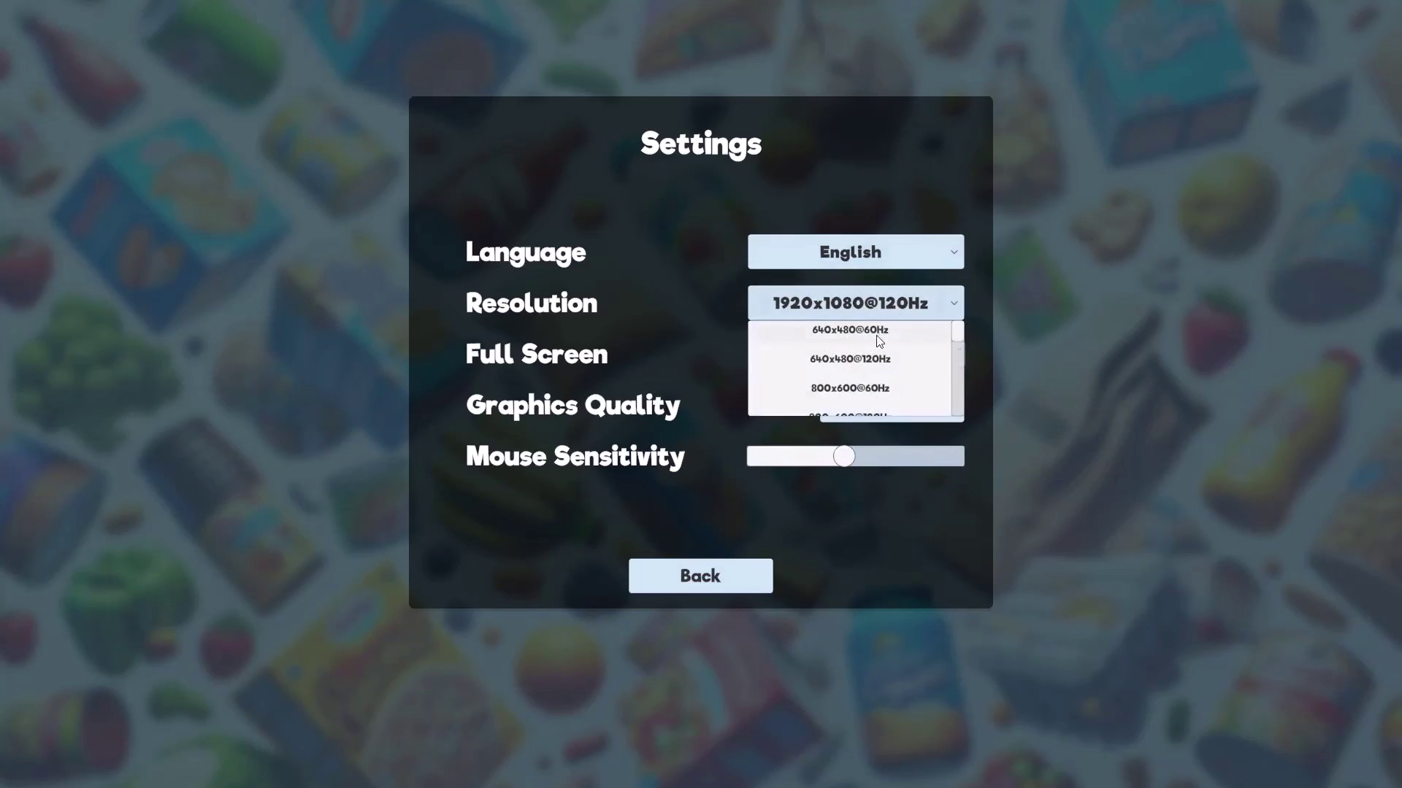
pyautogui.scroll(-10, 889, 357)
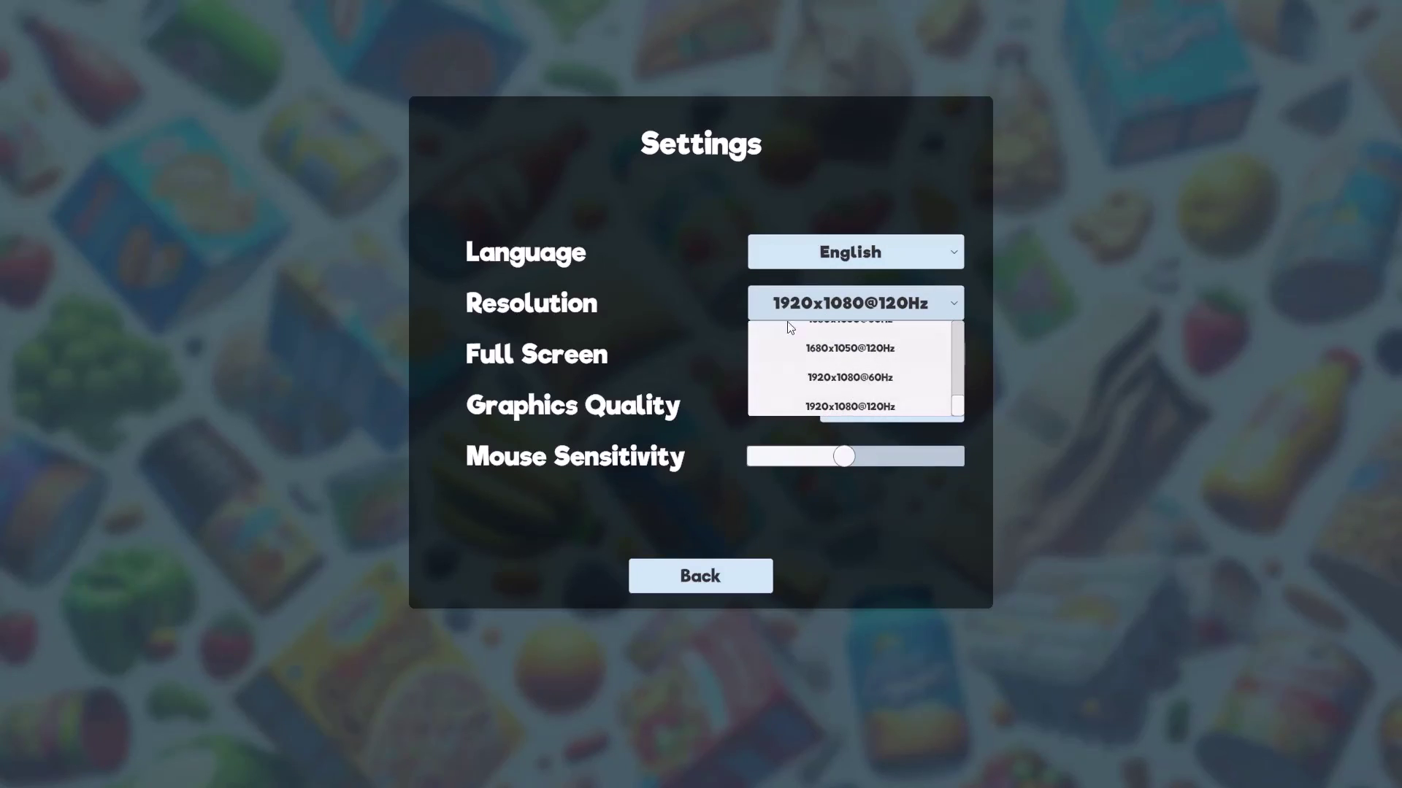
pyautogui.click(723, 348)
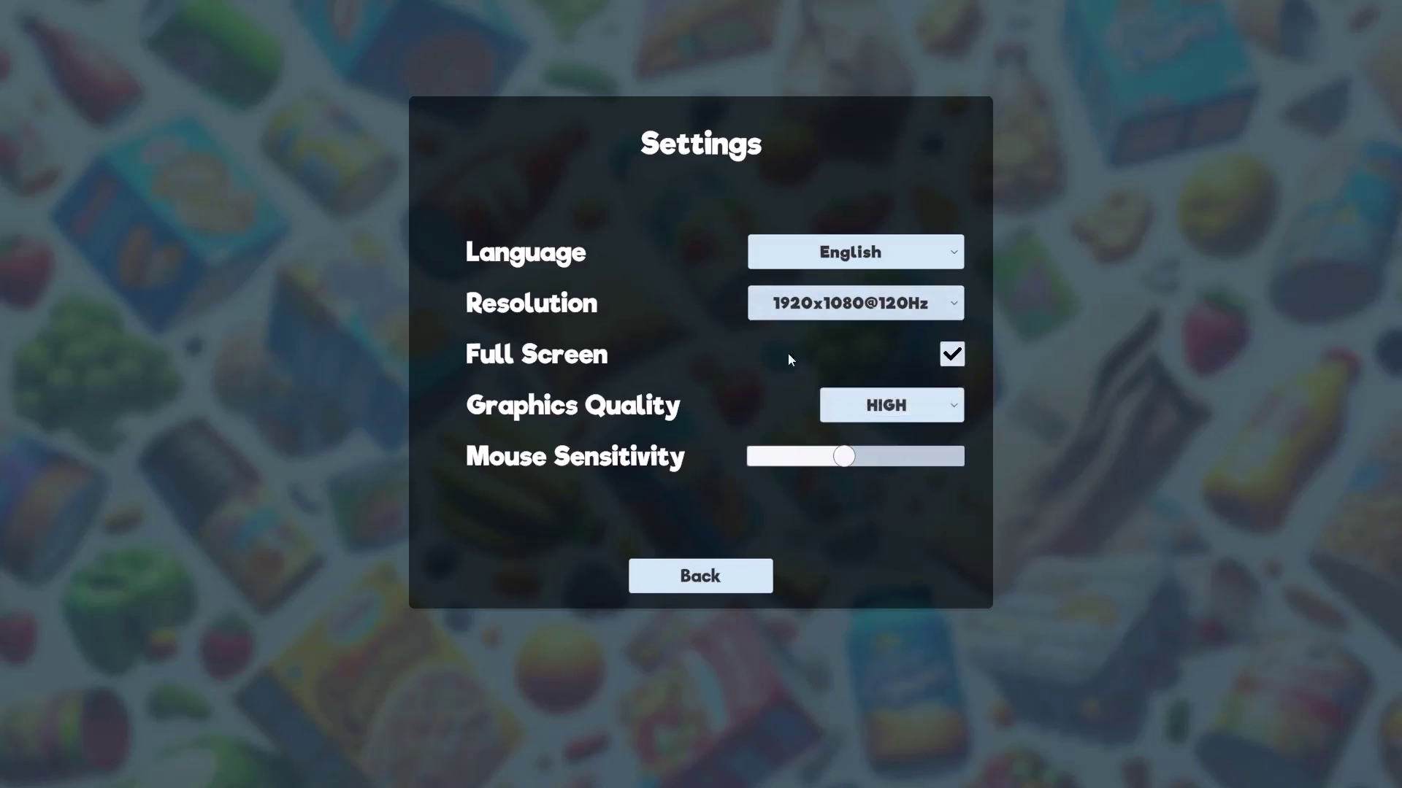
# Step: Turn off Full Screen, set Graphics Quality to MEDIUM in the game's settings, and leave the game
pyautogui.click(952, 356)
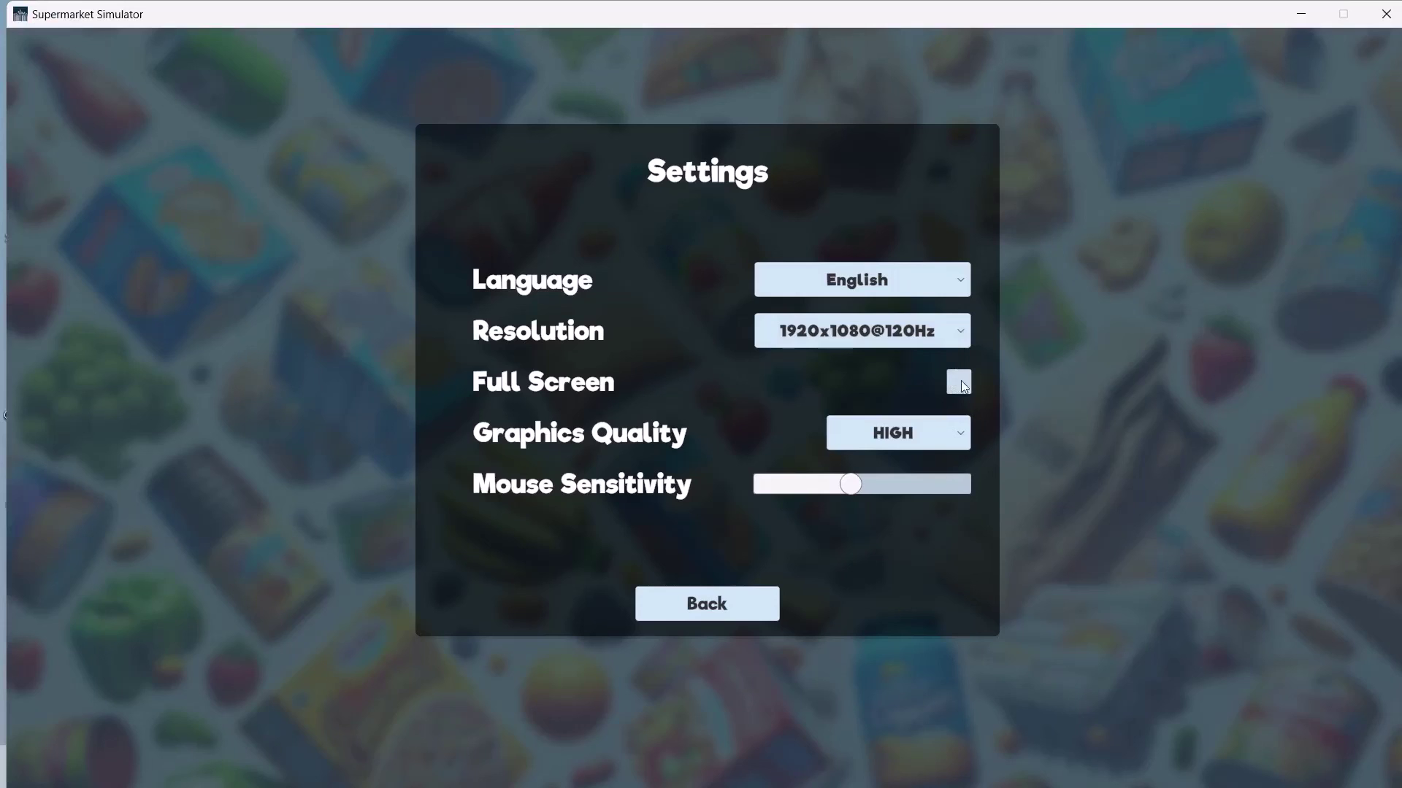
pyautogui.click(917, 436)
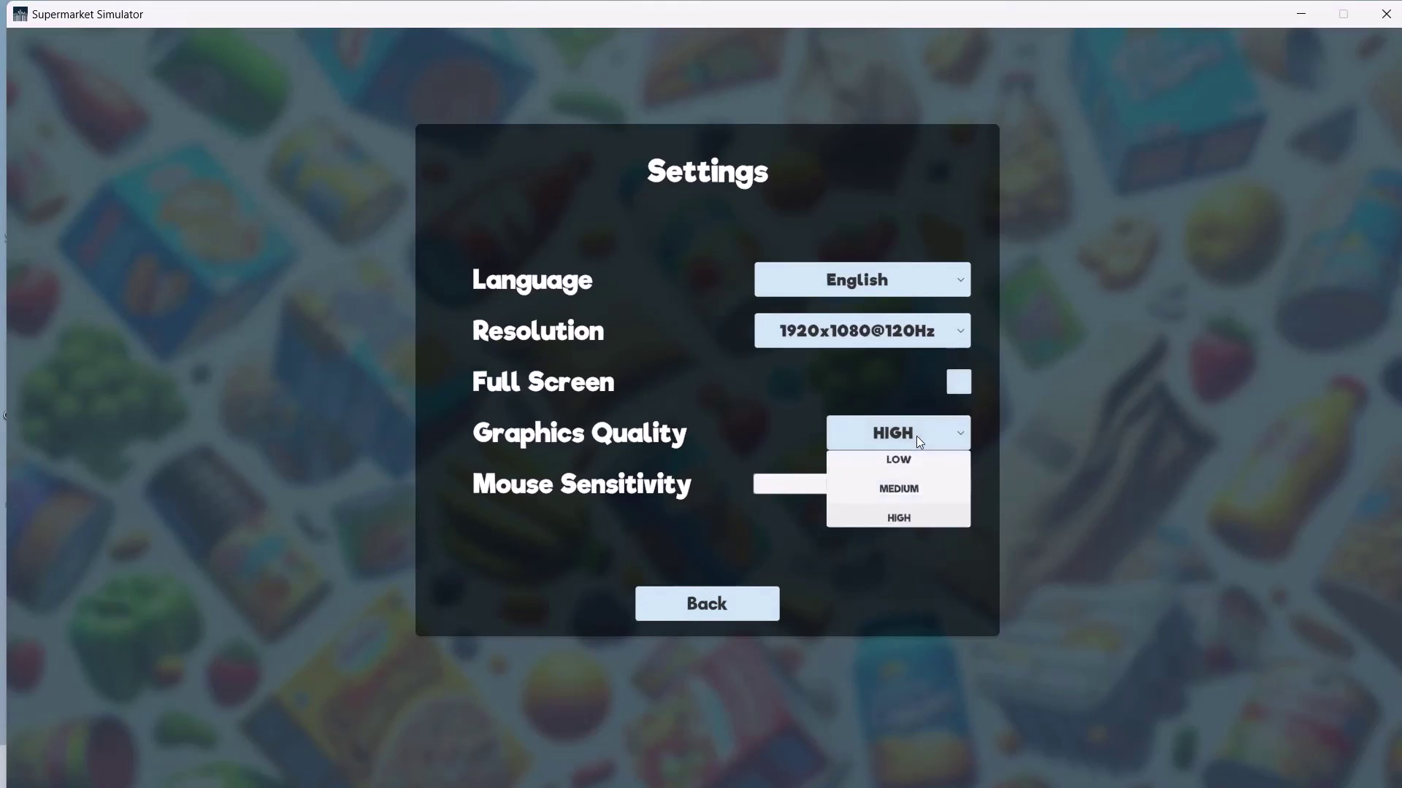
pyautogui.click(912, 494)
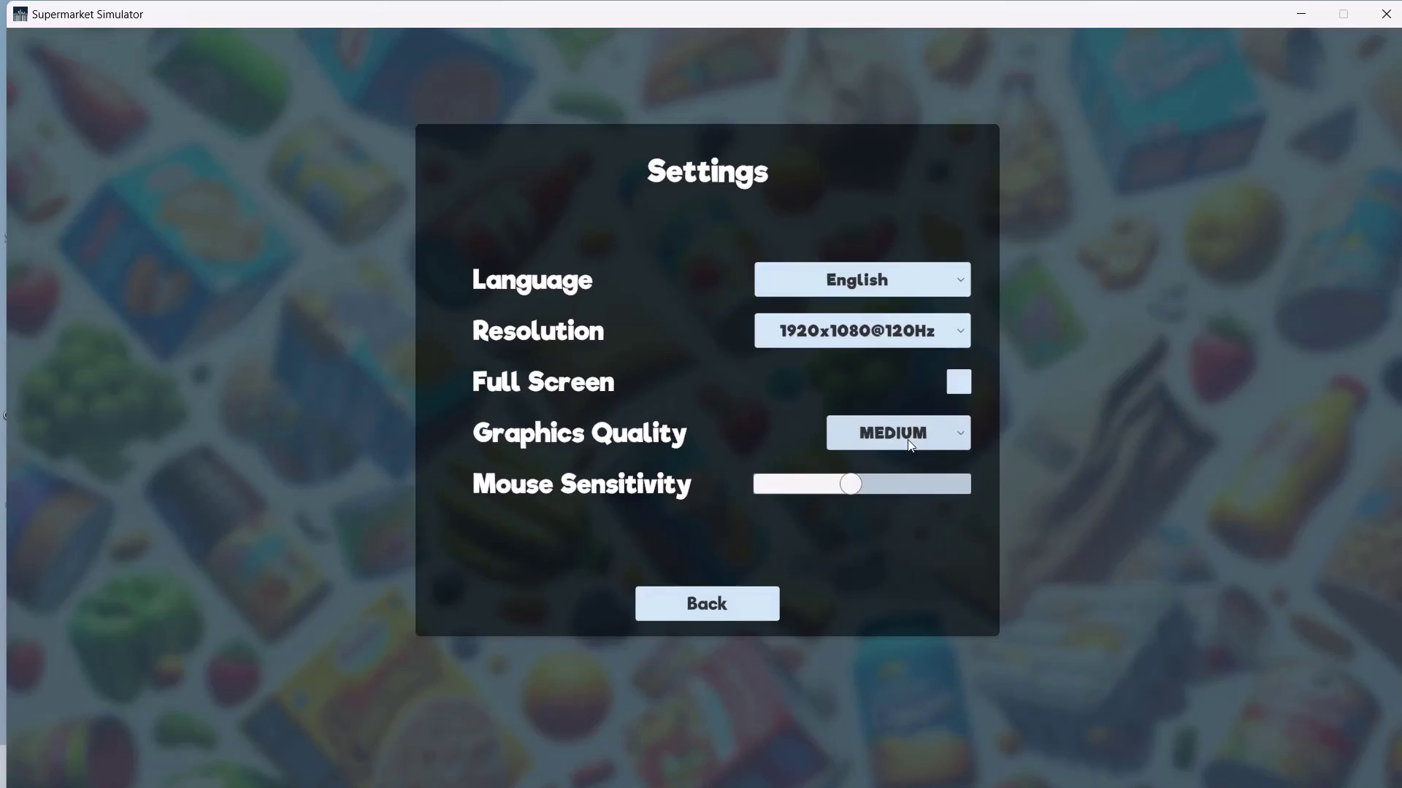
pyautogui.click(764, 617)
pyautogui.press('super+d')
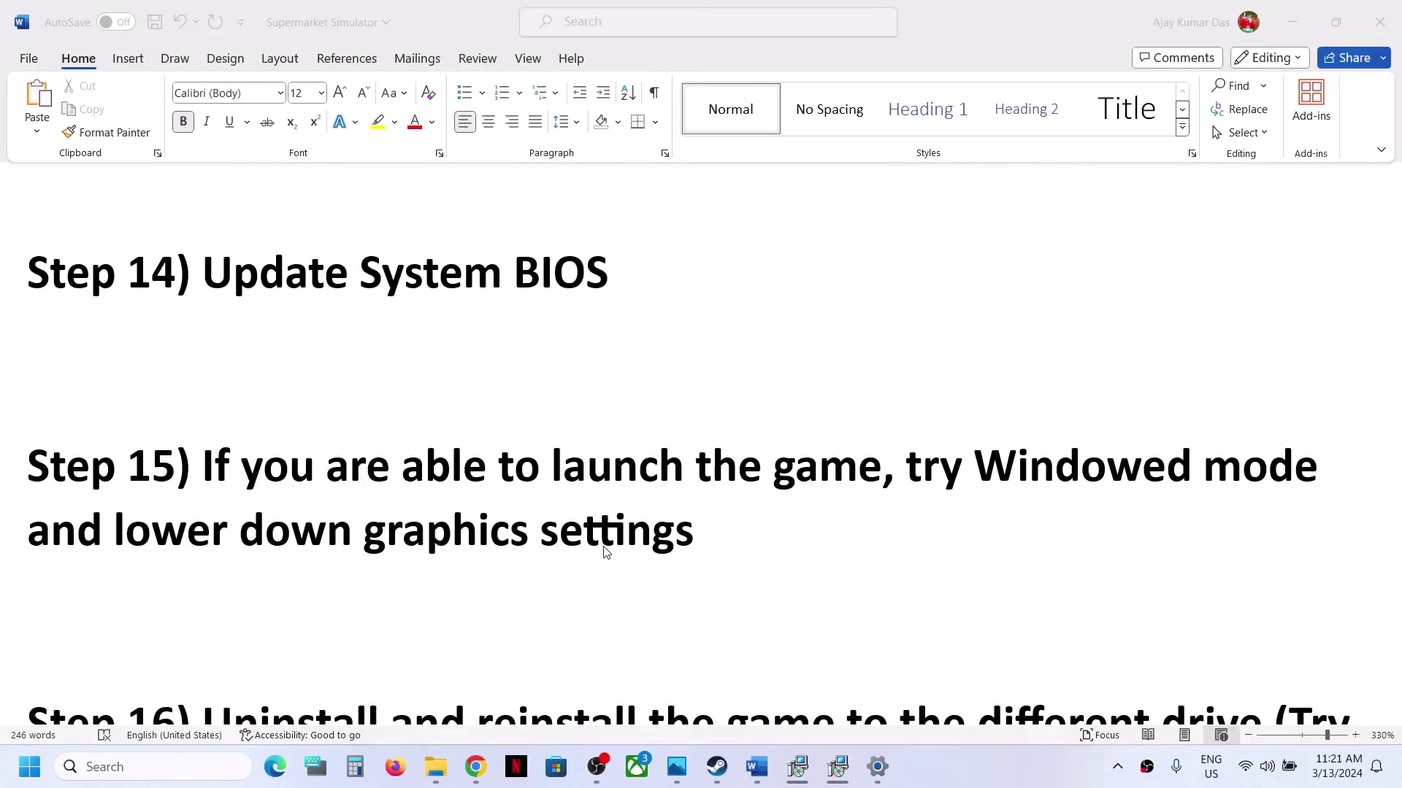
# Step: Find Step 16 on reinstalling the game in the document, and show the Uninstall option for Supermarket Simulator in Steam
pyautogui.scroll(-3, 605, 552)
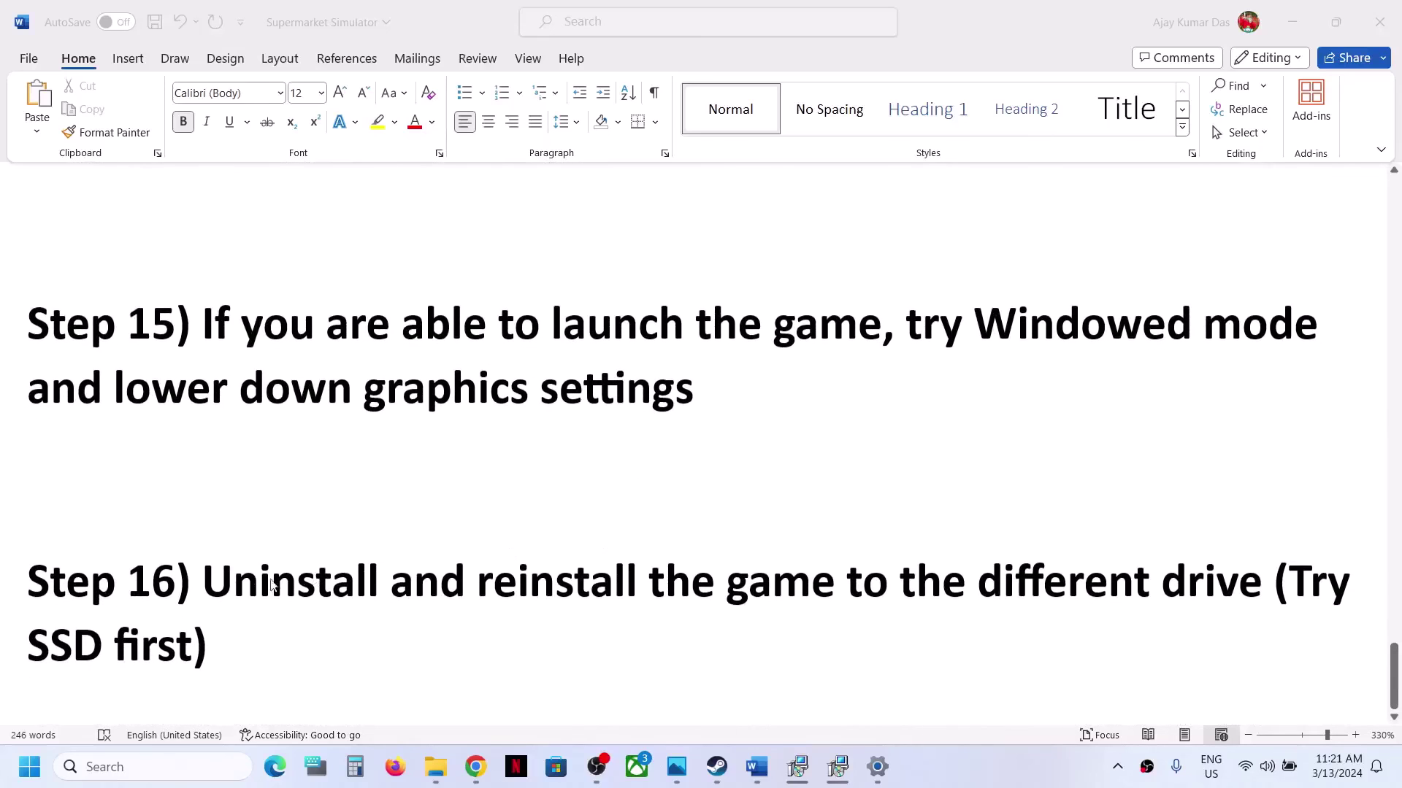
pyautogui.moveTo(206, 576); pyautogui.dragTo(1159, 577)
pyautogui.click(717, 774)
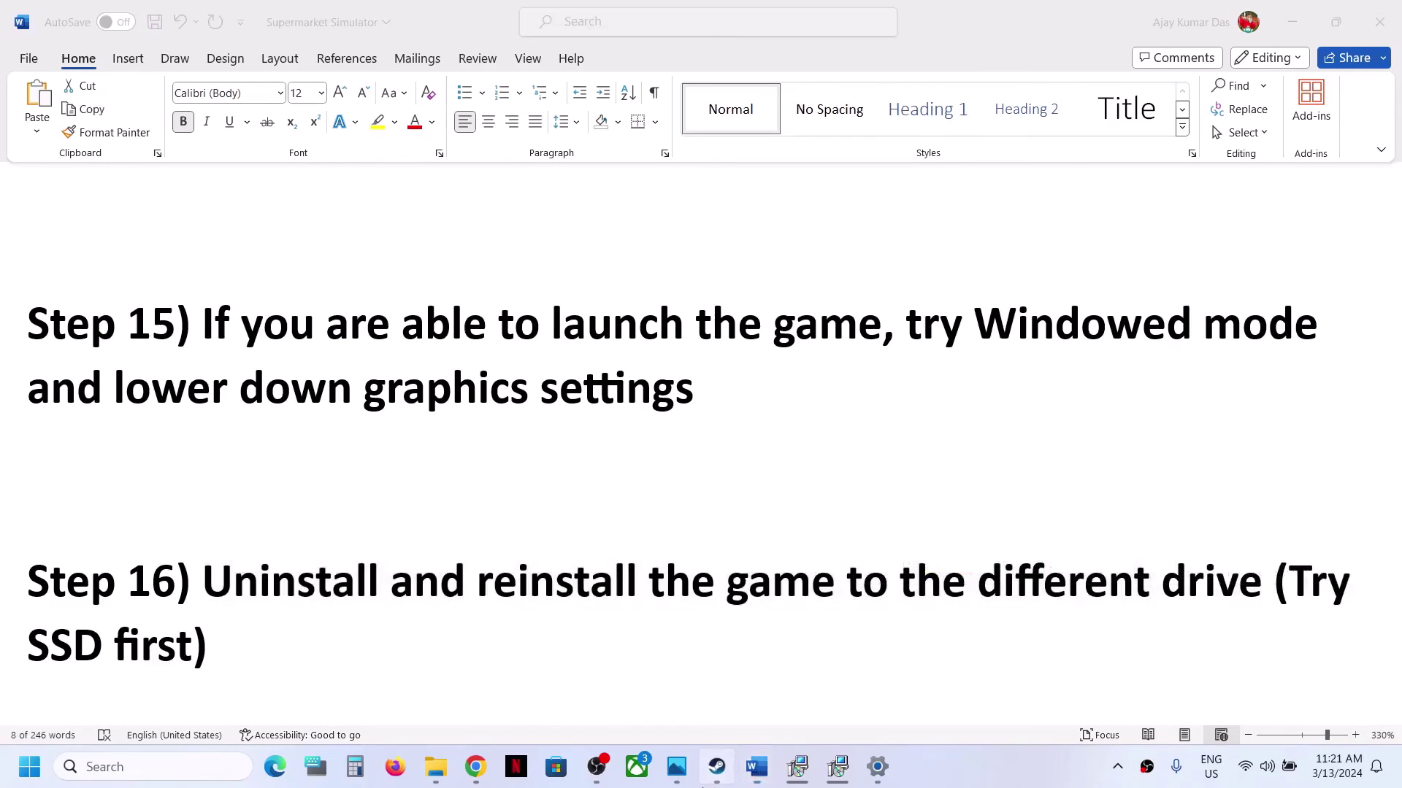
pyautogui.rightClick(181, 526)
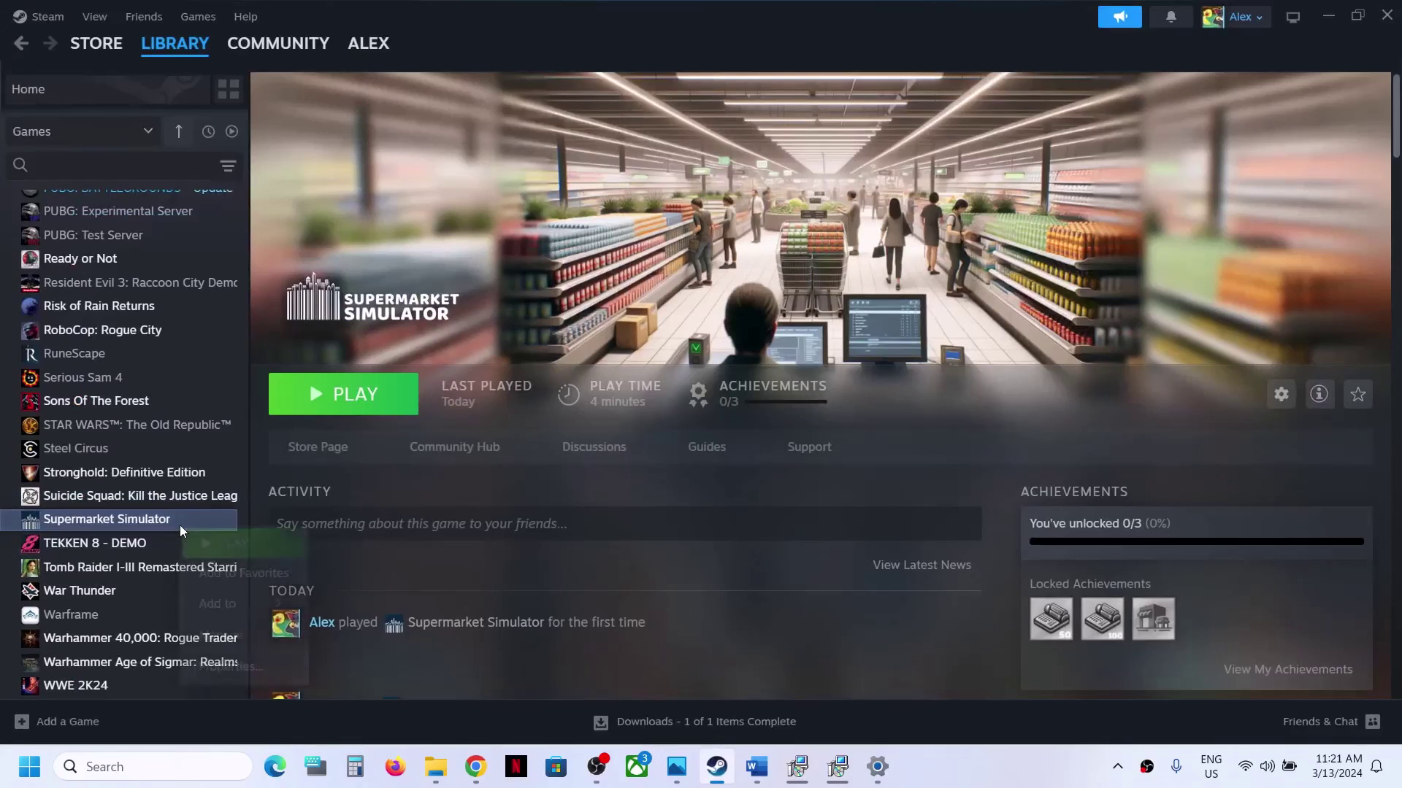
pyautogui.moveTo(241, 632)
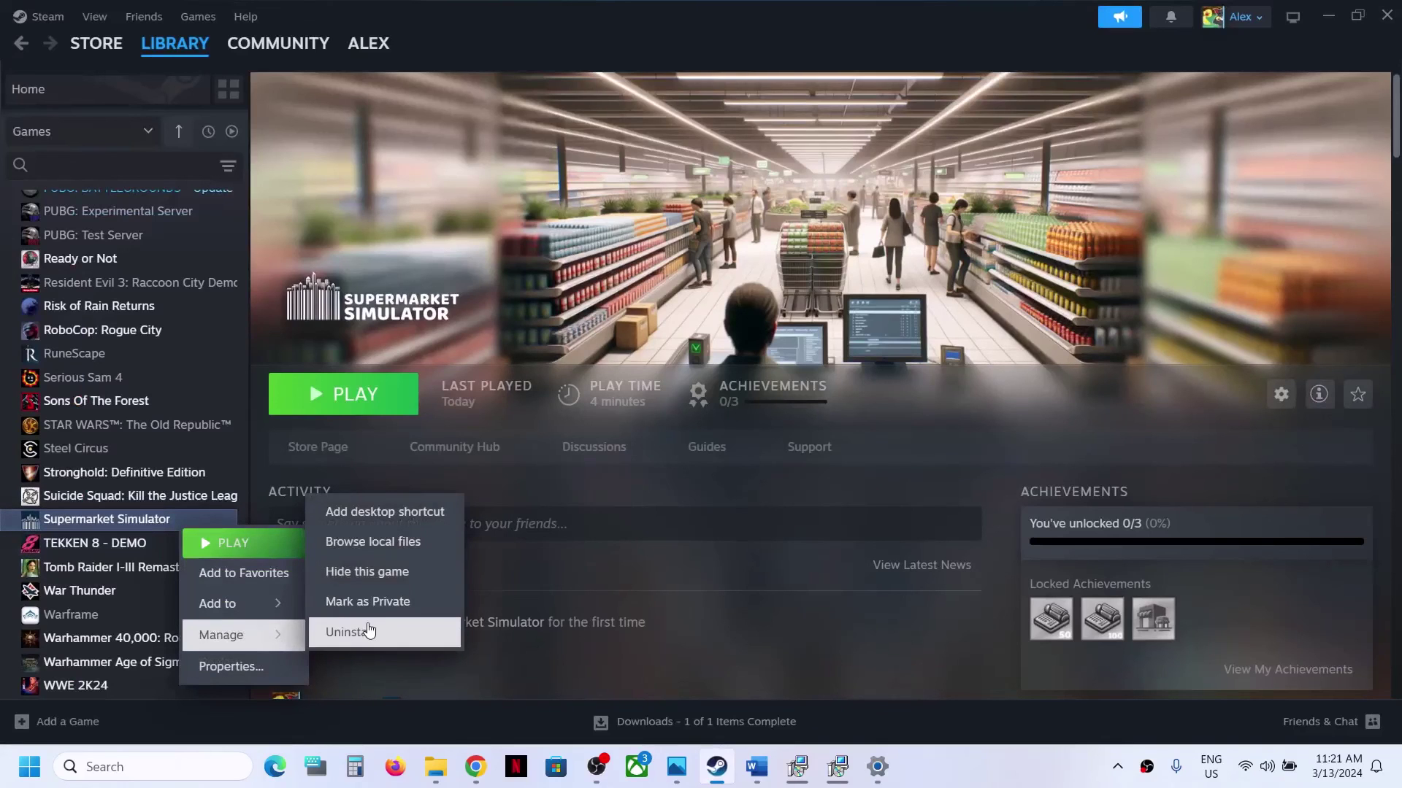
# Step: Switch to File Explorer and open the OS (C:) drive from This PC
pyautogui.click(436, 767)
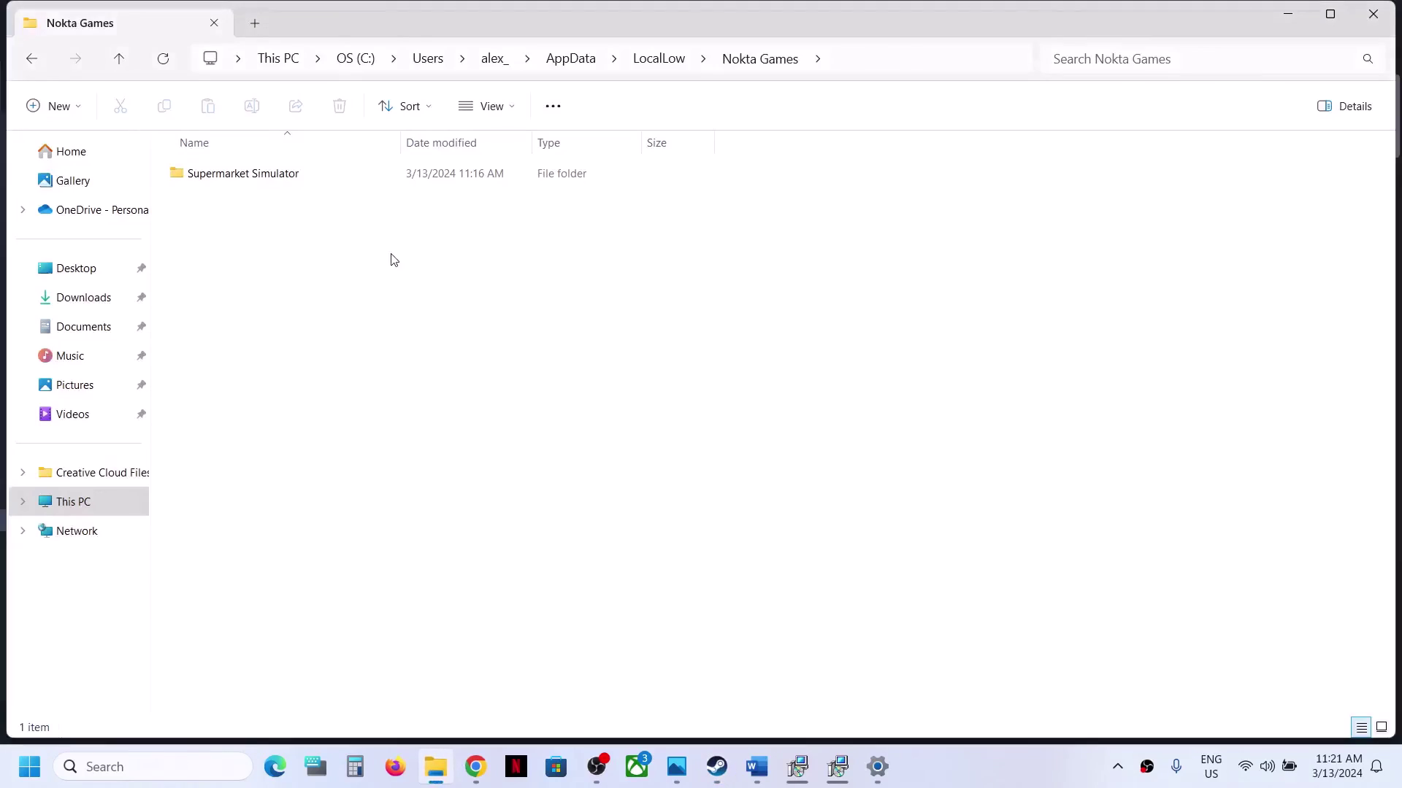
pyautogui.click(117, 501)
pyautogui.doubleClick(303, 201)
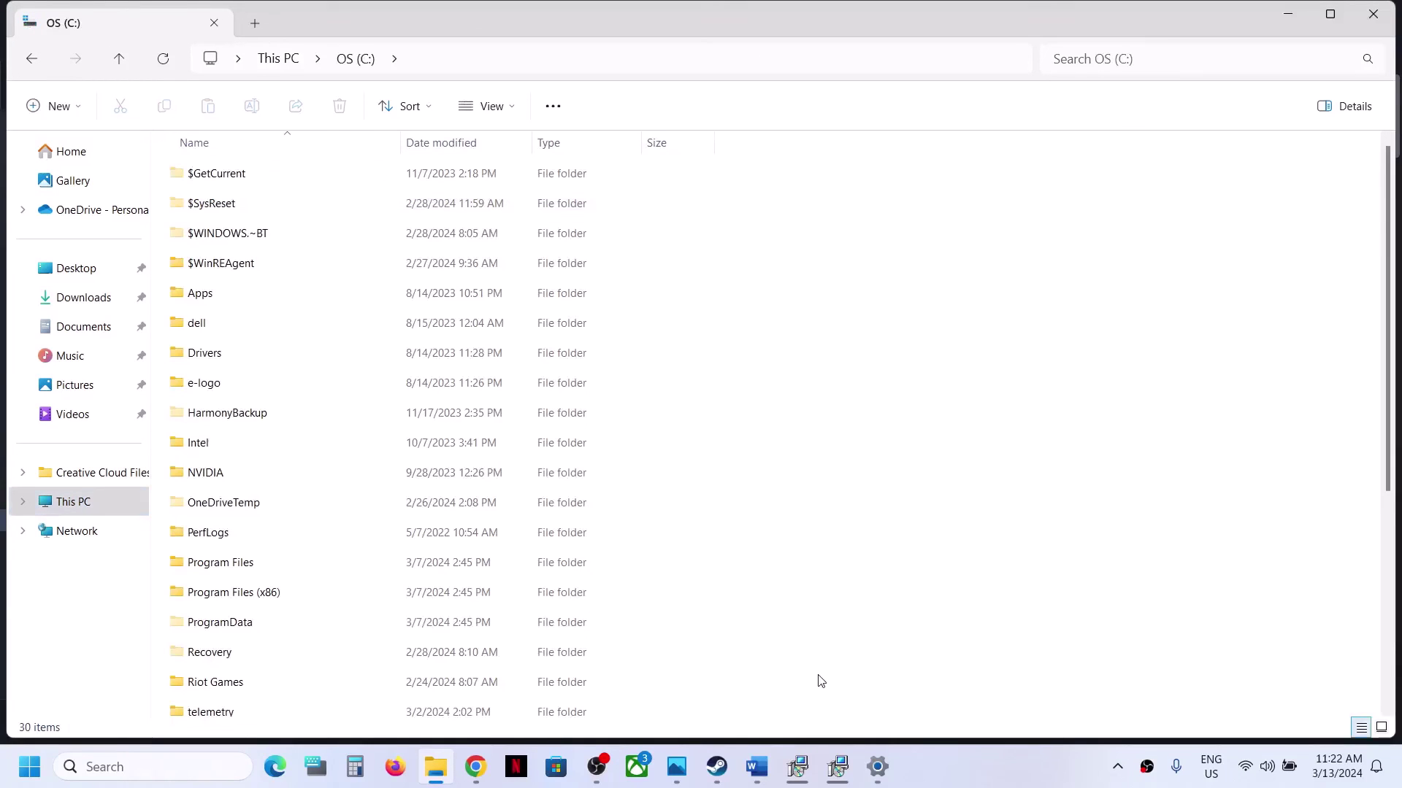
# Step: Browse Supermarket Simulator's local files from the Steam library, and examine its folder's available actions in the parent common folder
pyautogui.click(717, 767)
pyautogui.rightClick(160, 527)
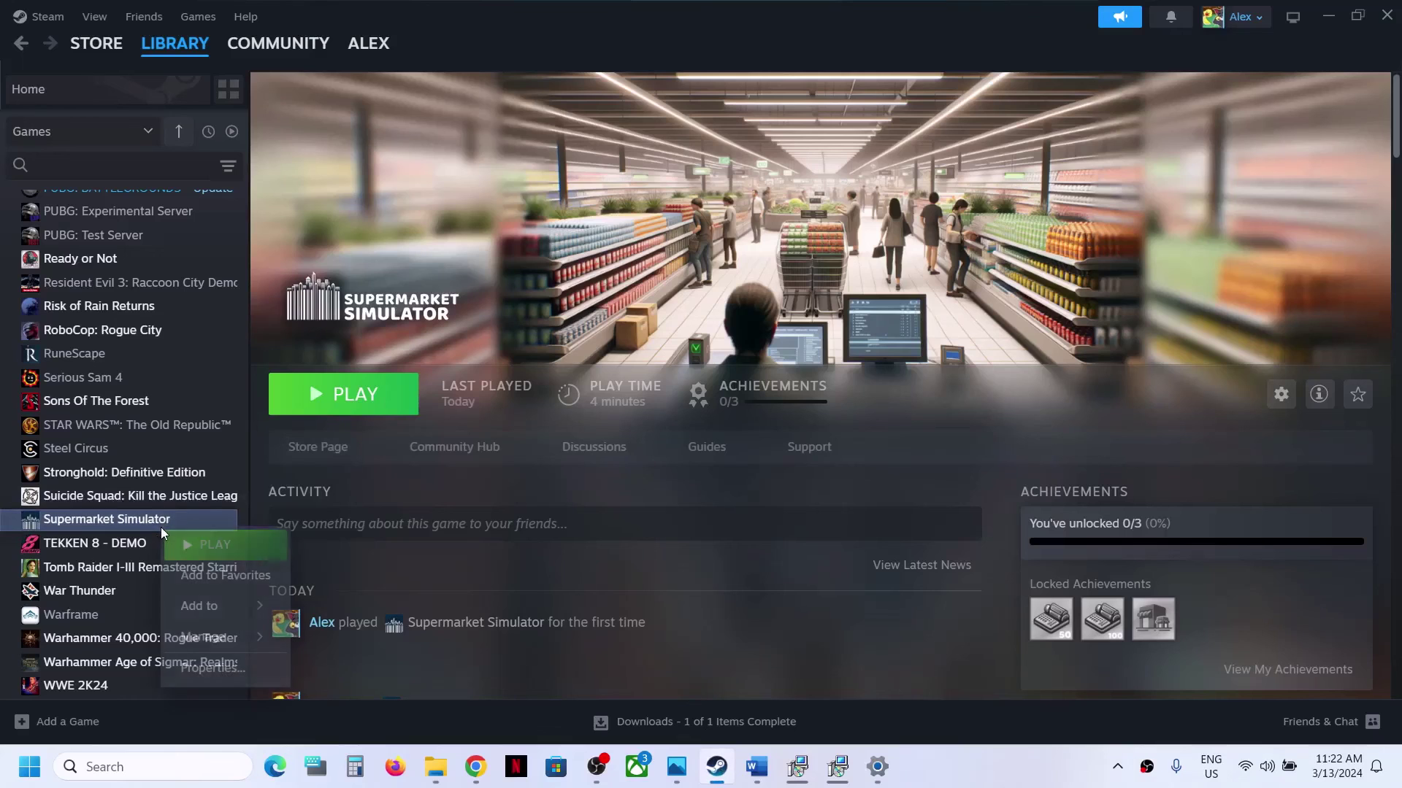
pyautogui.moveTo(219, 637)
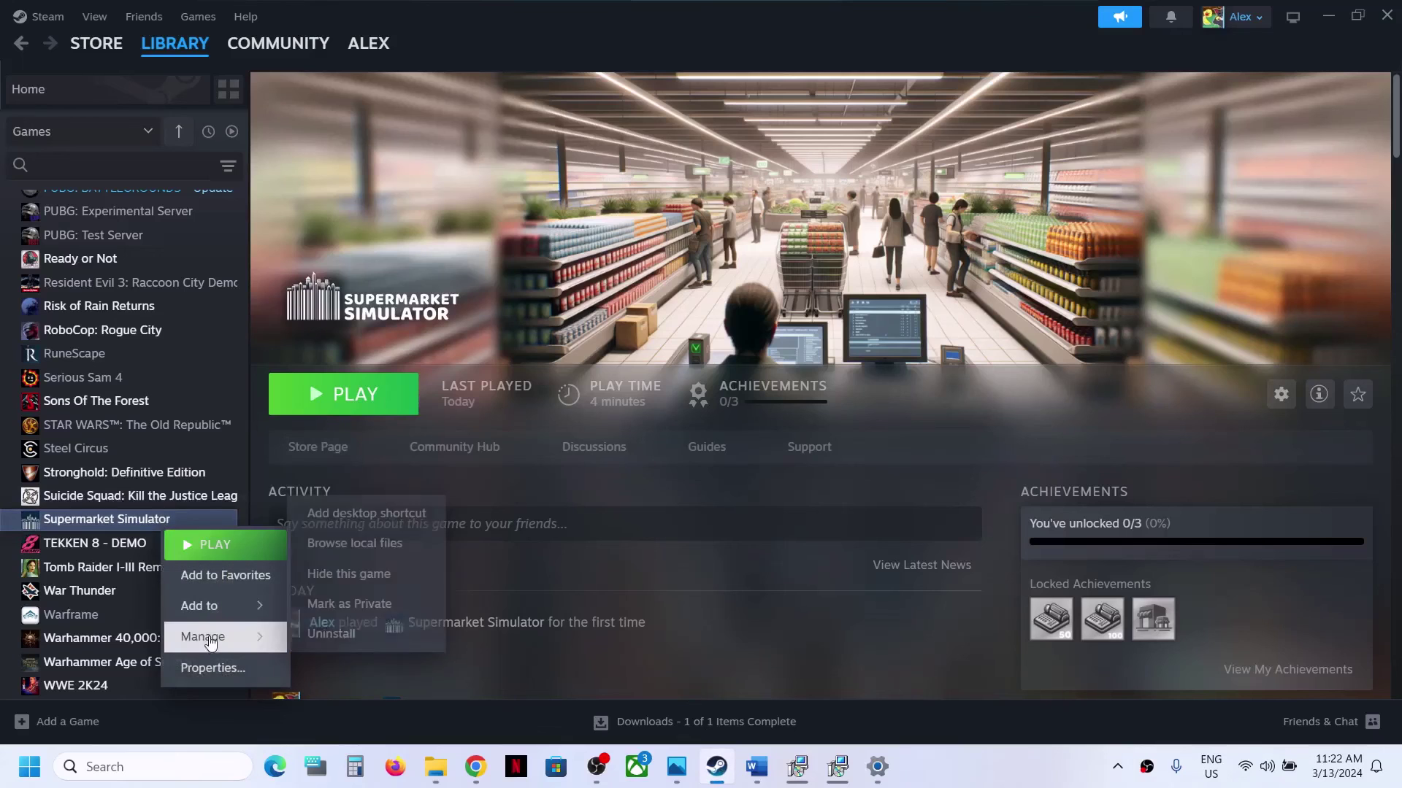
pyautogui.click(393, 545)
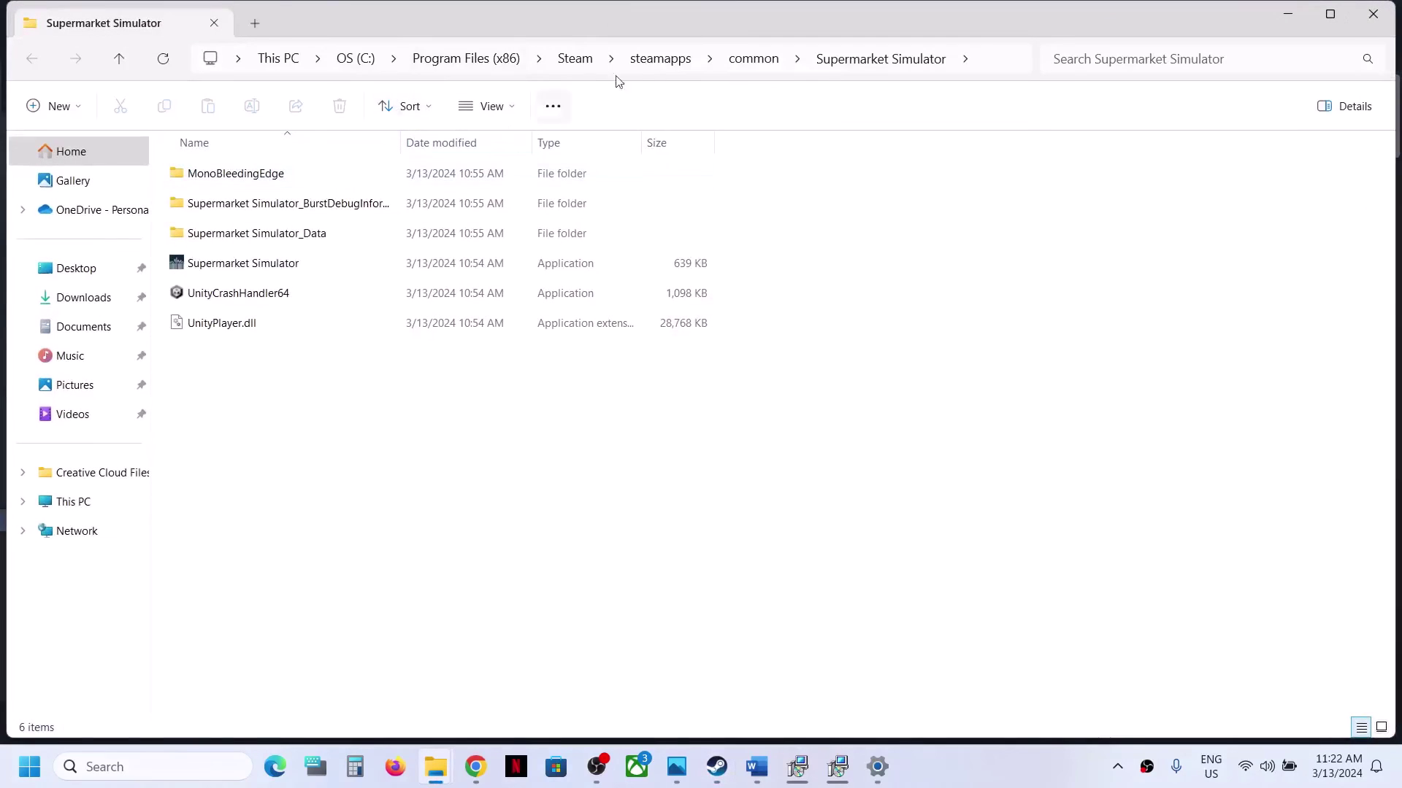
pyautogui.click(759, 63)
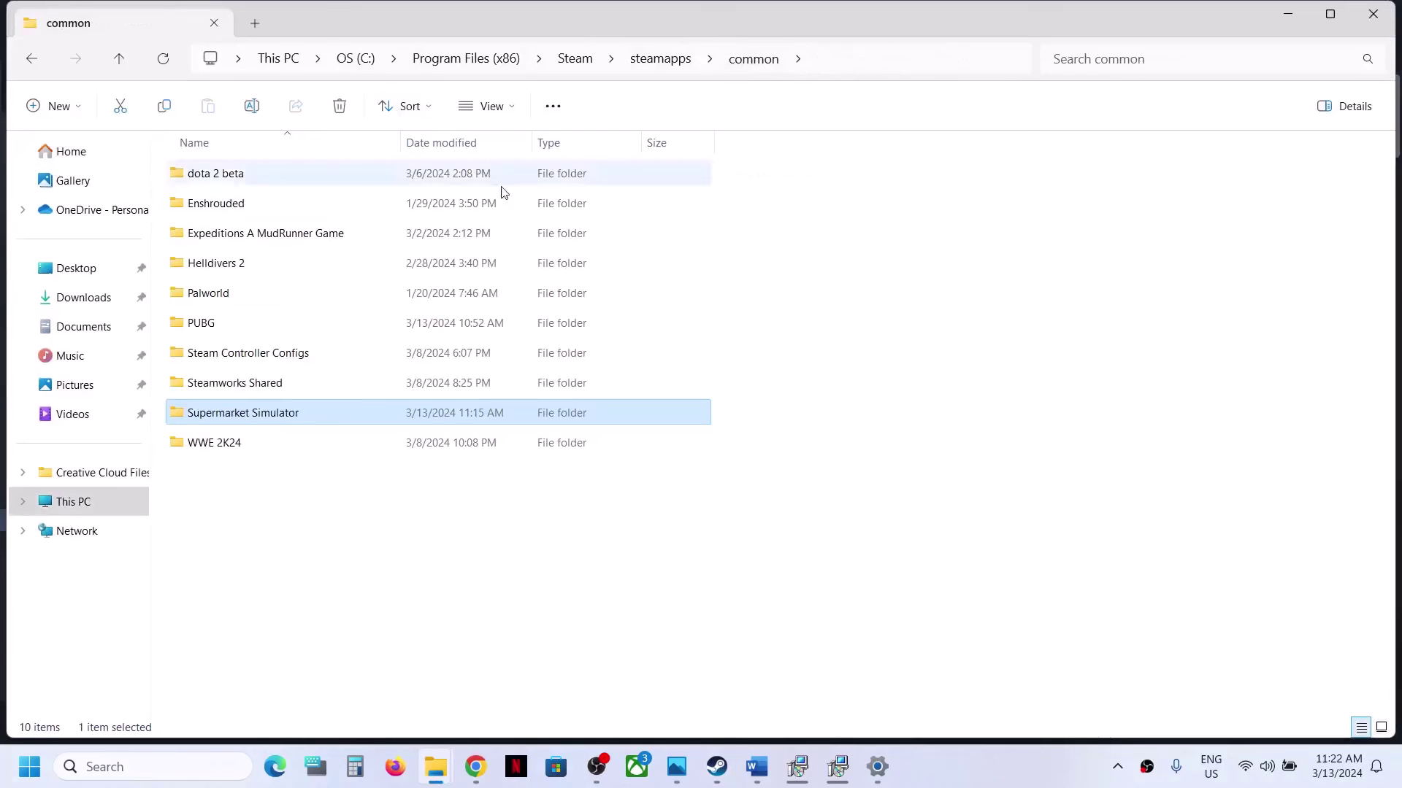
pyautogui.rightClick(277, 415)
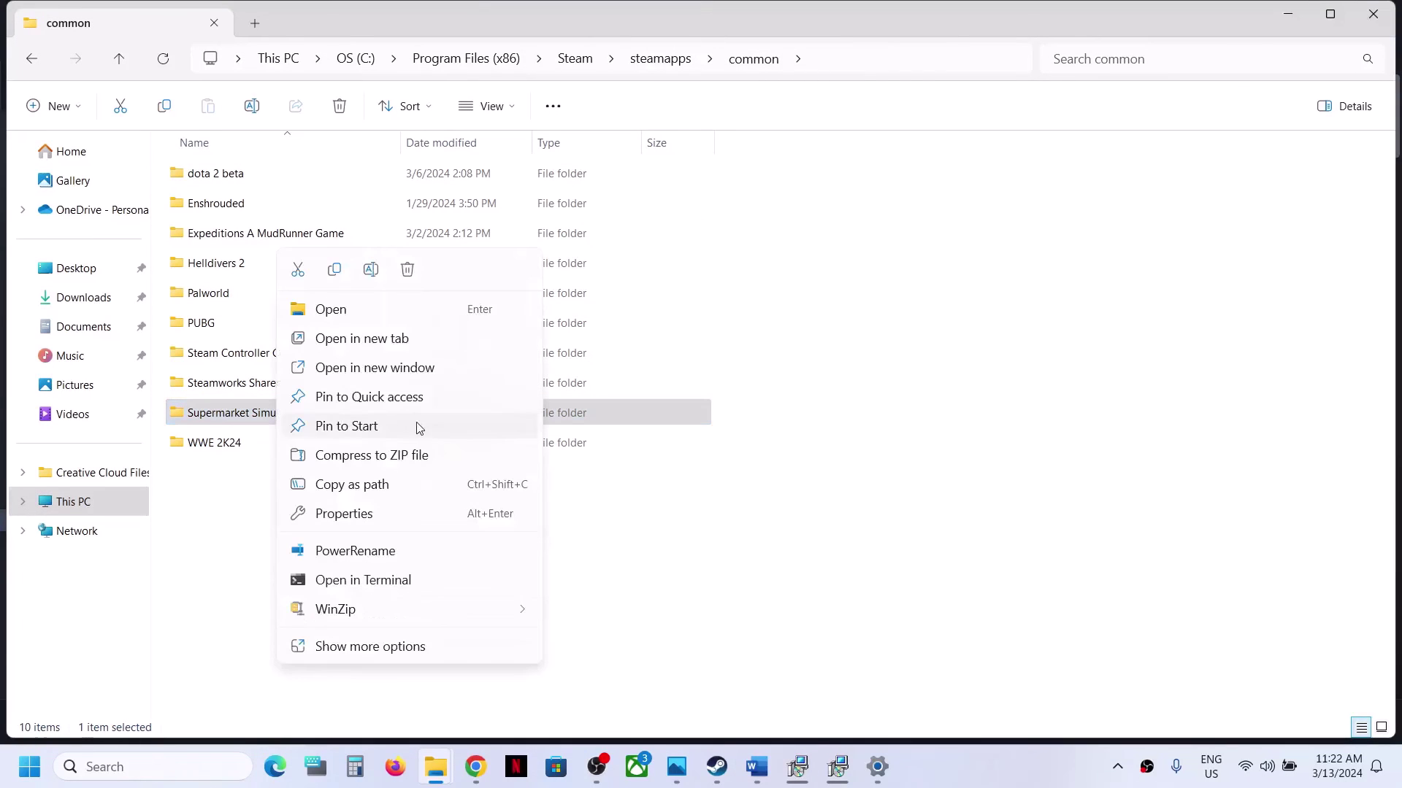
pyautogui.click(687, 582)
# Step: View the Windows power options for restarting the computer, and return to Steam
pyautogui.click(29, 766)
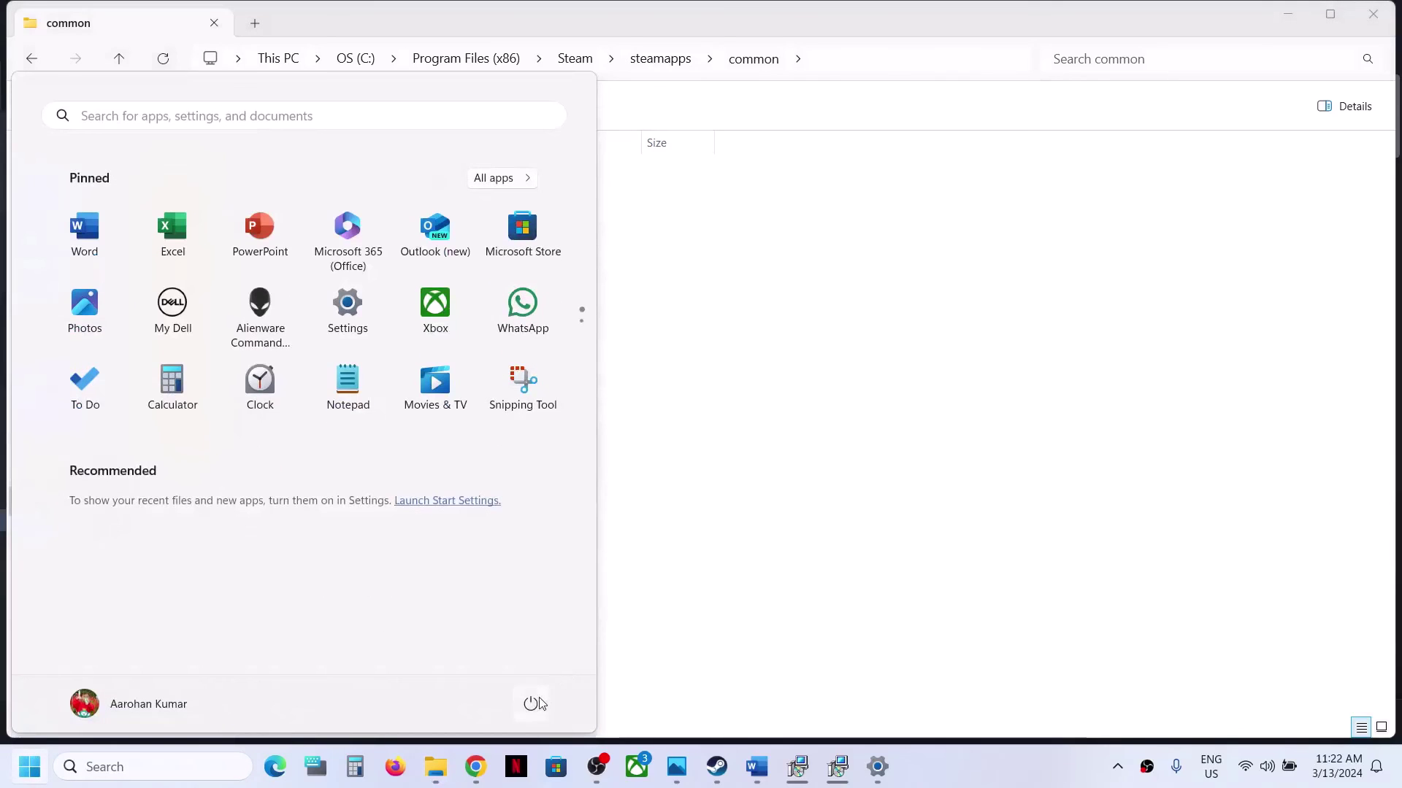
pyautogui.click(531, 705)
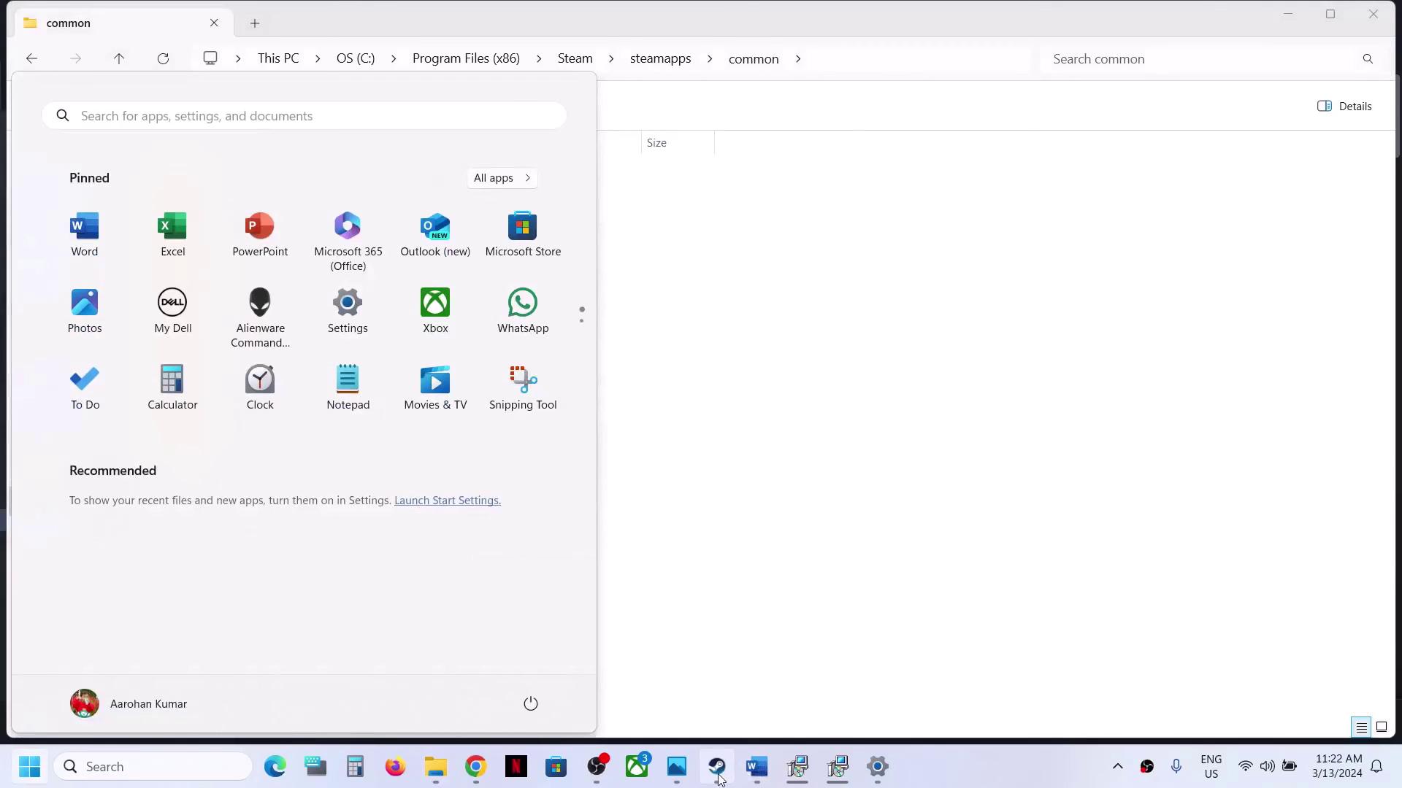
pyautogui.click(716, 766)
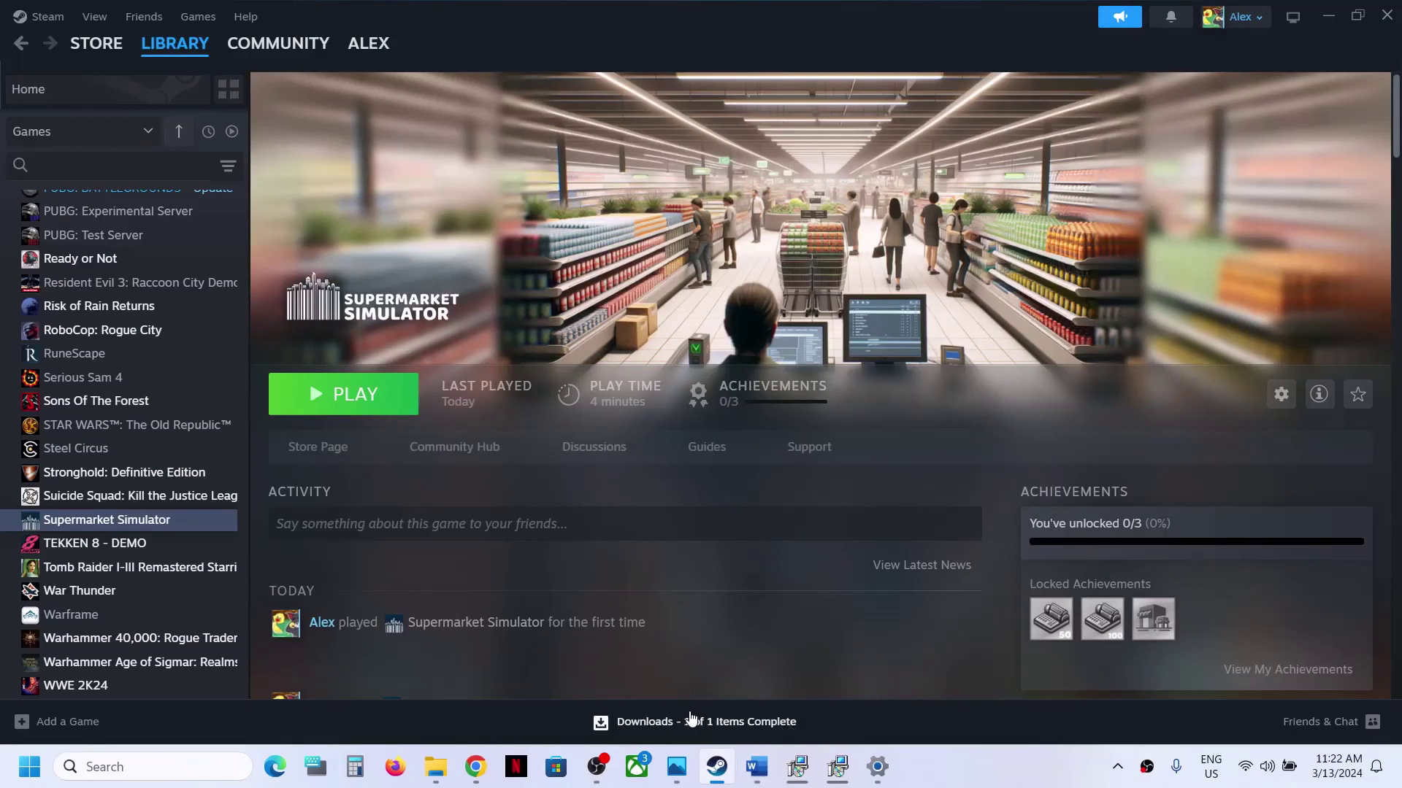
# Step: Reread Step 16 in the Word document, and check the available drives under This PC in File Explorer
pyautogui.click(757, 767)
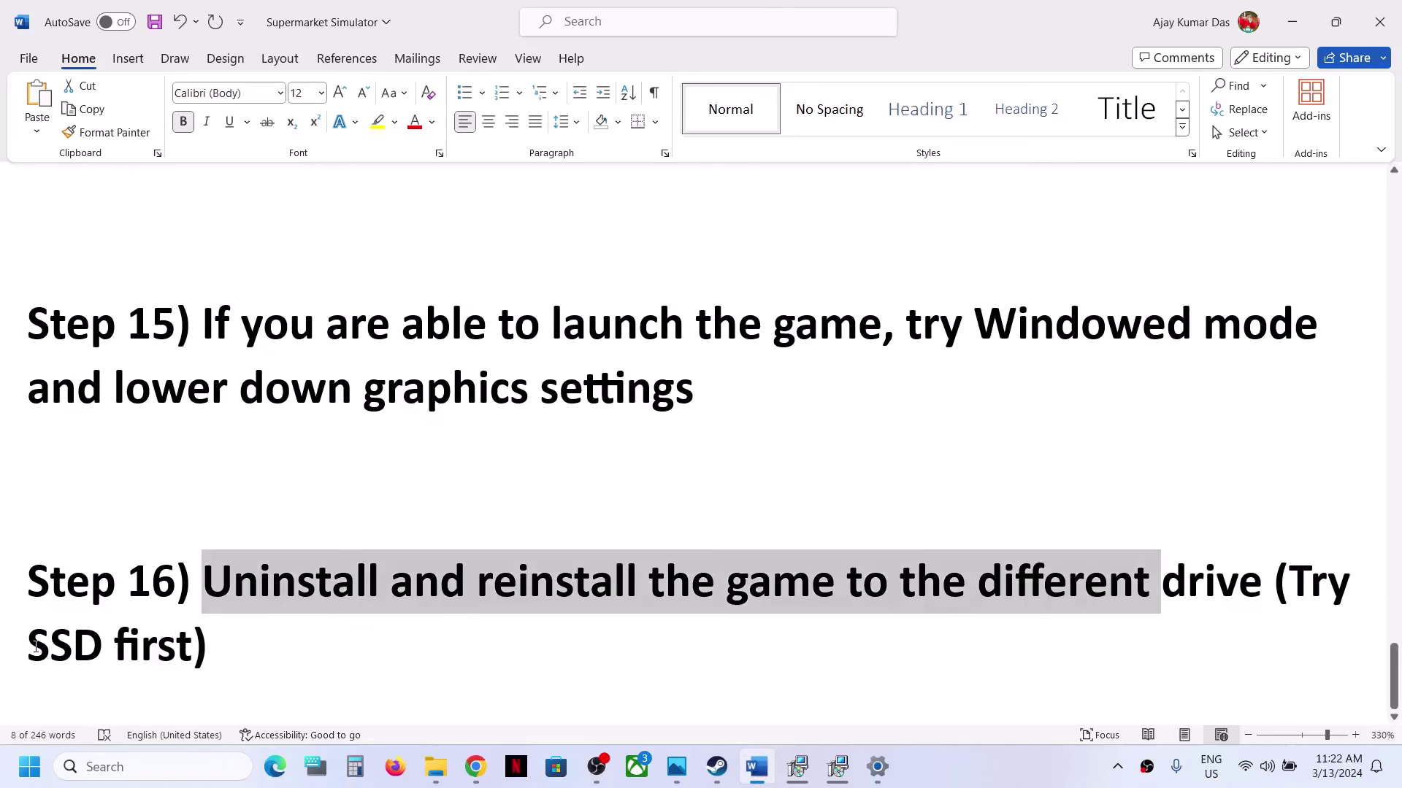
pyautogui.moveTo(36, 648); pyautogui.dragTo(195, 643)
pyautogui.click(746, 407)
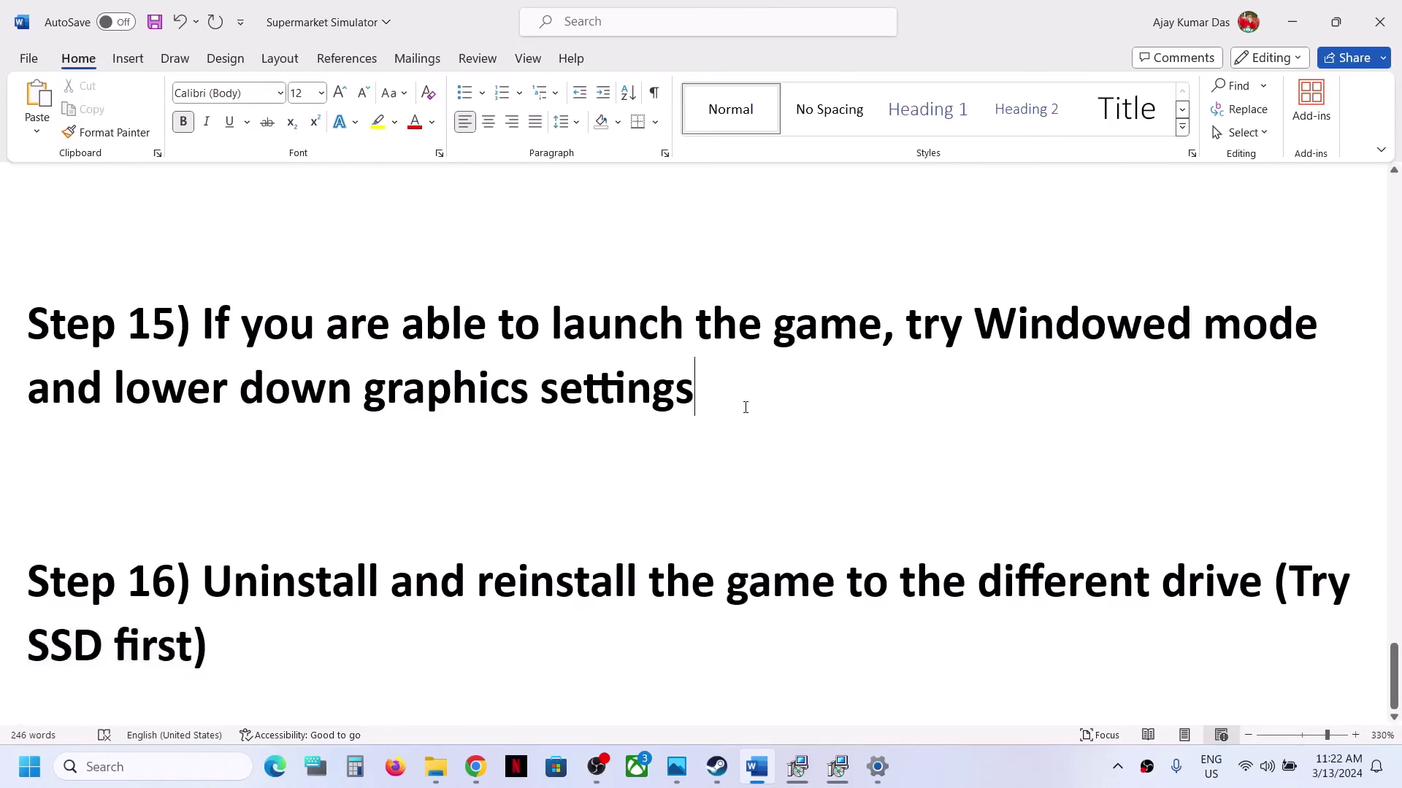
pyautogui.click(442, 775)
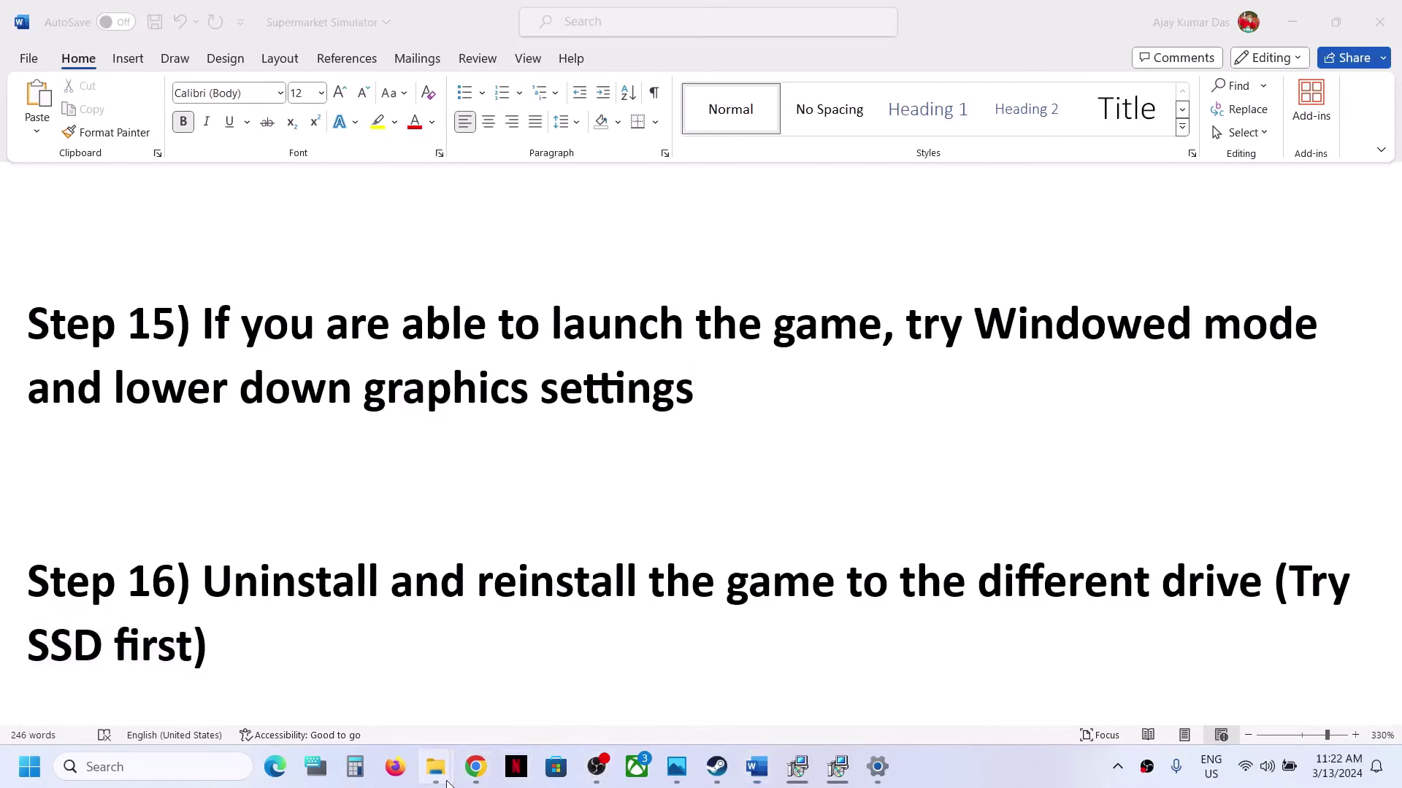
pyautogui.click(373, 697)
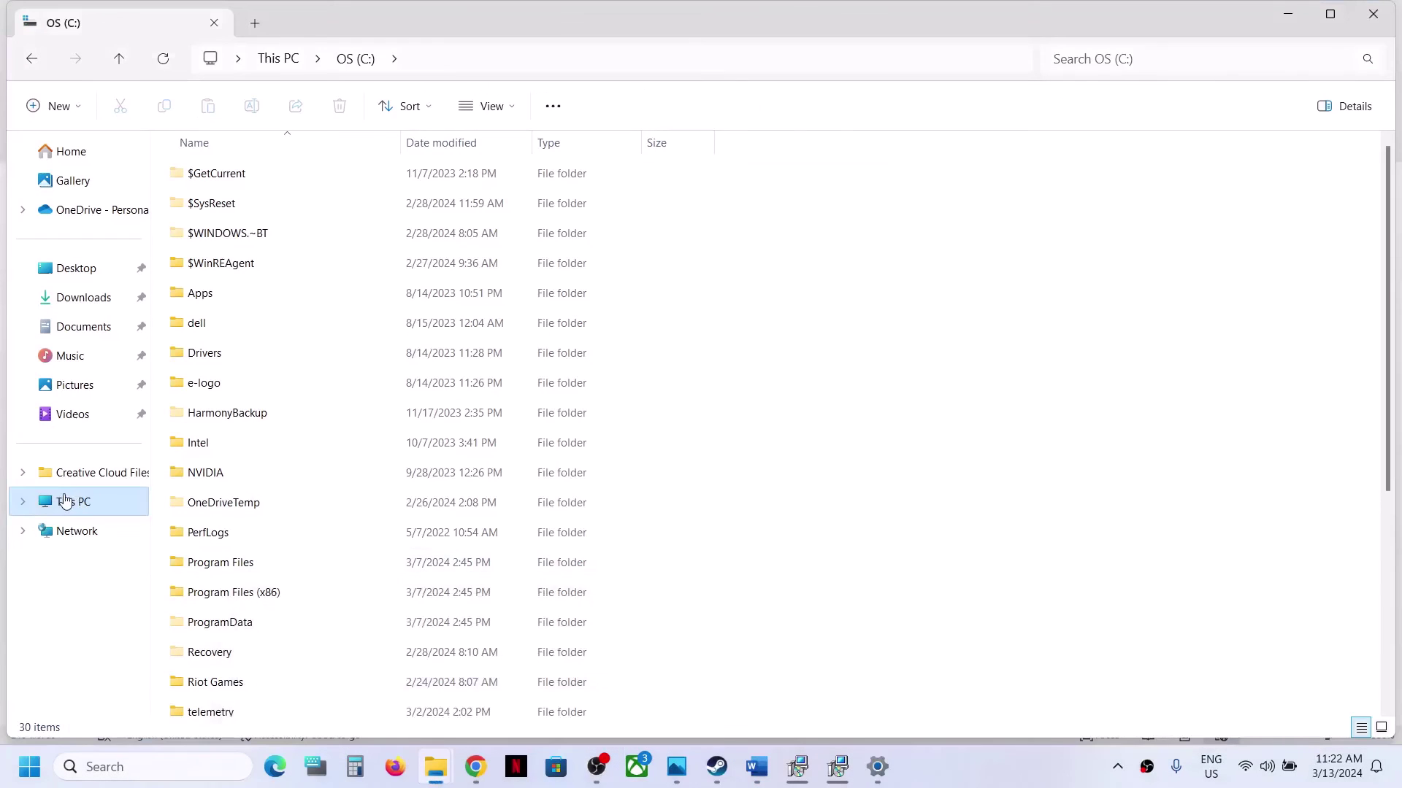
pyautogui.click(70, 502)
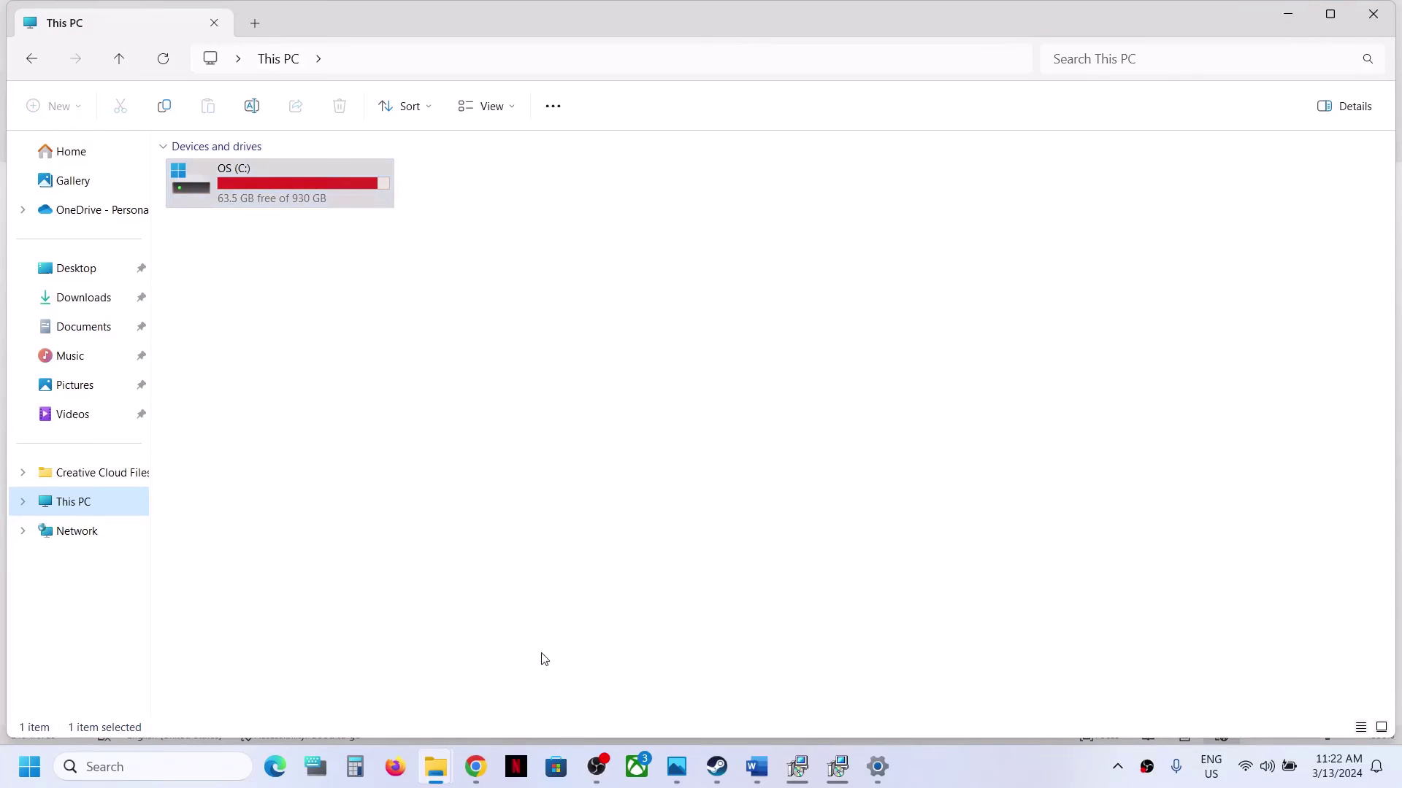
# Step: Return to the Word document, highlight Step 16's "Try SSD first" note for reading, and switch to Steam
pyautogui.click(757, 770)
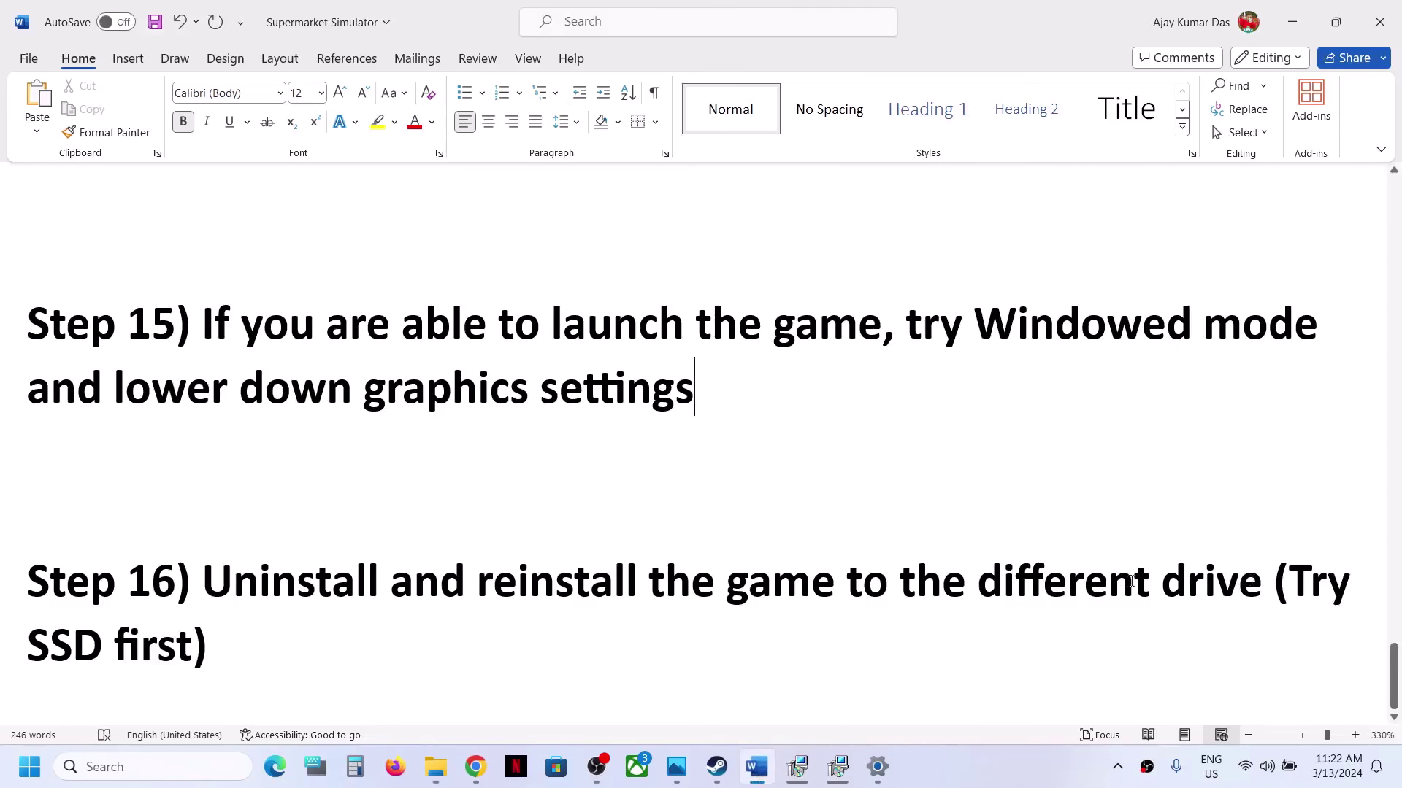
pyautogui.moveTo(1287, 573); pyautogui.dragTo(188, 653)
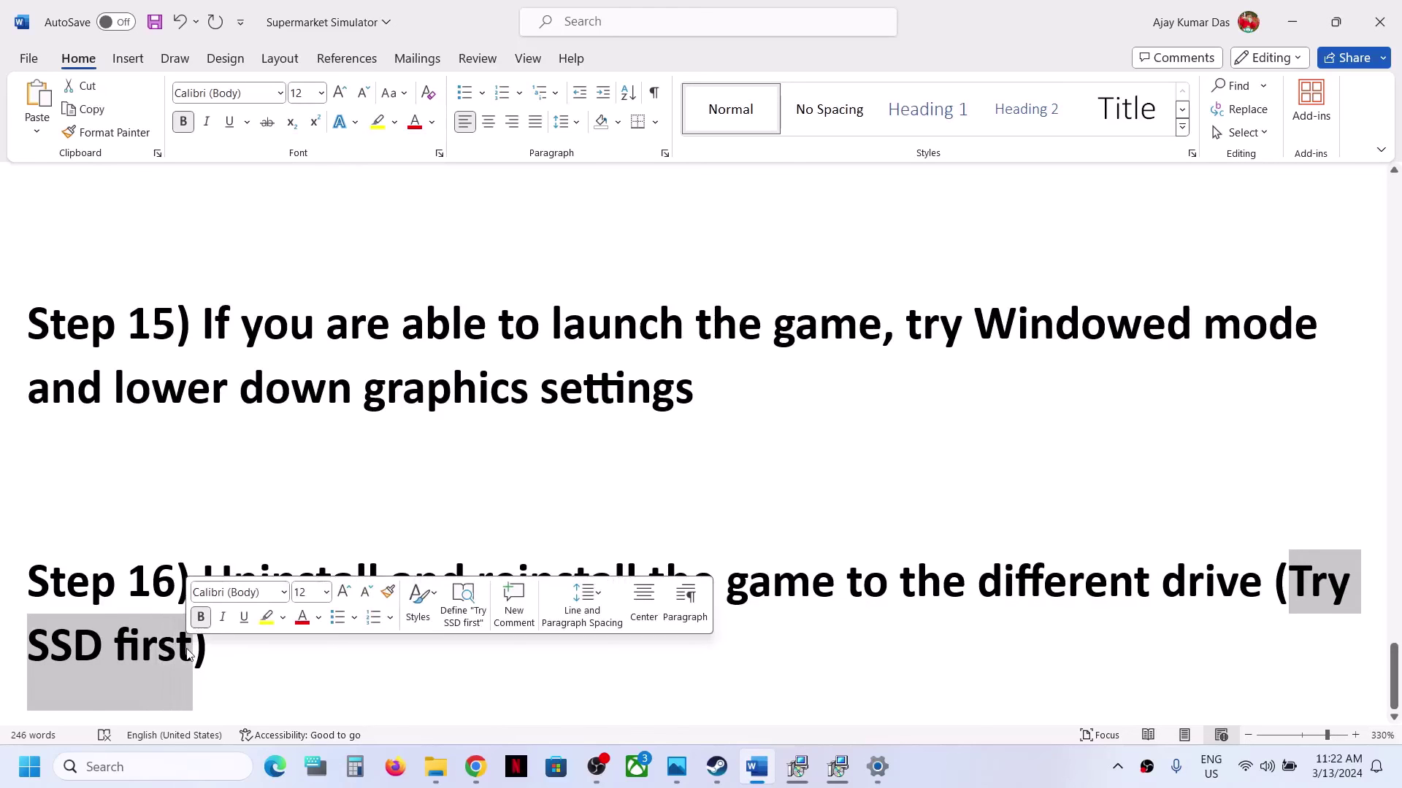
pyautogui.click(974, 370)
pyautogui.click(715, 768)
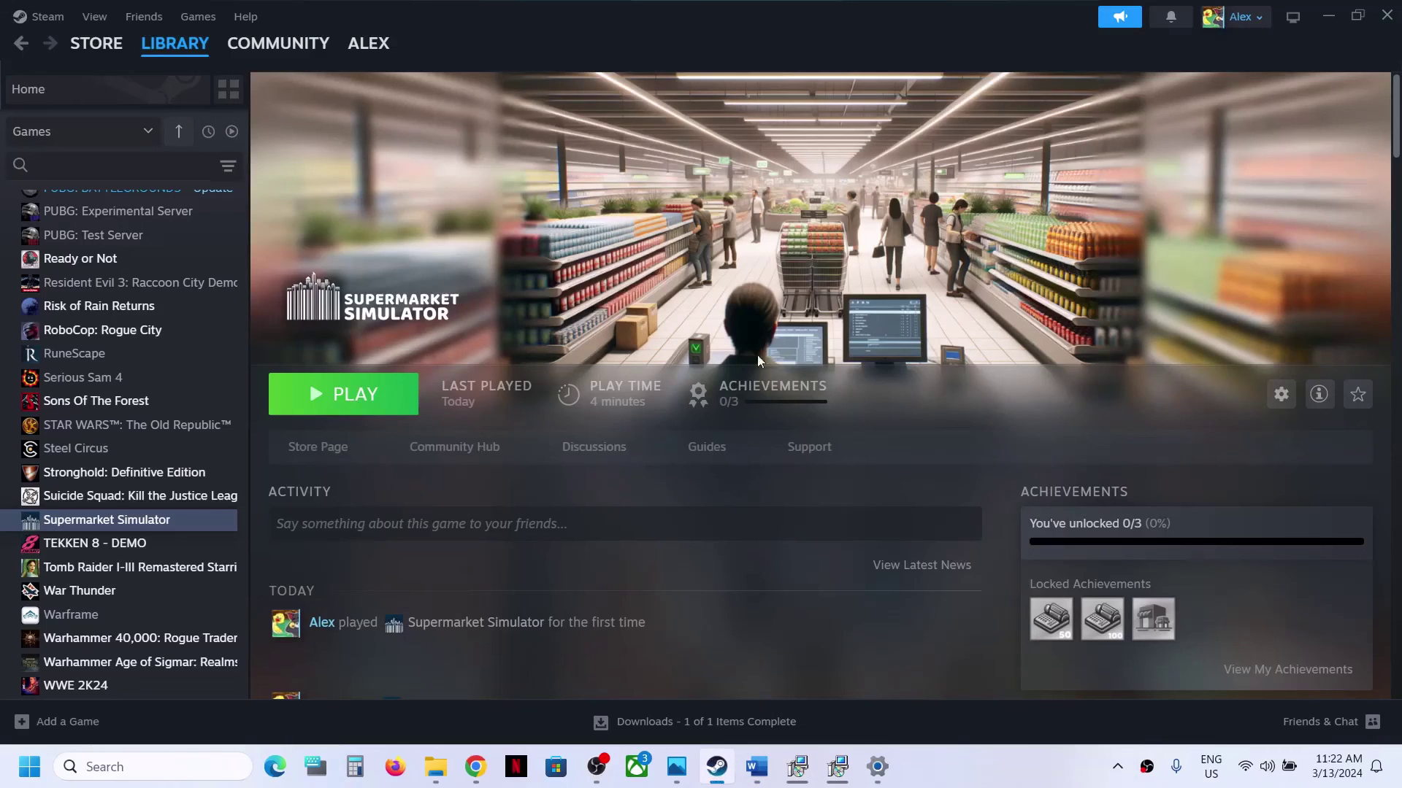